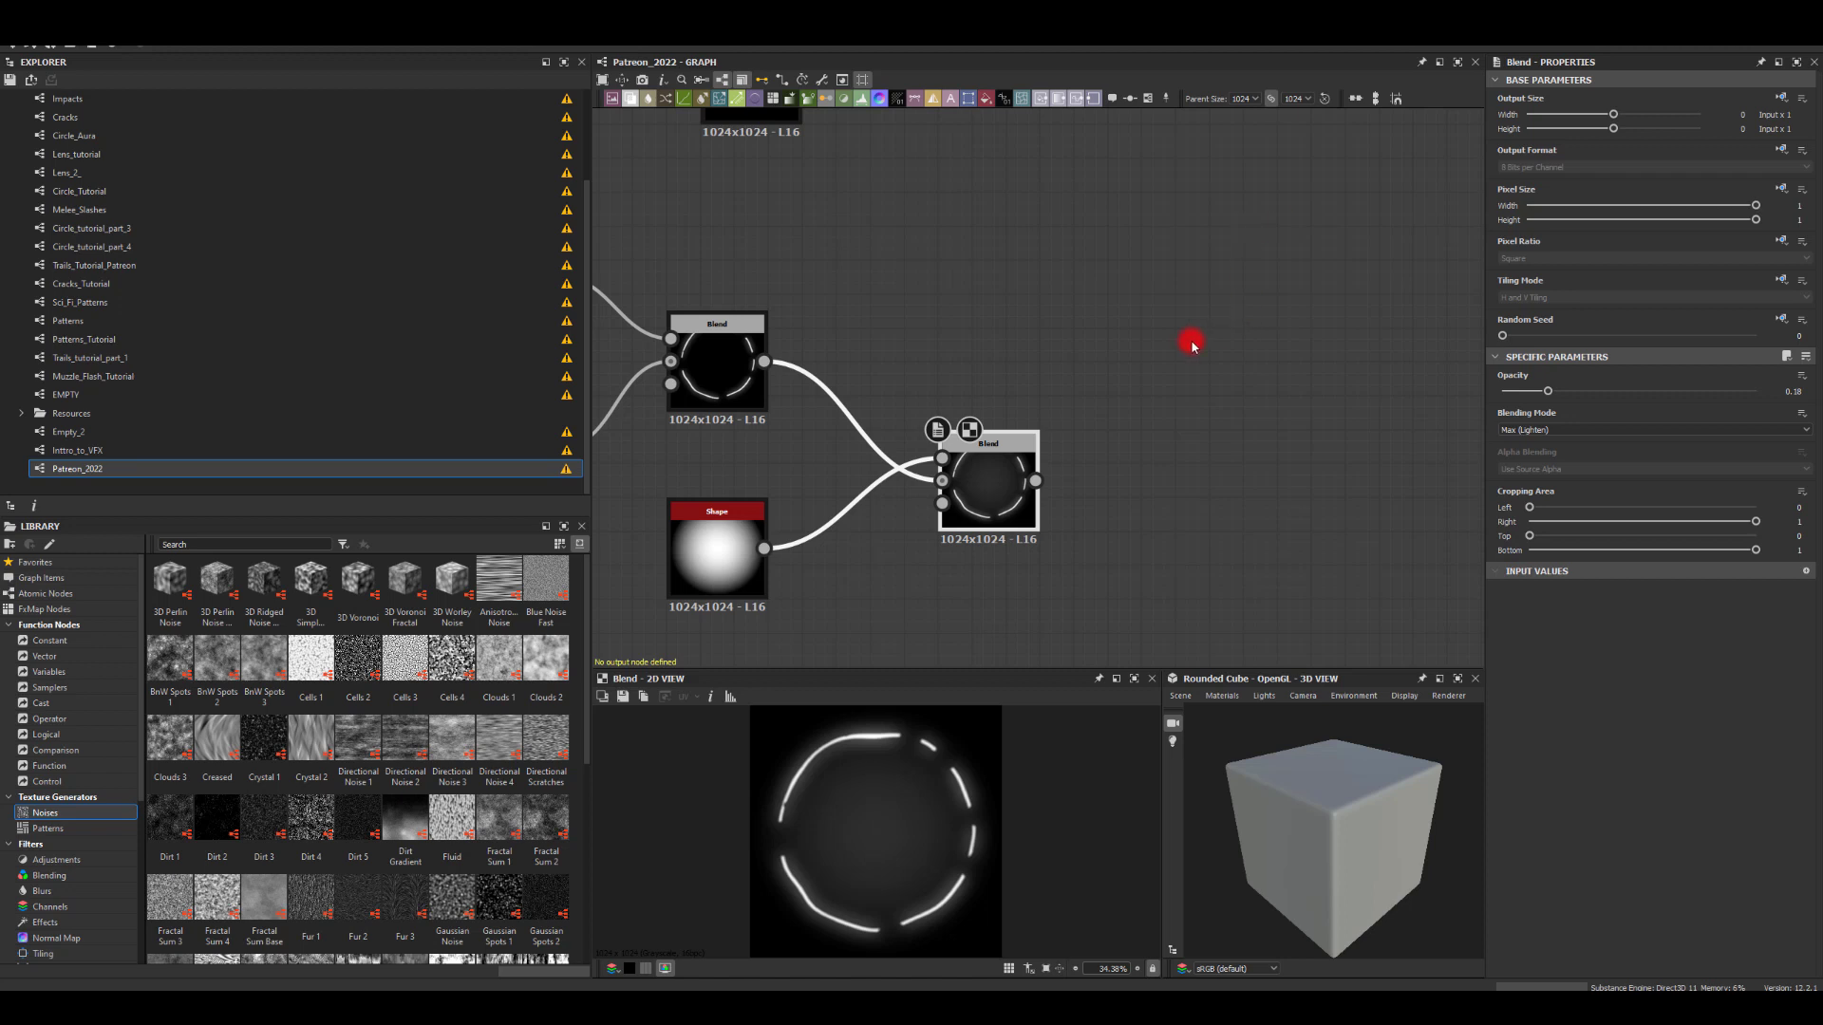
Step: Add a Shape node in an empty area of the graph above the existing node chains
scroll(1092, 327, down, 4)
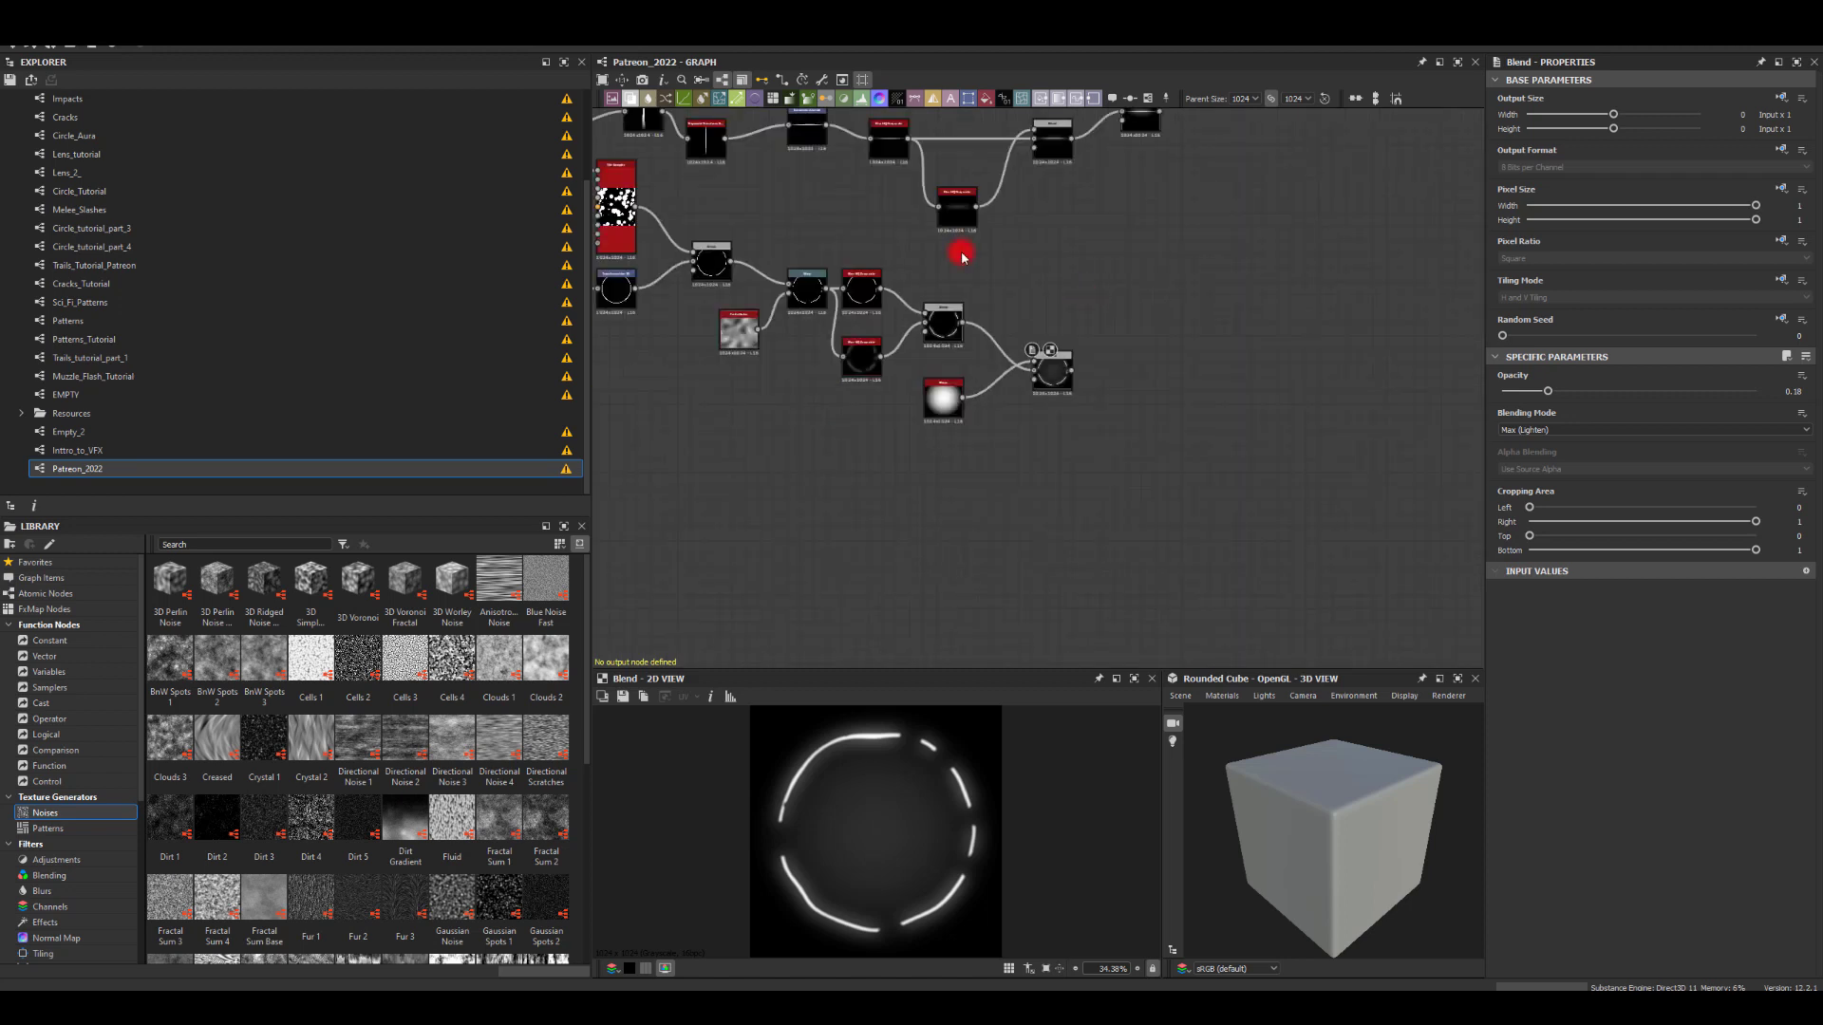
middle_drag(1013, 246, 1140, 437)
middle_drag(910, 202, 1007, 339)
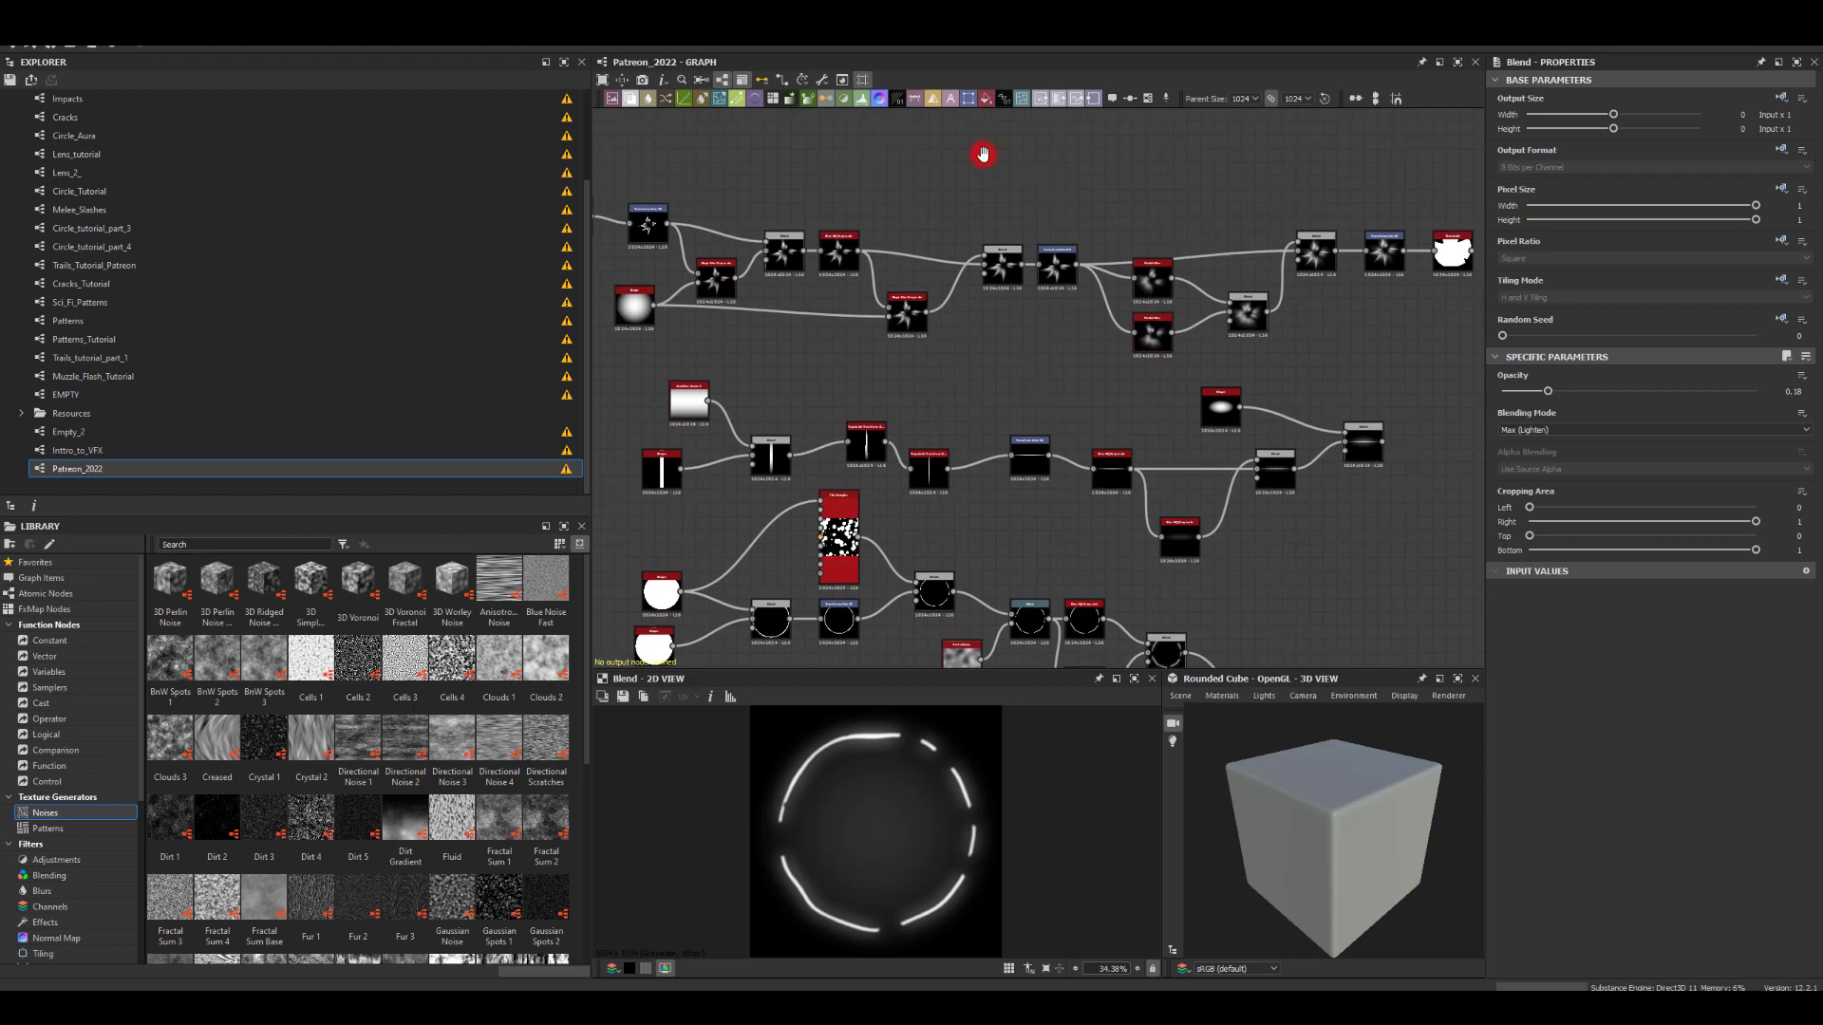
middle_drag(984, 154, 1111, 521)
scroll(1023, 306, down, 3)
middle_drag(920, 265, 1077, 345)
middle_drag(1215, 323, 992, 345)
key(space)
text(sh)
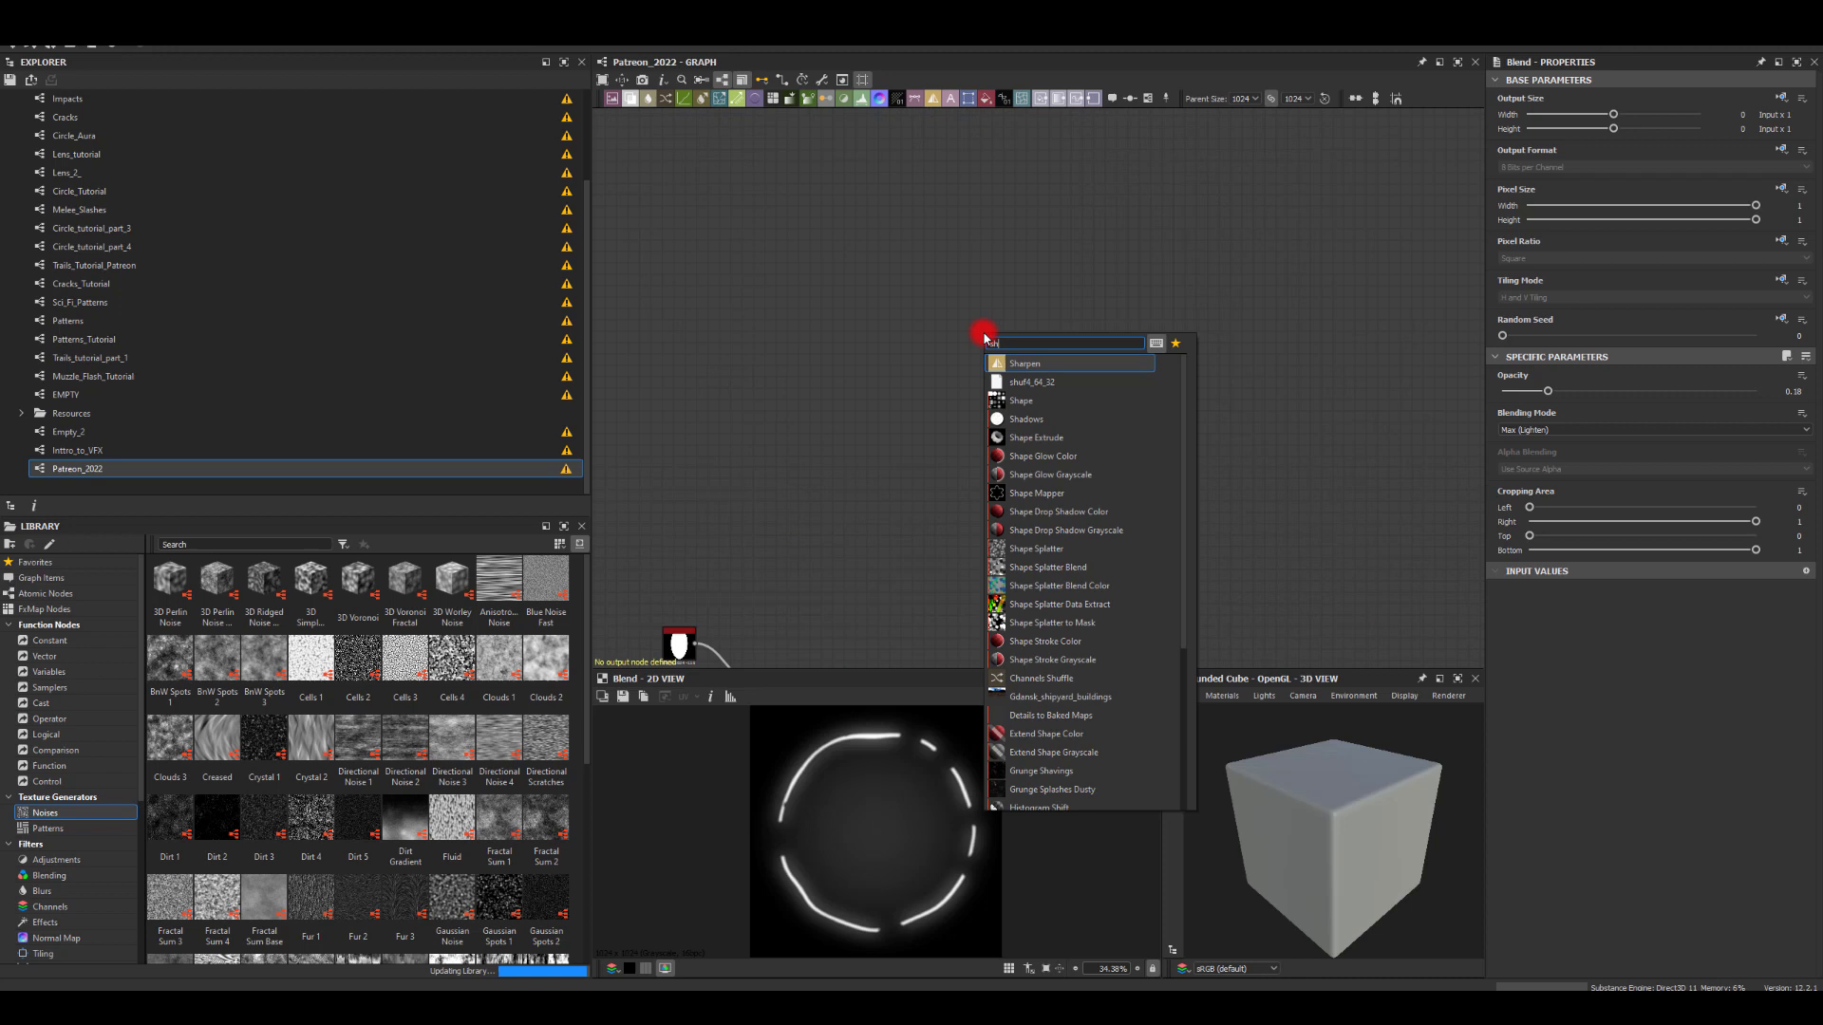
text(e[)
key(BackSpace)
text(p)
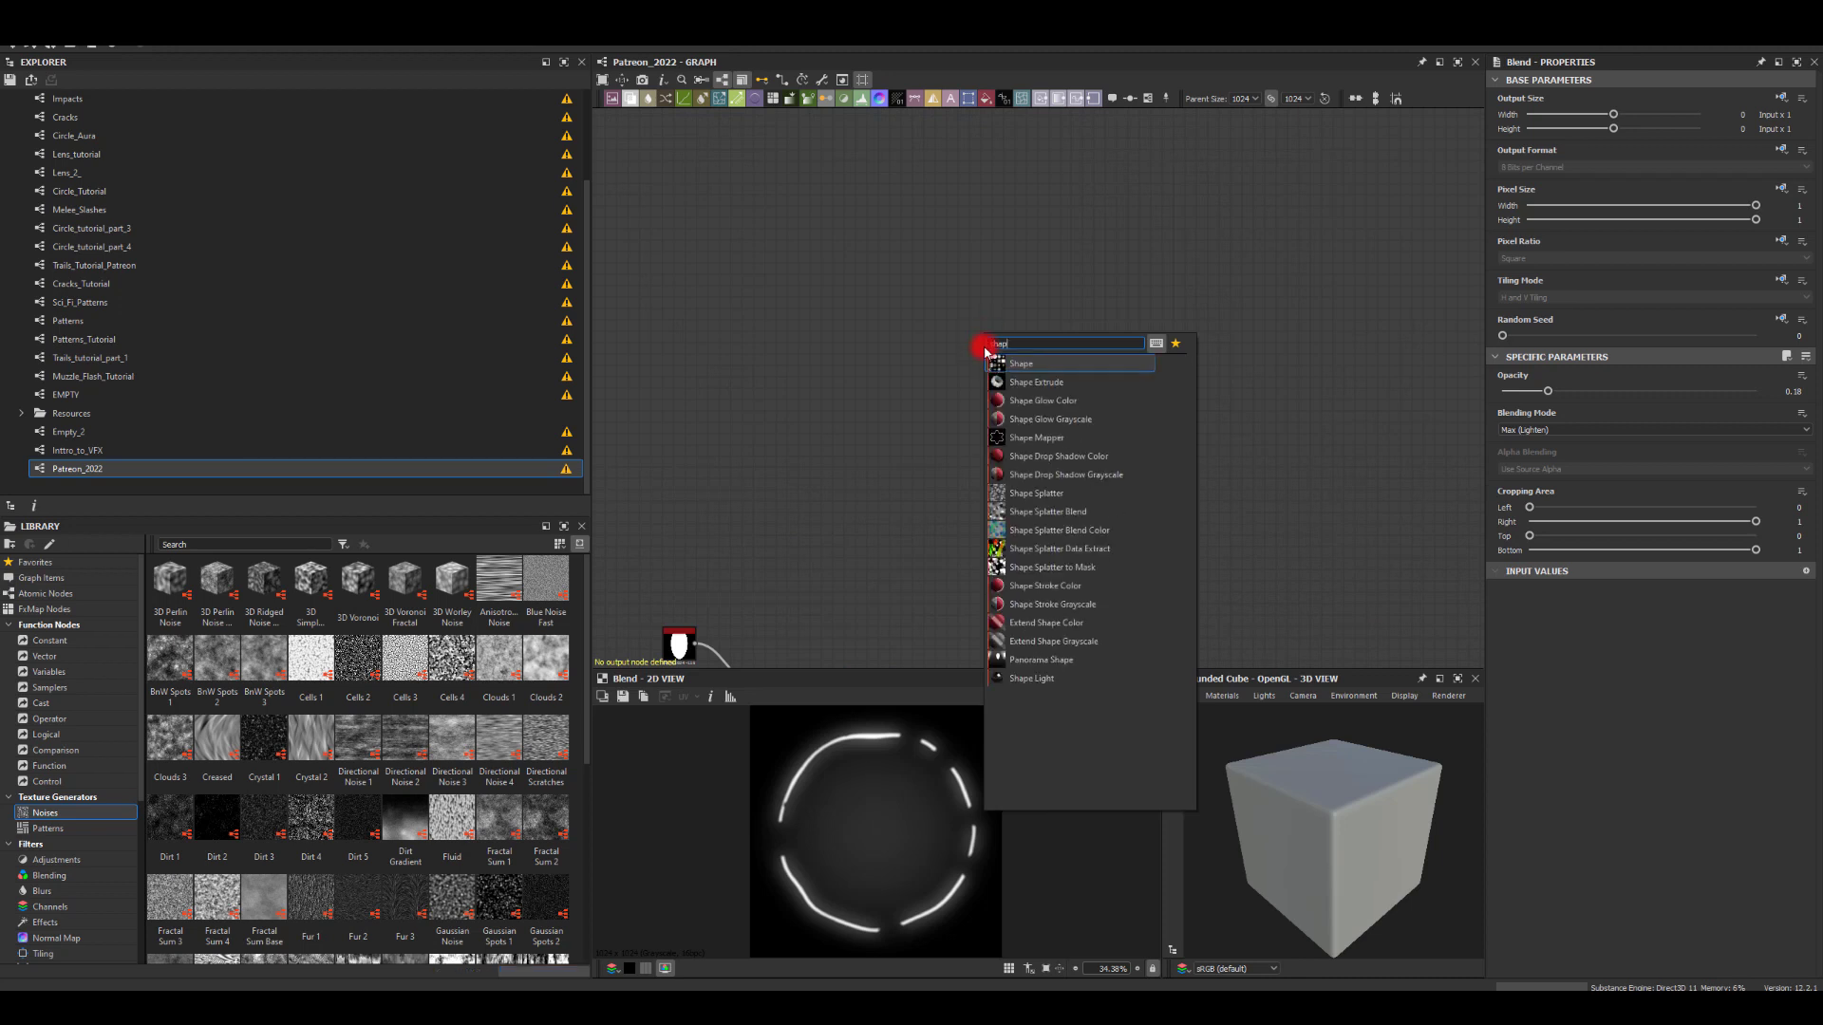
click(999, 365)
scroll(940, 377, up, 1)
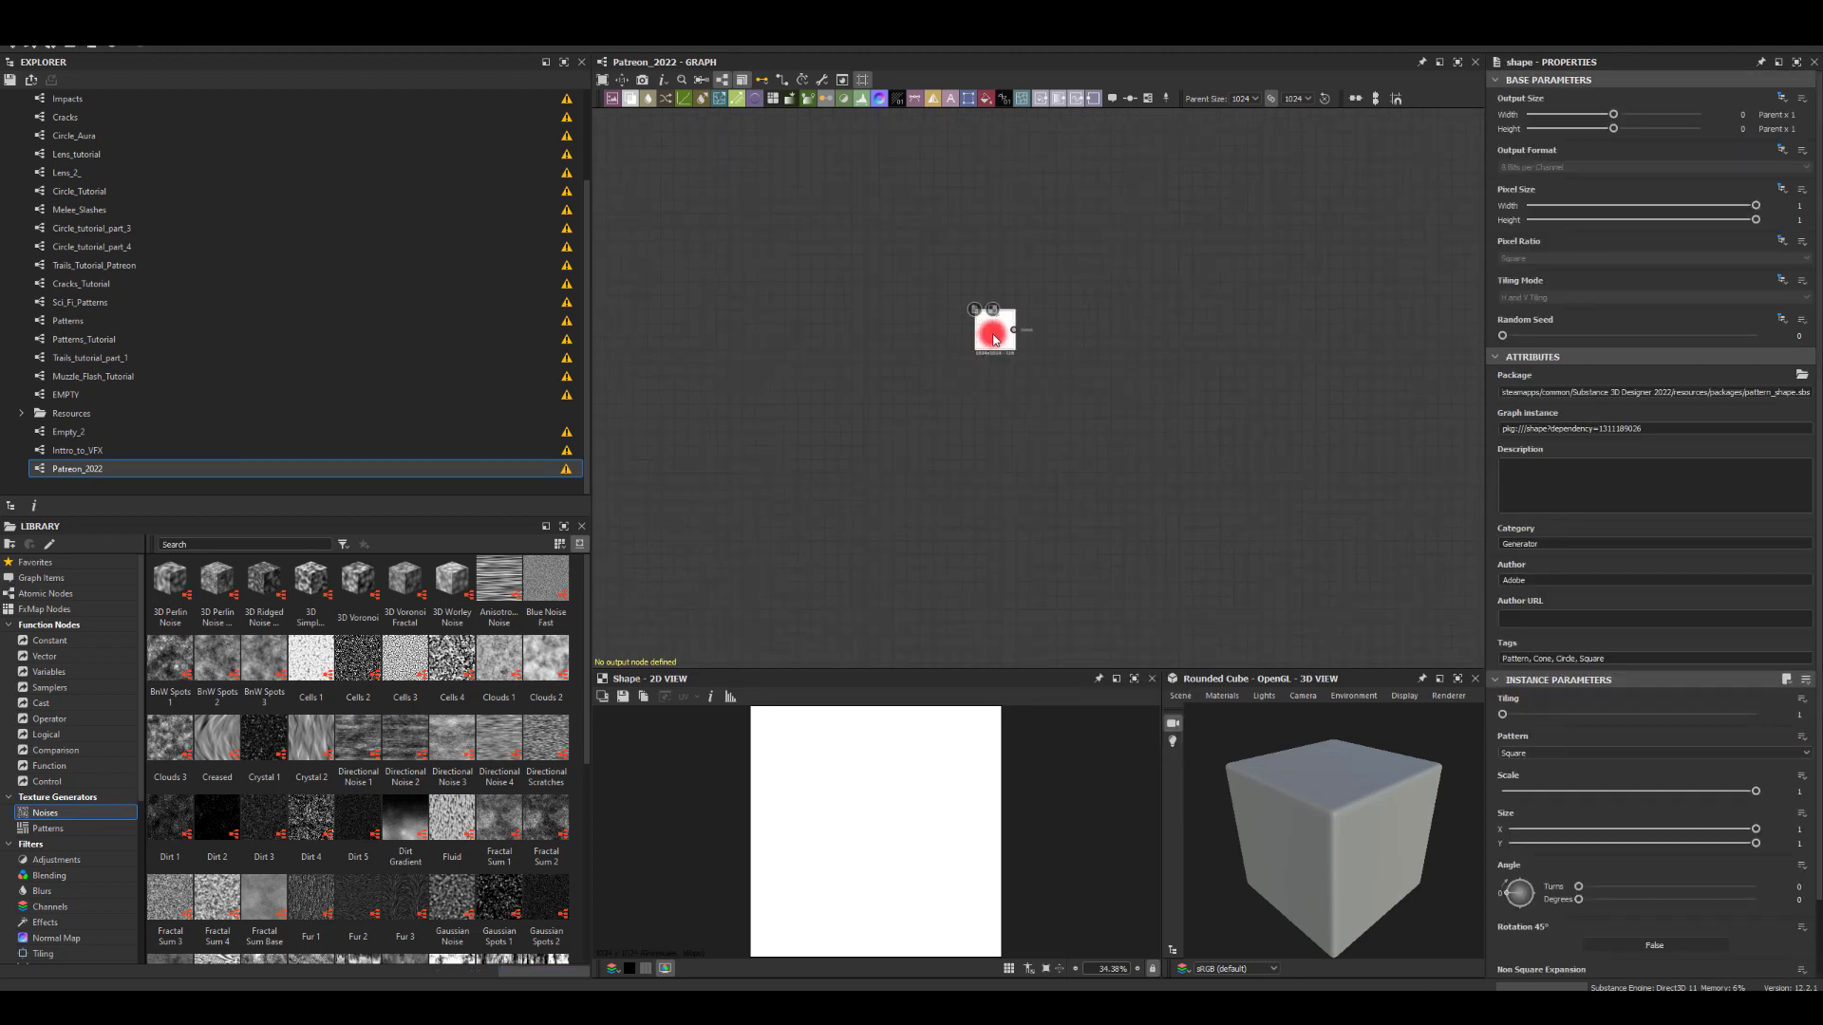
scroll(994, 339, up, 2)
Step: Add a Trapezoid Transform Grayscale node connected to the square Shape's output
drag(1177, 320, 1179, 321)
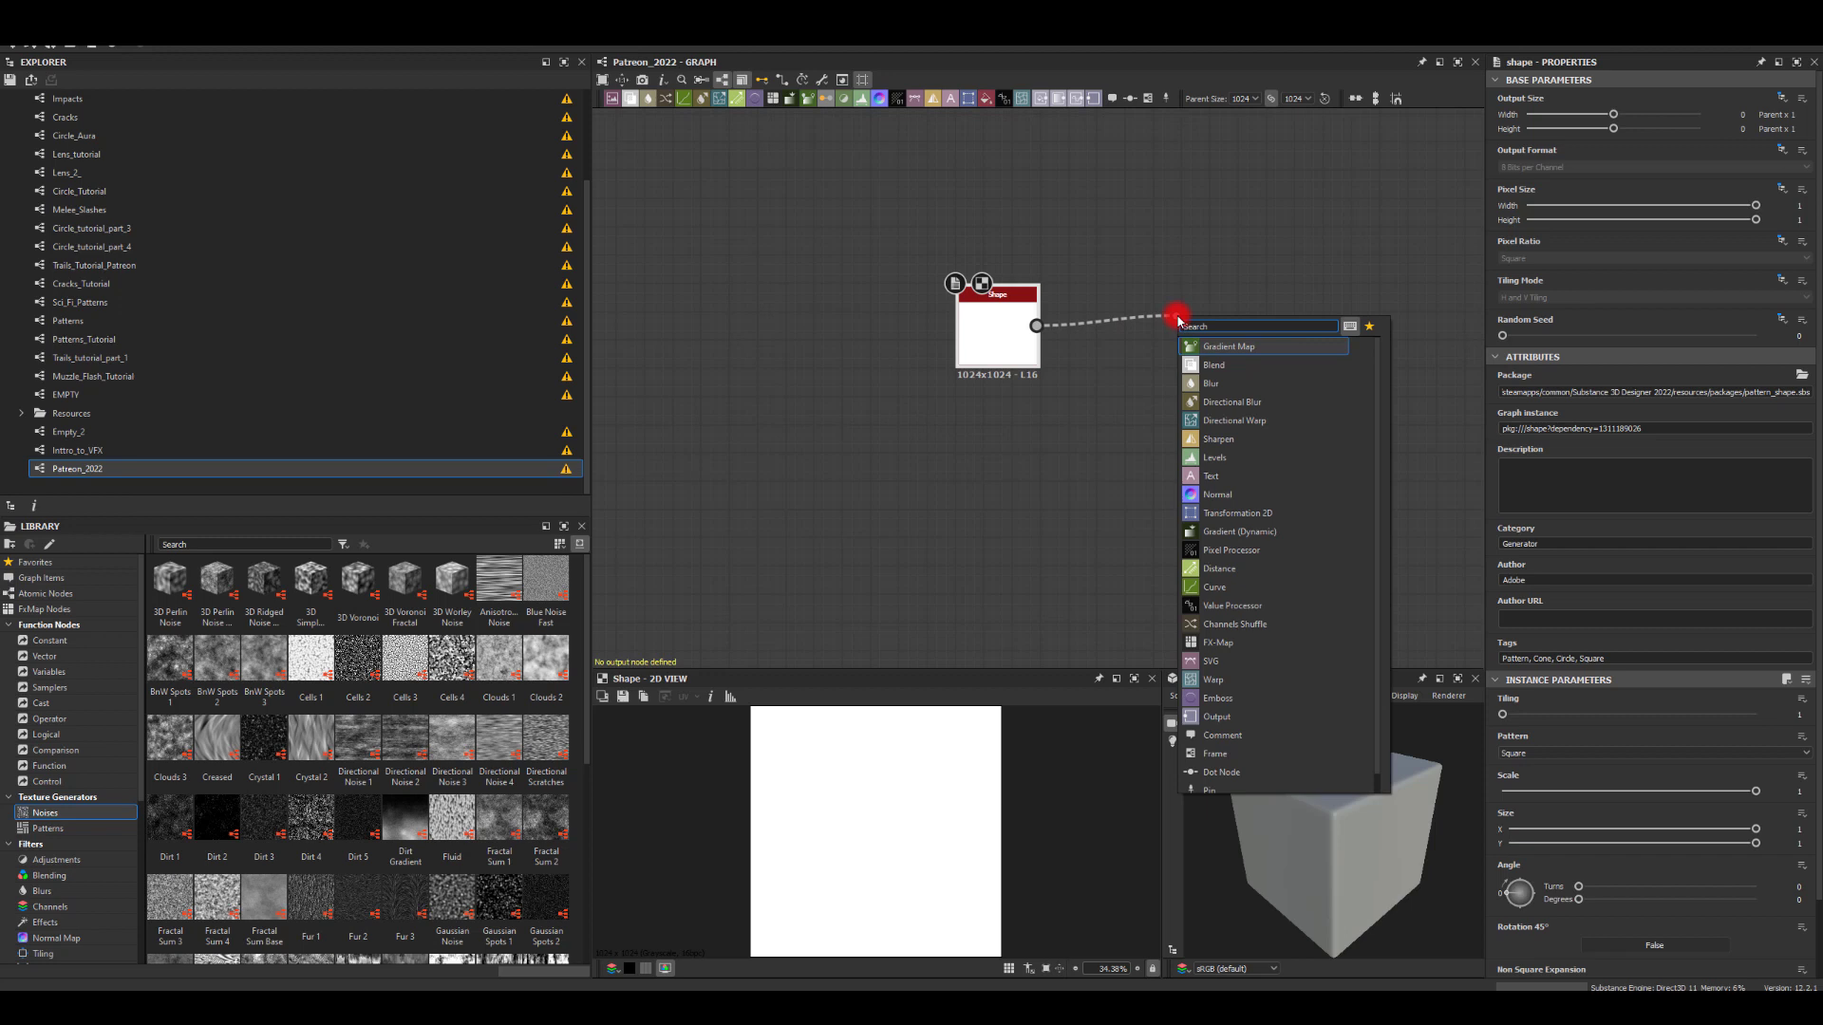
key(Caps_Lock)
text(TRAP)
key(Return)
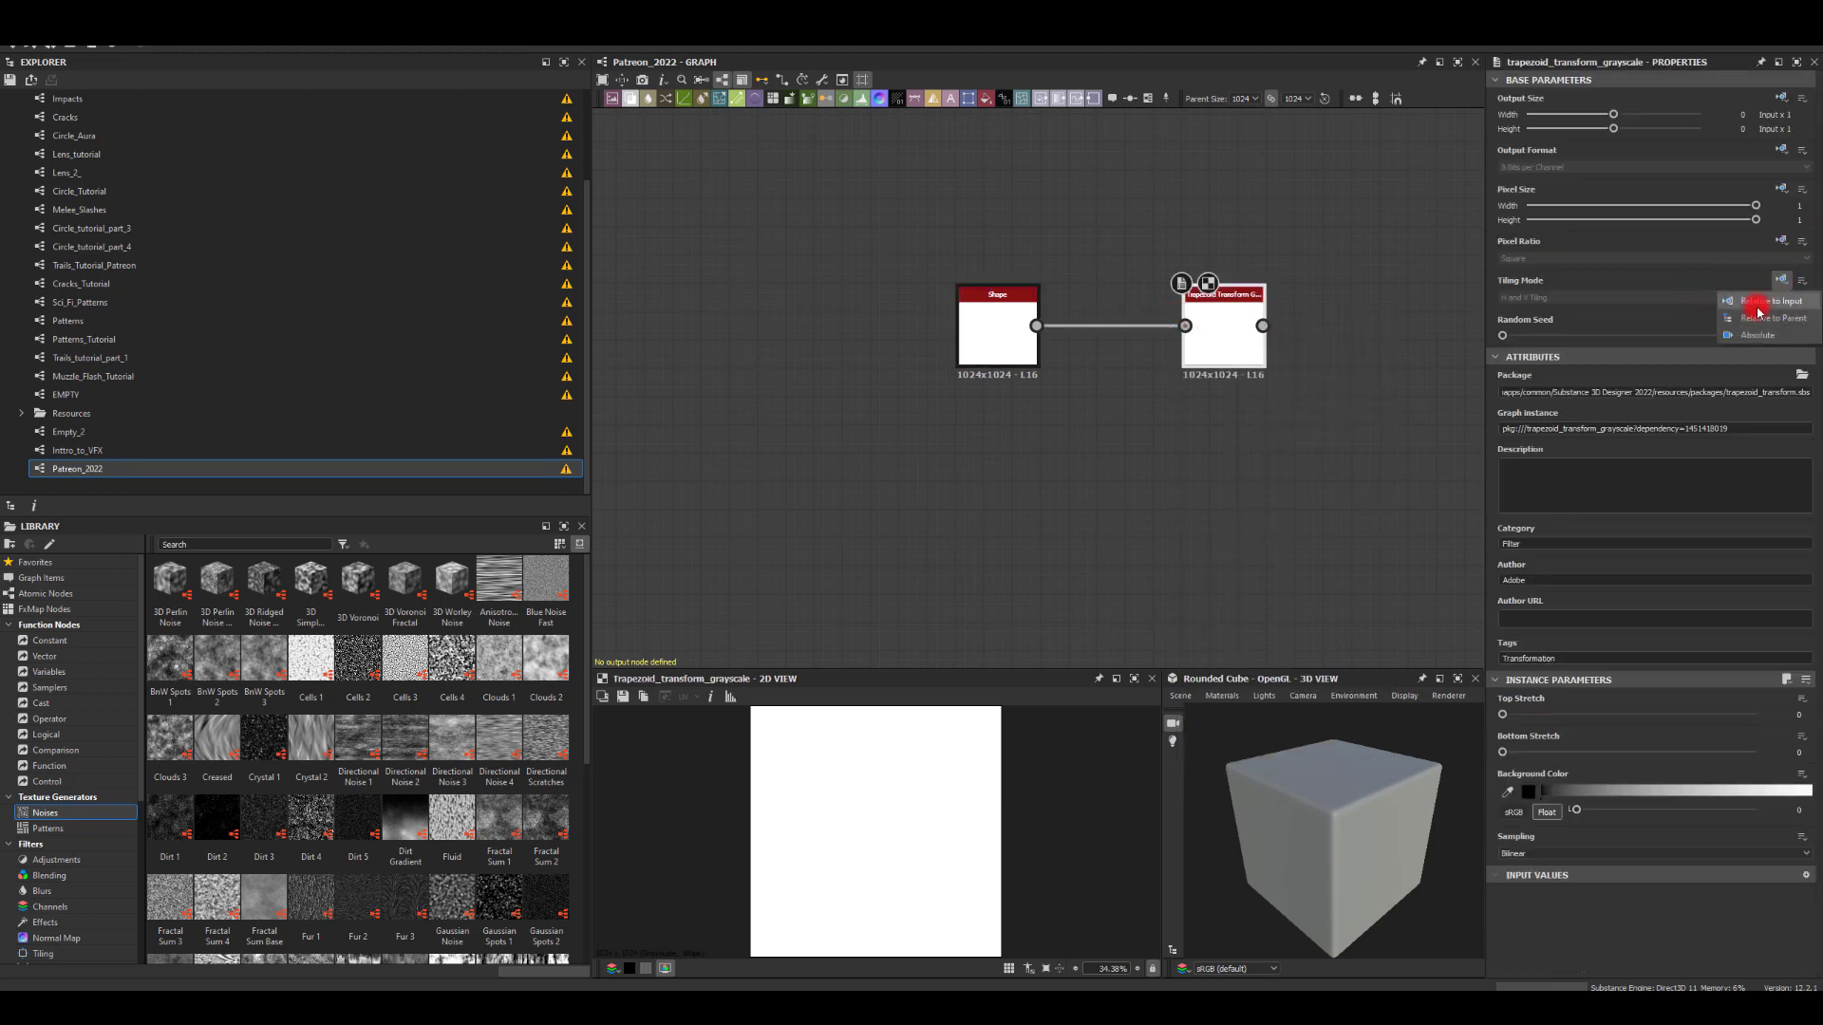
Step: Set the trapezoid transform's tiling mode to Absolute with No Tiling and its Top Stretch to 1
click(1542, 298)
click(1543, 311)
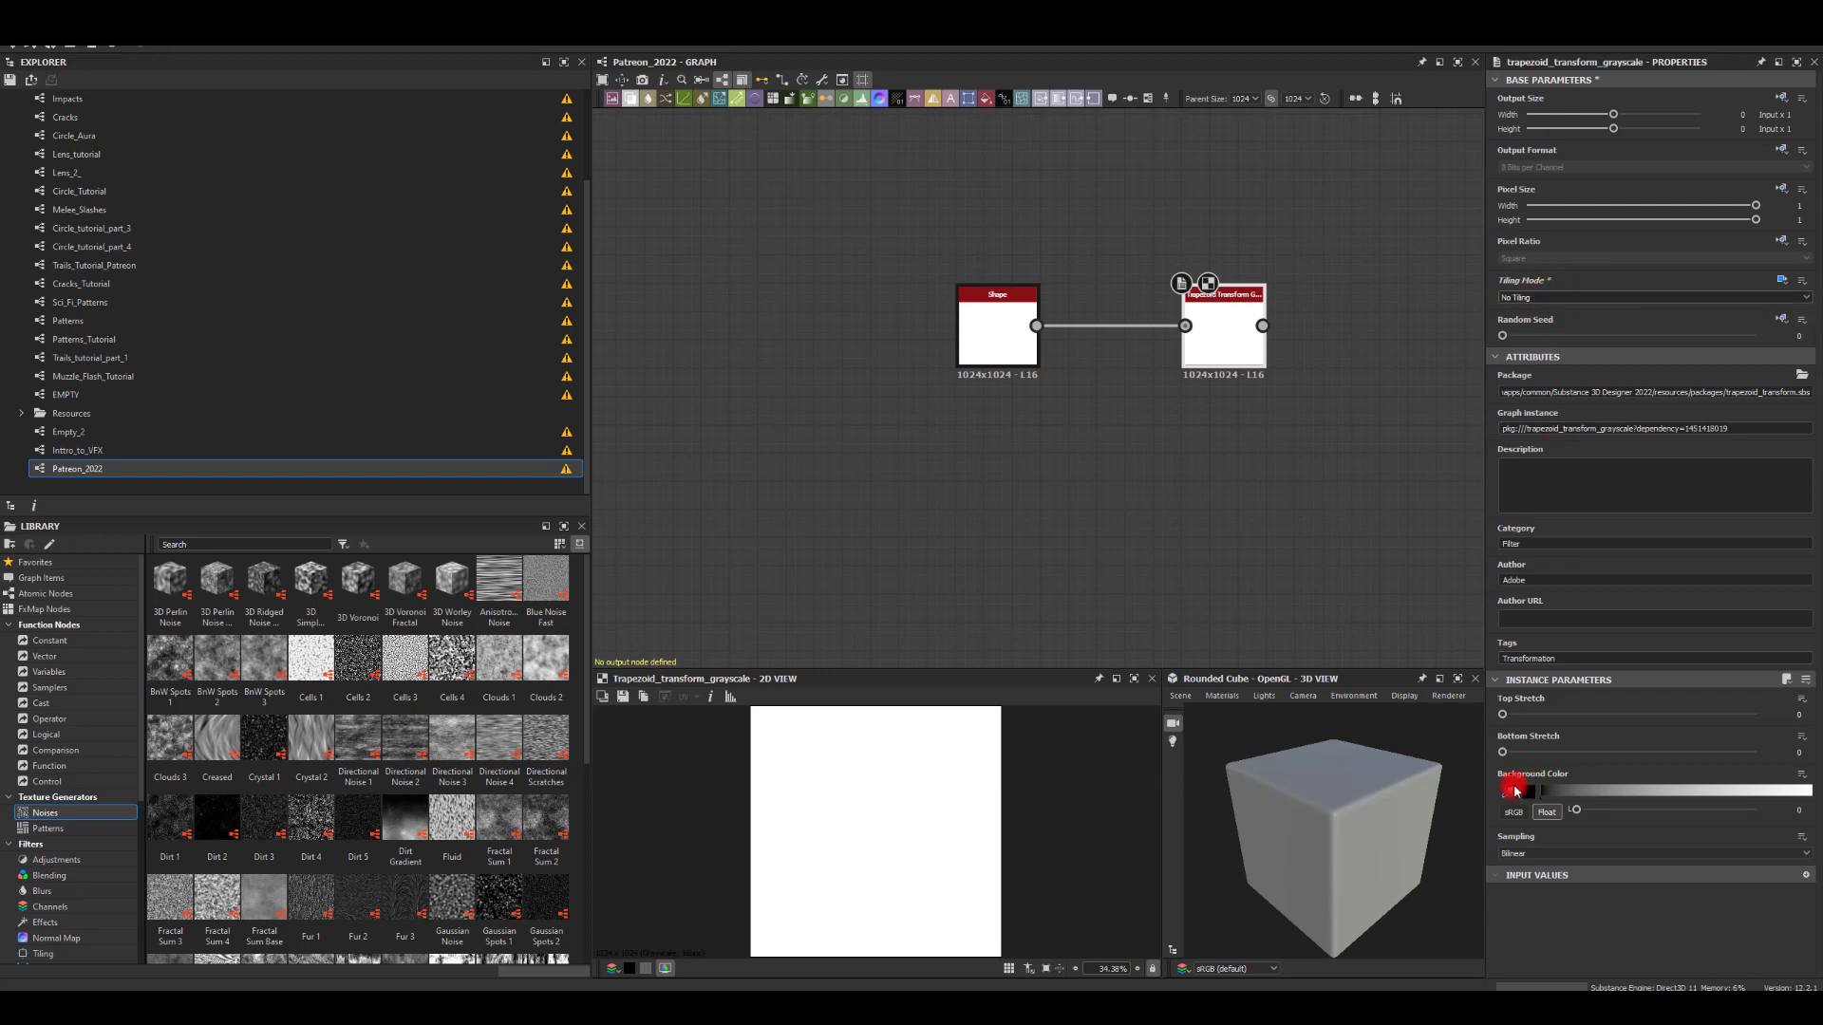
drag(1502, 716, 1794, 739)
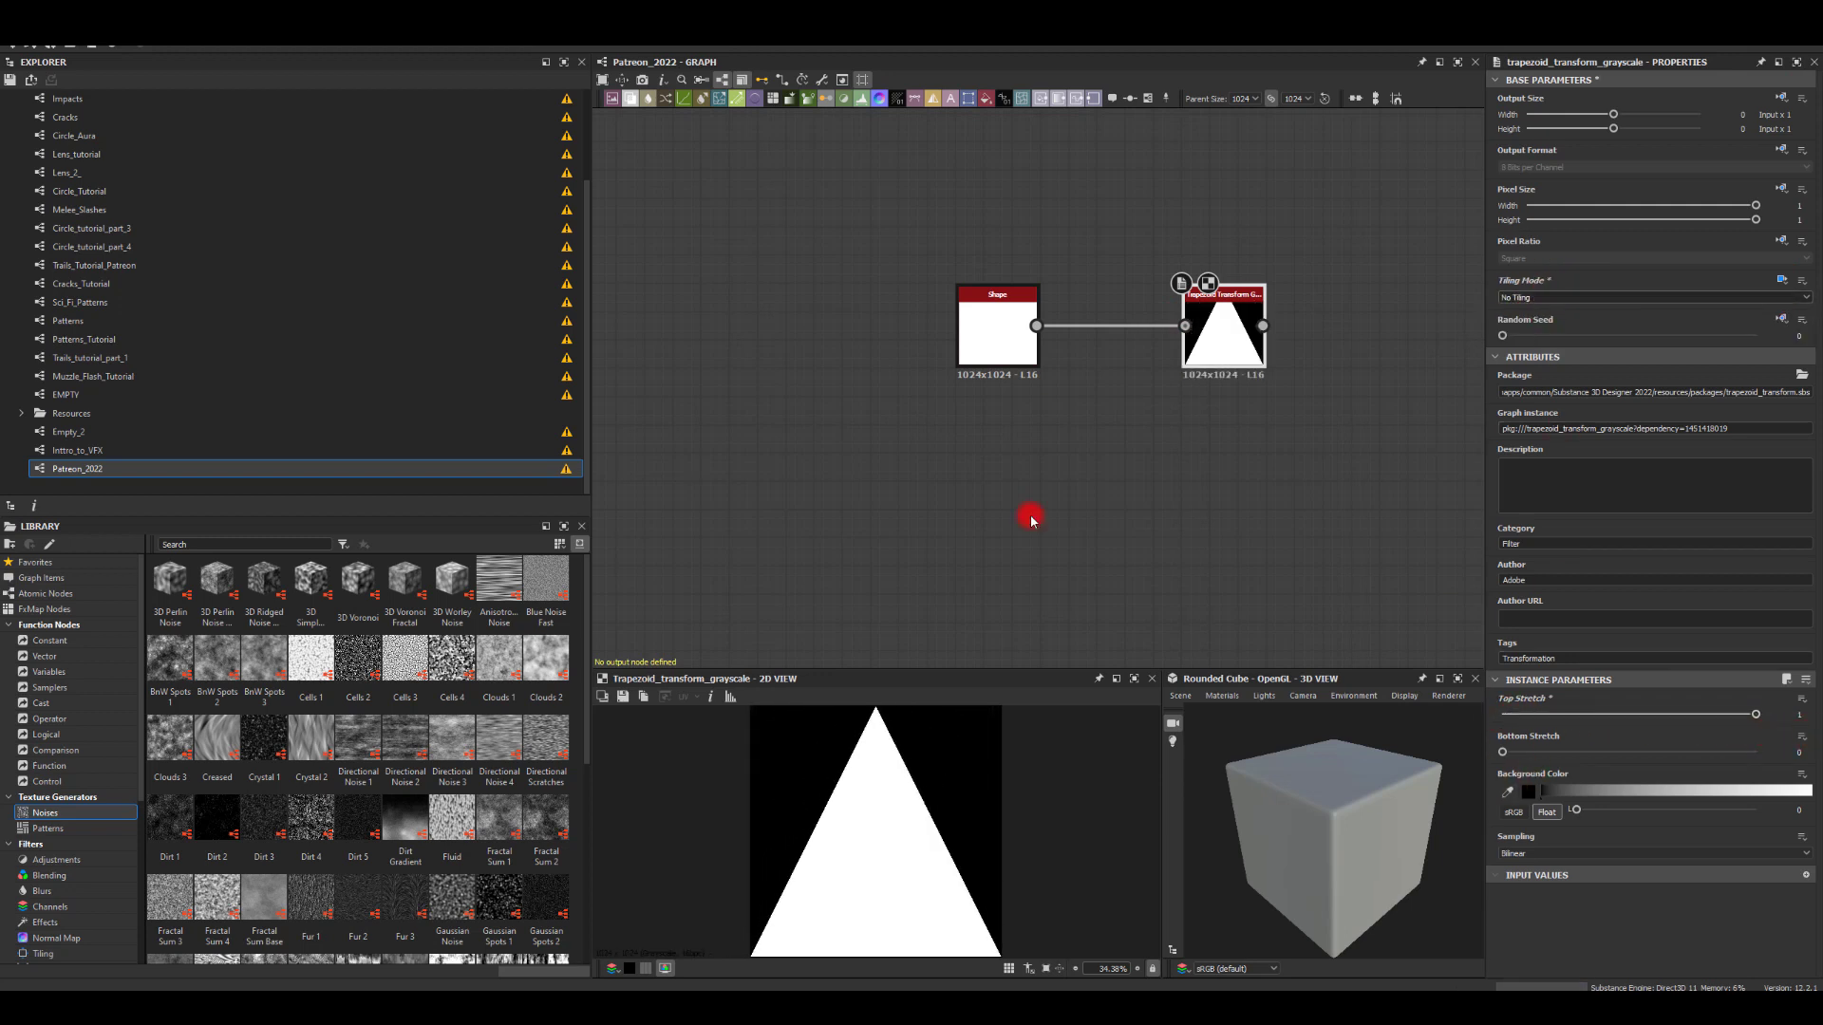
Step: Place the Shape and trapezoid nodes closer together and connect a Transformation 2D node to the trapezoid output
drag(997, 327, 855, 410)
drag(1223, 327, 985, 414)
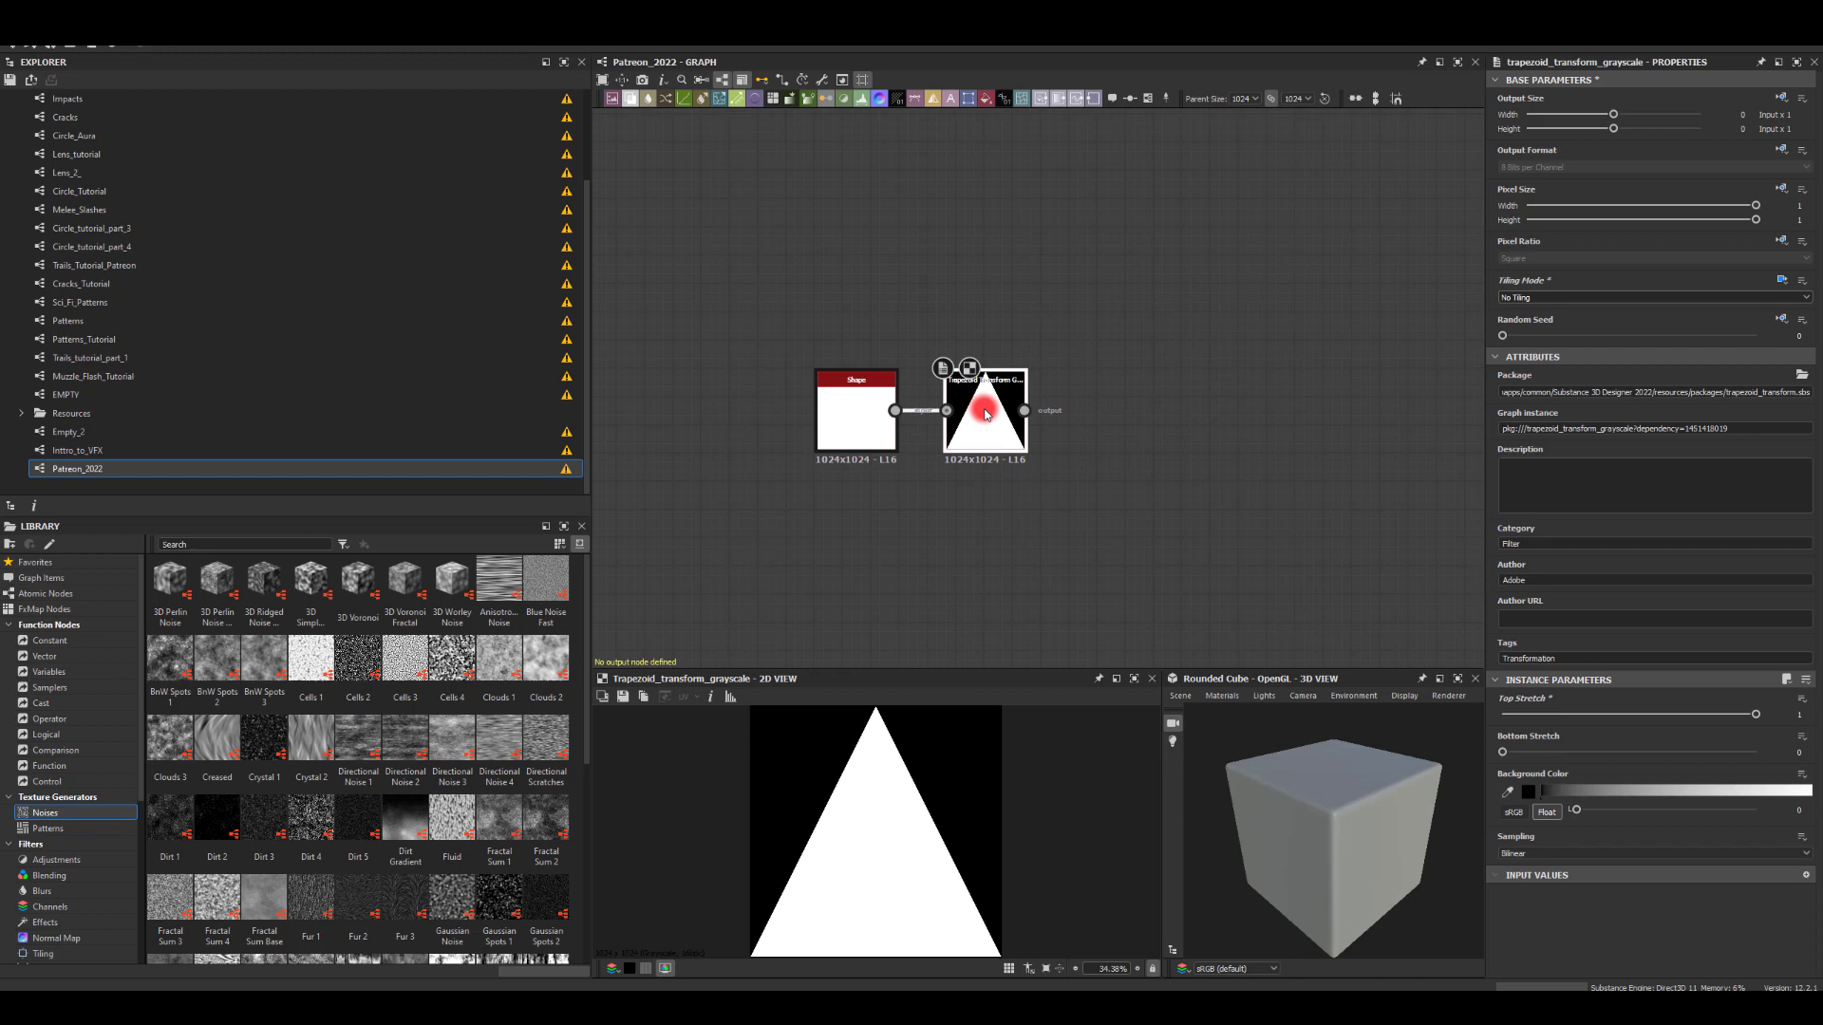
drag(1130, 417, 1139, 415)
text(TR)
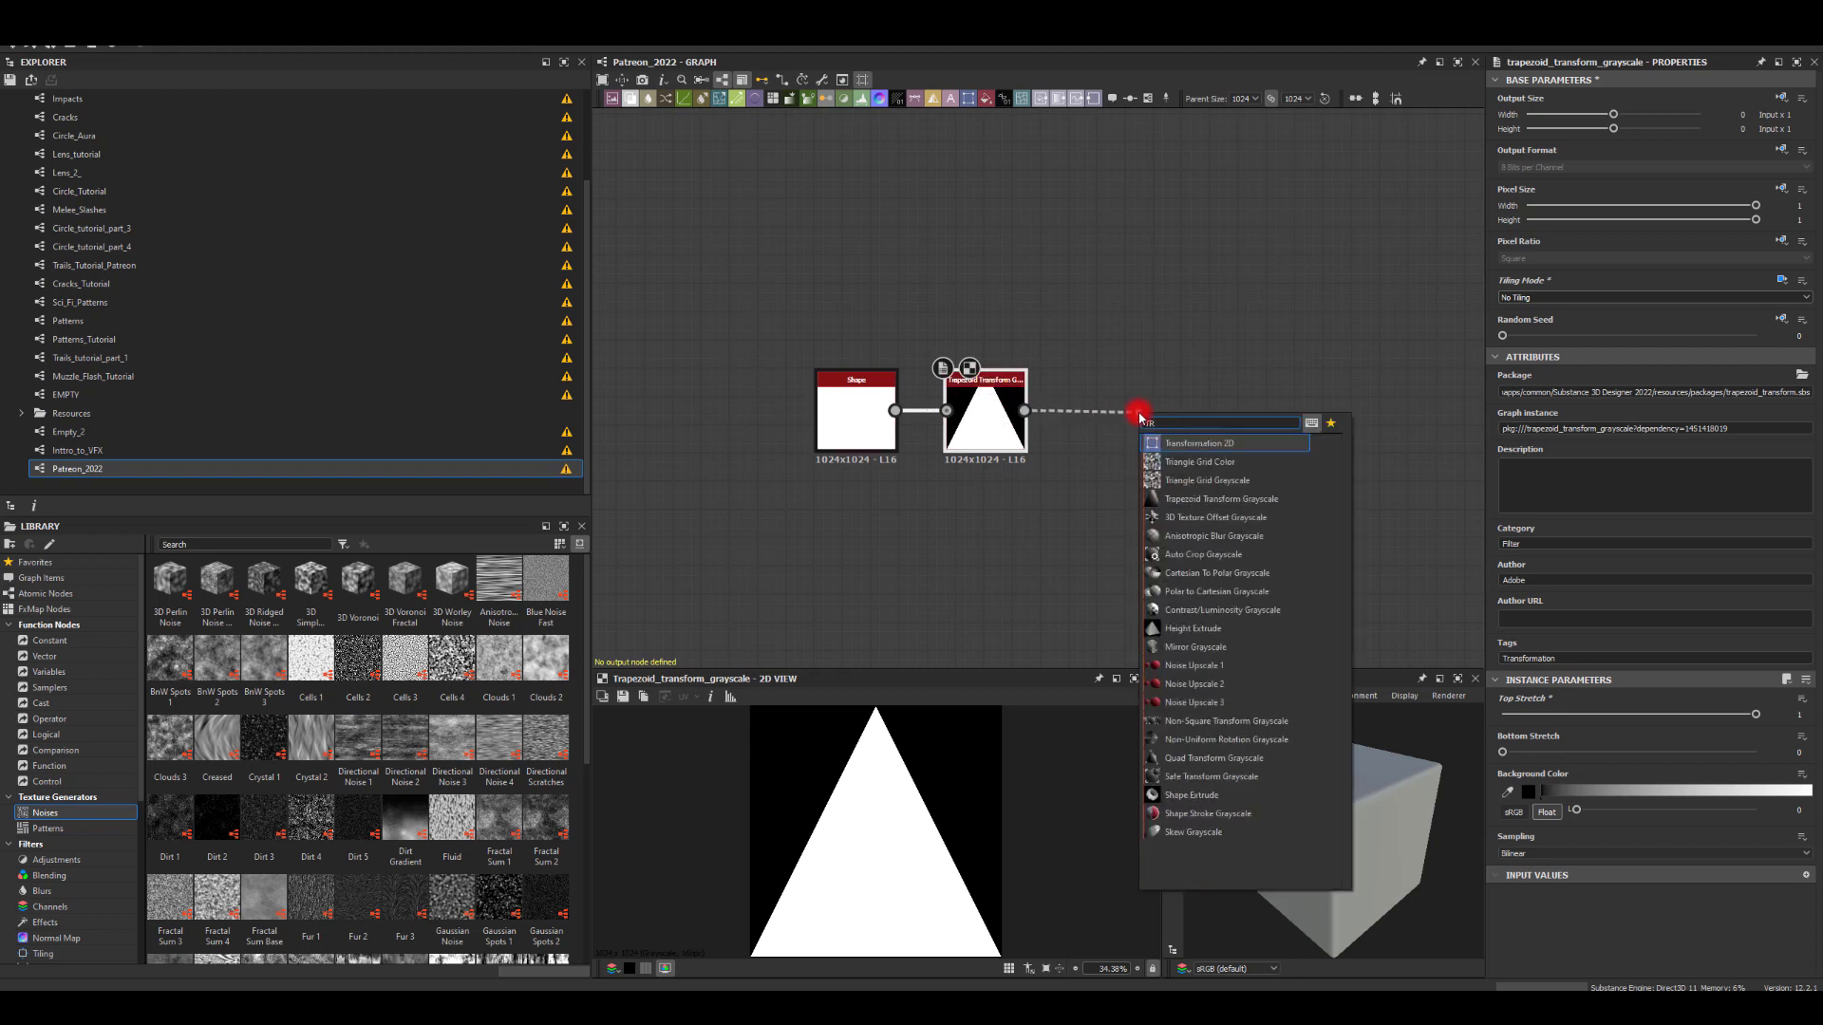
key(Return)
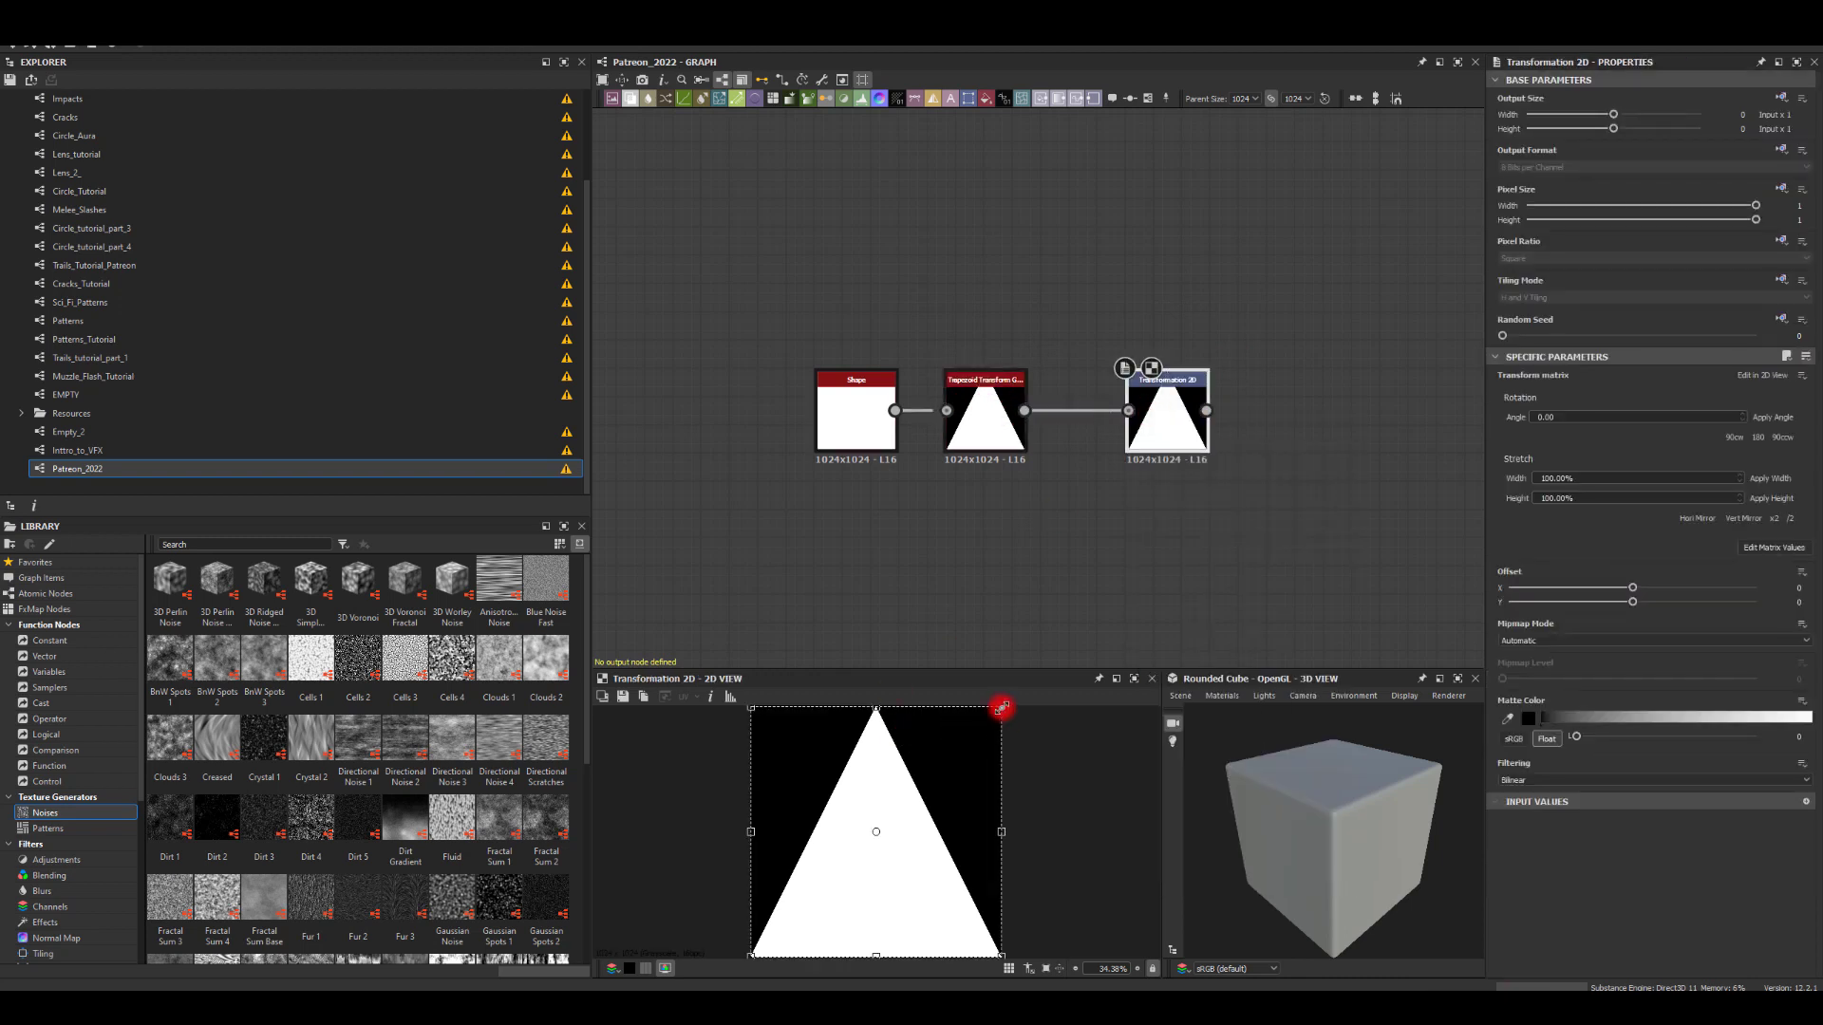
Step: Scale the triangle down slightly and evenly about its centre in the Transformation 2D node
drag(1002, 707, 964, 732)
key(ctrl+z)
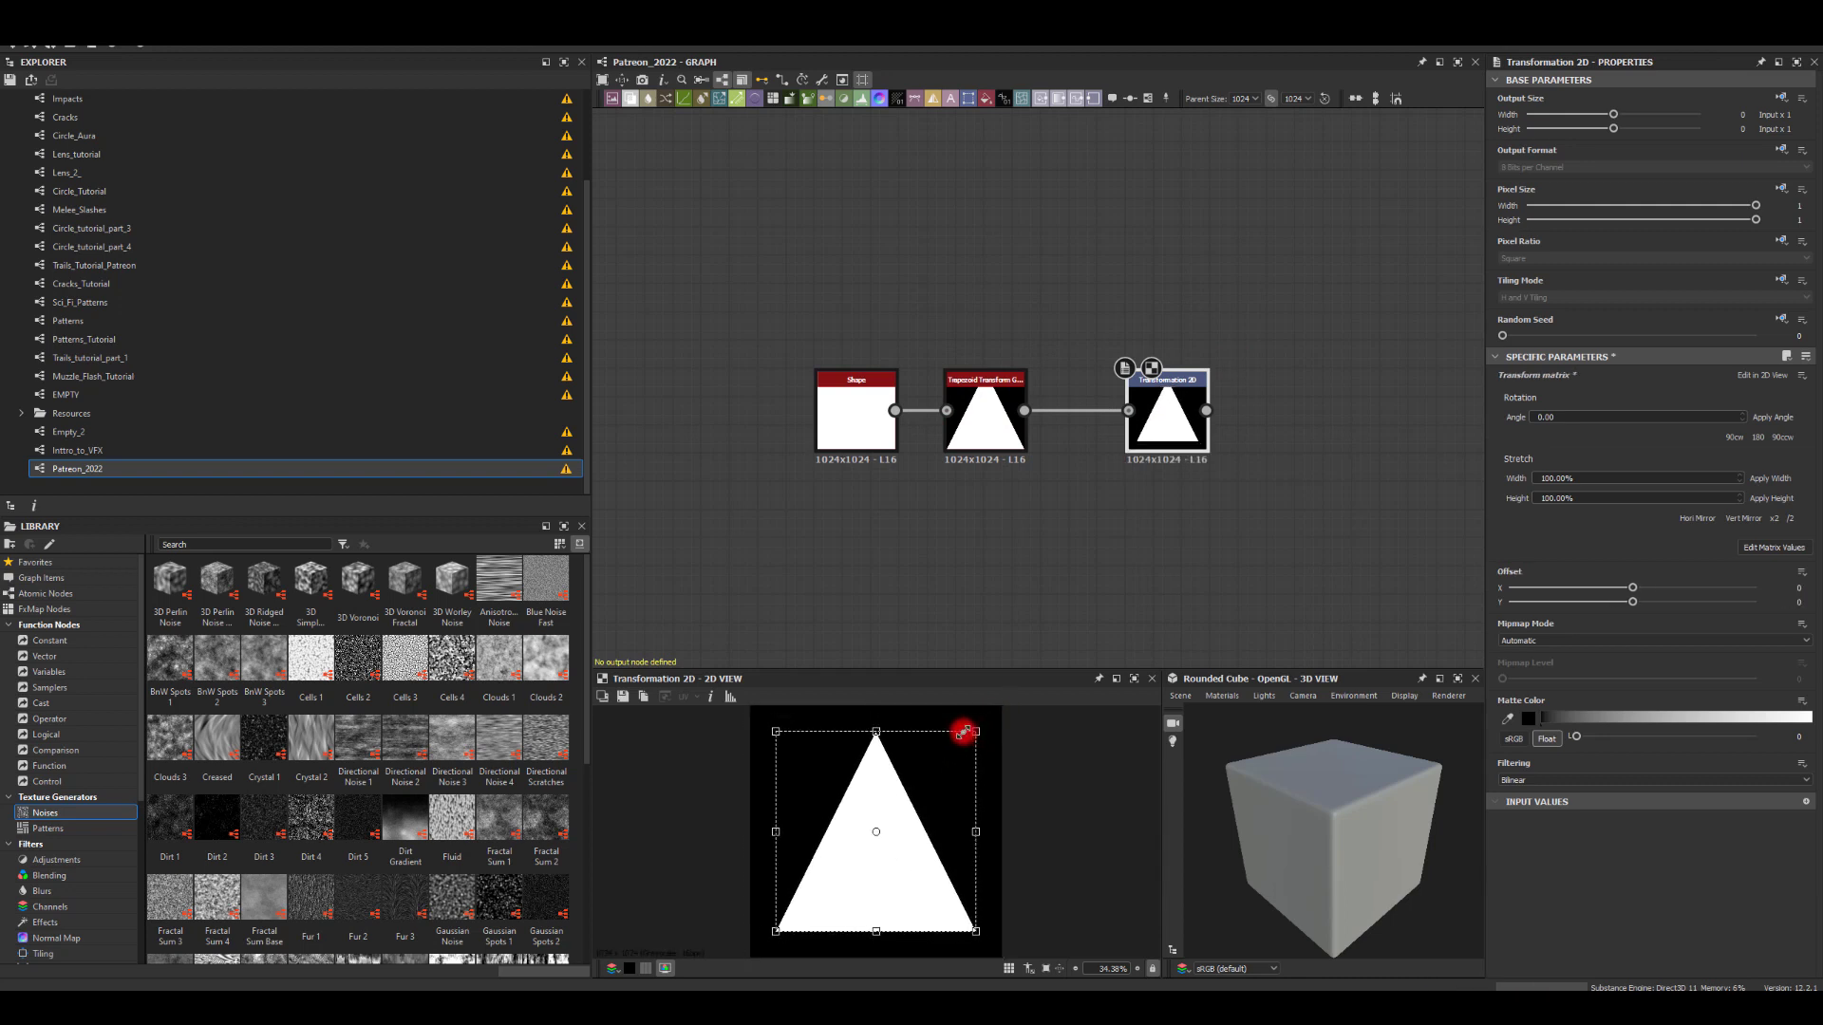
drag(964, 732, 963, 729)
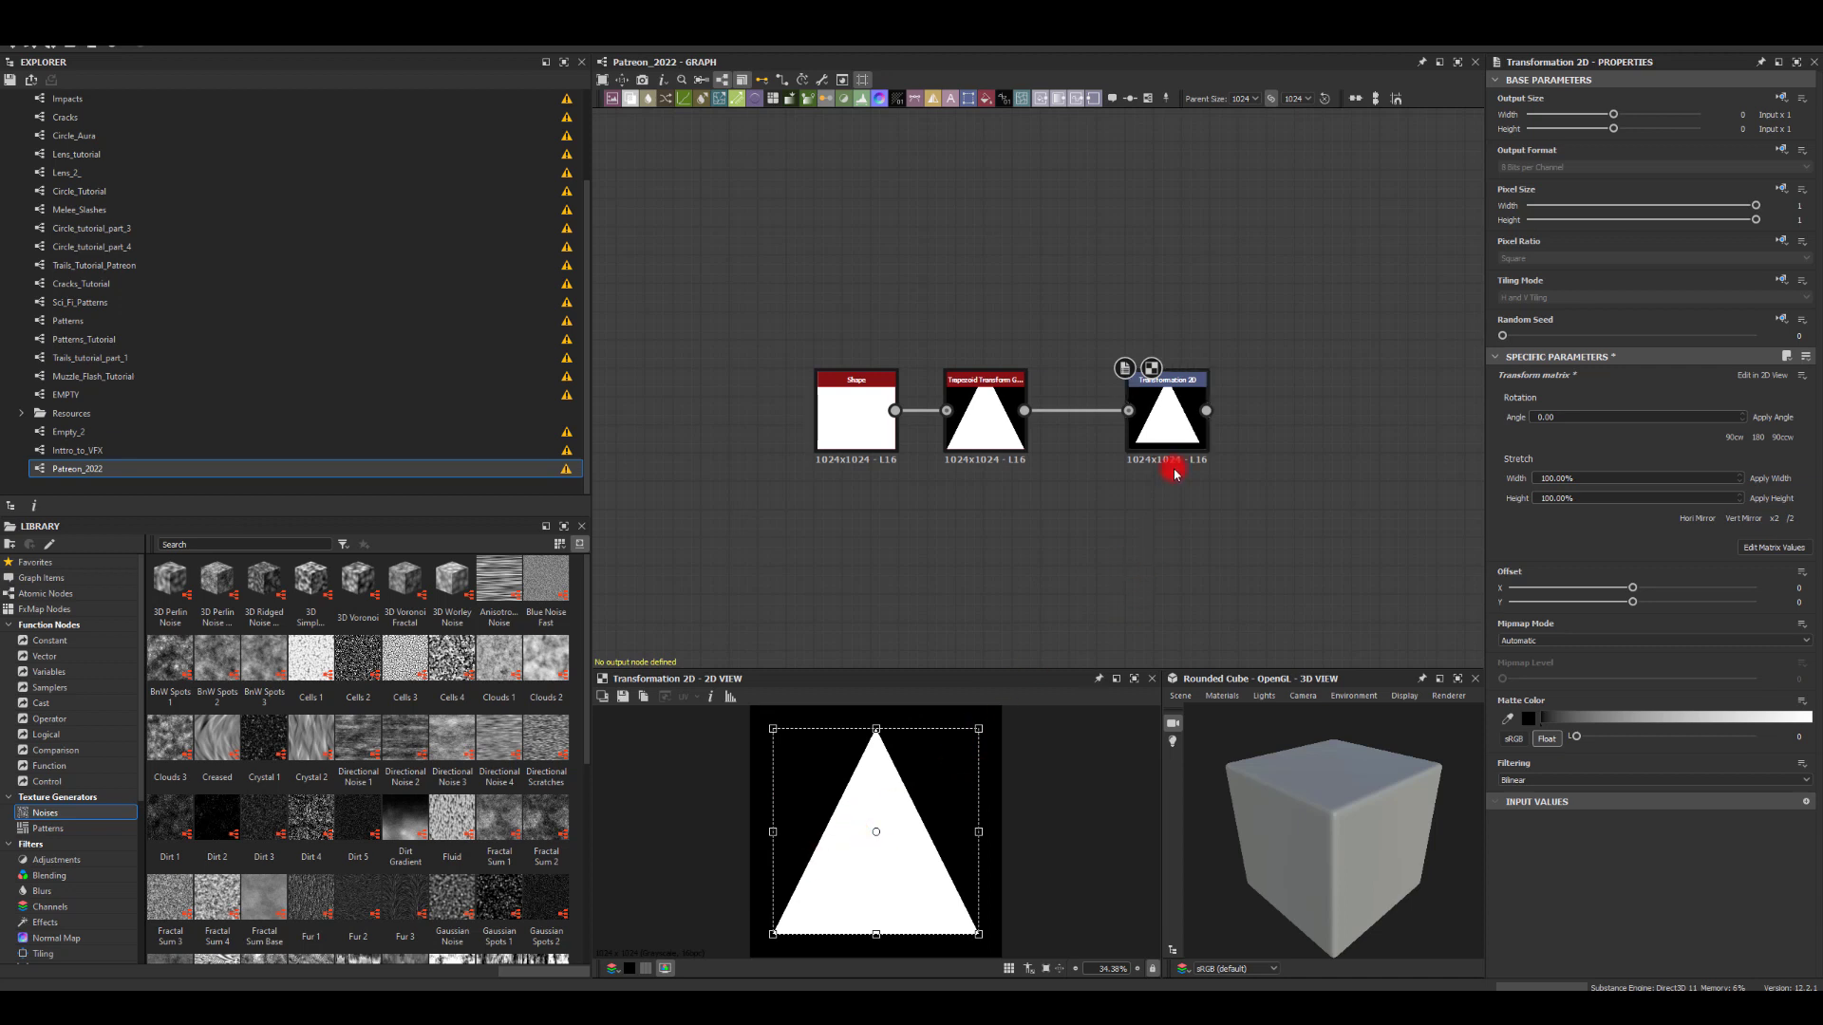
Step: Add a Tile Sampler node above the triangle chain
middle_drag(1155, 244, 1039, 354)
key(space)
text(TILE SAM)
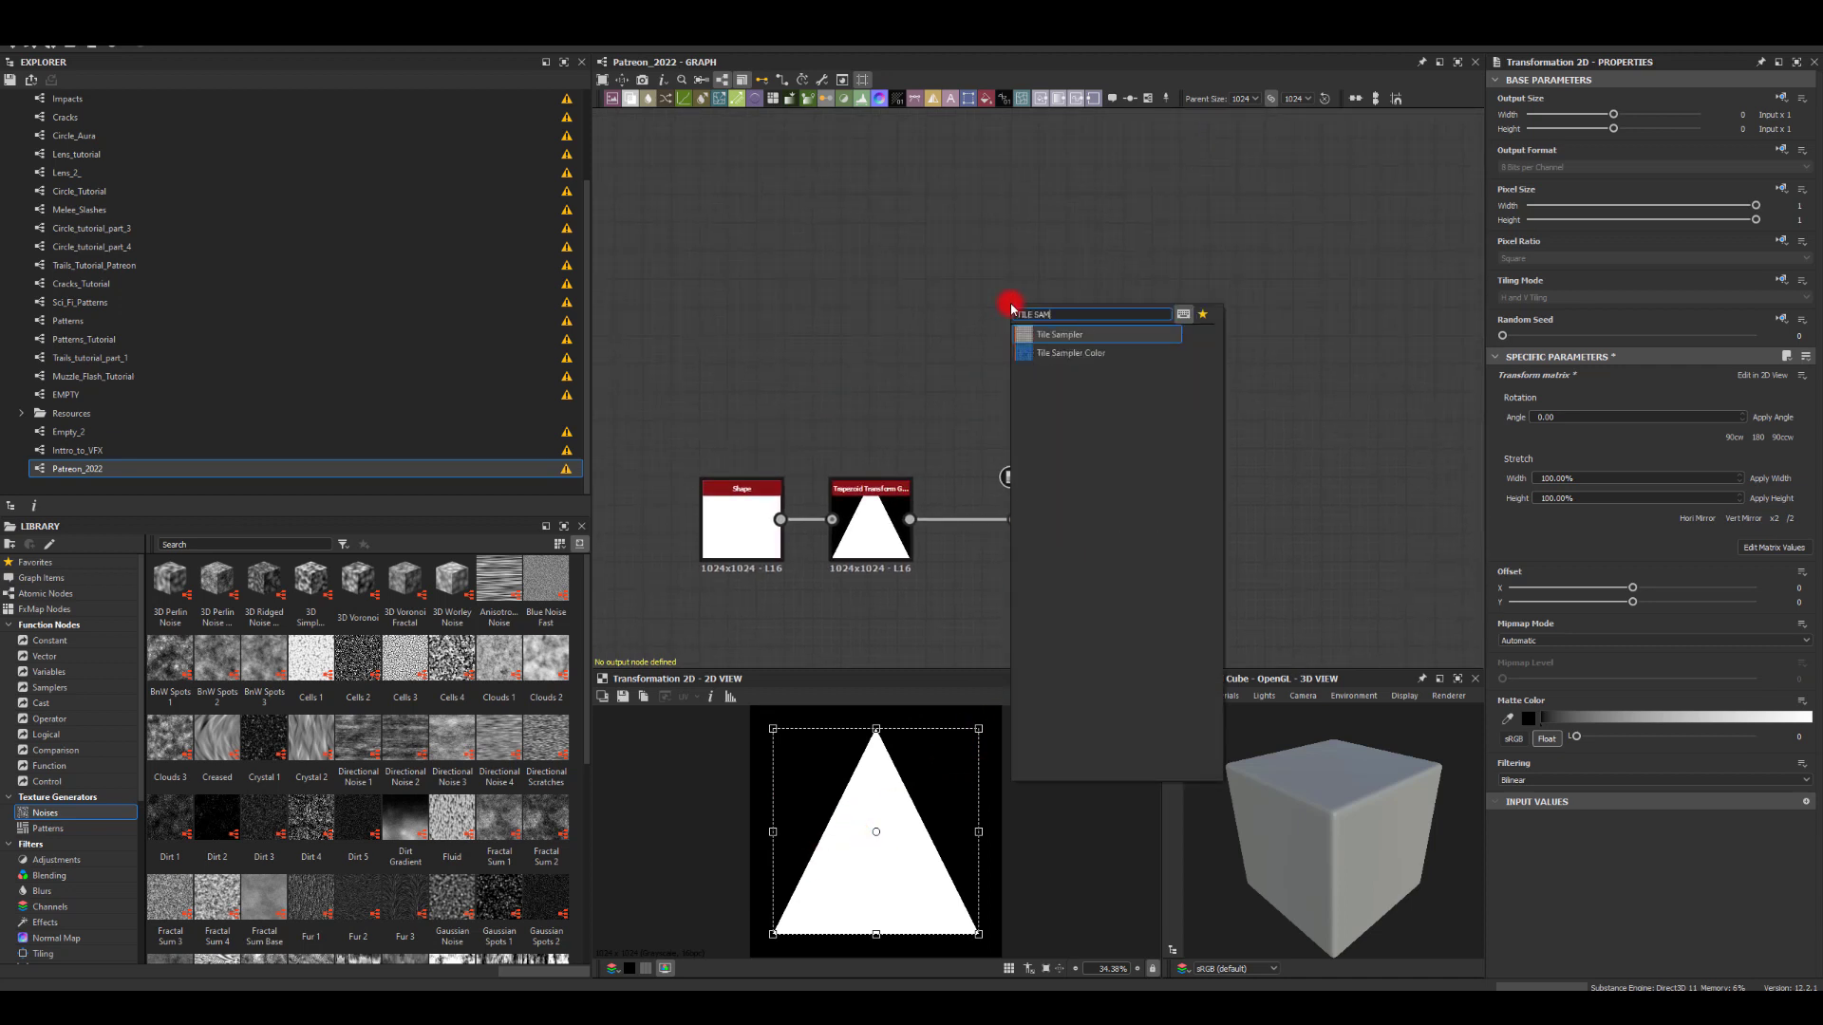
key(Return)
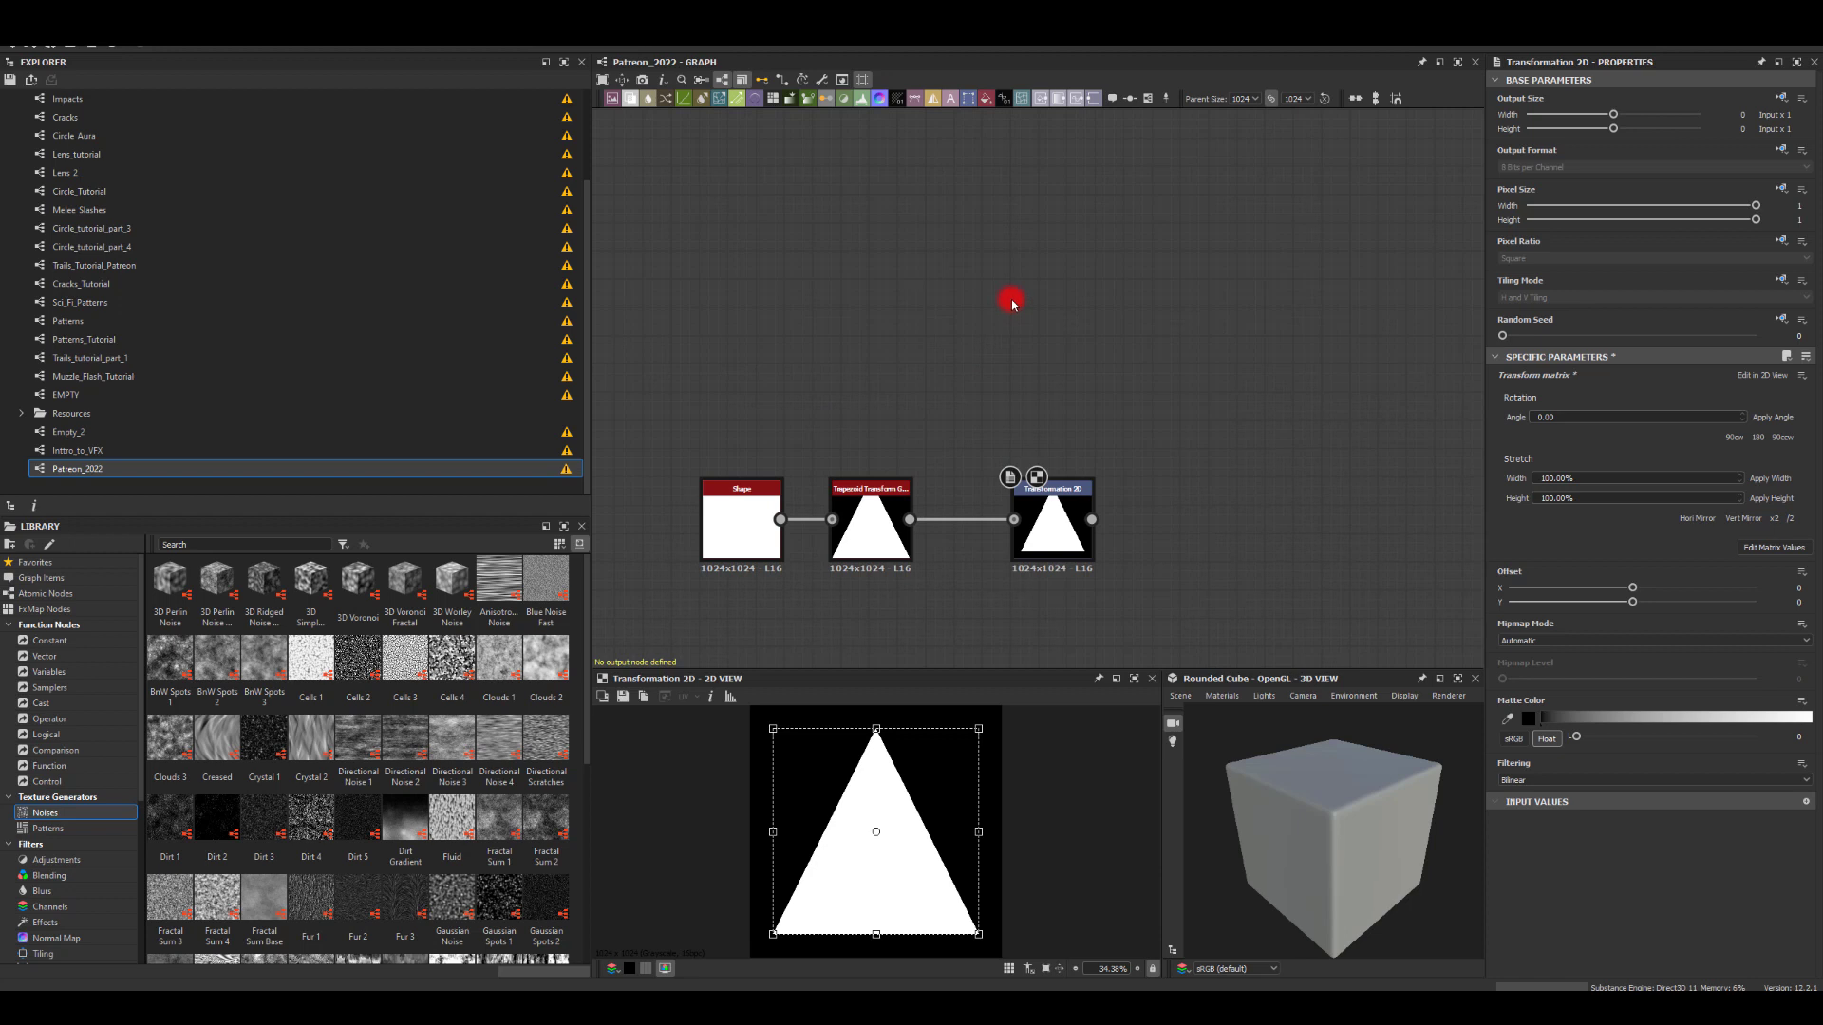
key(Caps_Lock)
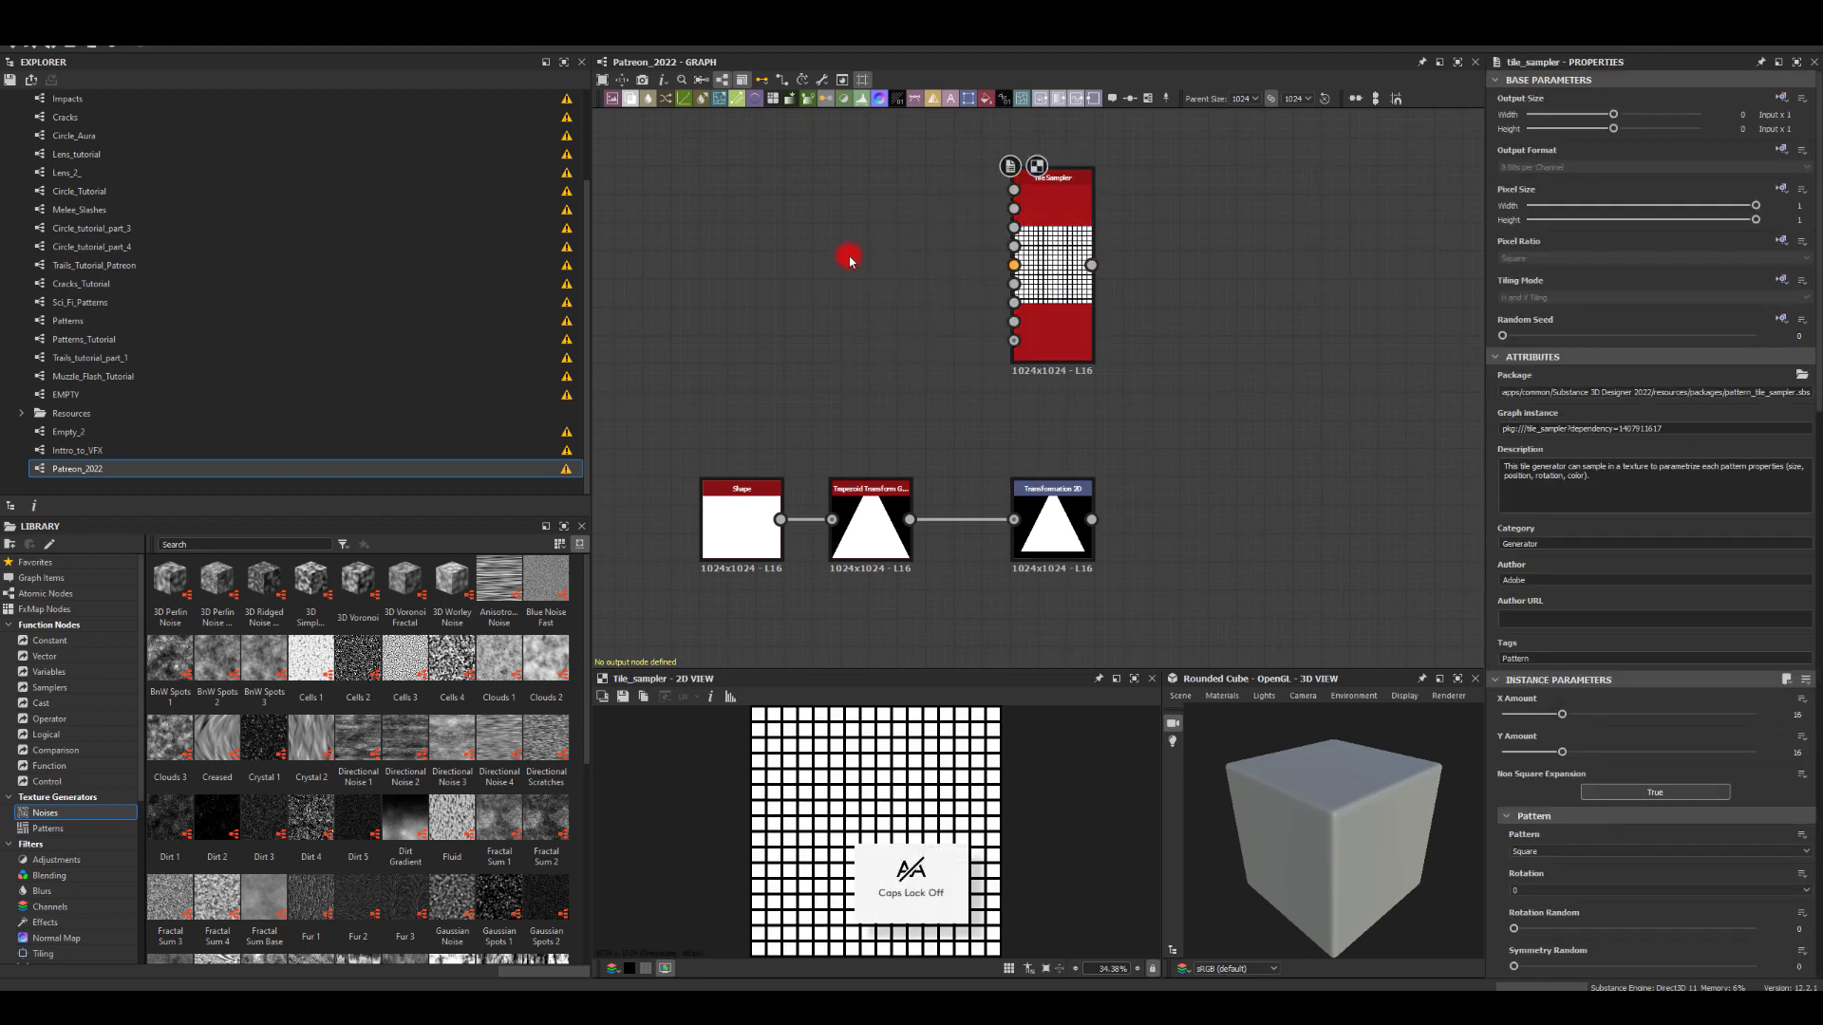
Step: Add a second Shape node beside the Tile Sampler and set its pattern to Disc
key(space)
text(shape)
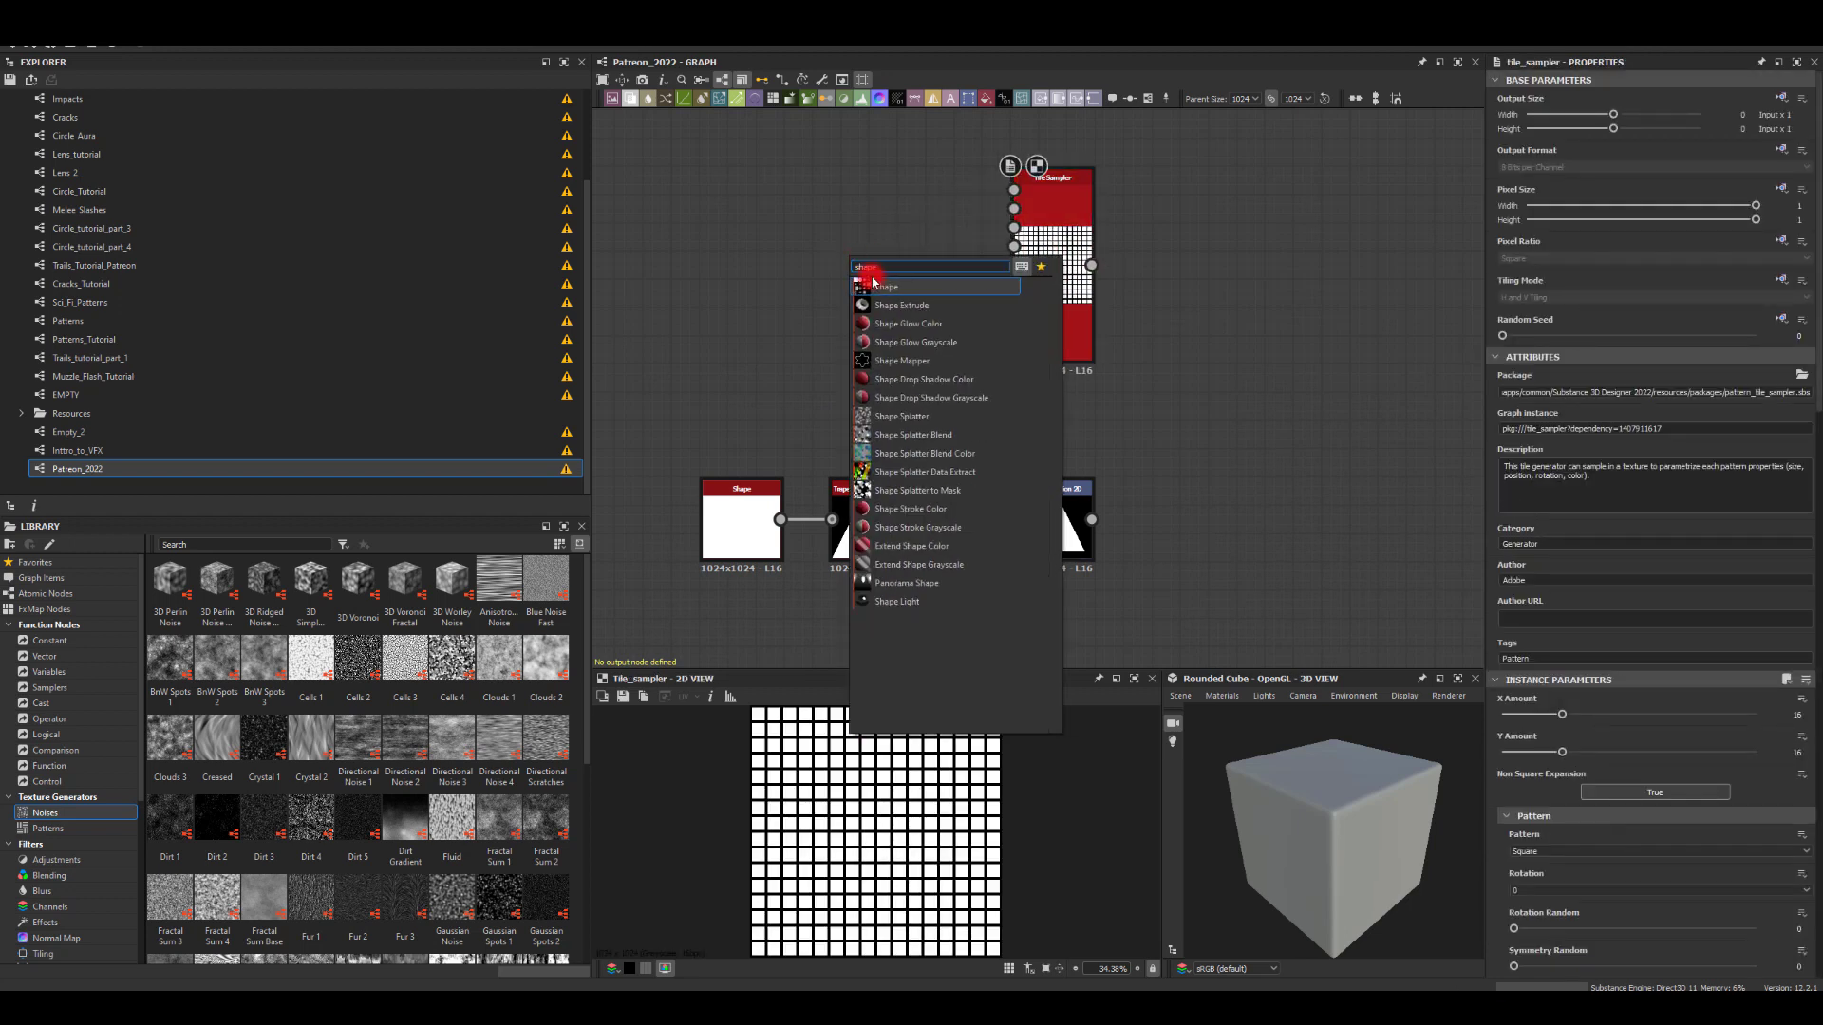
click(873, 283)
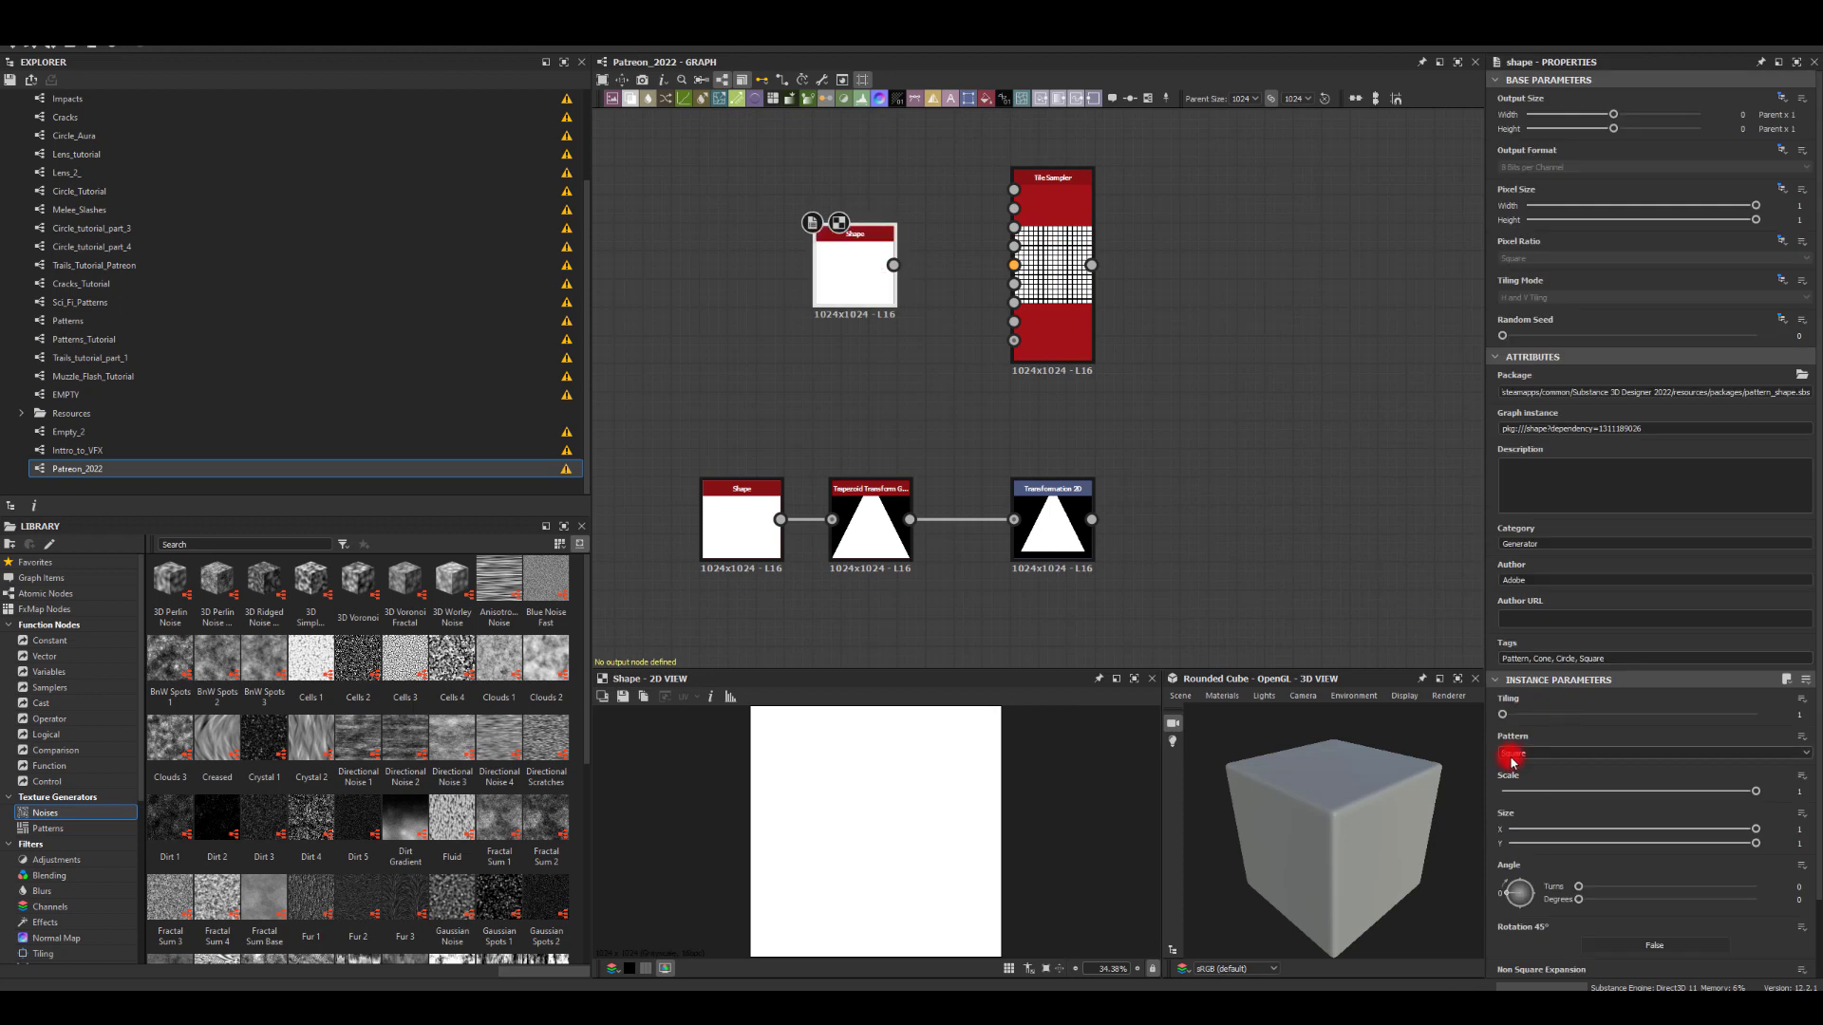
click(1512, 753)
click(1519, 769)
Step: Connect the disc Shape's output to the Tile Sampler's Mask Map Input
scroll(883, 289, up, 3)
drag(906, 239, 806, 488)
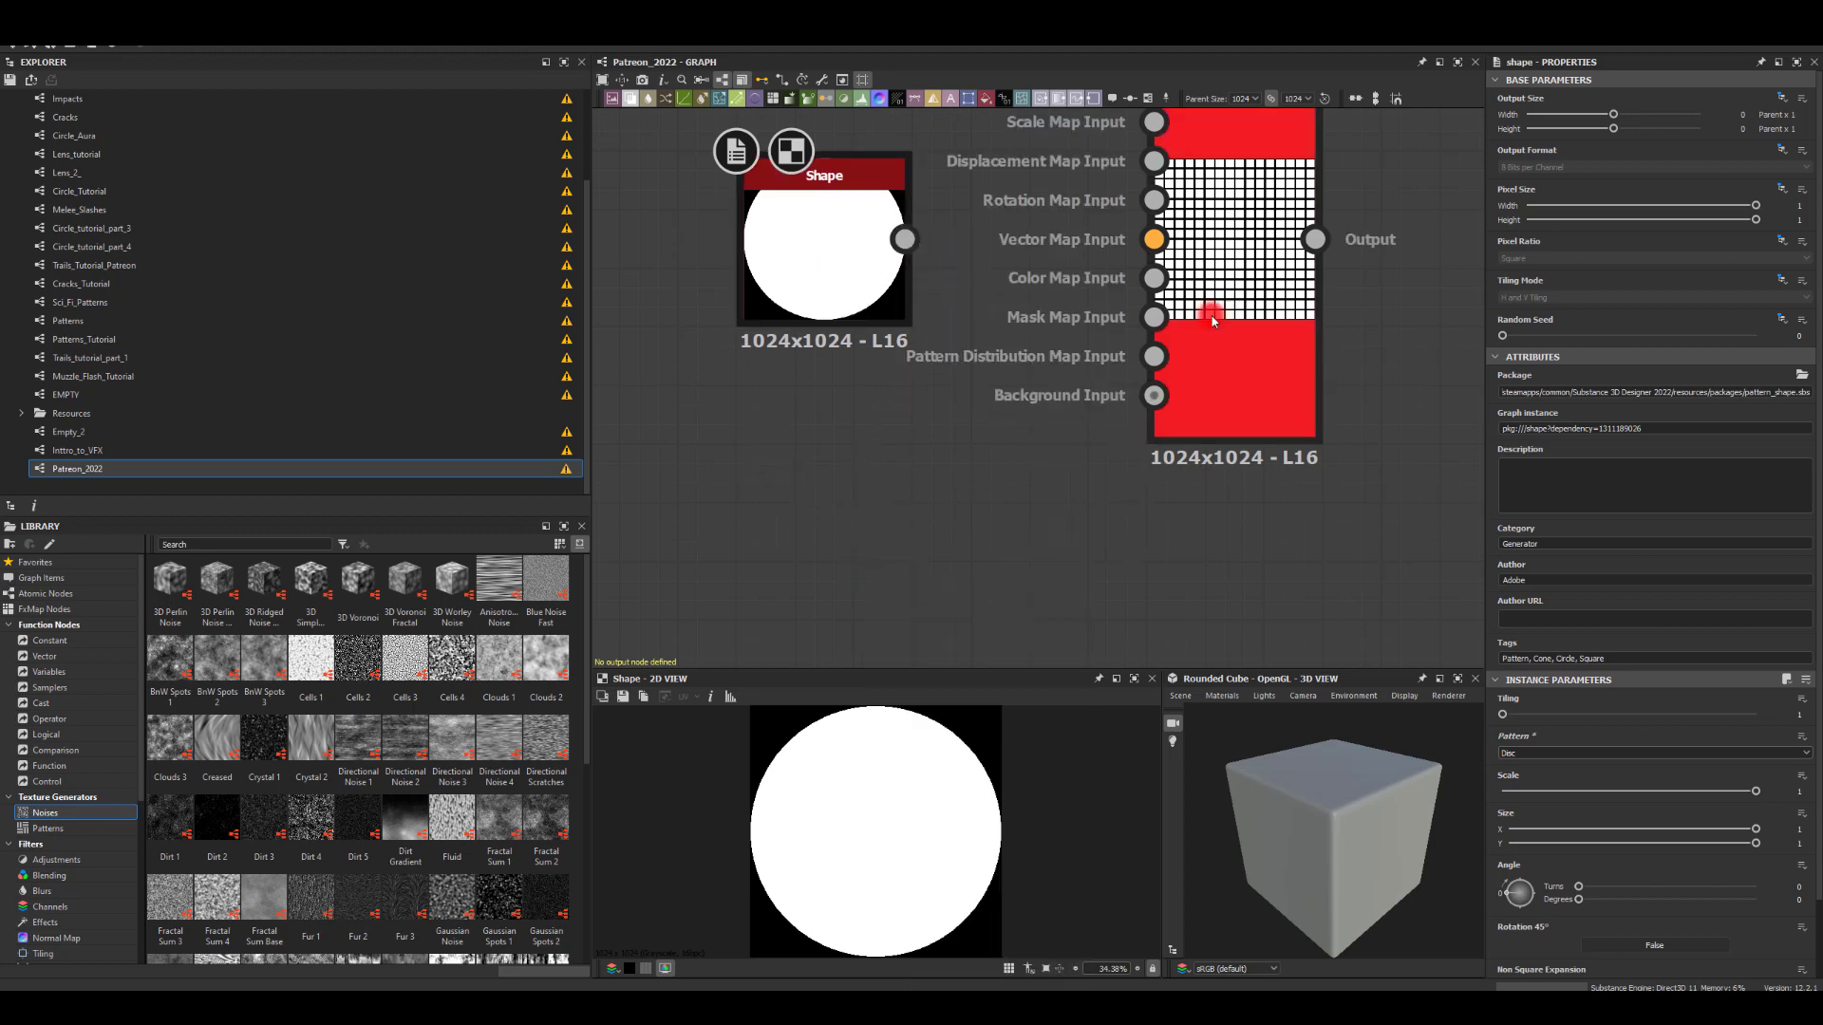
click(1054, 327)
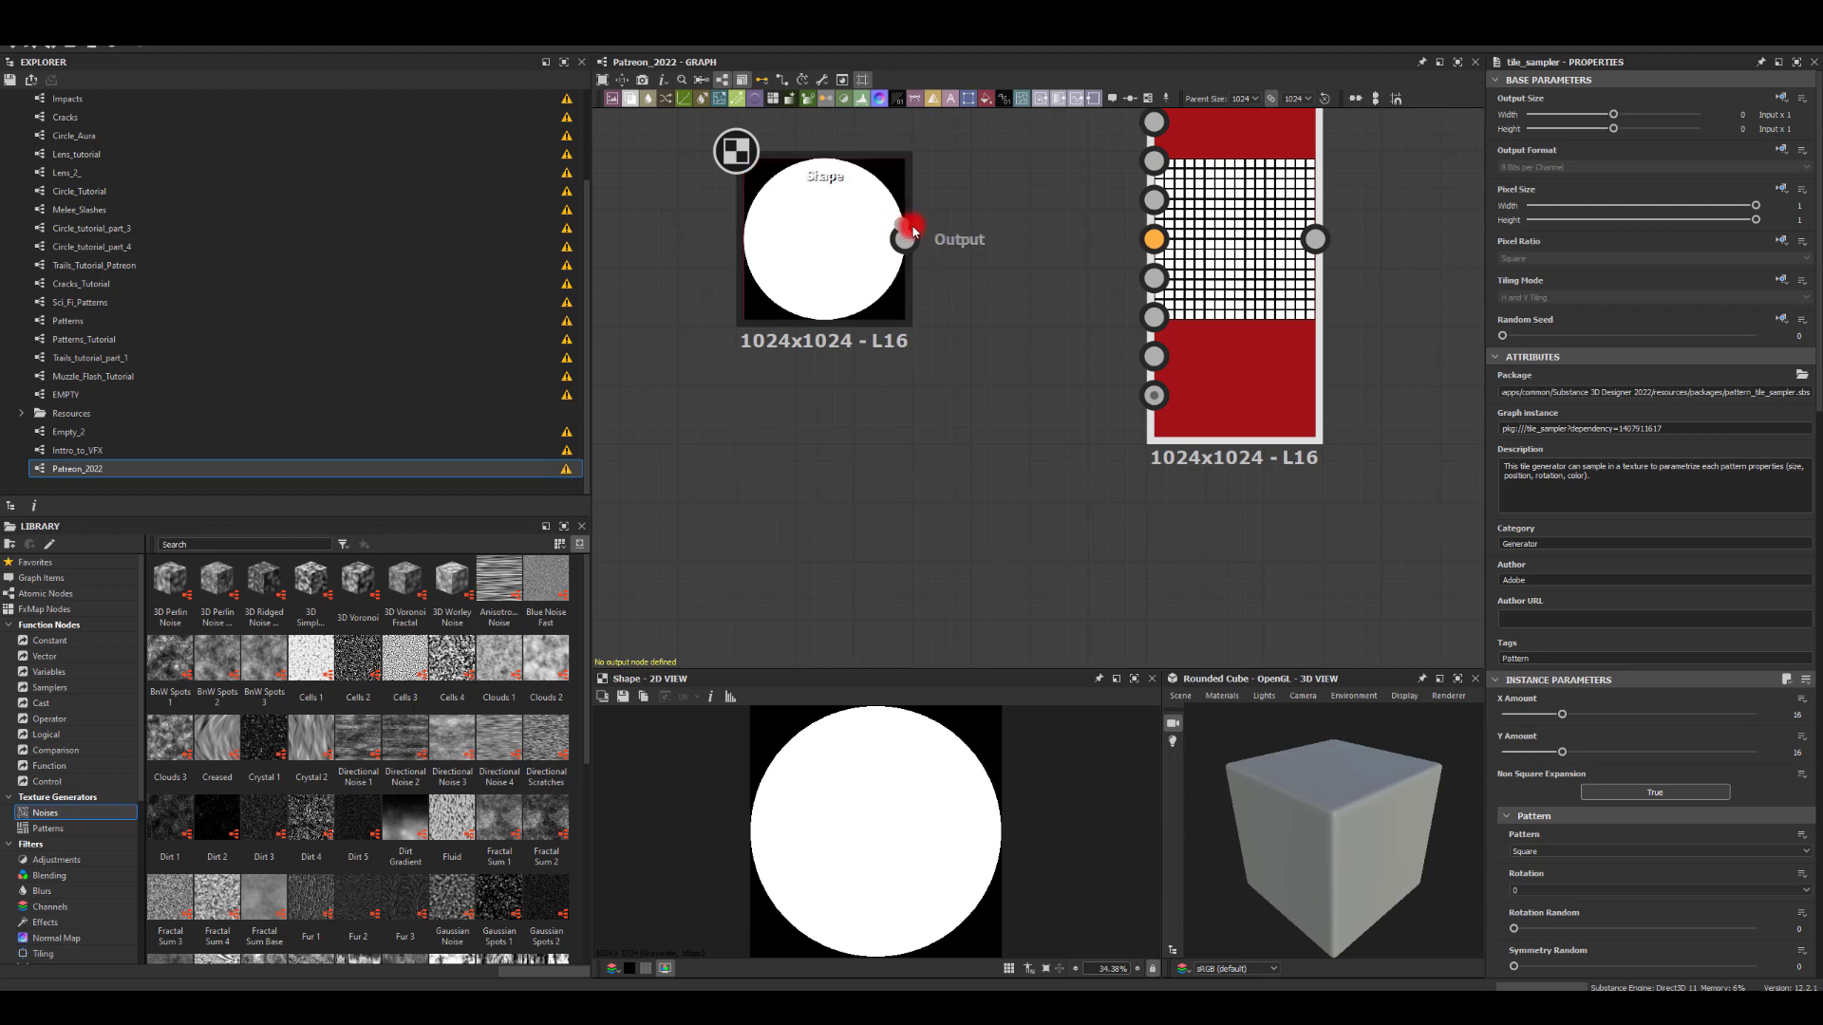
drag(913, 231, 1150, 317)
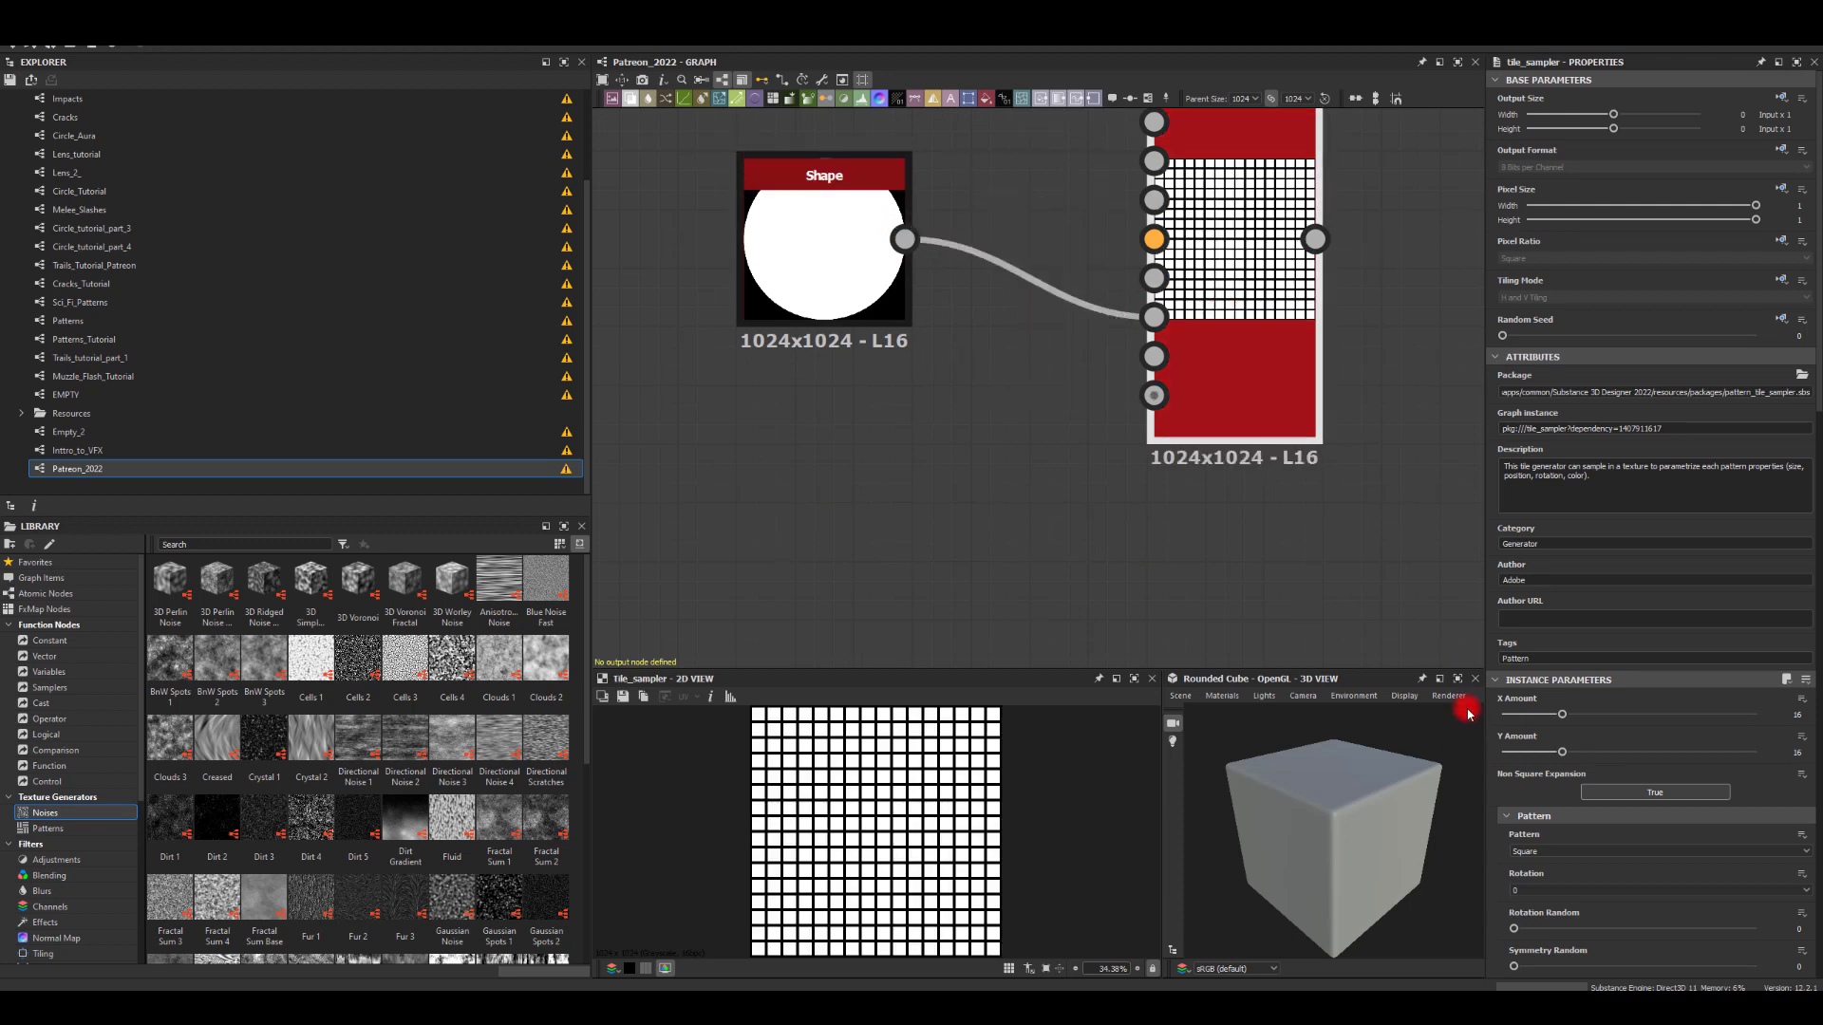
Step: Try Pattern Input as the Tile Sampler's pattern type
click(1529, 854)
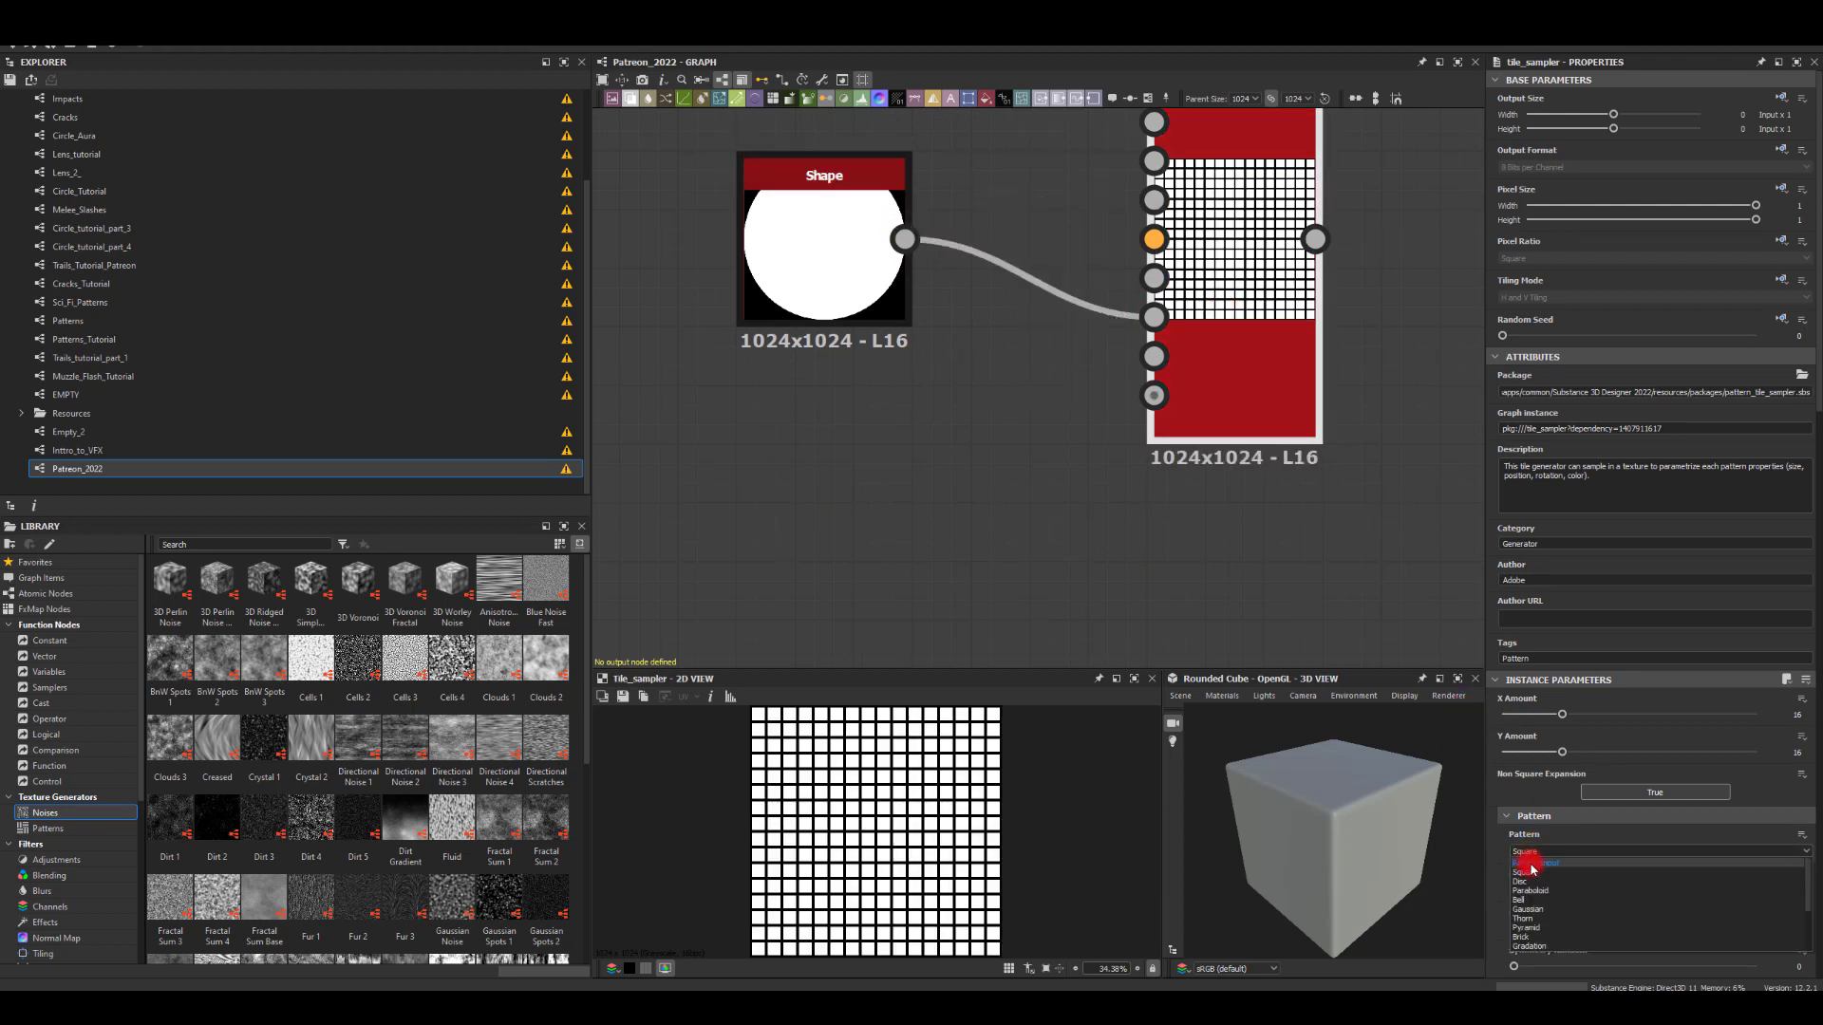
click(1530, 866)
middle_drag(1028, 205, 952, 375)
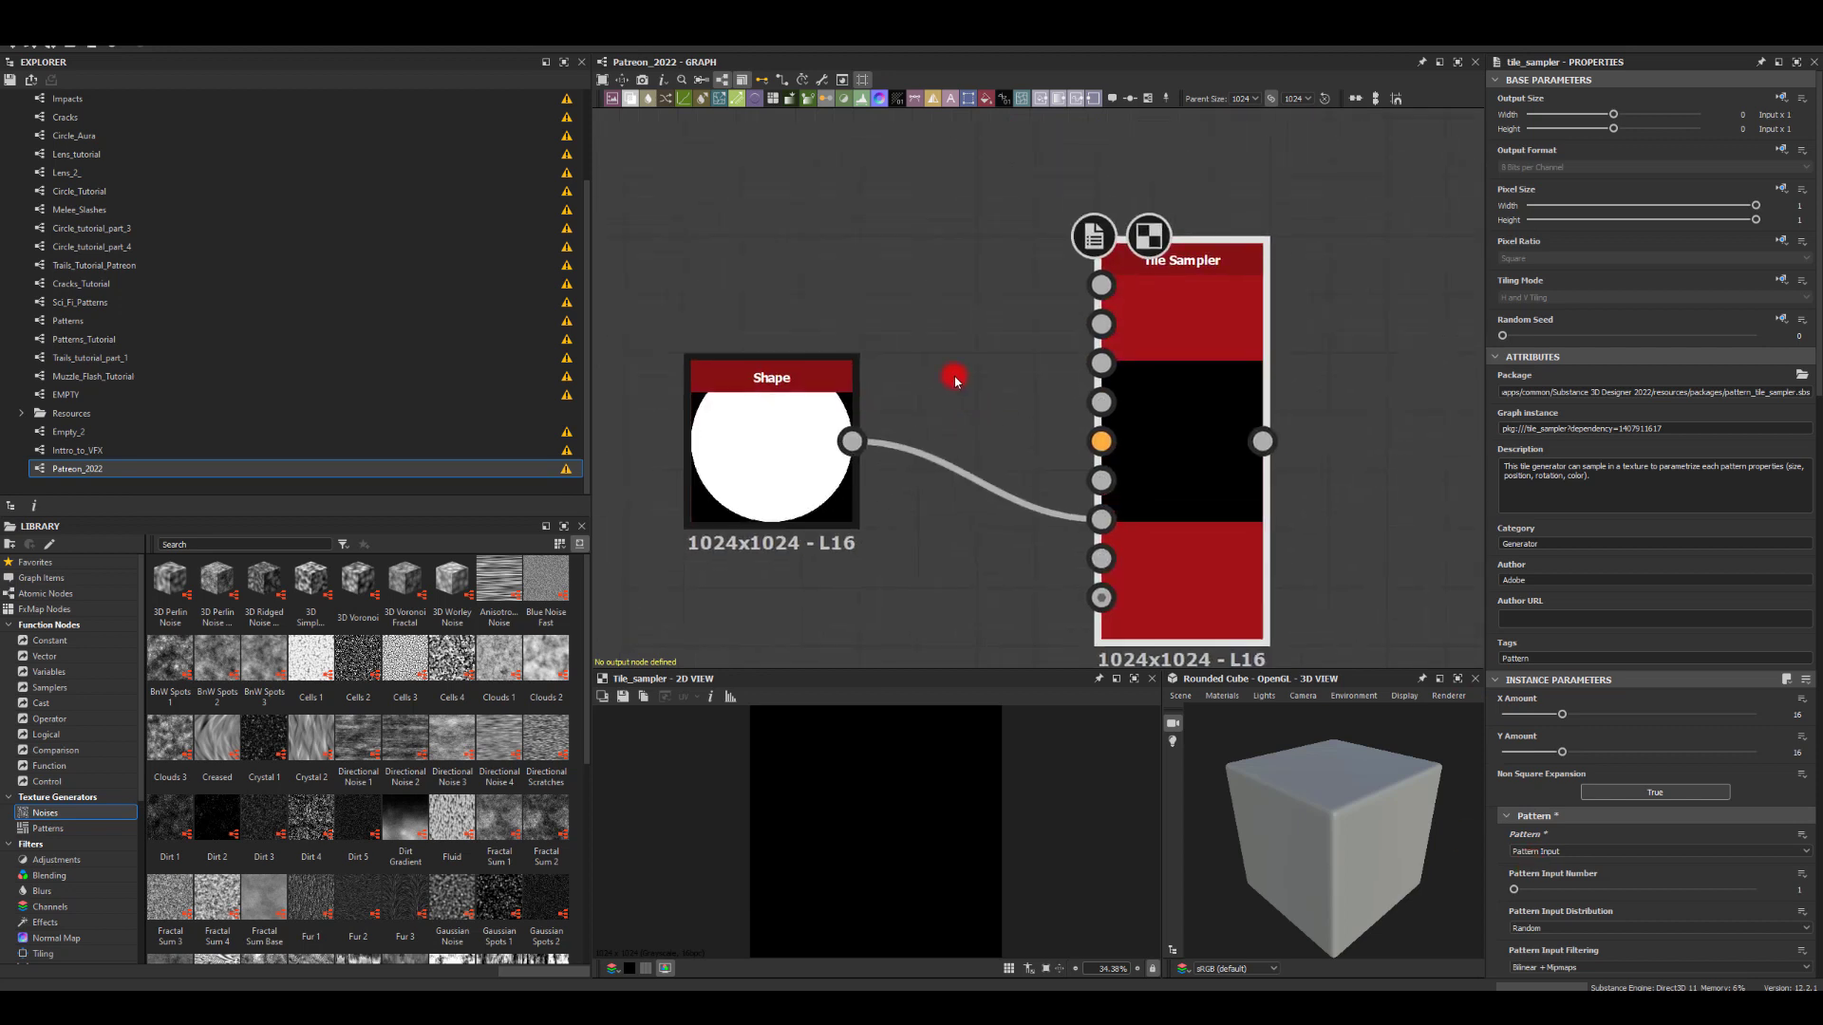
drag(853, 441, 928, 323)
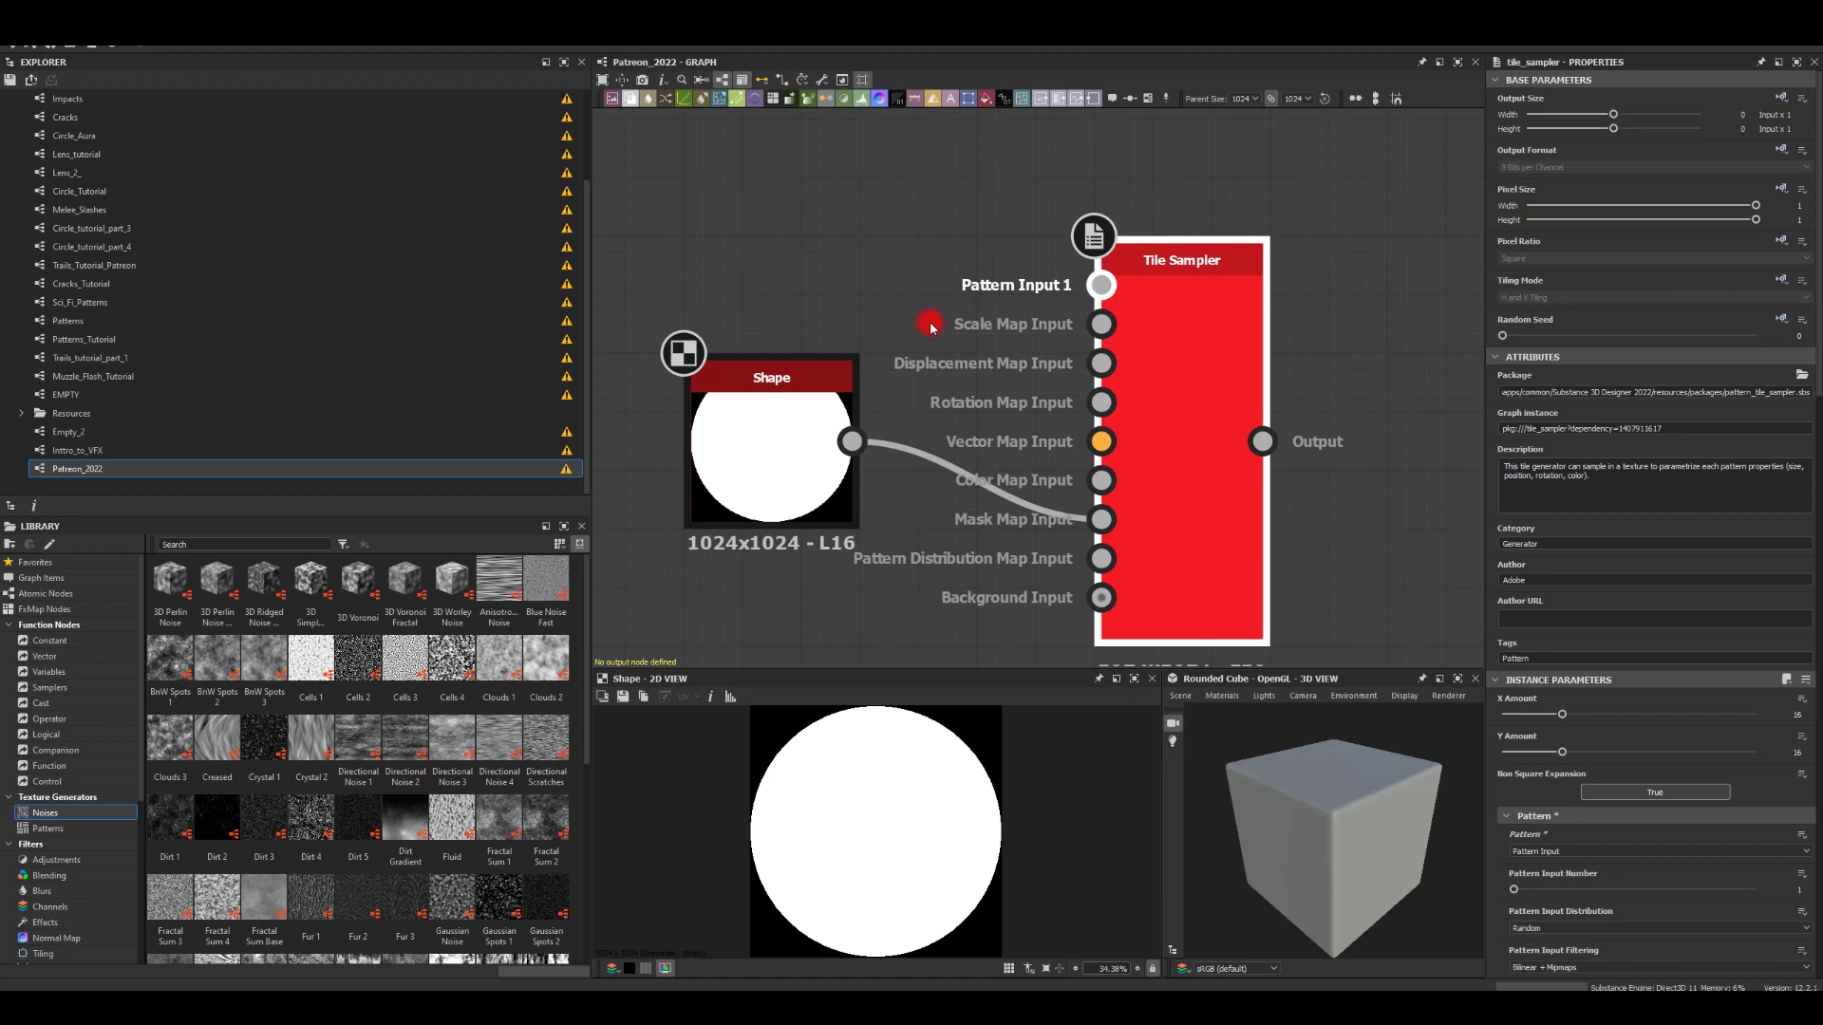
double_click(1171, 456)
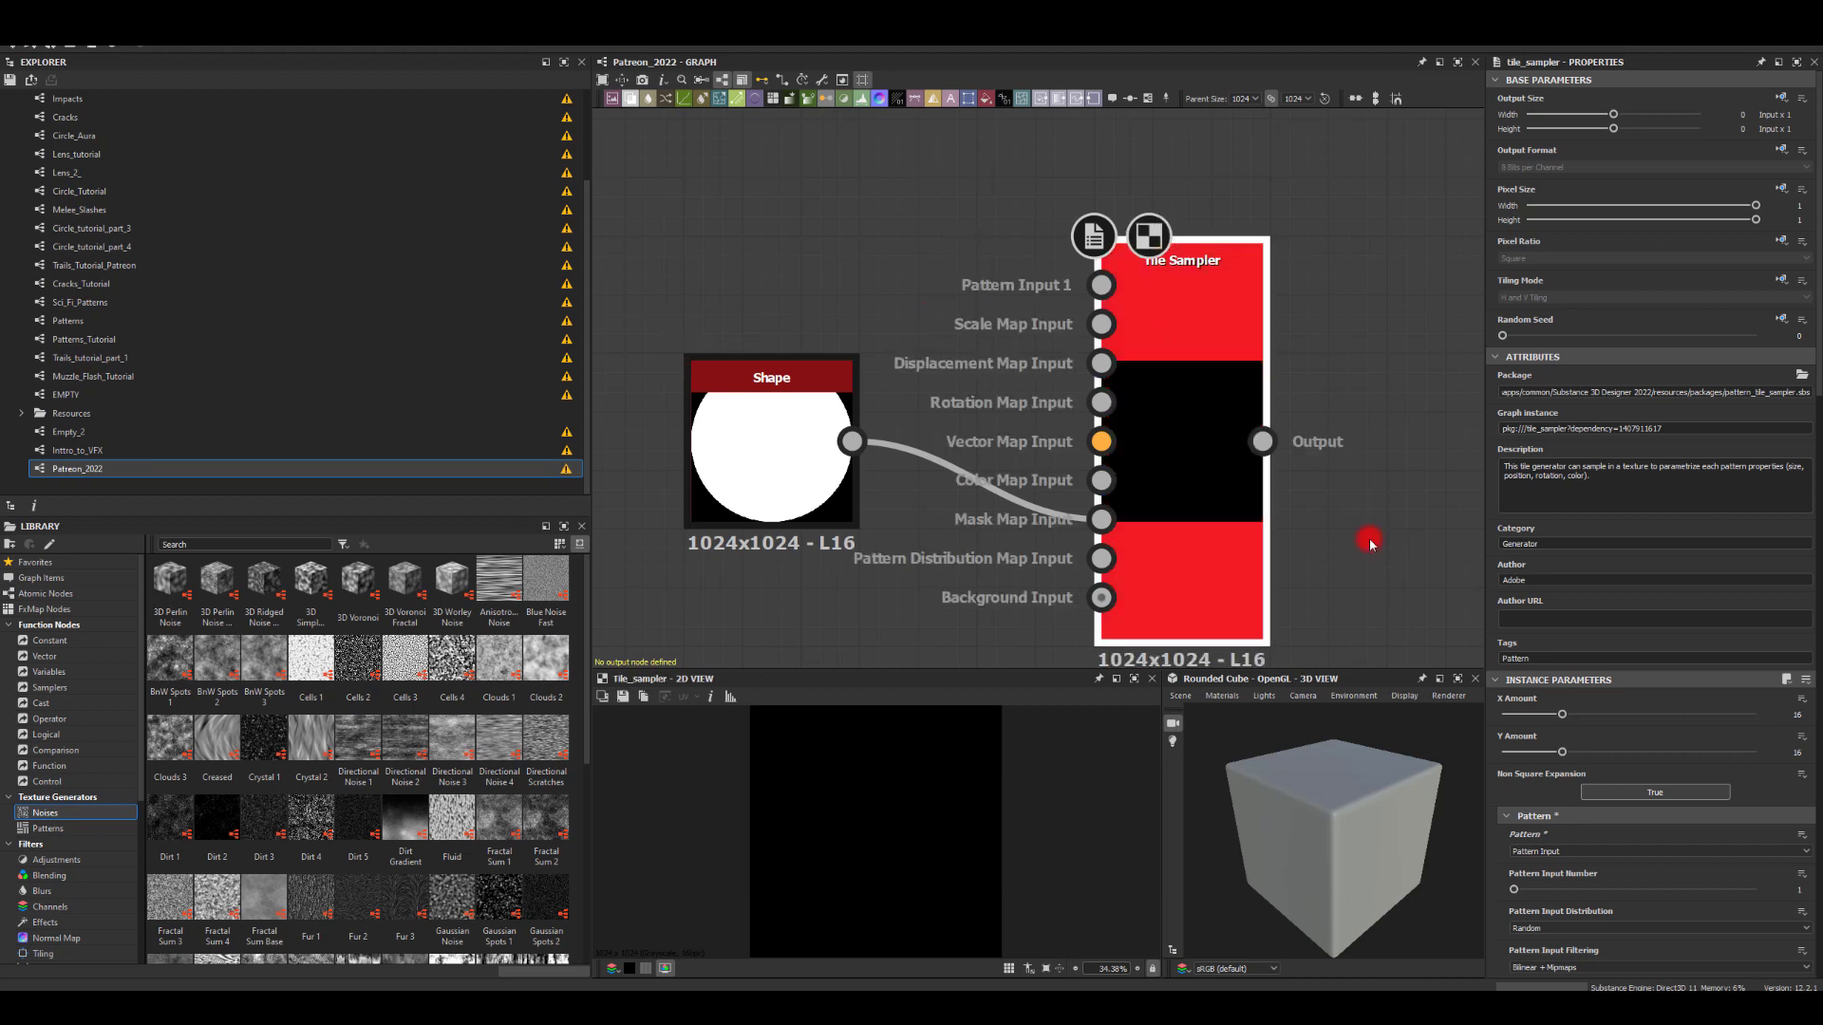
Step: Set the Tile Sampler's pattern to Disc and both its X Amount and Y Amount to 8
click(1530, 852)
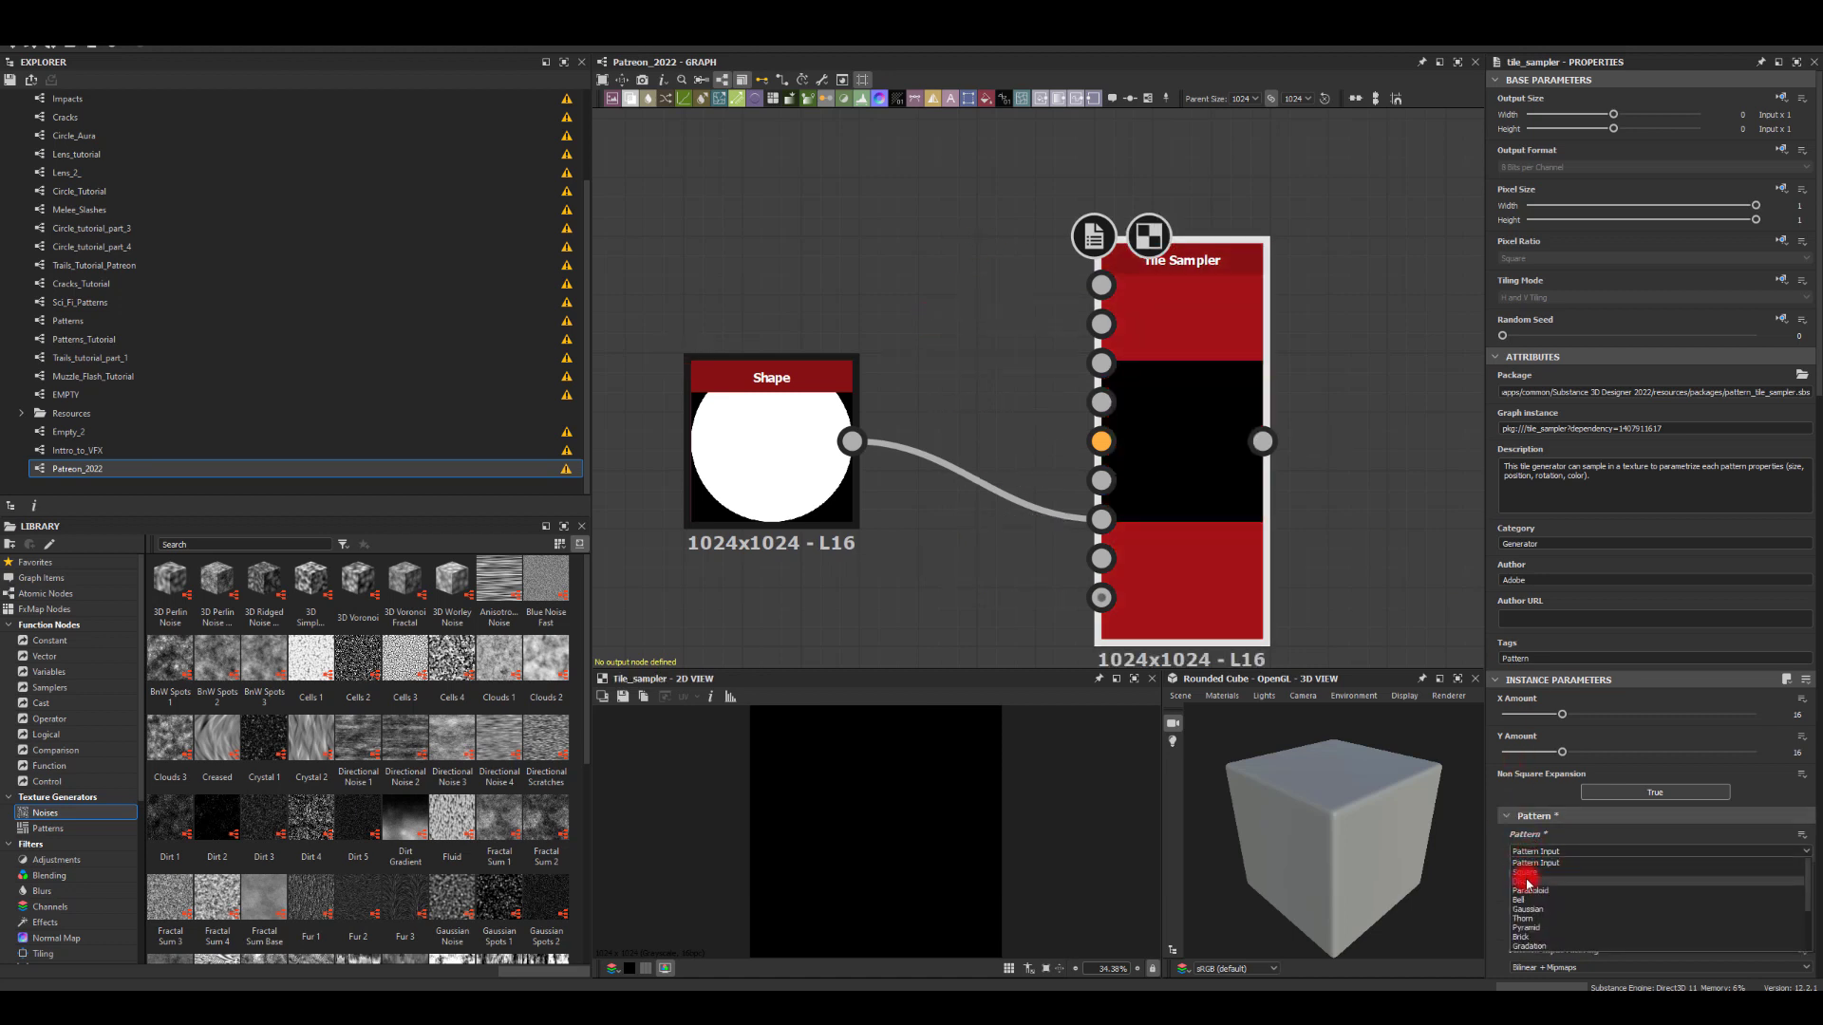
click(1531, 881)
scroll(1528, 746, down, 3)
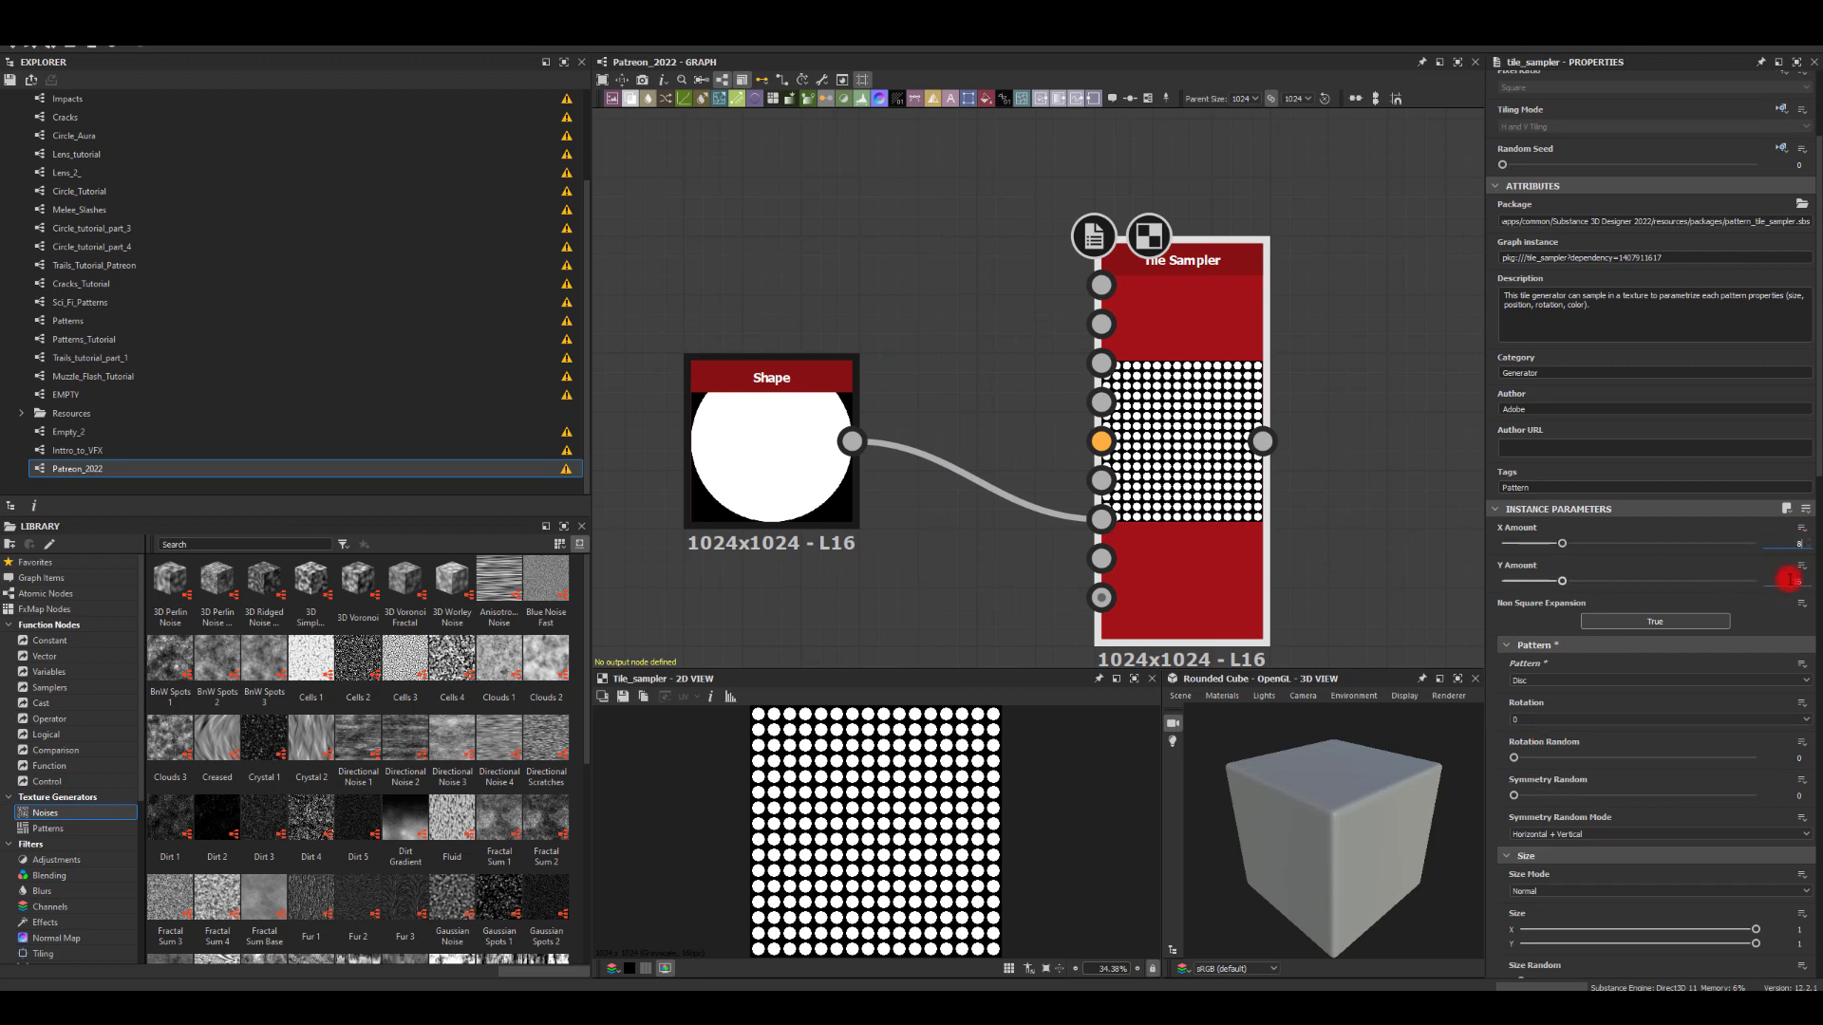
click(1789, 579)
text(8)
key(Return)
Step: Randomize the discs with Scale 0.94, Scale Random 0.51, Size Random X 0.47 and Y 0.08, and Position Random 10
scroll(1533, 759, down, 3)
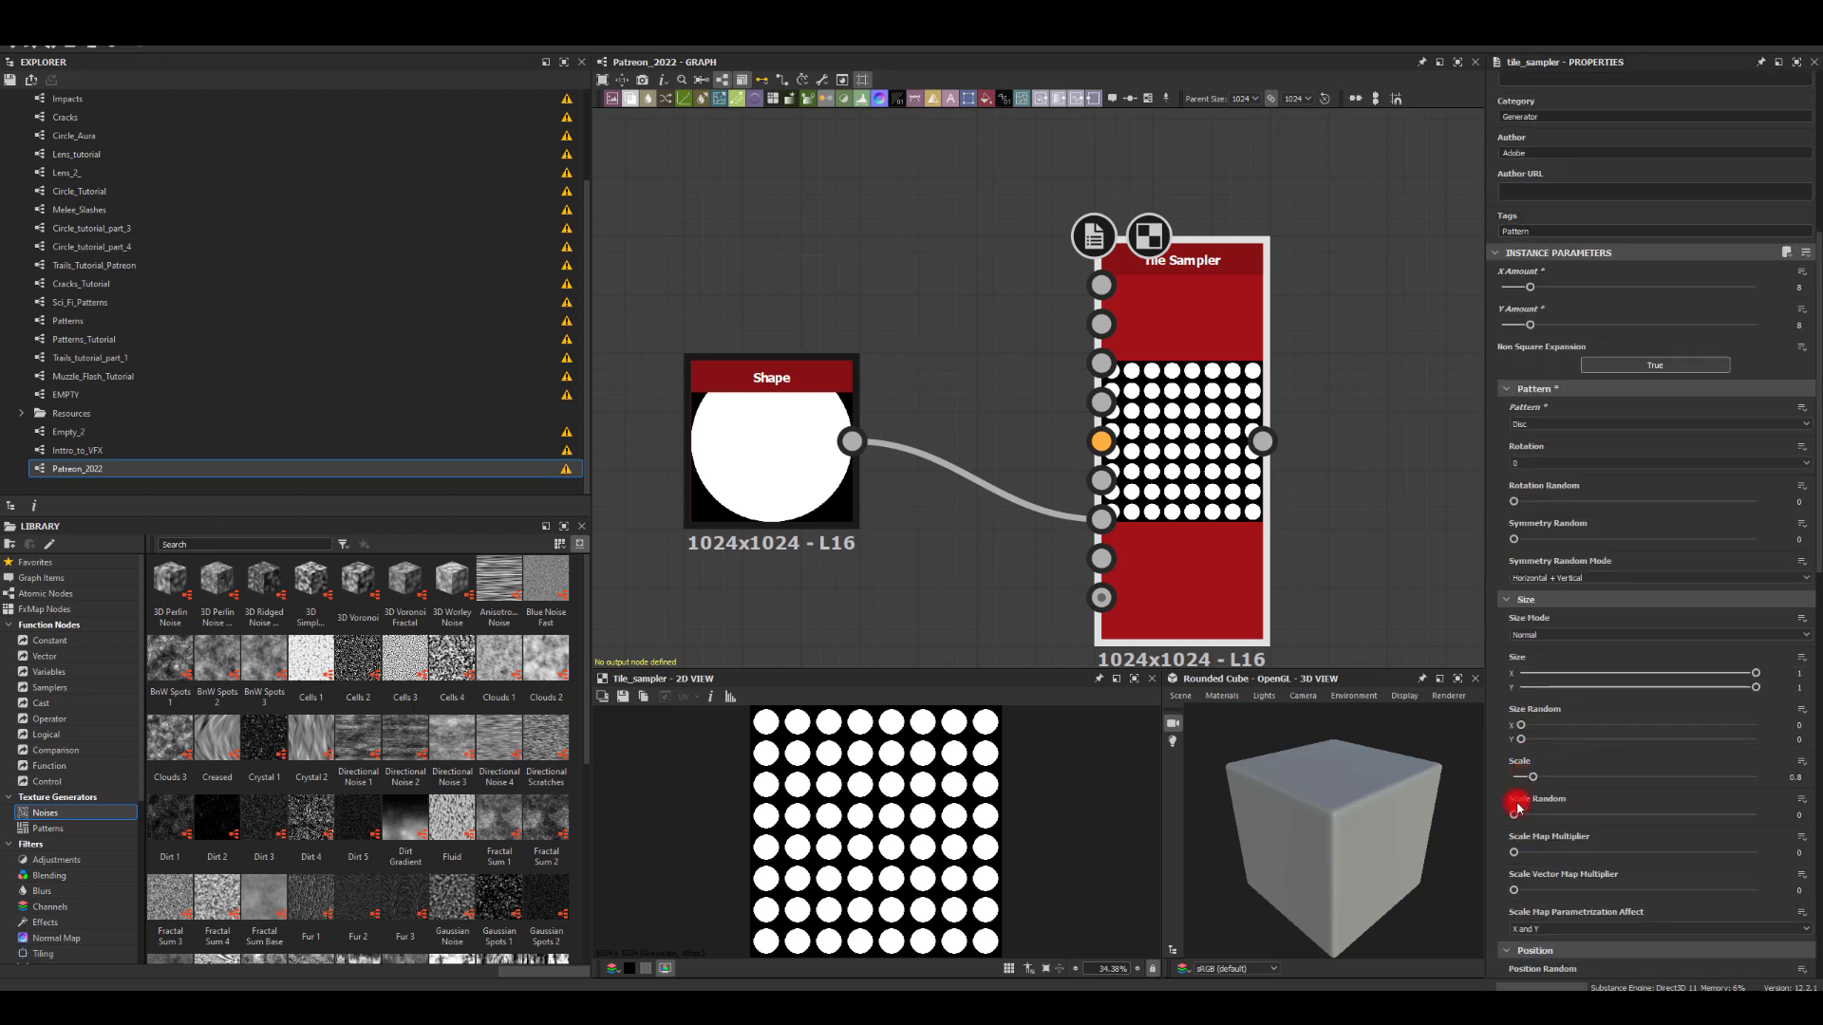
drag(1517, 812, 1633, 727)
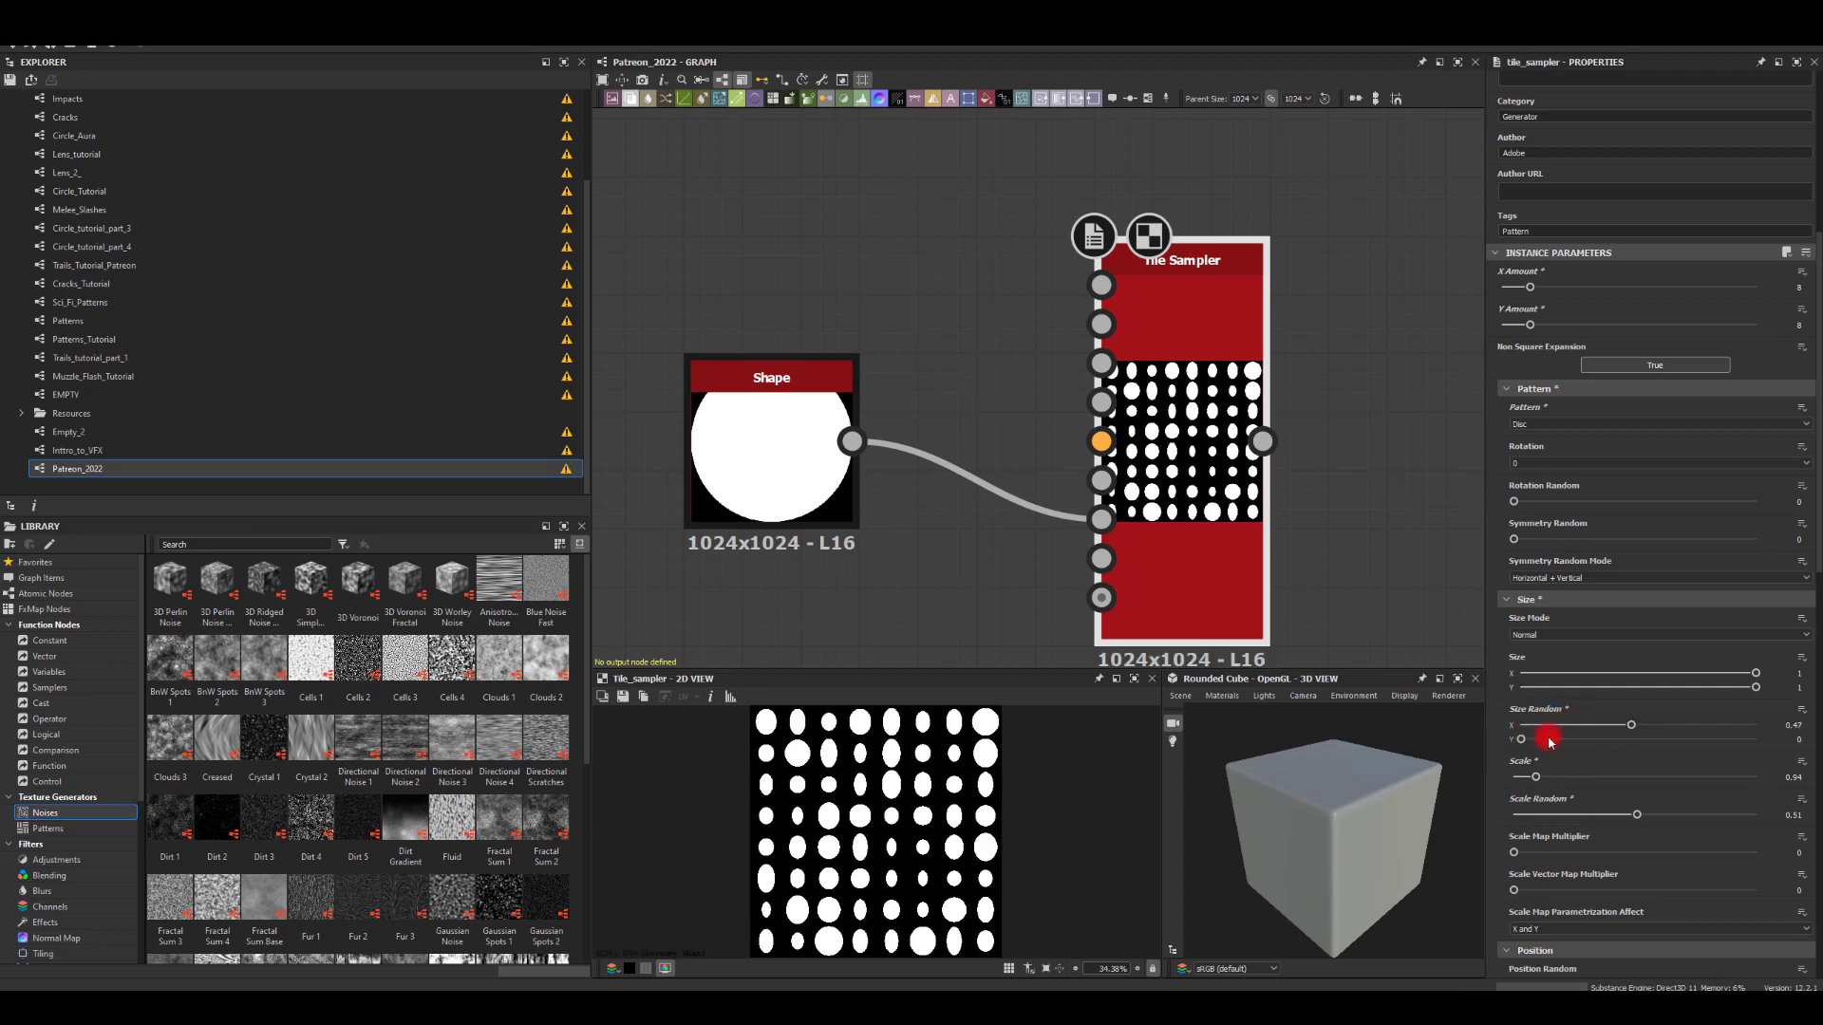
mouse_move(1525, 743)
mouse_down()
mouse_move(1595, 745)
mouse_move(1541, 758)
mouse_up()
scroll(1567, 737, down, 3)
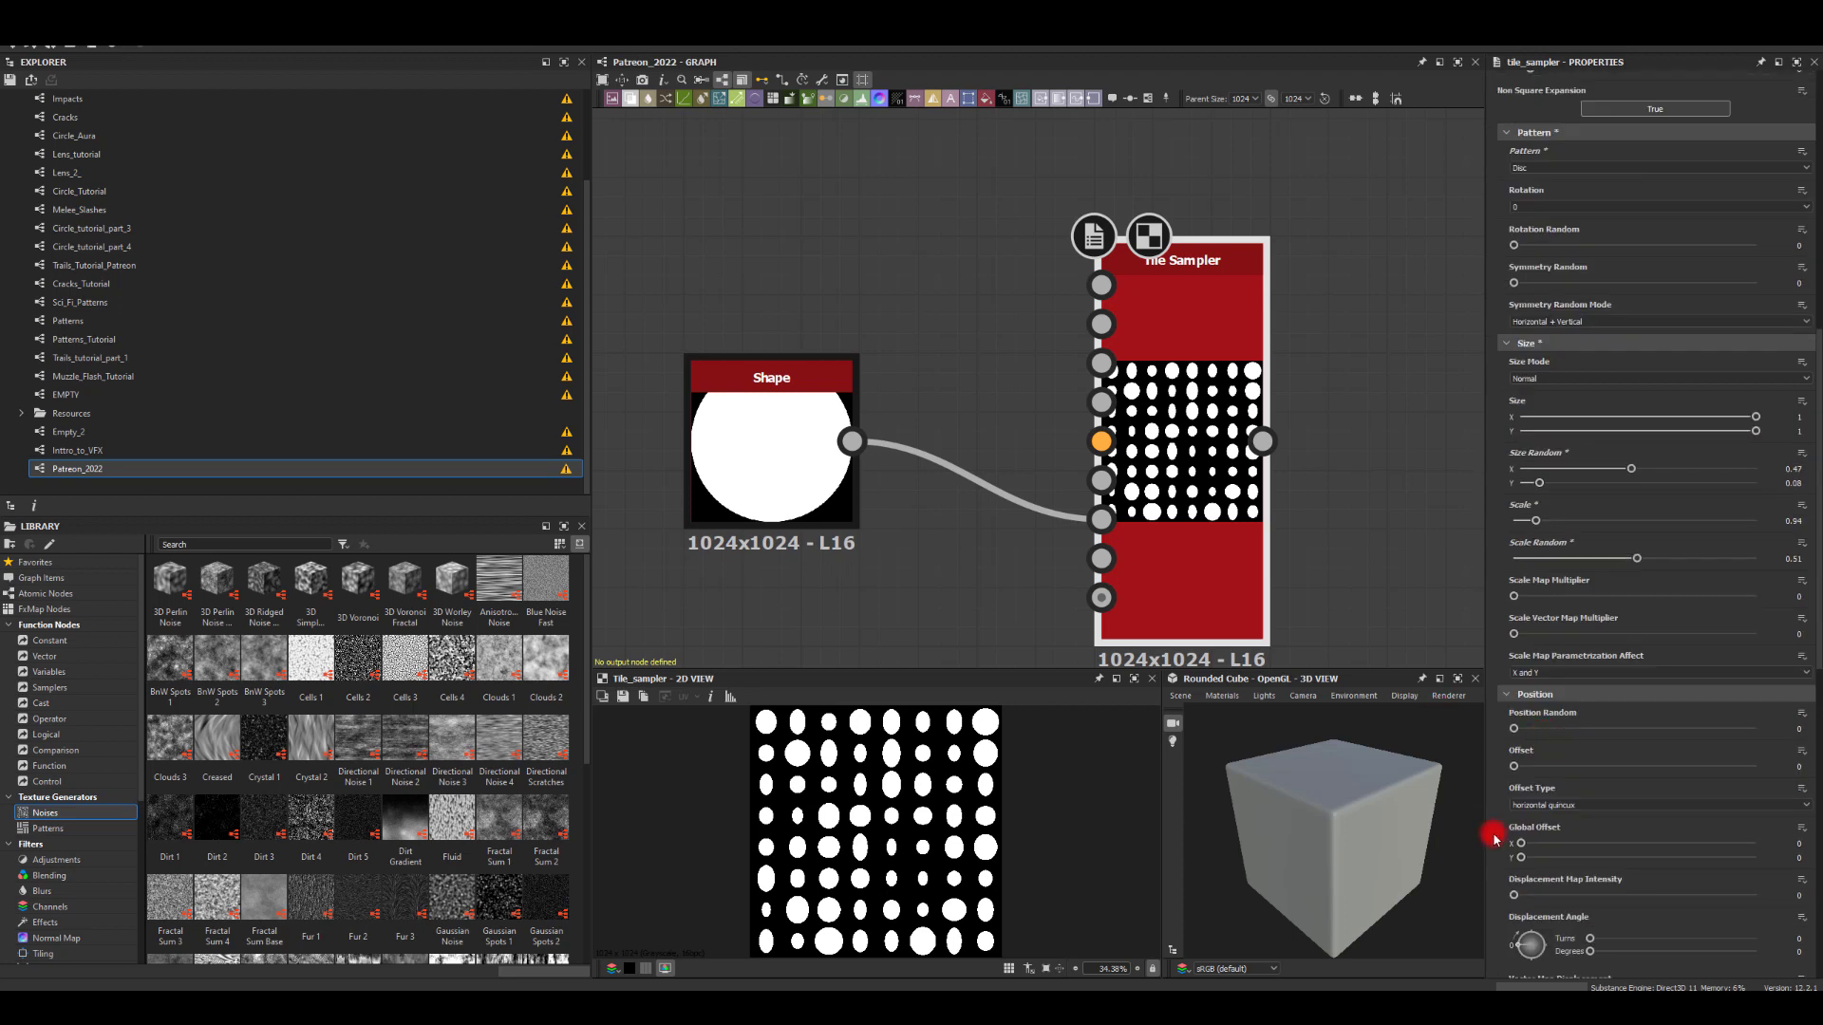
drag(1516, 687, 1783, 707)
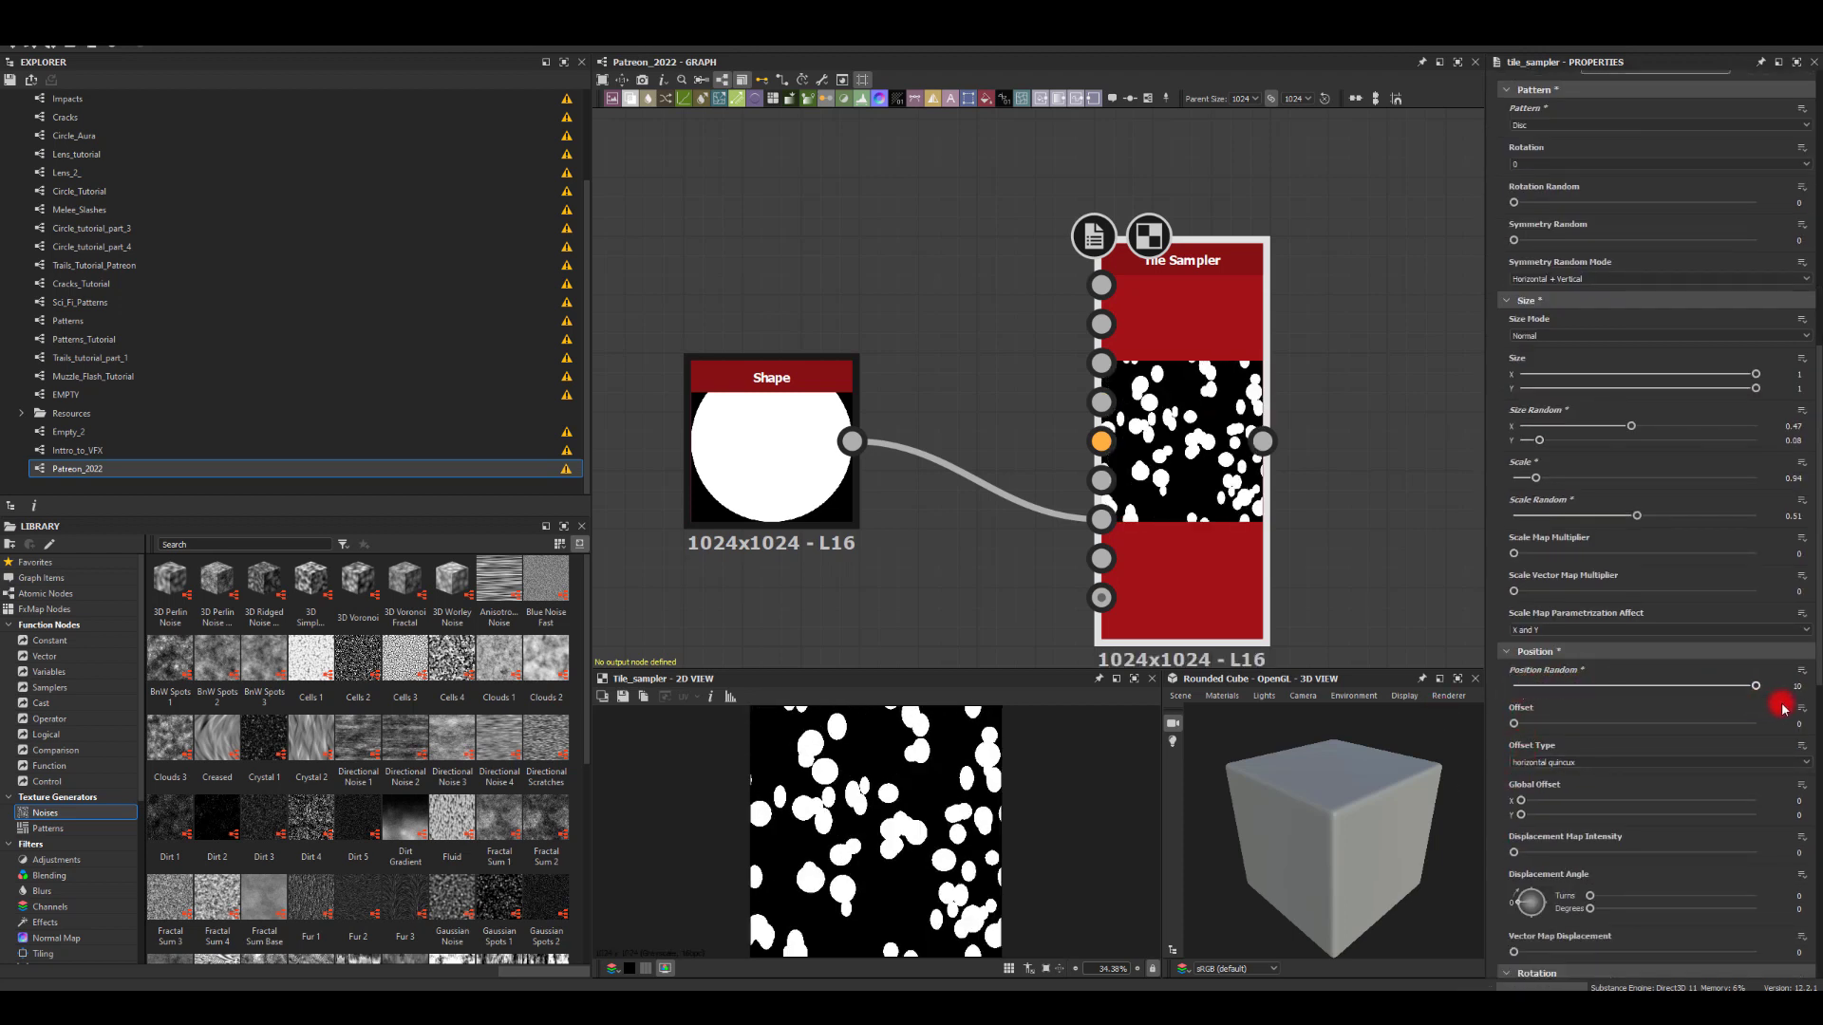
Step: Set the Tile Sampler's Mask Map Threshold to 1 and Mask Map Invert to True
scroll(1681, 801, down, 6)
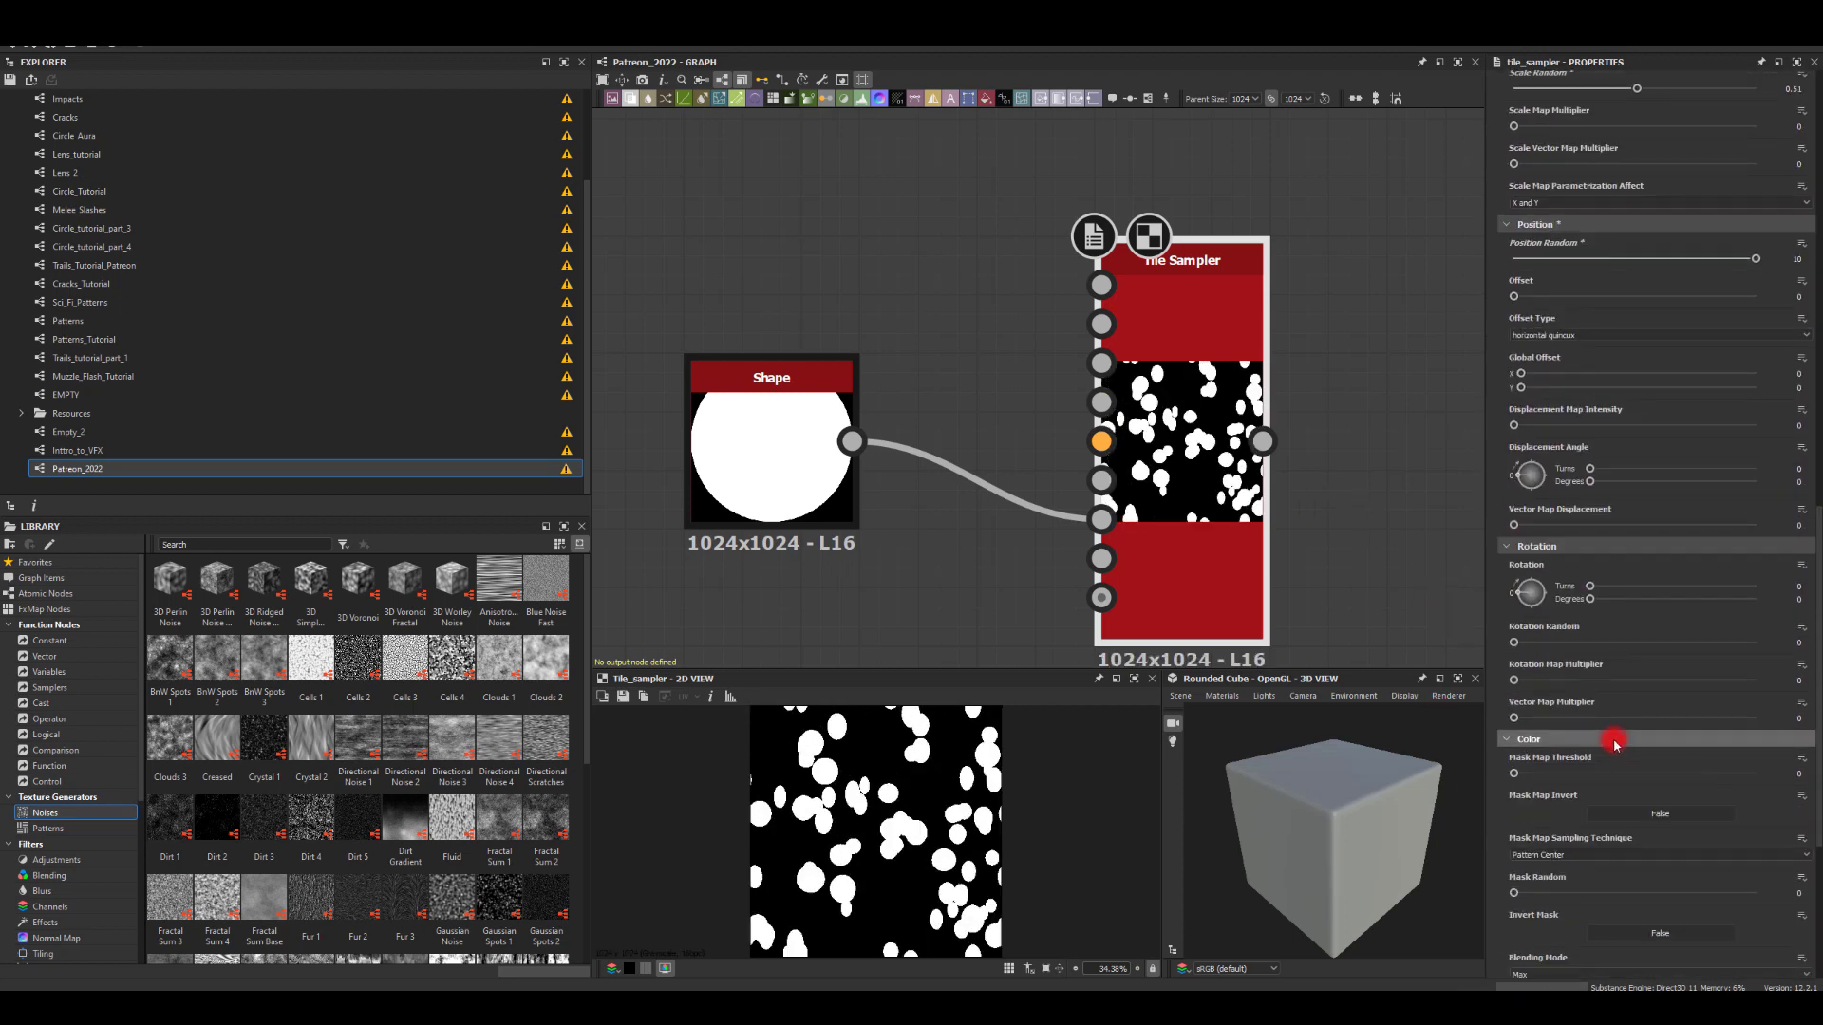
scroll(1562, 632, down, 2)
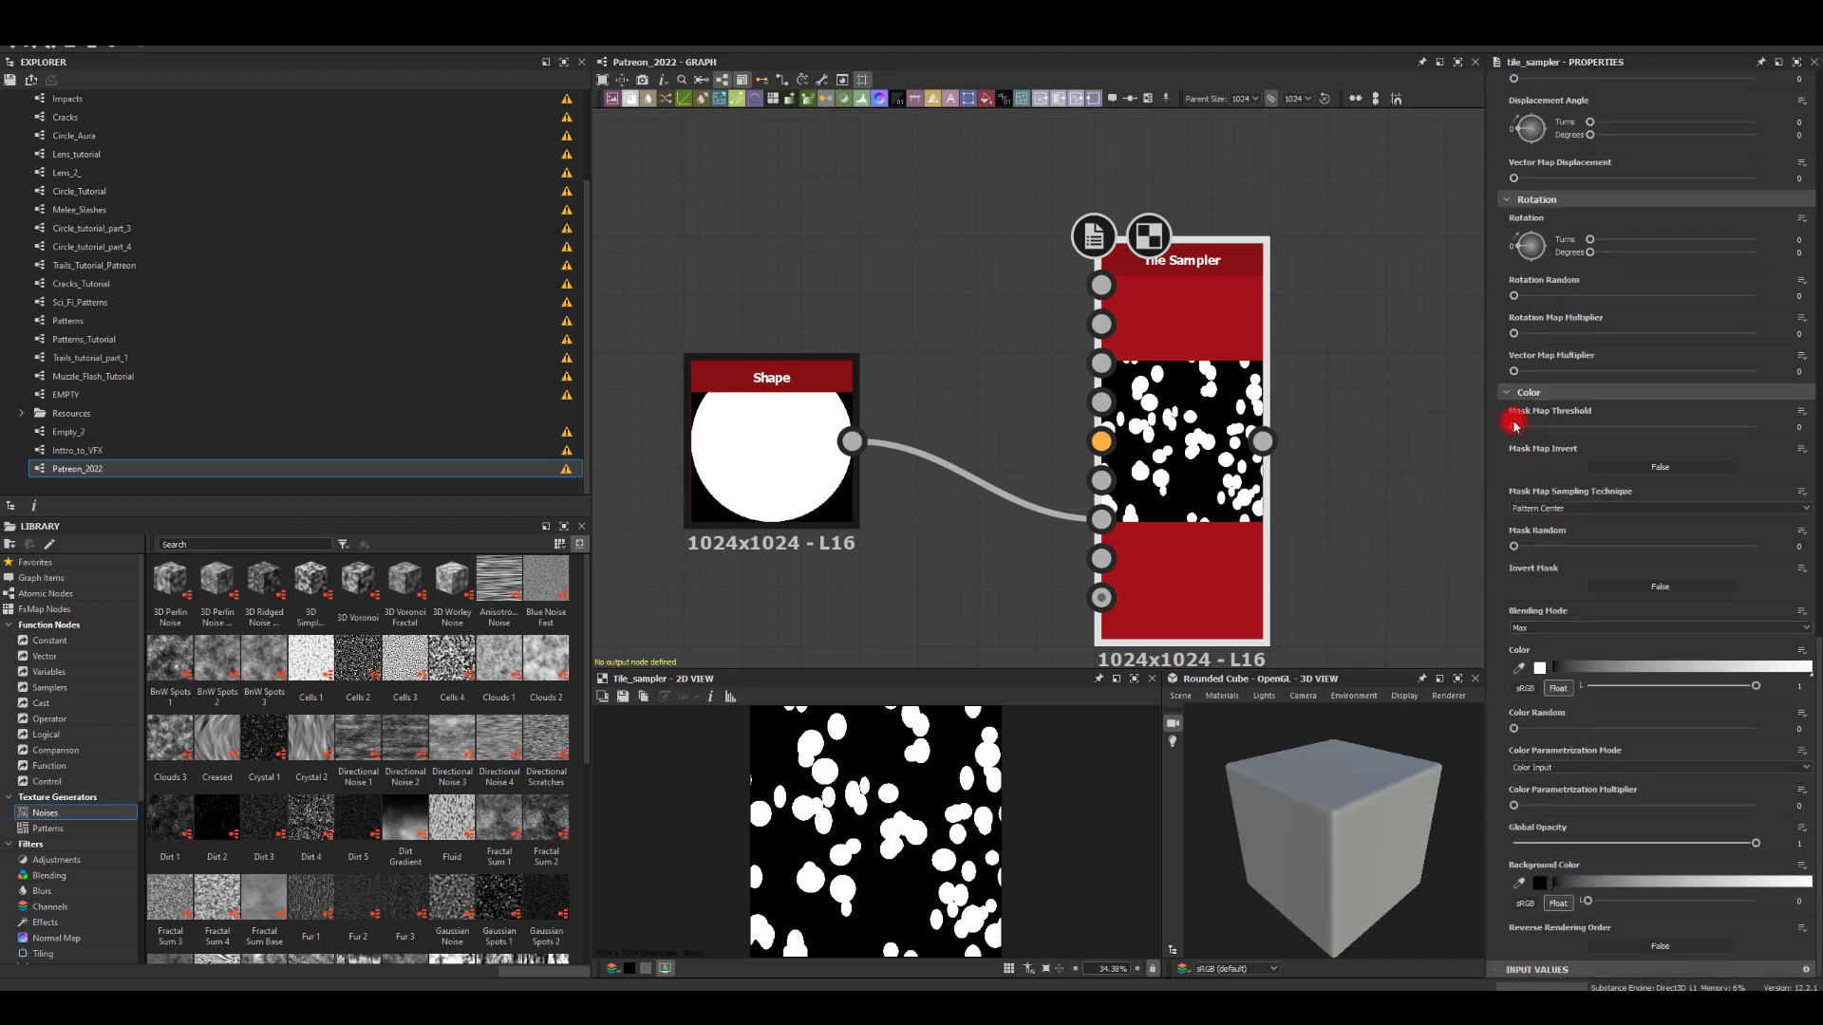
drag(1515, 427, 1811, 444)
click(1665, 467)
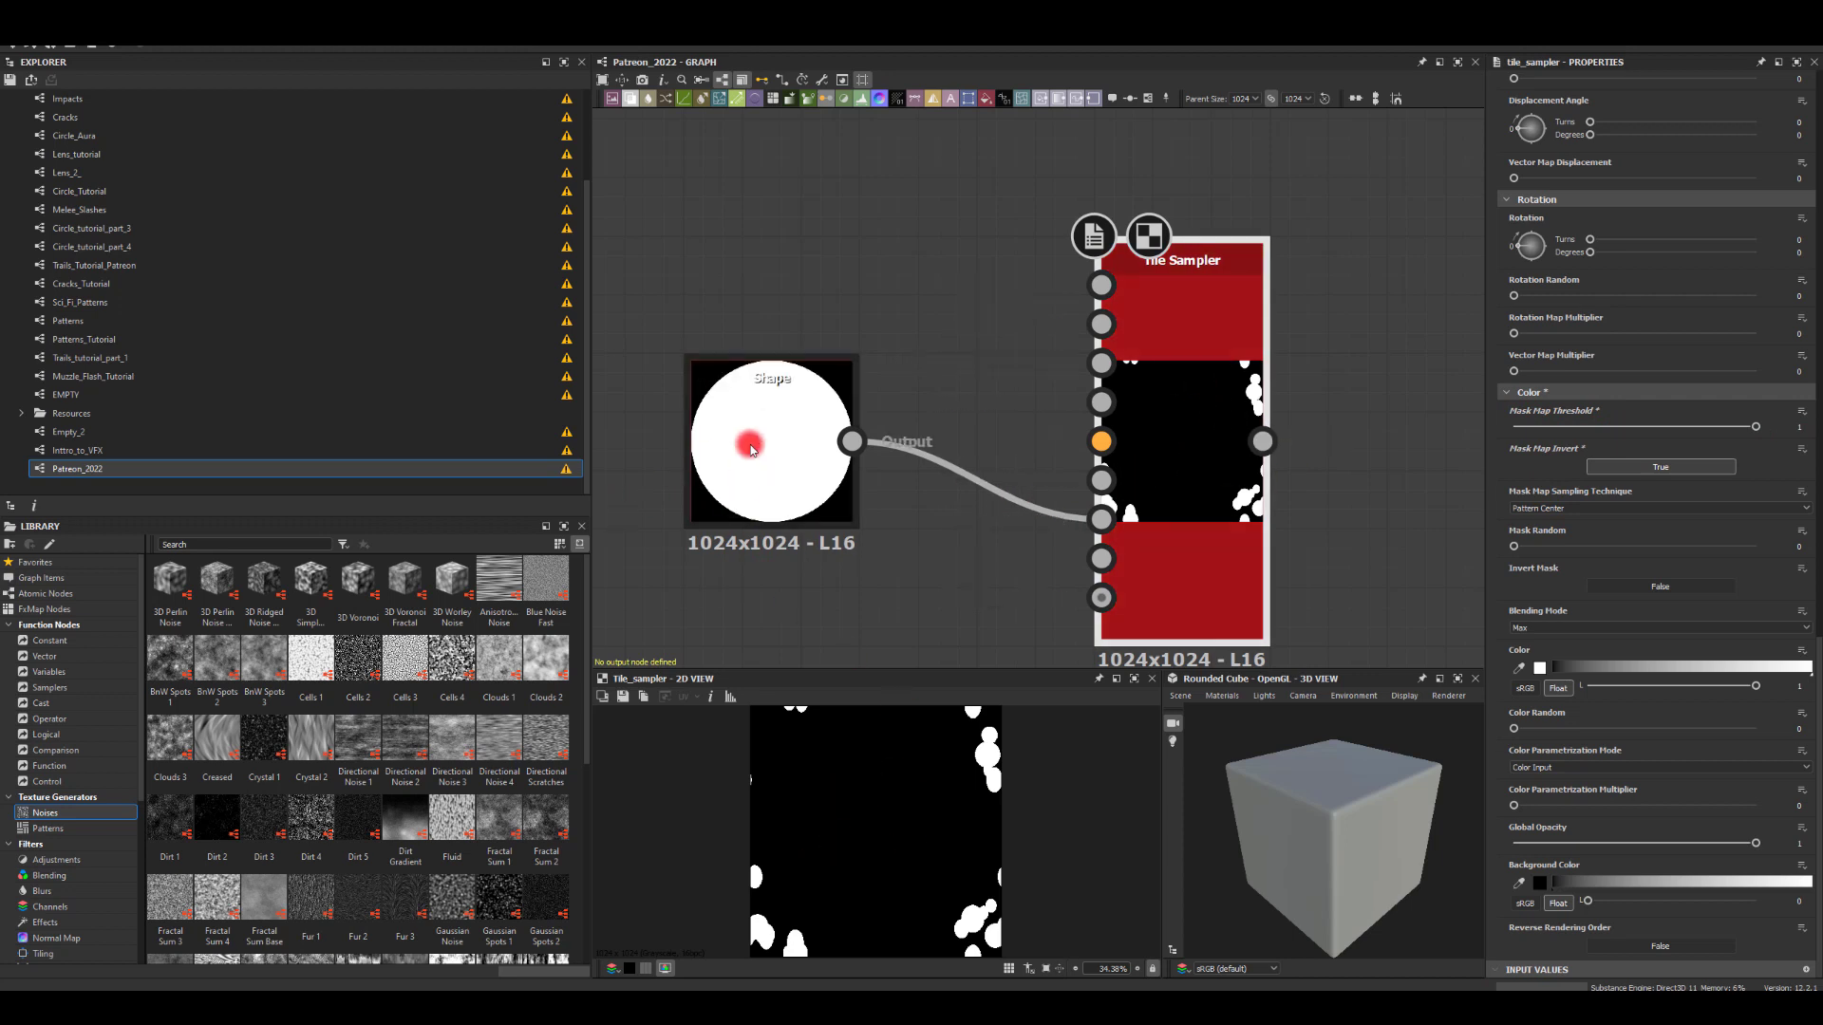
Step: Reduce the circular mask Shape's Scale to 0.61
click(751, 449)
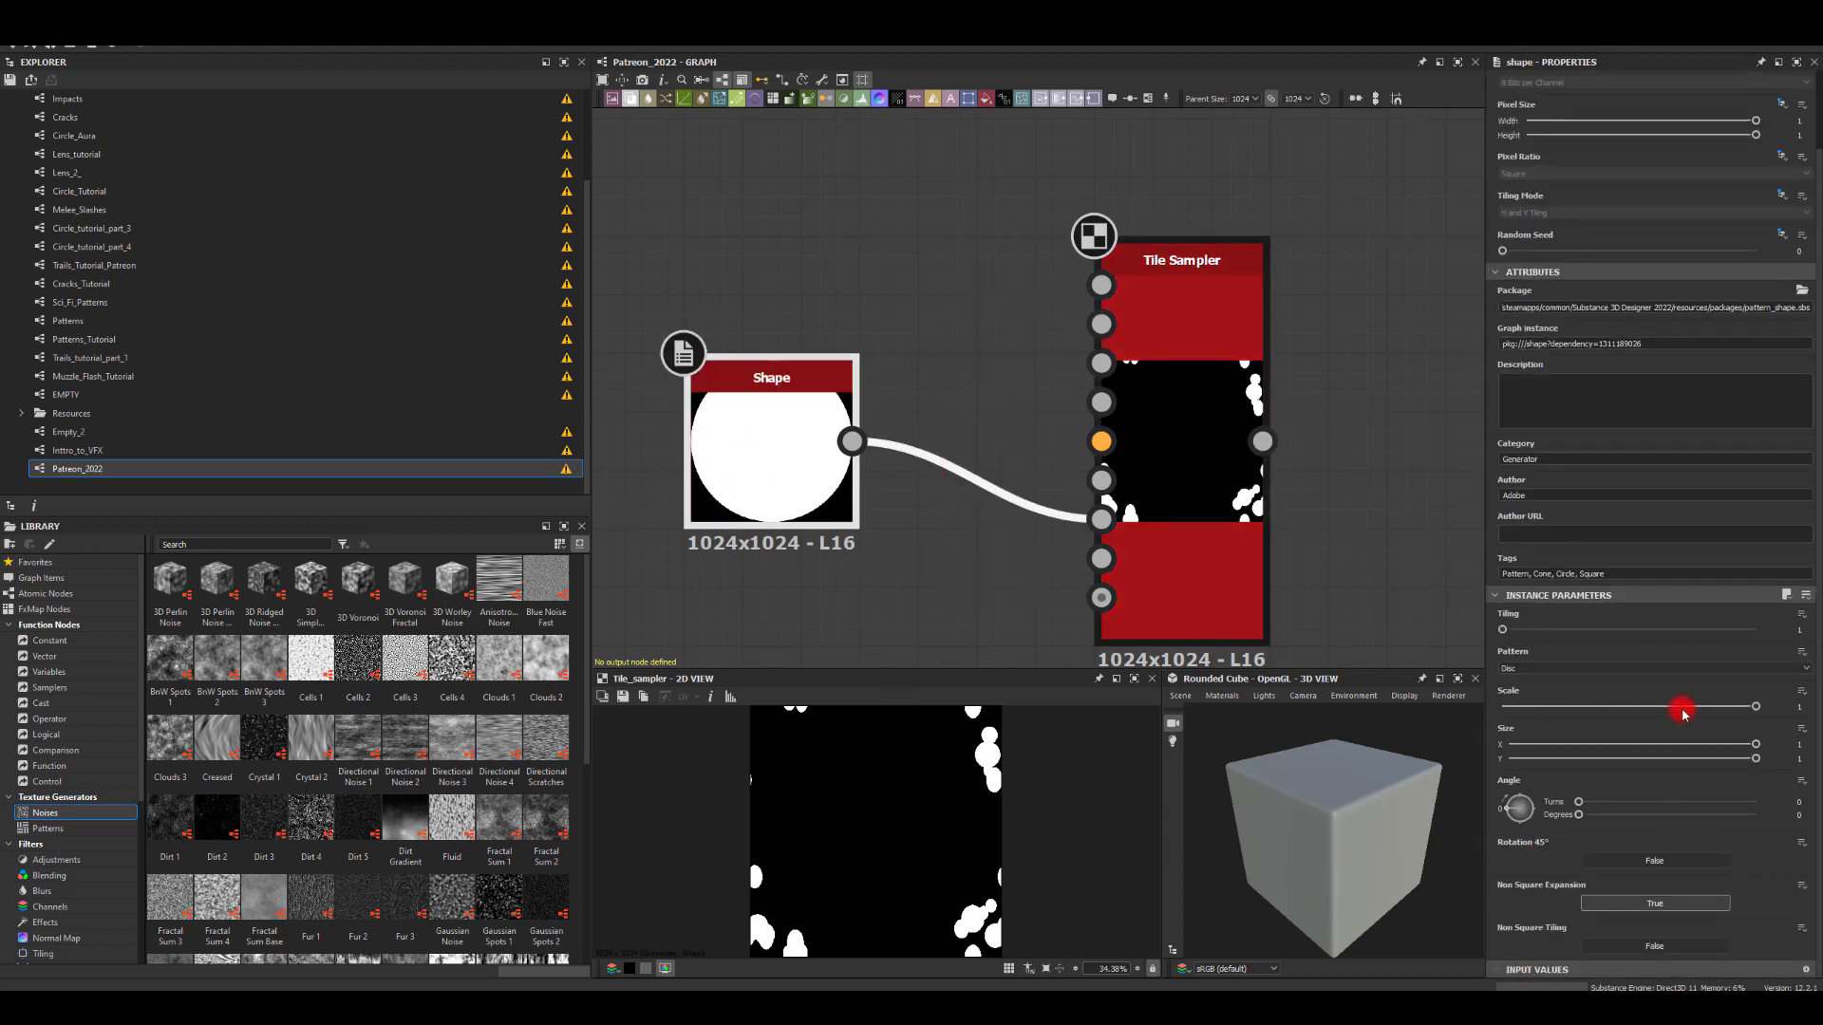
drag(1745, 712, 1659, 712)
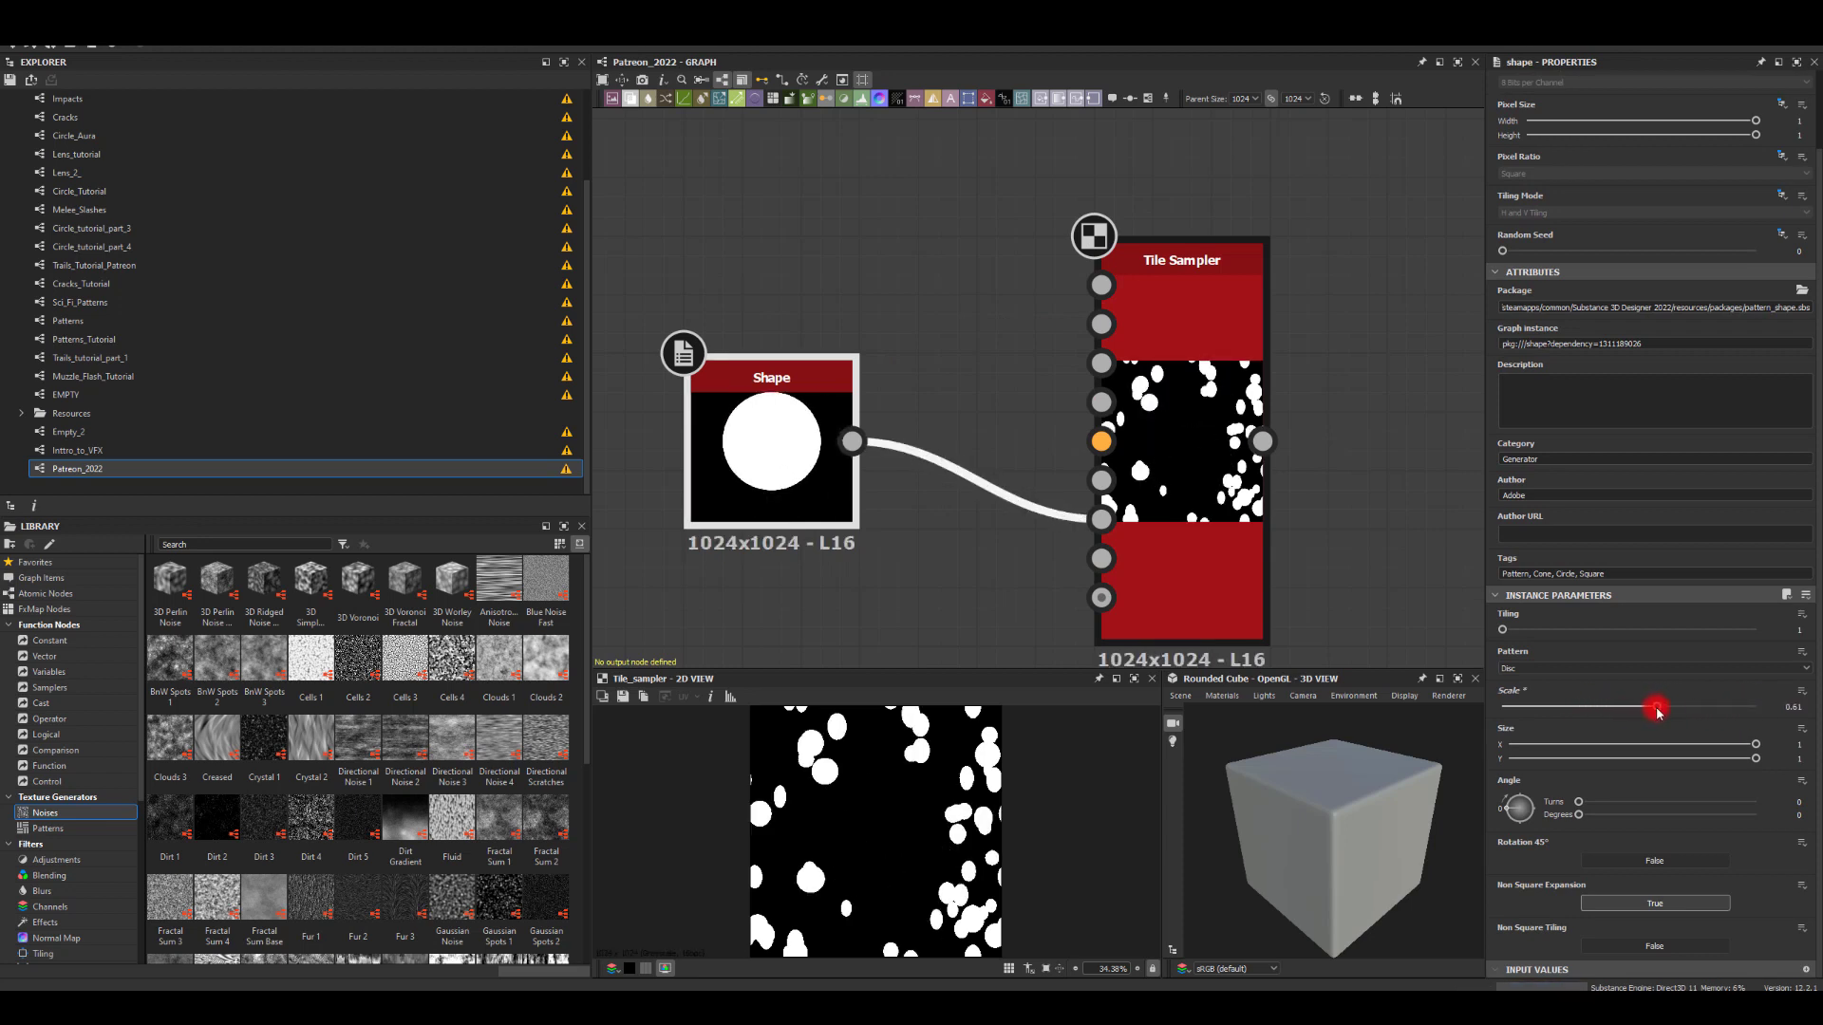
Step: Add a Blend node with the Tile Sampler as foreground and the transformed triangle as background, using the Subtract blending mode
middle_drag(1003, 351, 879, 120)
scroll(1155, 509, down, 2)
middle_drag(1229, 590, 1089, 522)
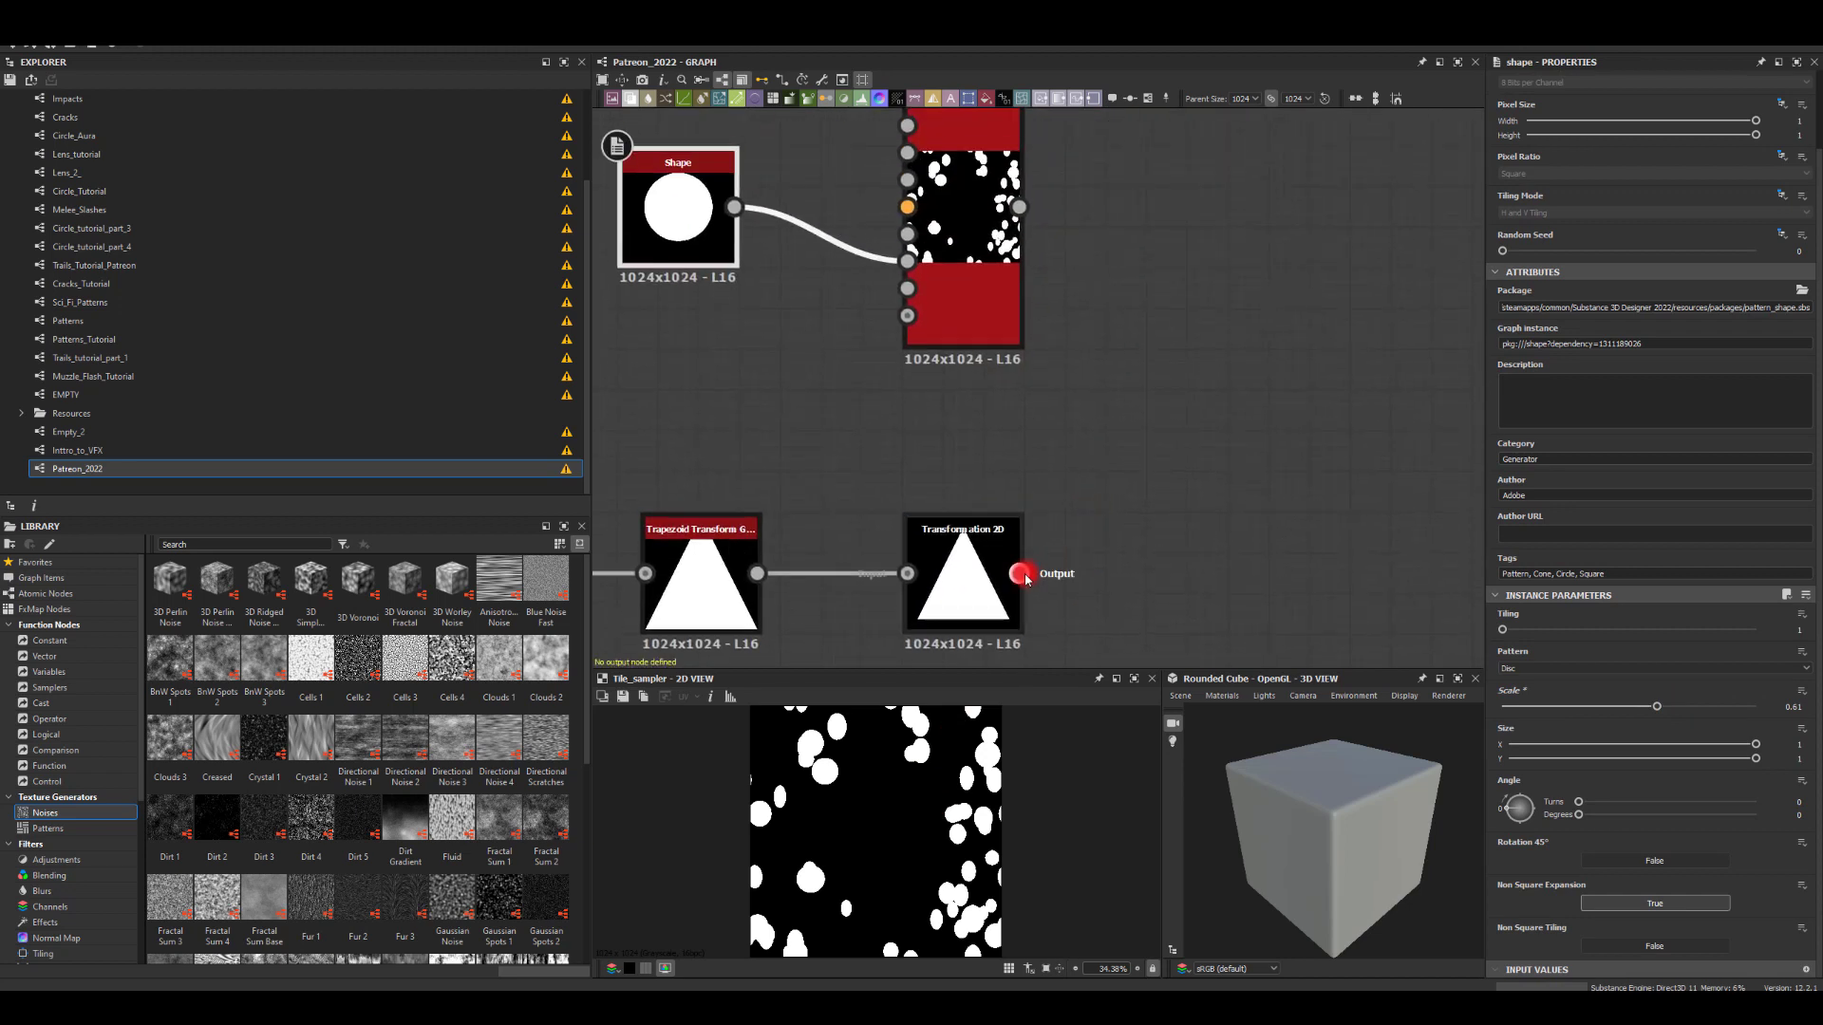
drag(1018, 572, 1224, 360)
text(bl)
click(1253, 392)
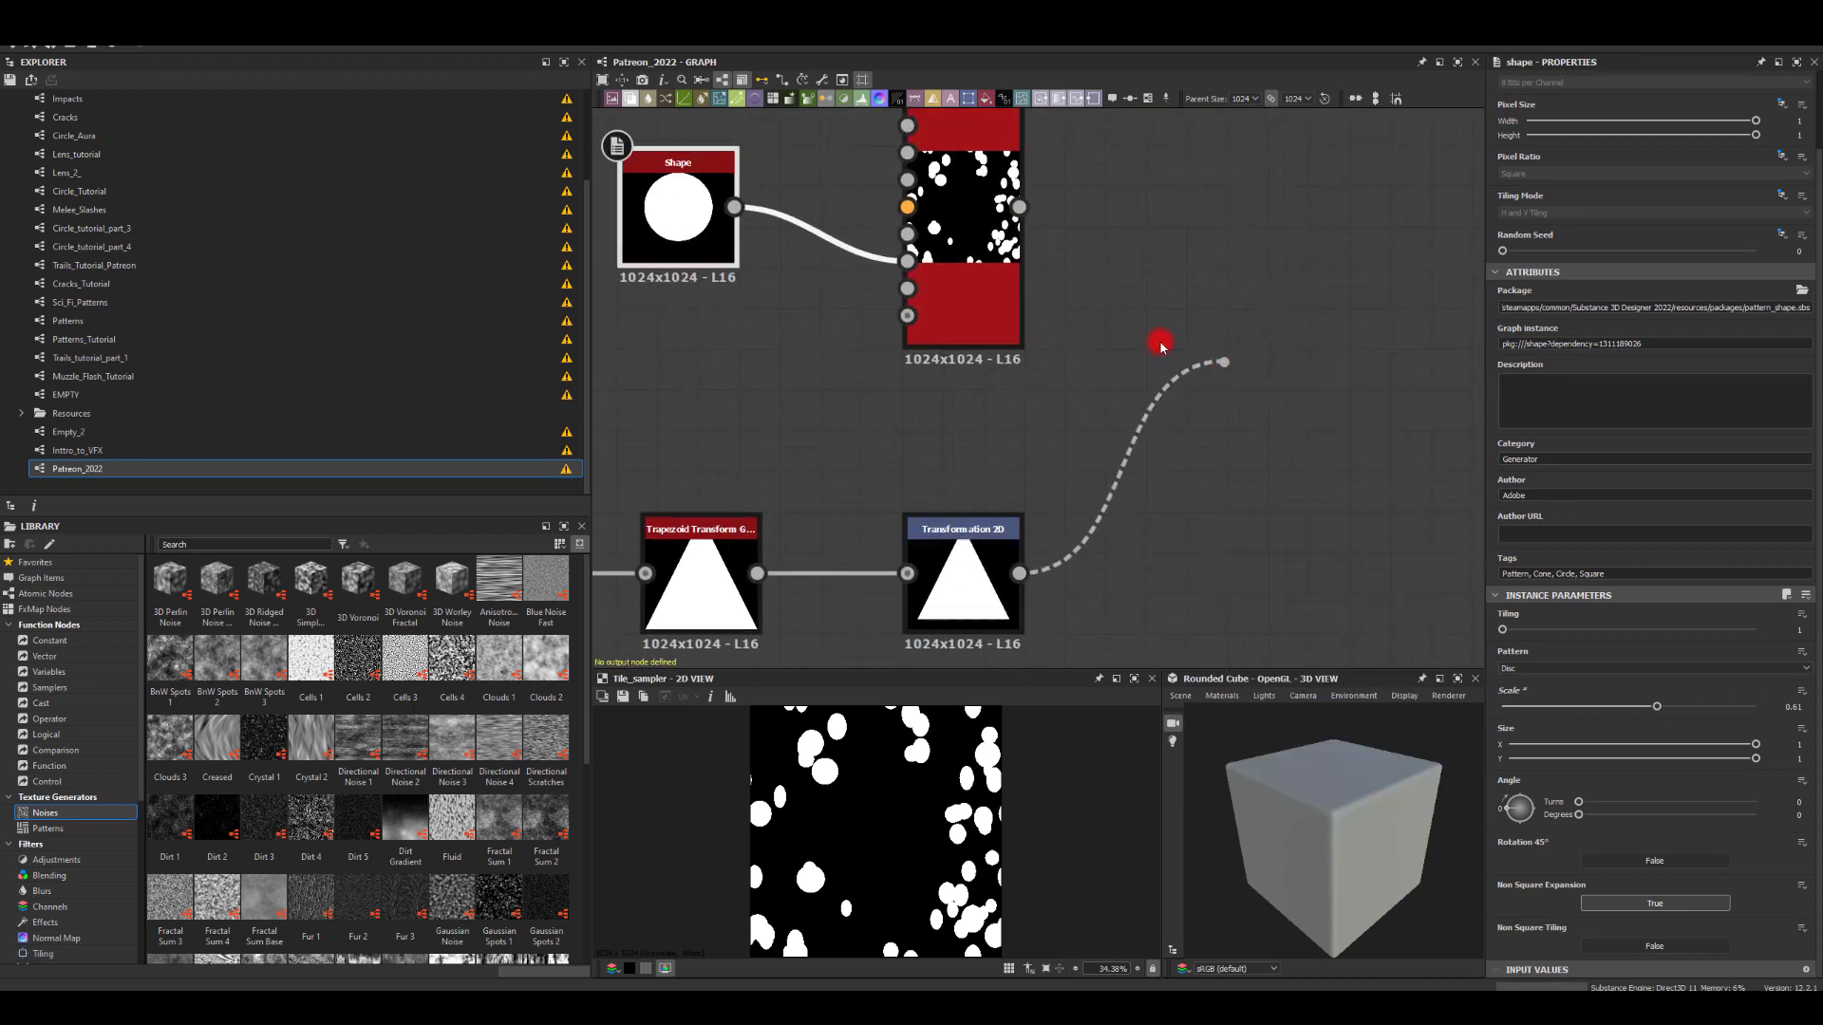
drag(1018, 207, 1232, 343)
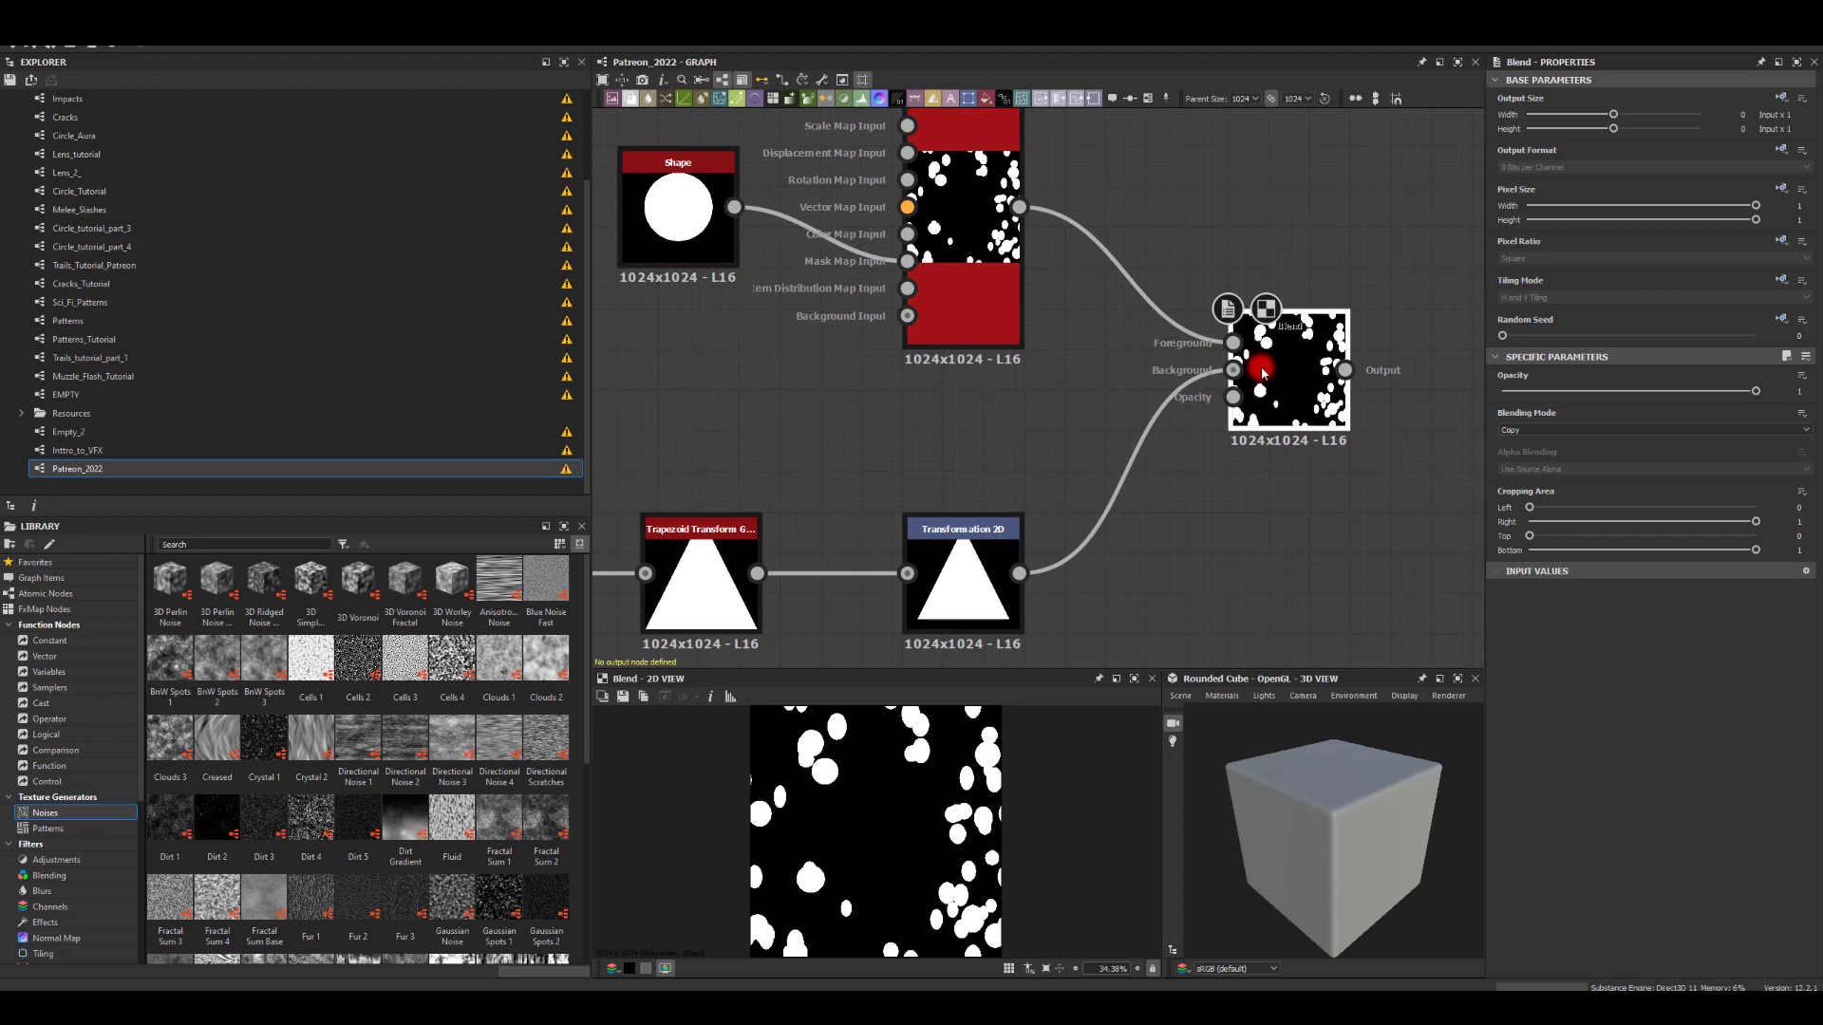
click(1513, 429)
click(1514, 465)
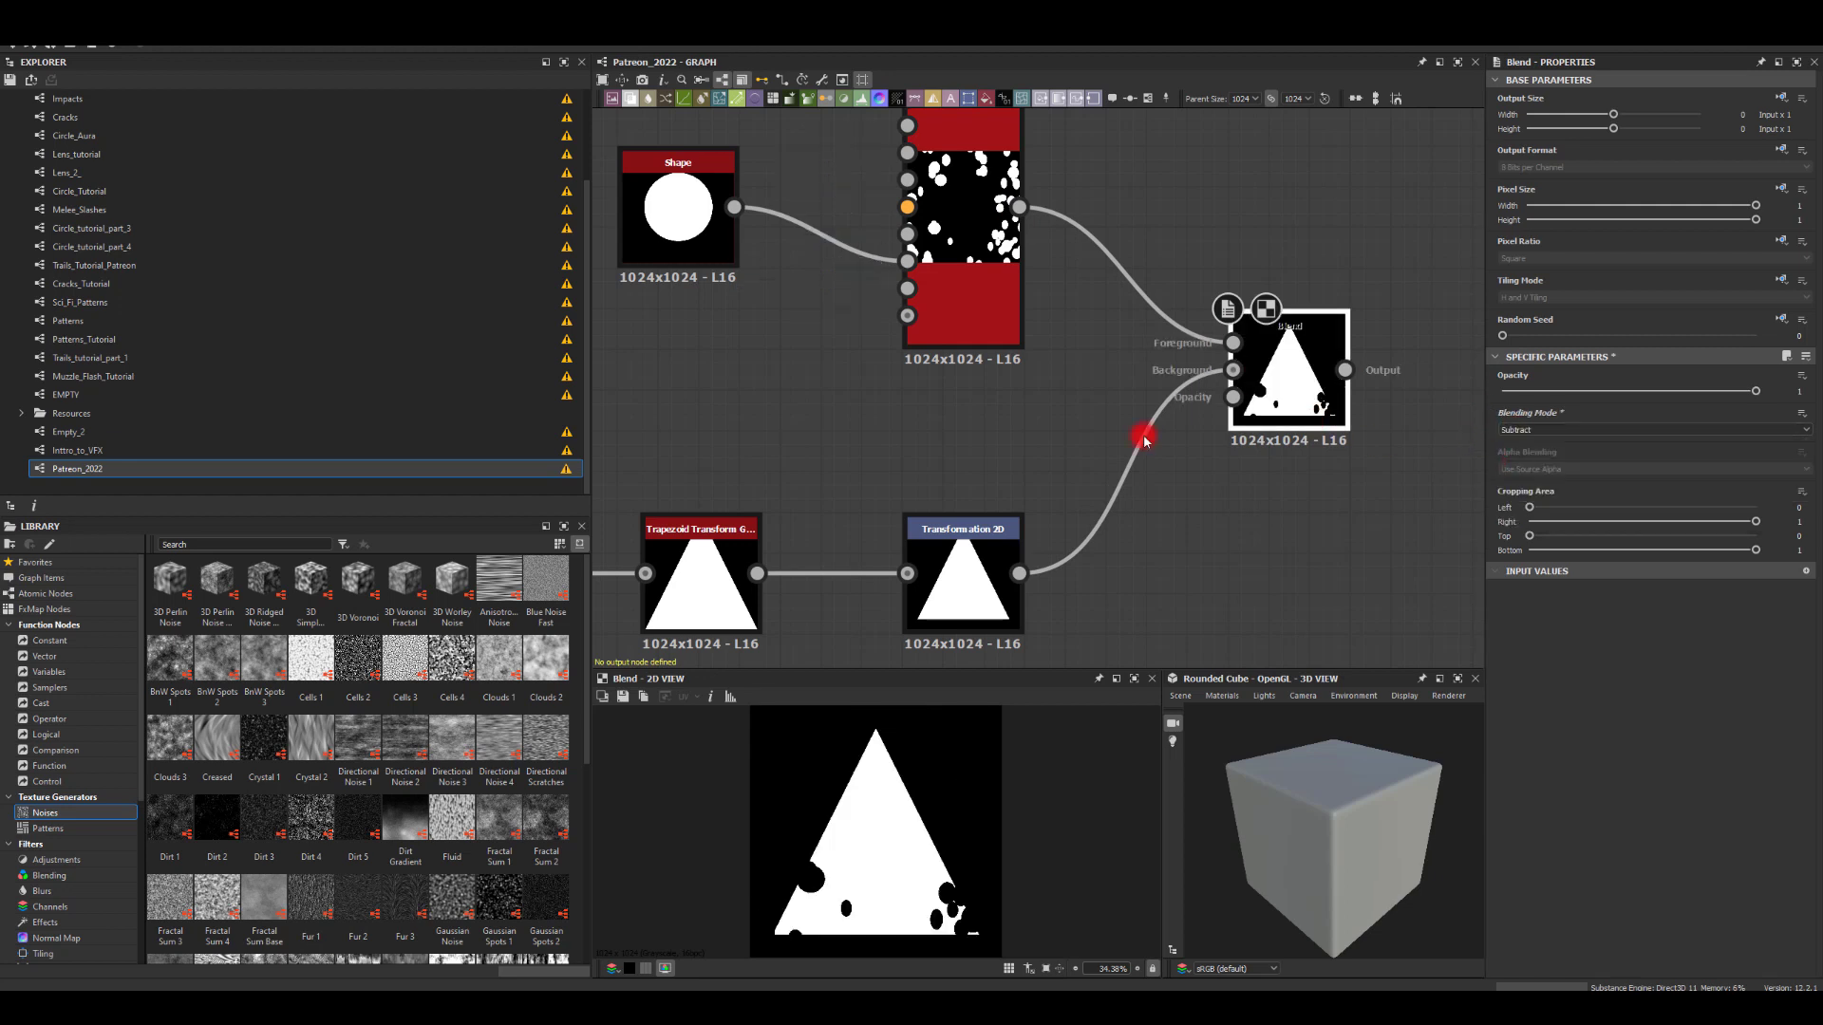
Step: Try a Scale of 2.73 and a Position Random of about 7.7 on the Tile Sampler
middle_drag(710, 312, 820, 376)
click(801, 281)
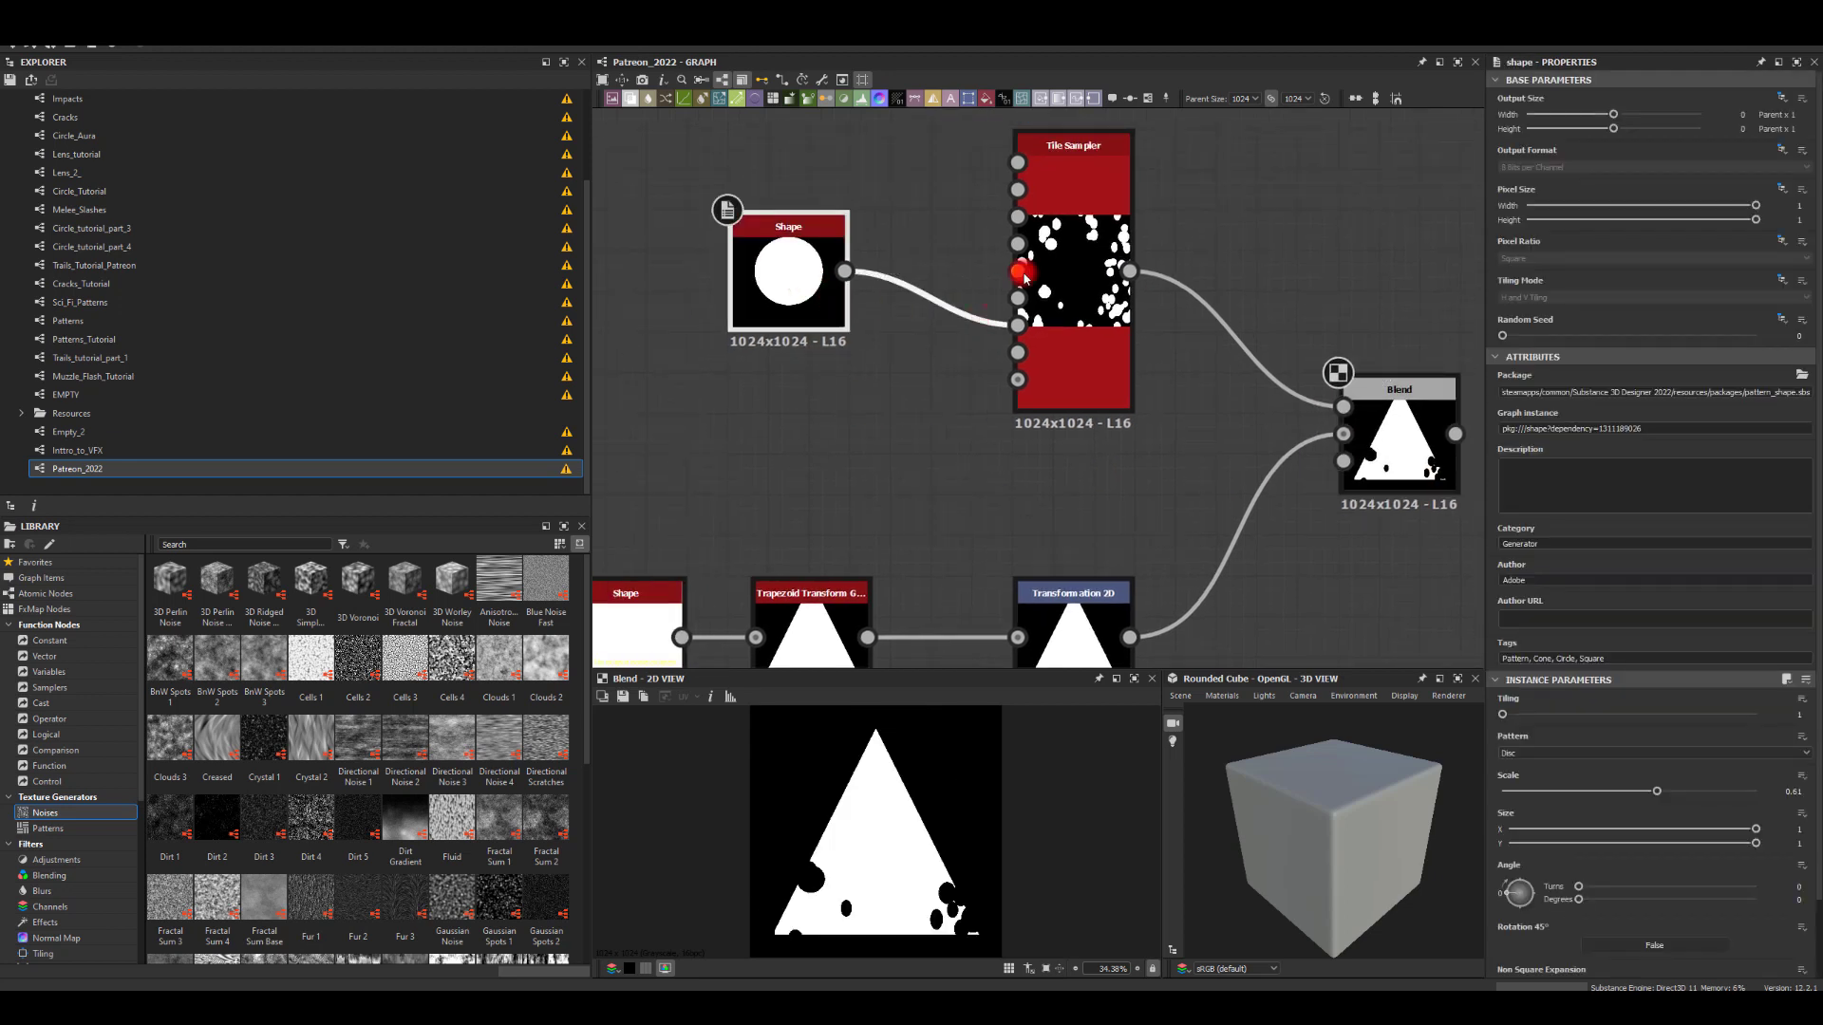
click(1023, 275)
scroll(1599, 671, down, 5)
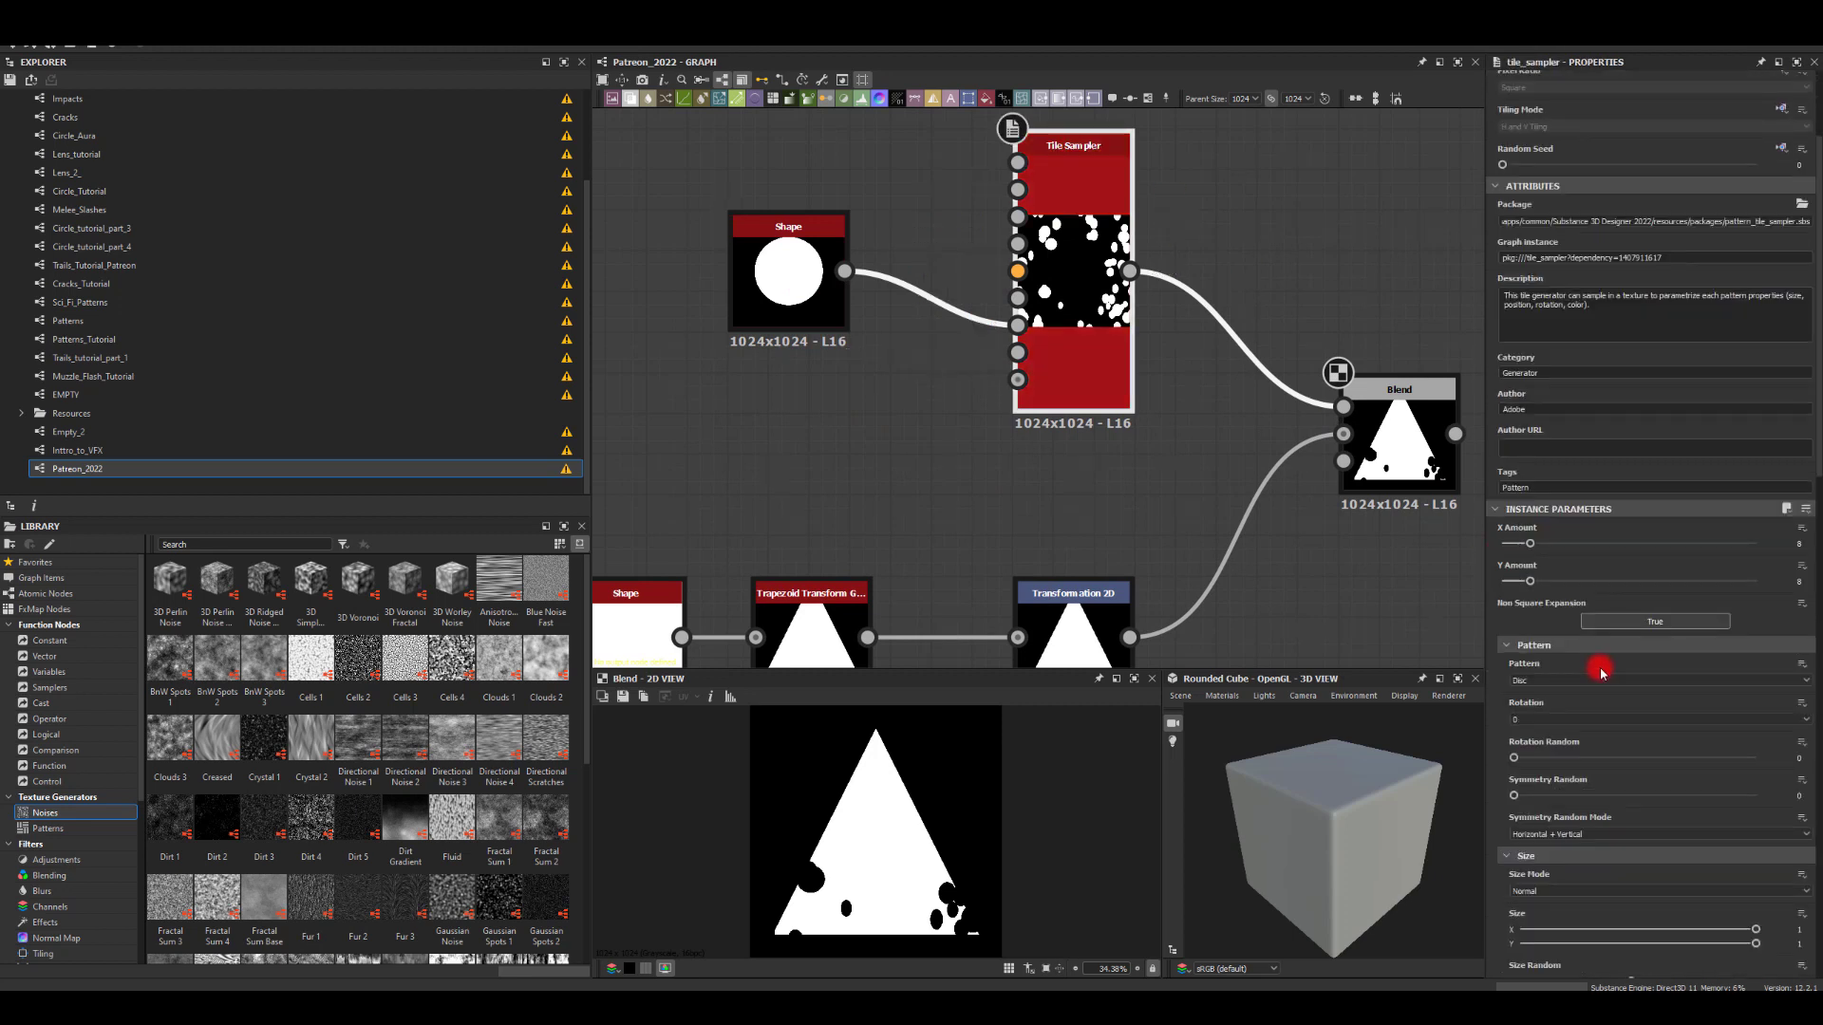
scroll(1501, 721, down, 5)
scroll(1513, 723, down, 3)
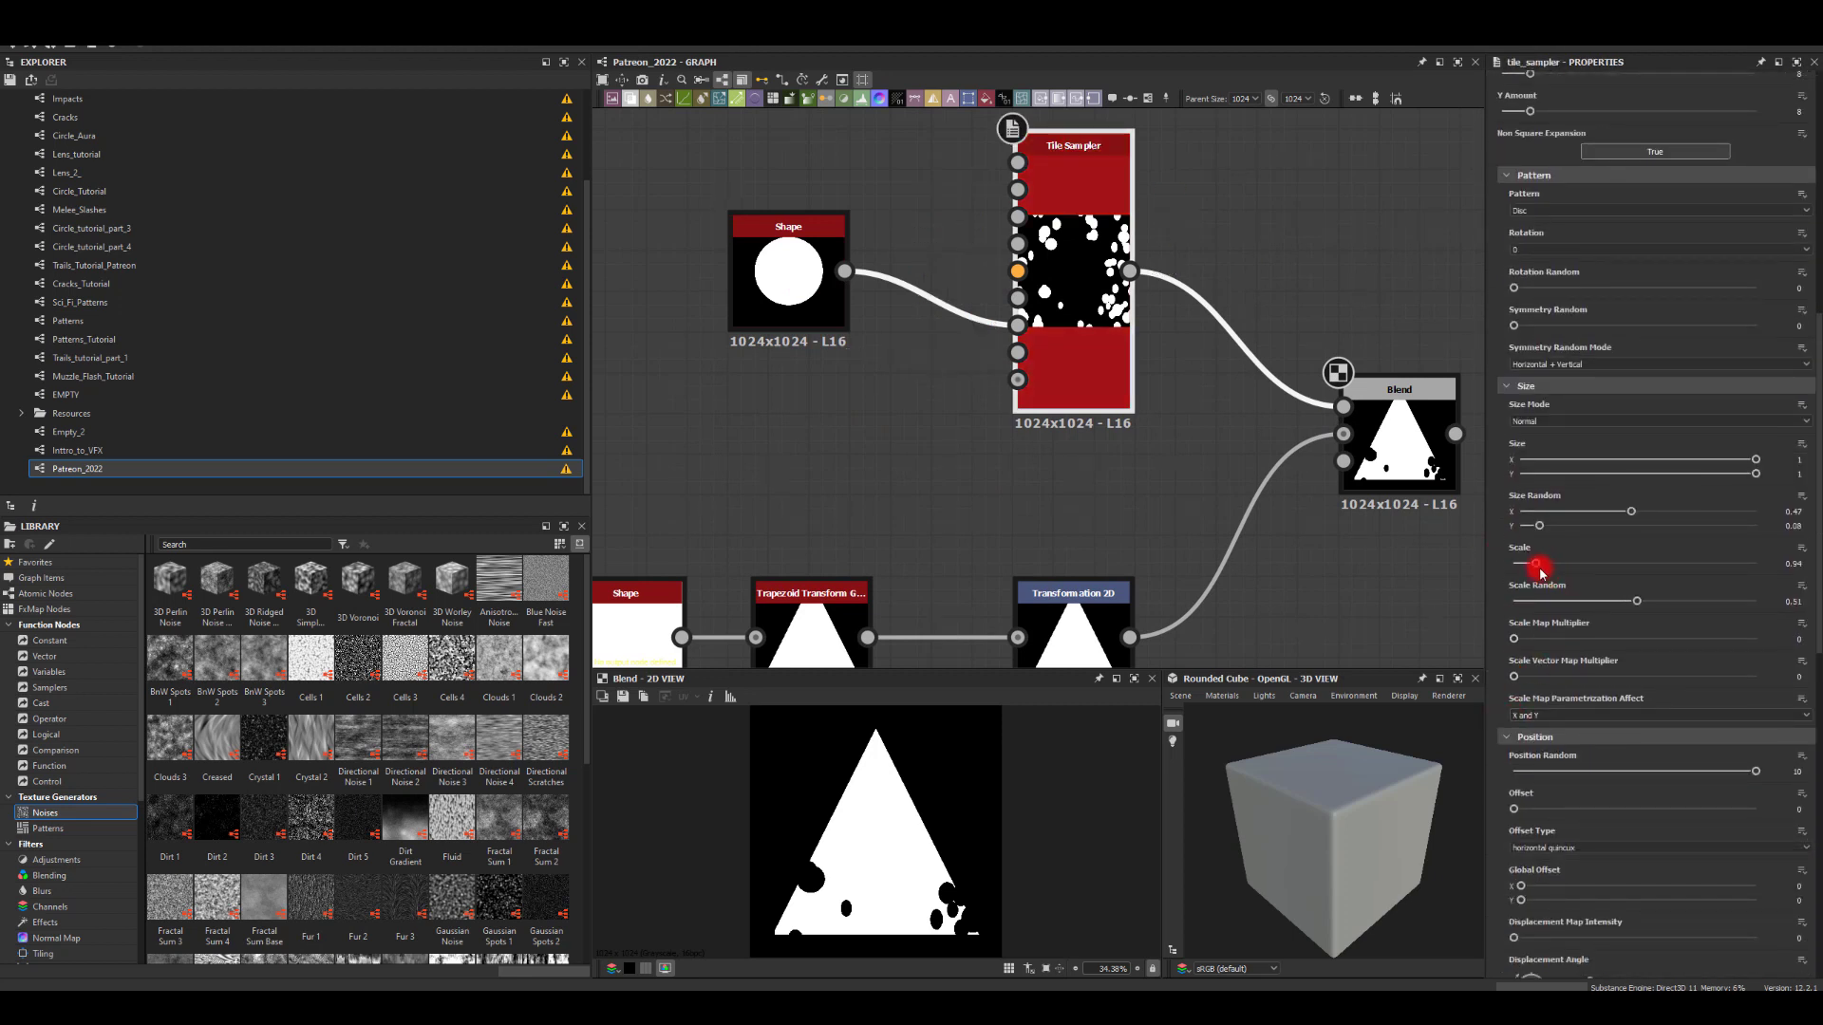
drag(1539, 570, 1578, 590)
scroll(1619, 665, down, 4)
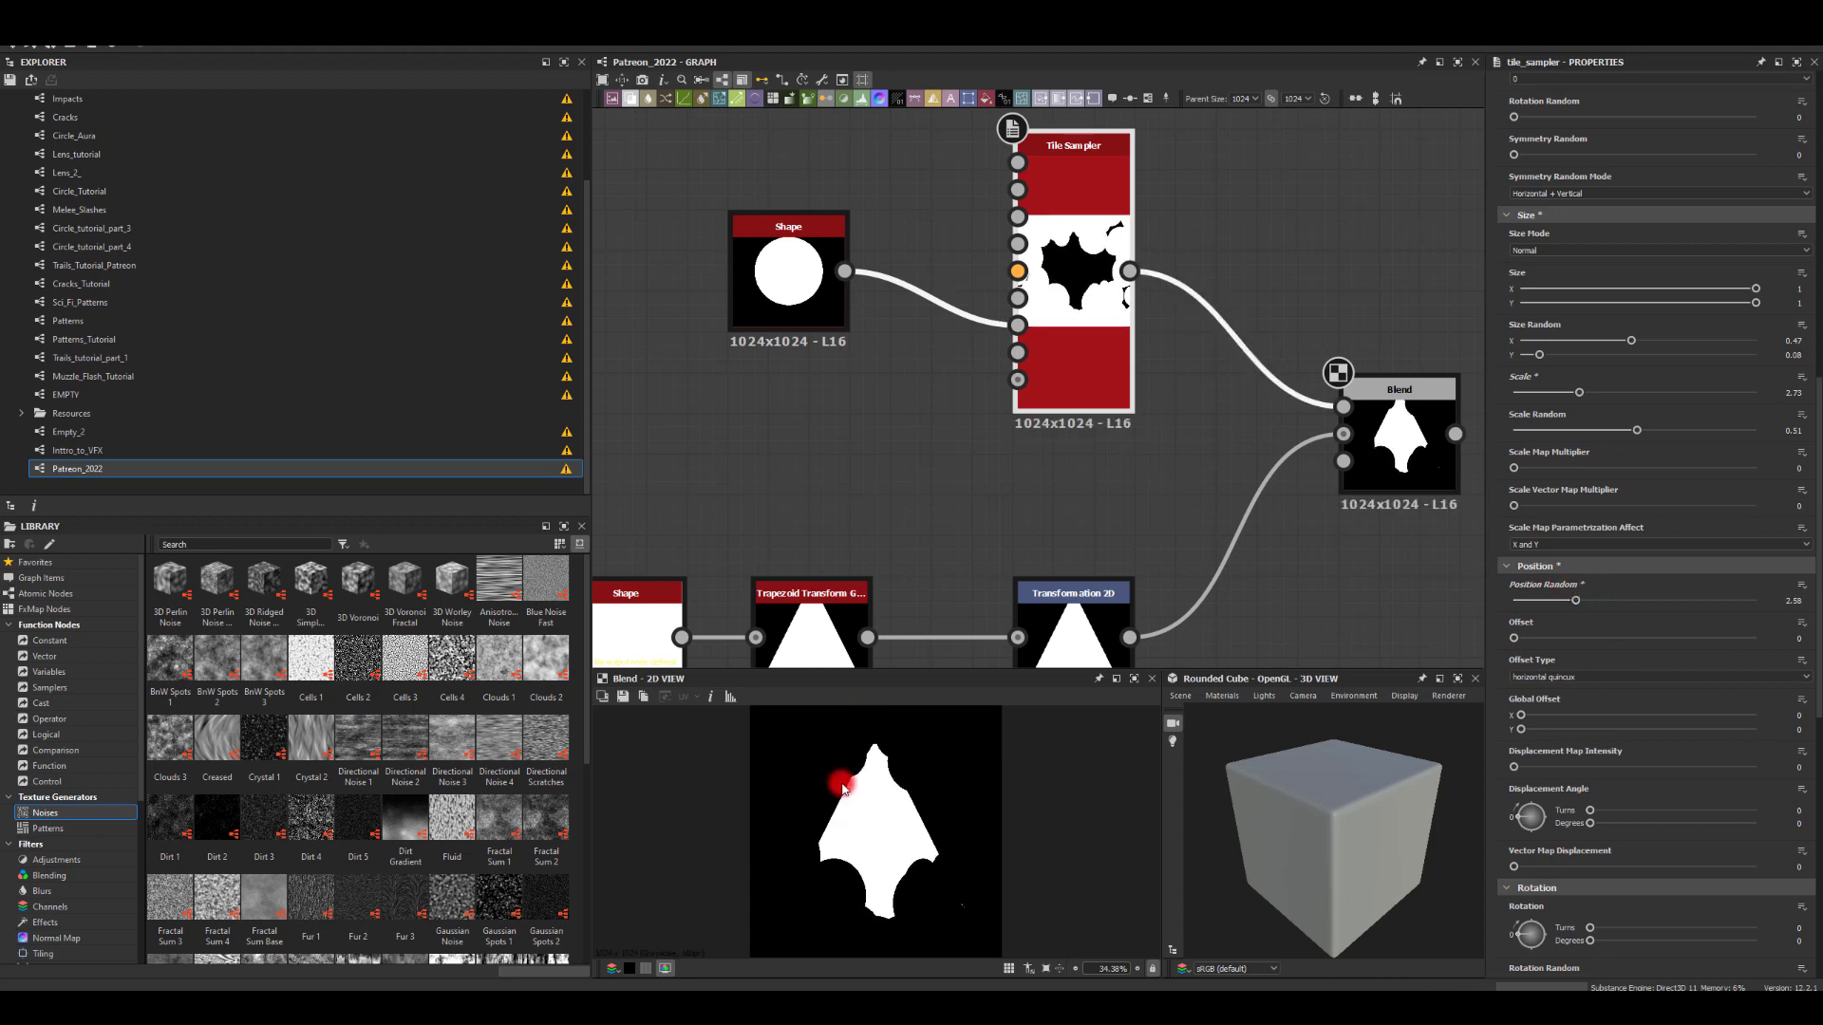
click(1602, 602)
drag(1516, 636, 1701, 602)
click(1553, 602)
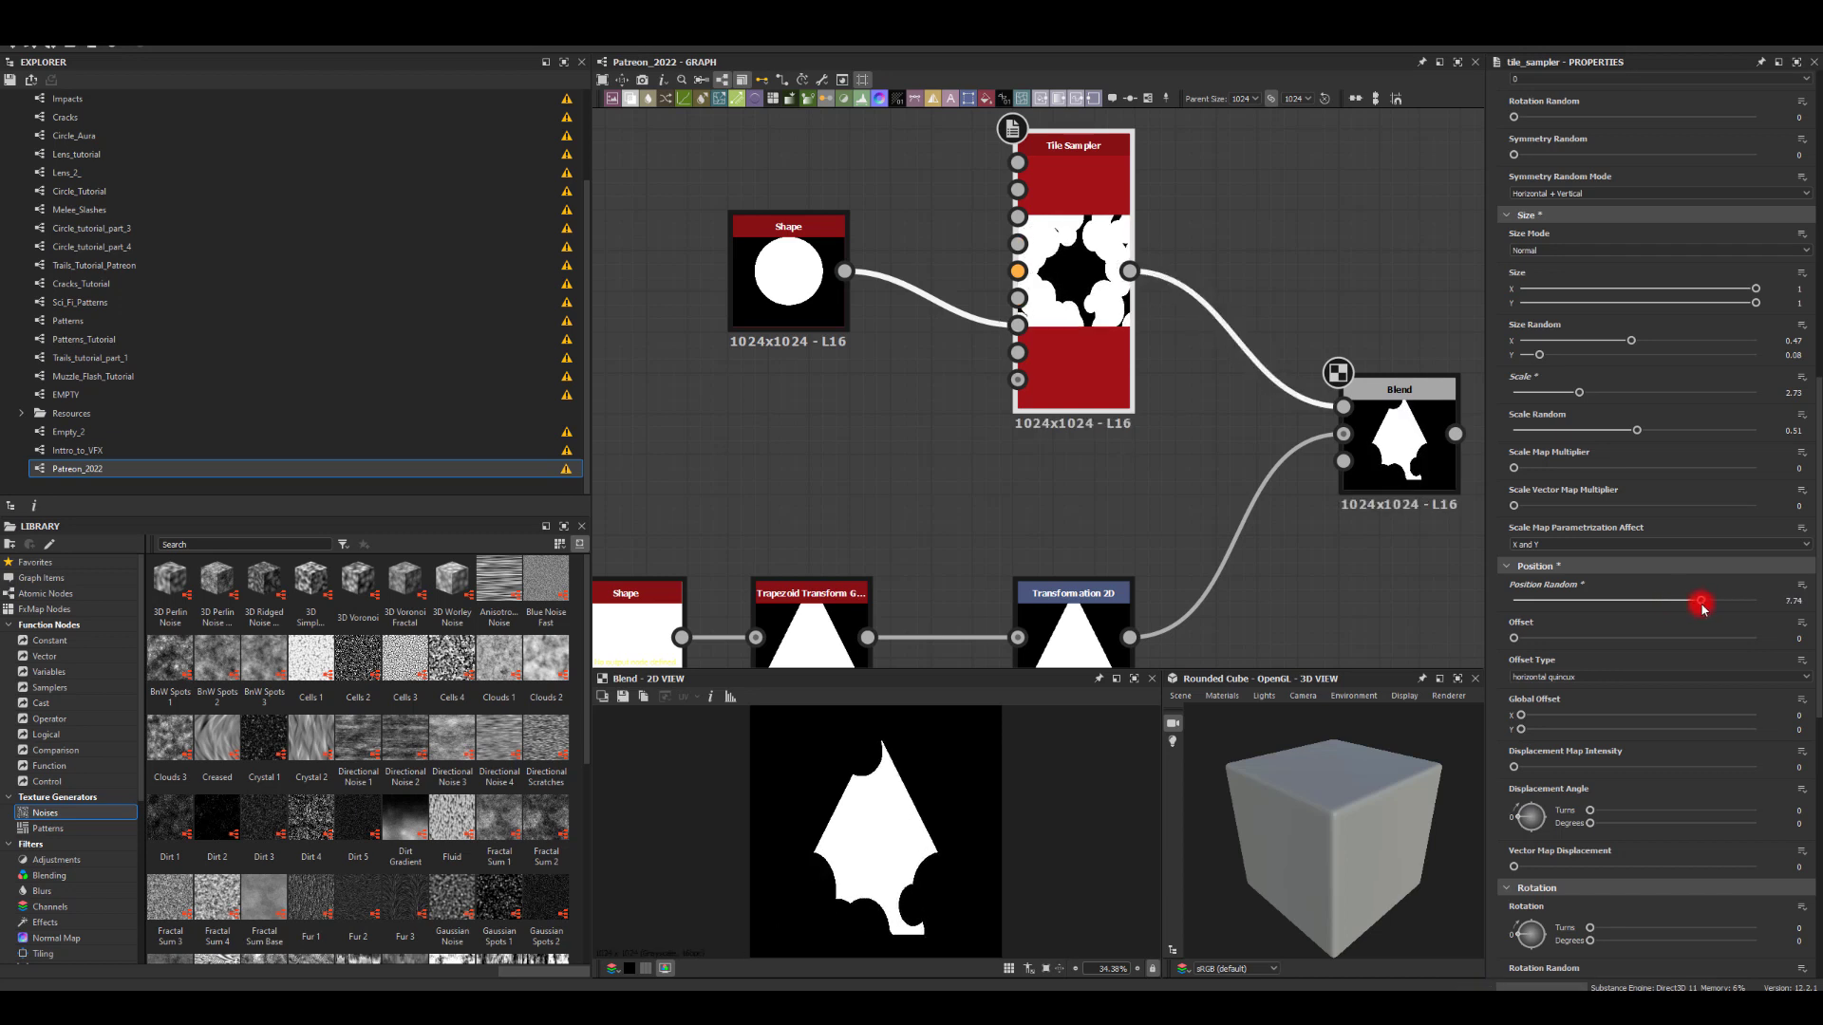
Step: Try an X Amount of 4 on the Tile Sampler and restore it to 8
scroll(1656, 399, up, 10)
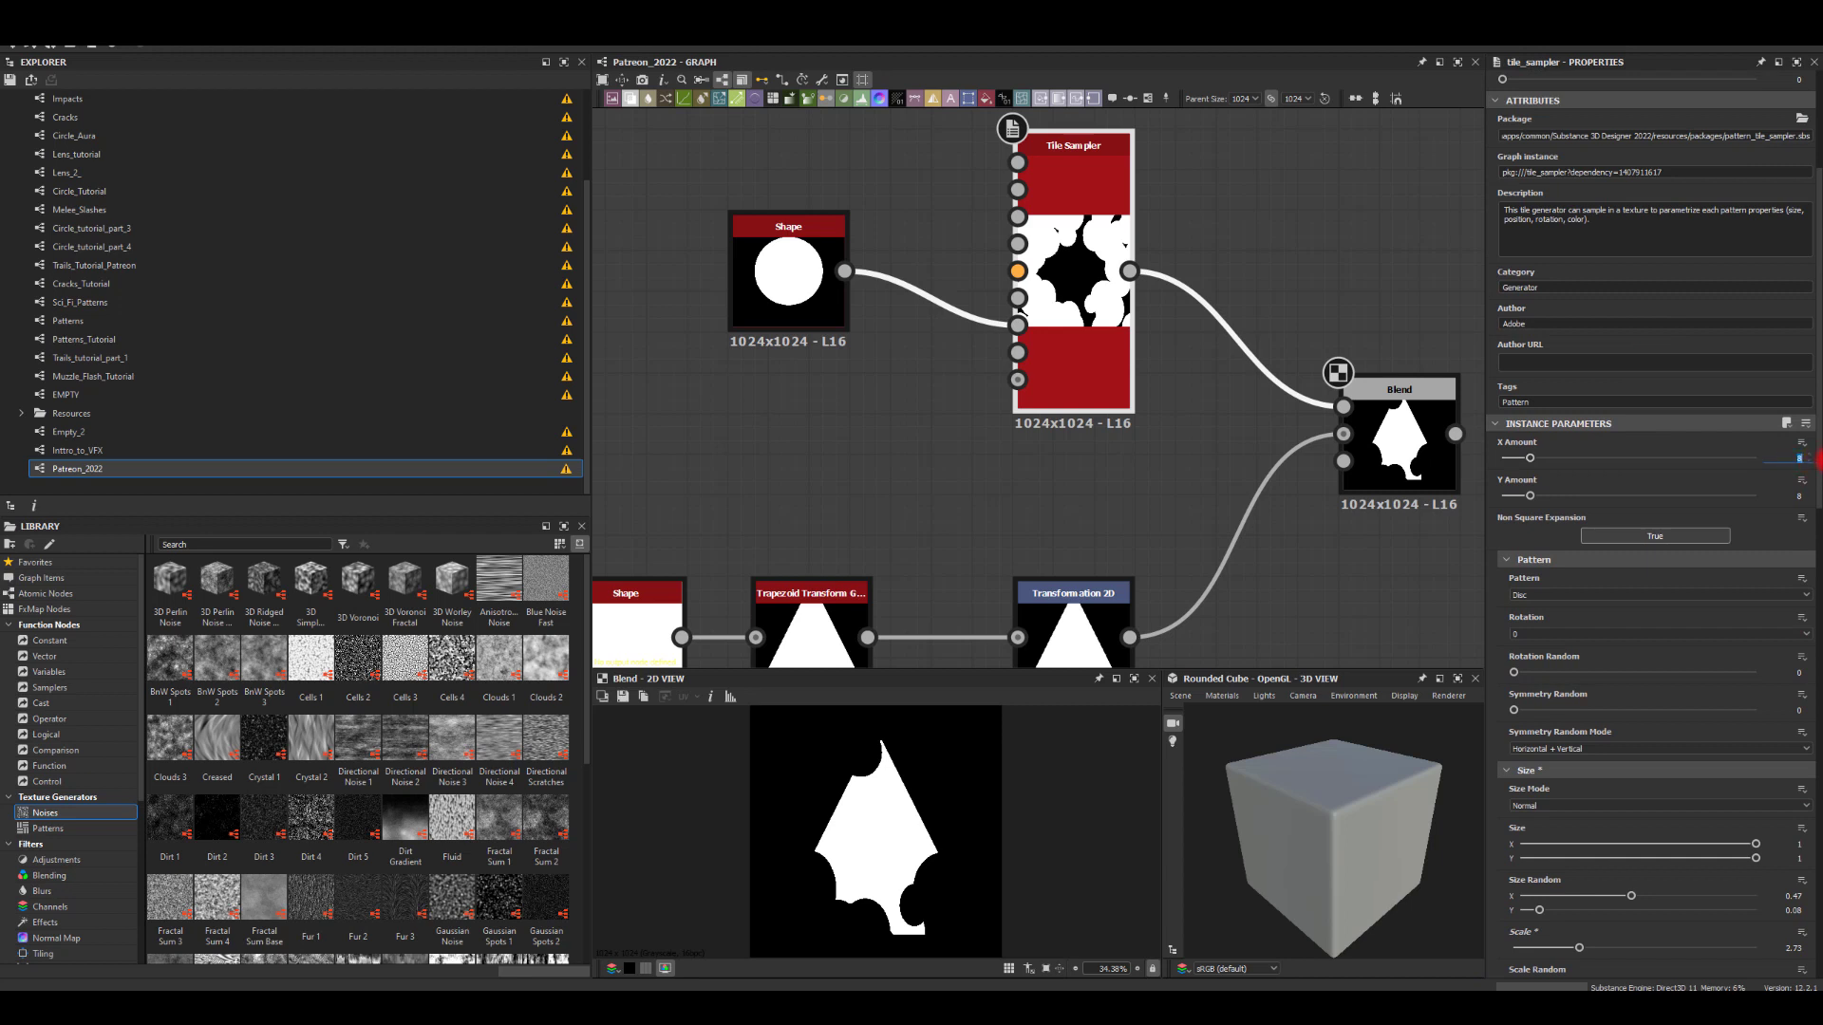
key(Return)
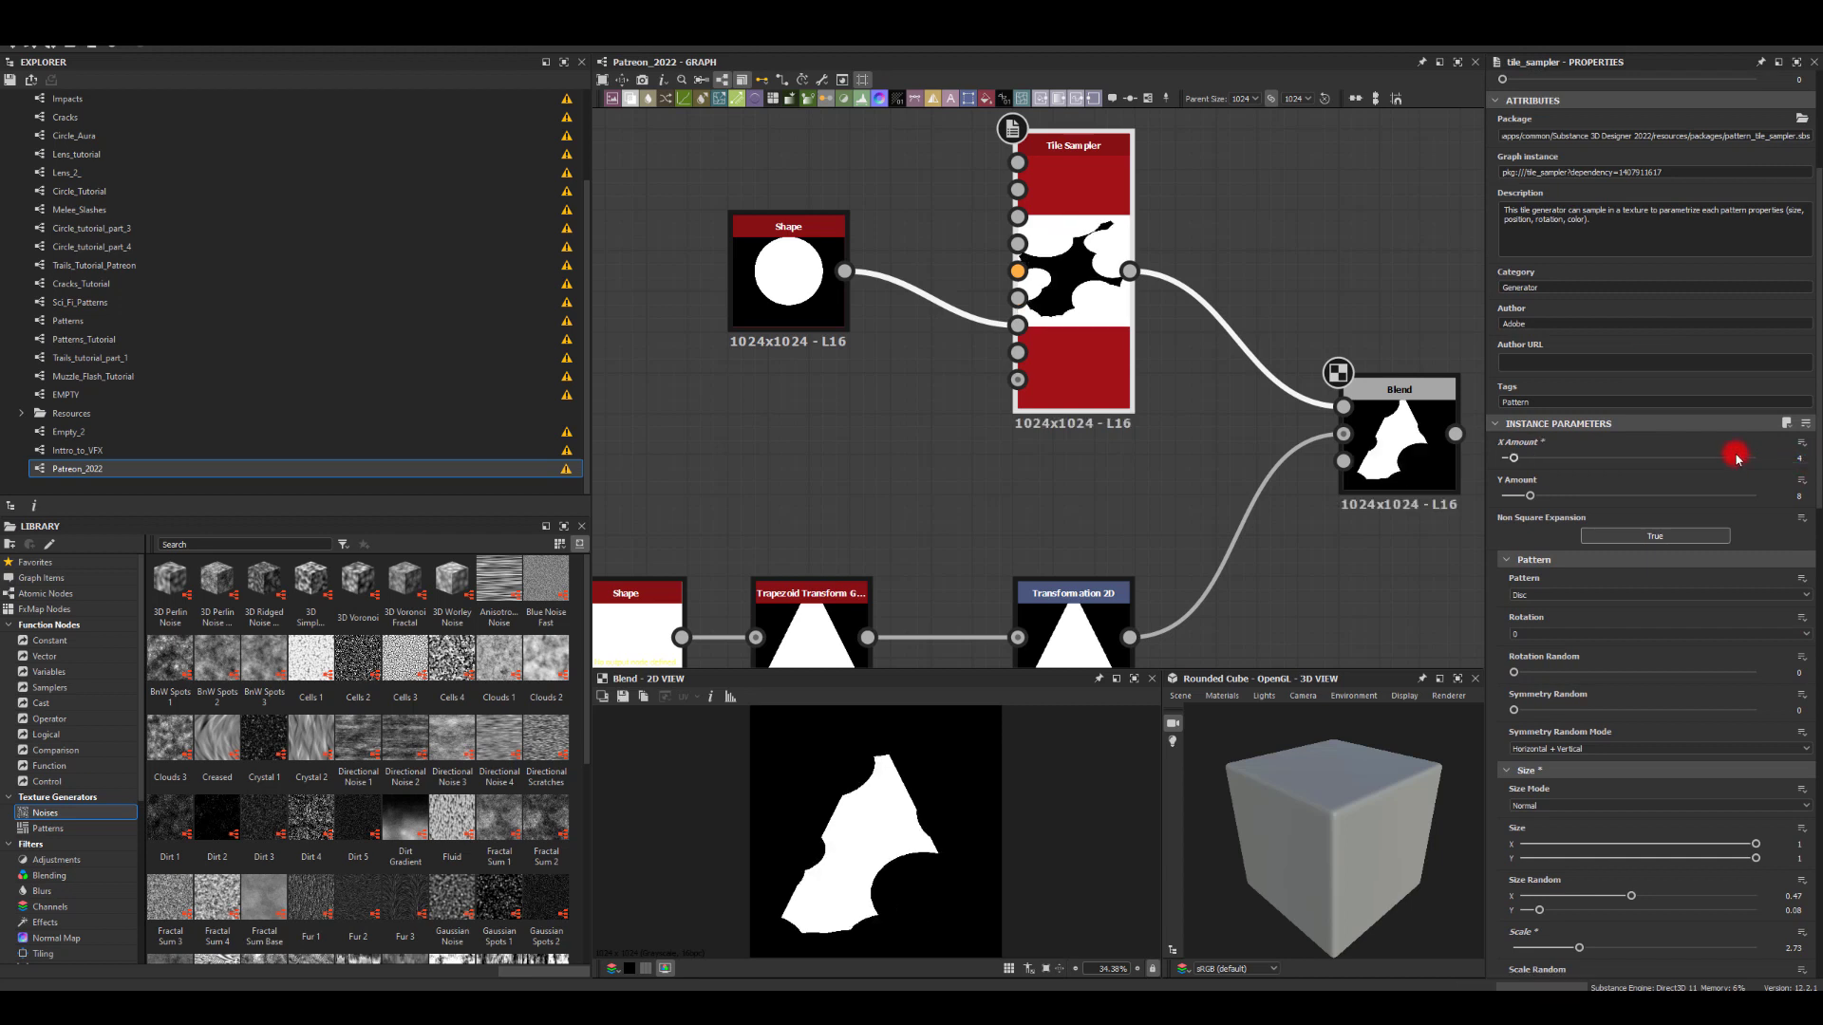
text(8)
Step: Set the Tile Sampler's Y Amount to 4, Scale to 2.08 and Position Random to 7.27
click(1779, 490)
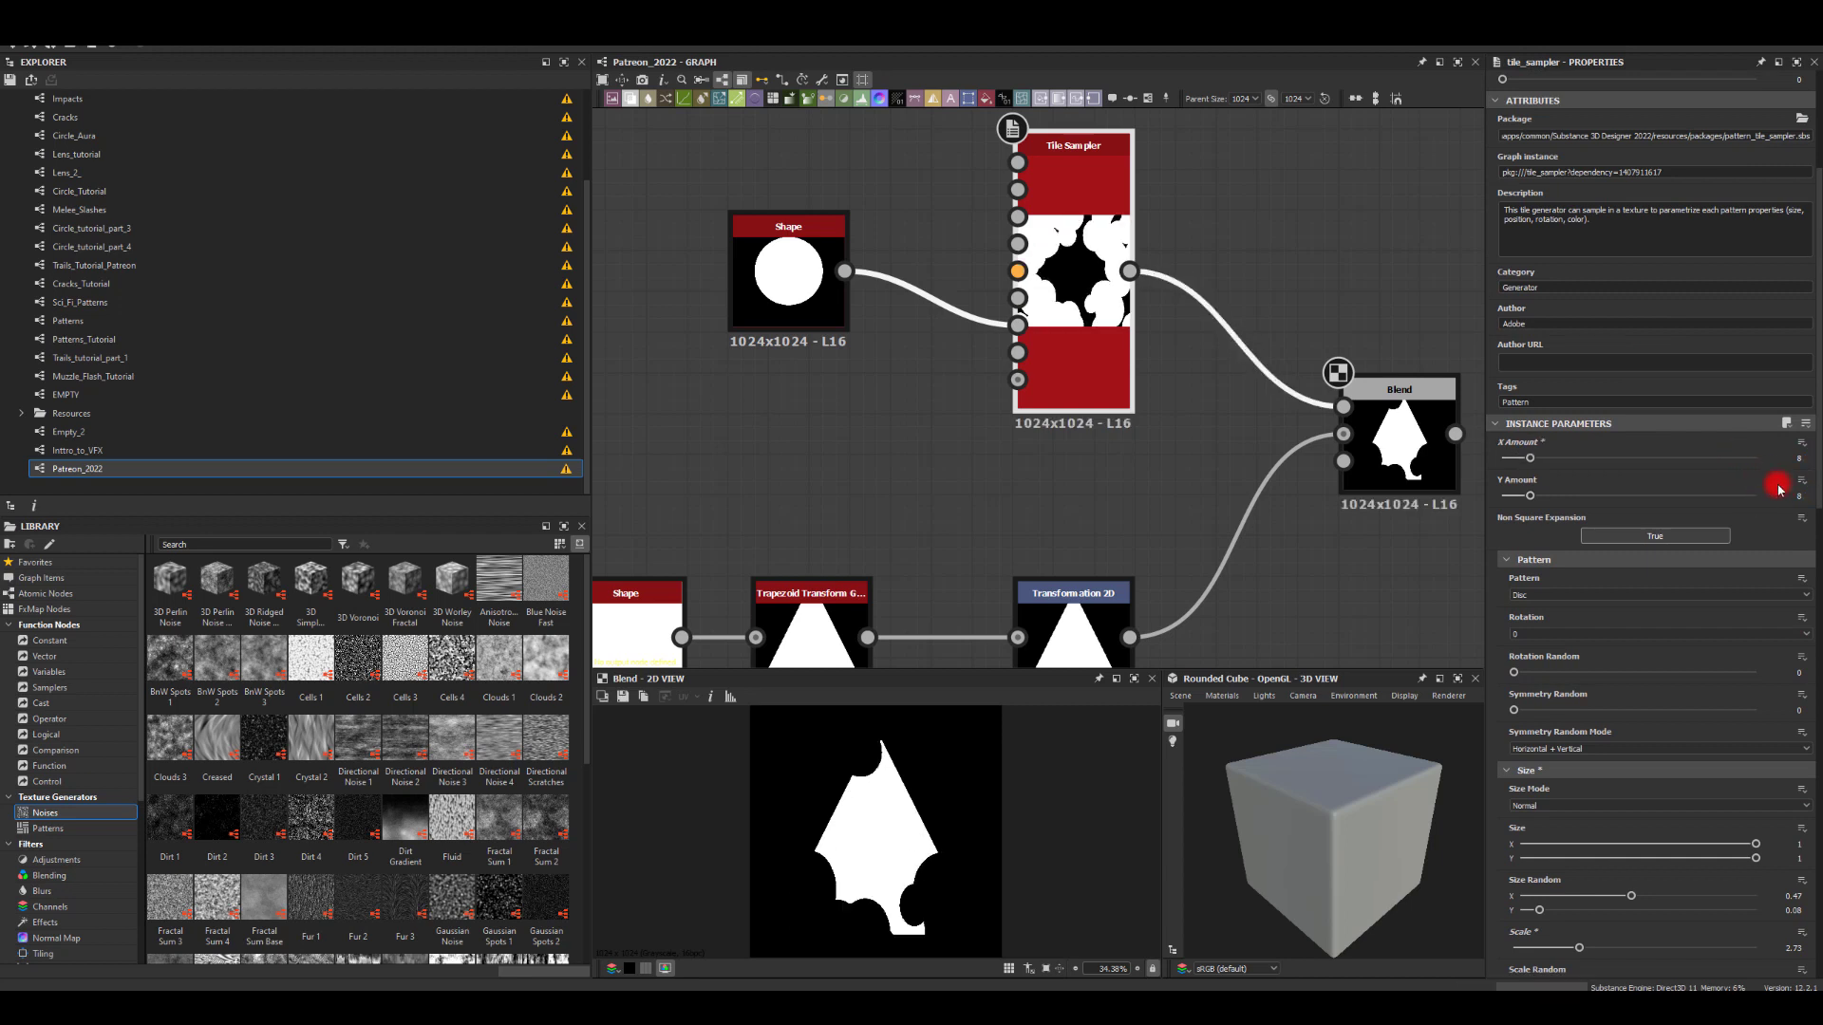
text(4)
key(Return)
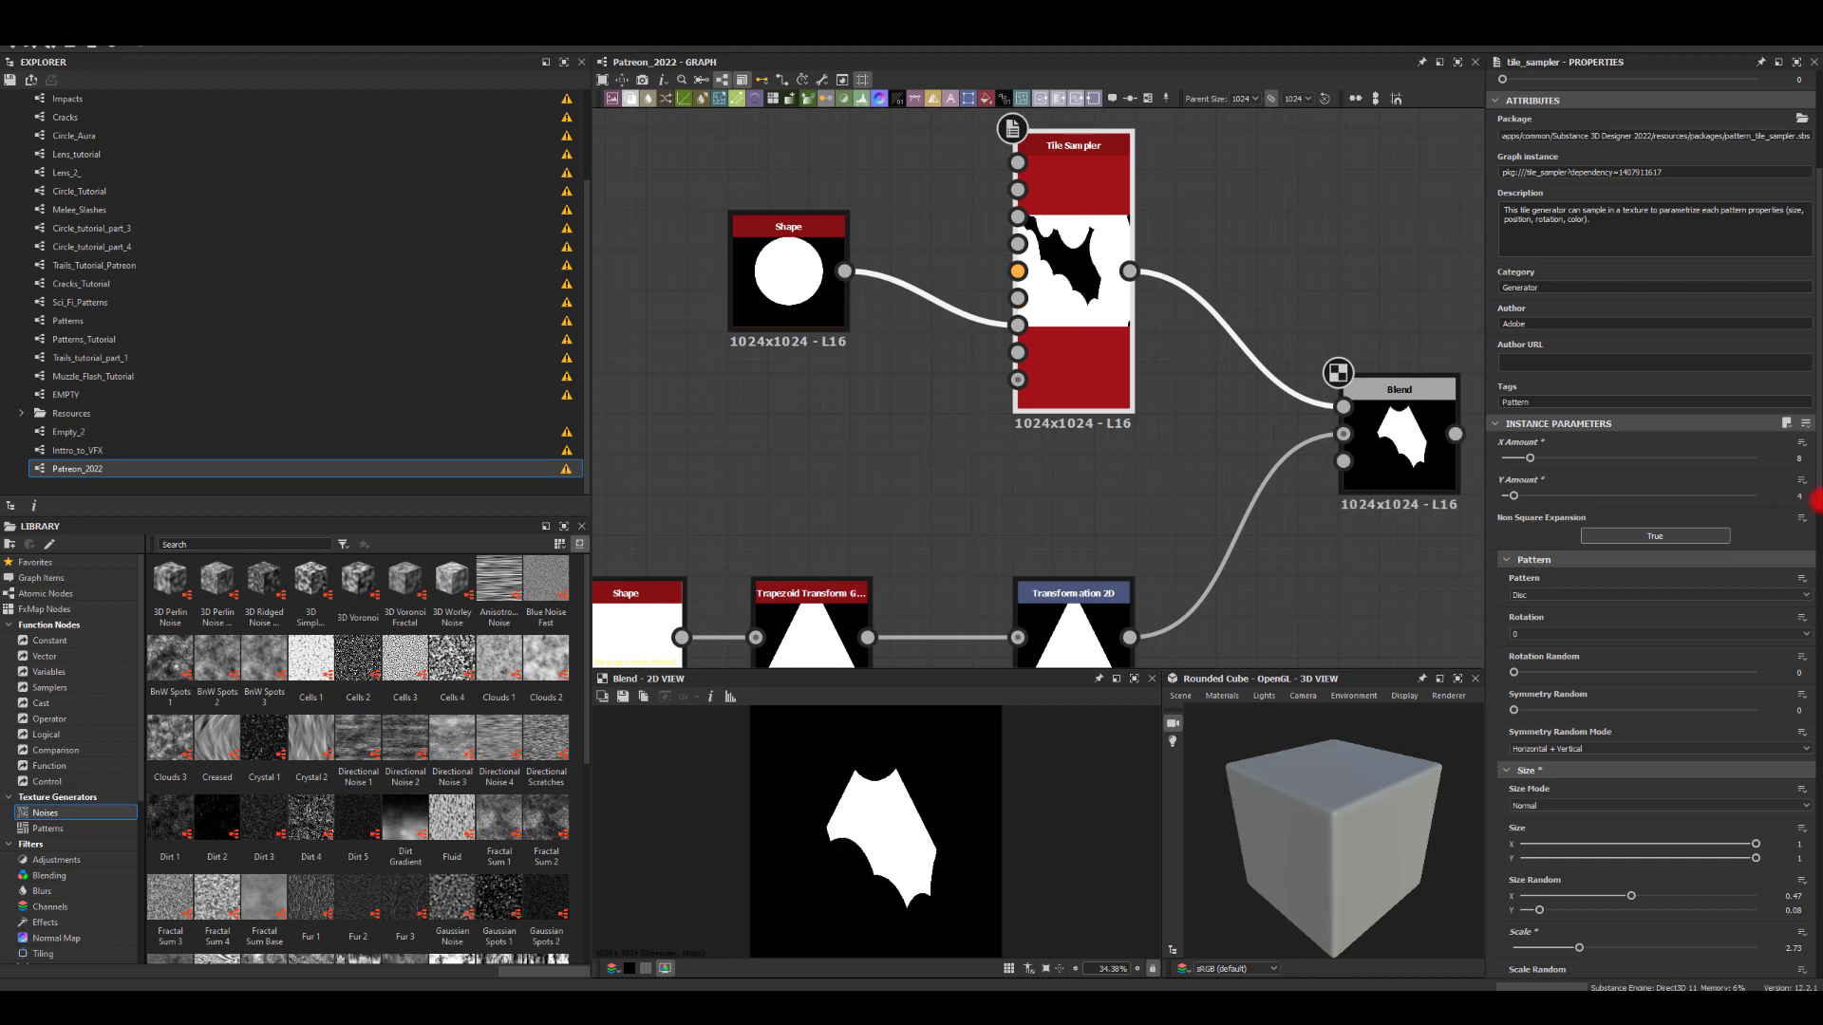
scroll(1617, 589, down, 3)
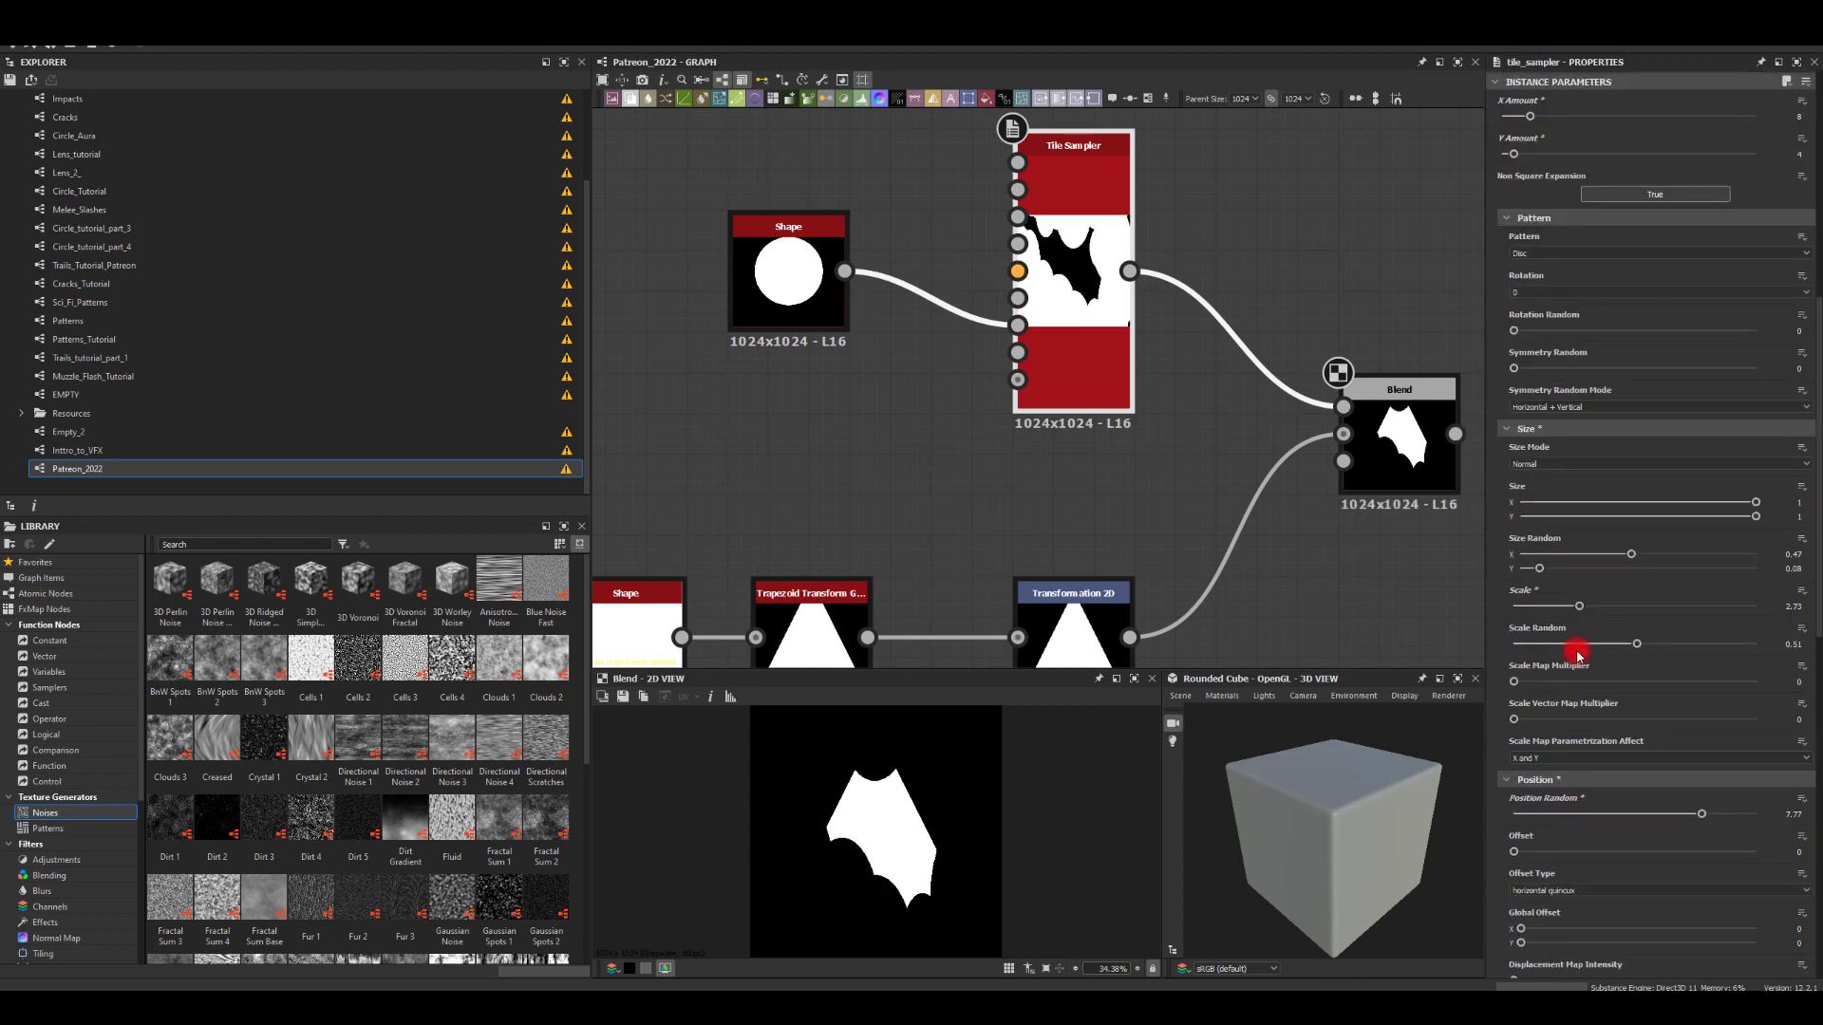
drag(1579, 606, 1569, 610)
mouse_move(1689, 800)
mouse_down()
mouse_move(1627, 825)
mouse_move(1692, 816)
mouse_up()
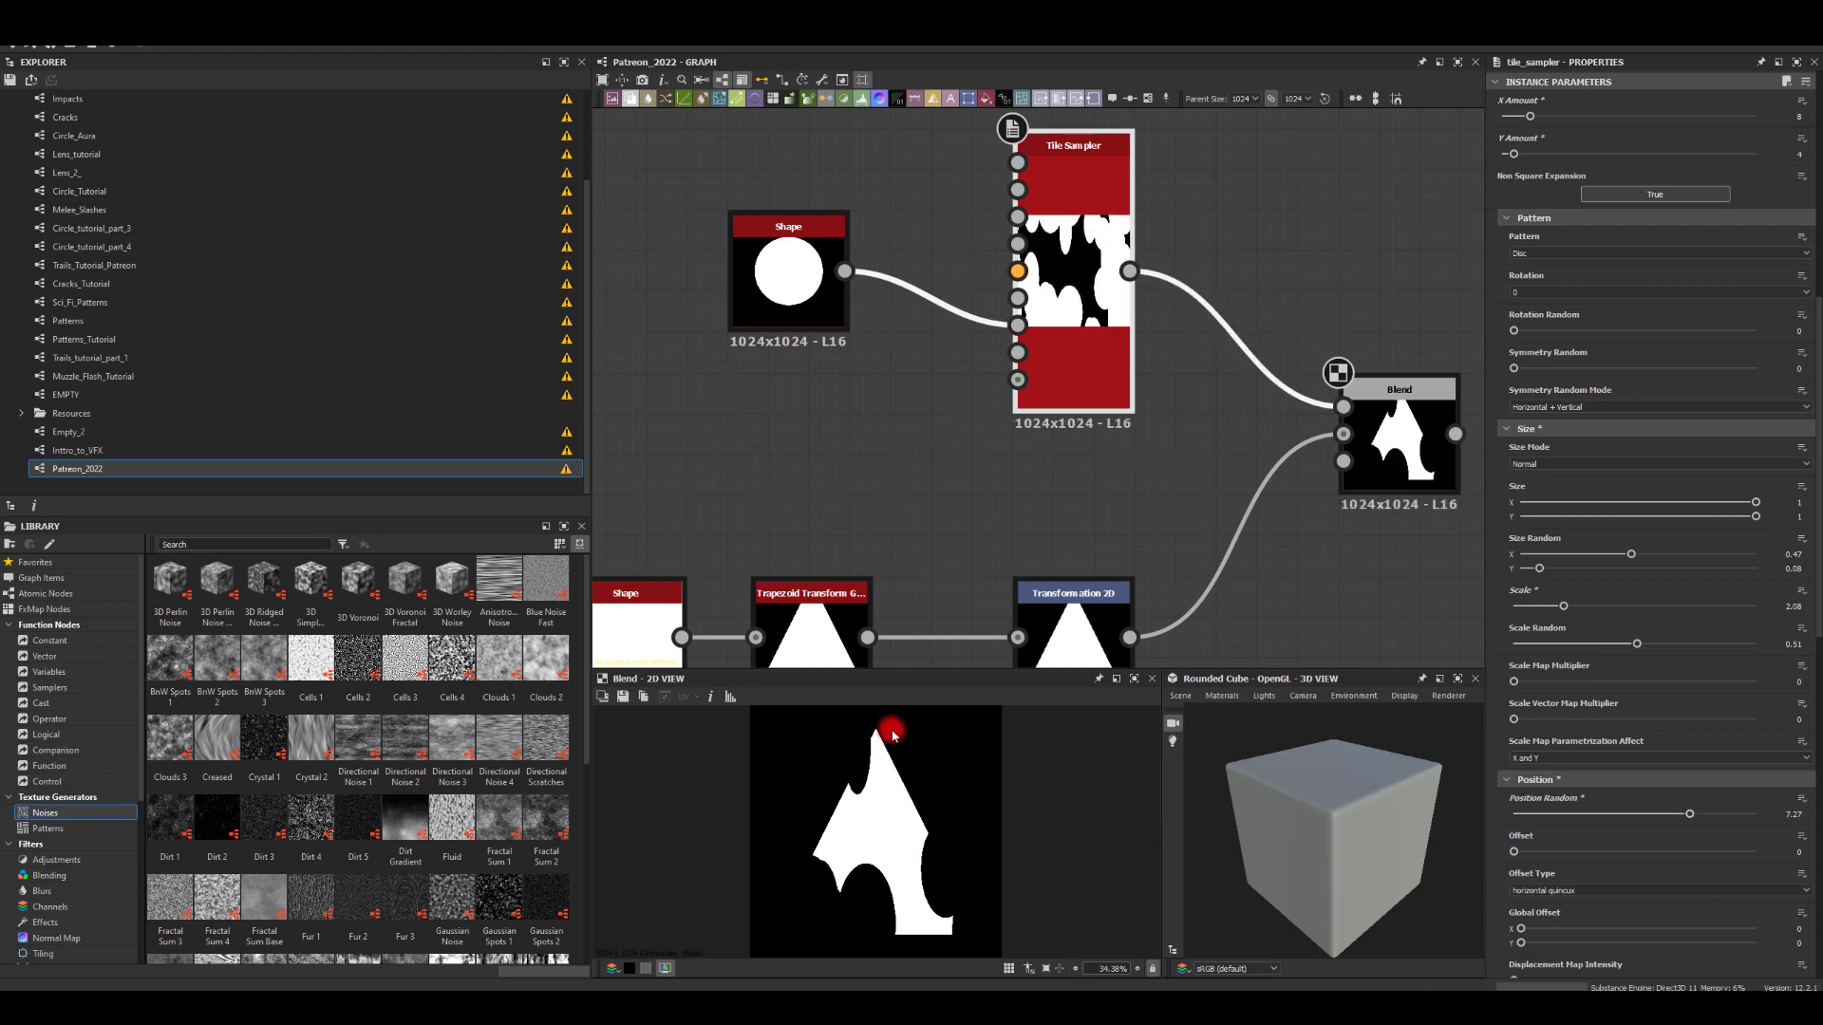
Step: Add a Blur HQ Grayscale node after the Blend and set its Intensity to 20
middle_drag(1288, 487, 1038, 415)
middle_drag(1120, 539, 1023, 542)
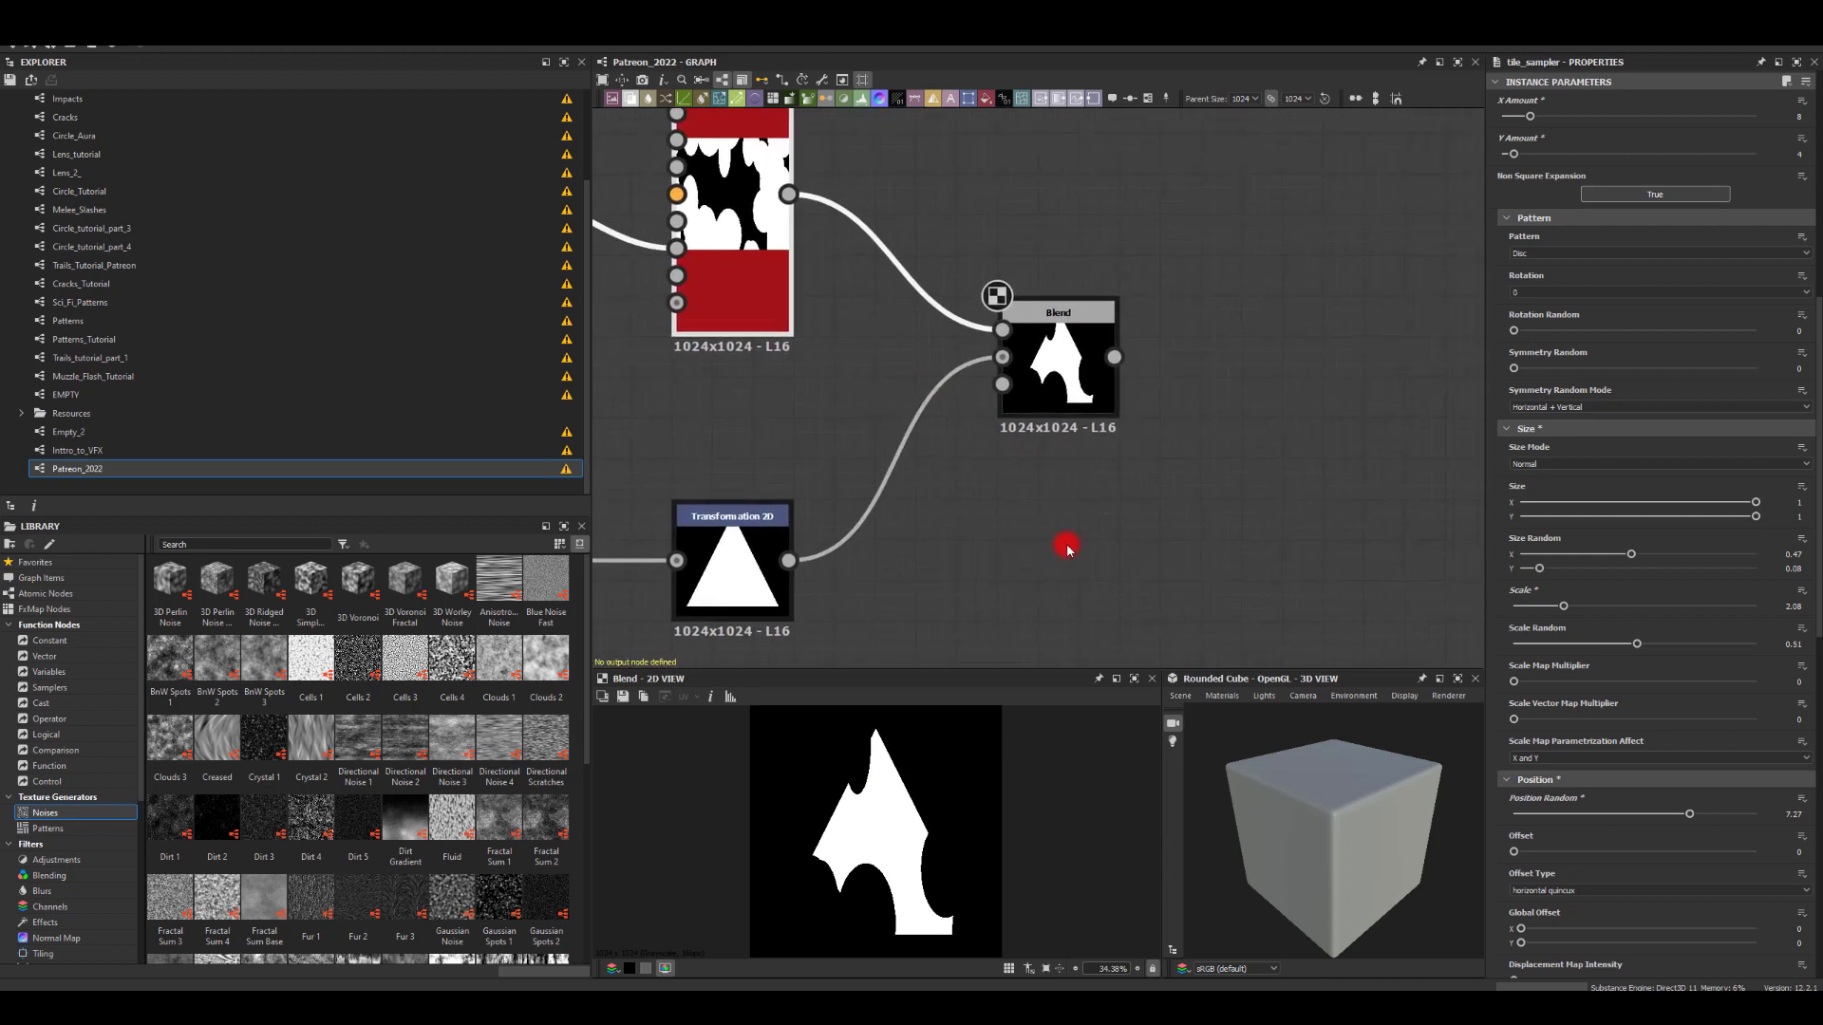
middle_drag(1079, 425, 1021, 444)
drag(1055, 376, 1193, 354)
text(bl)
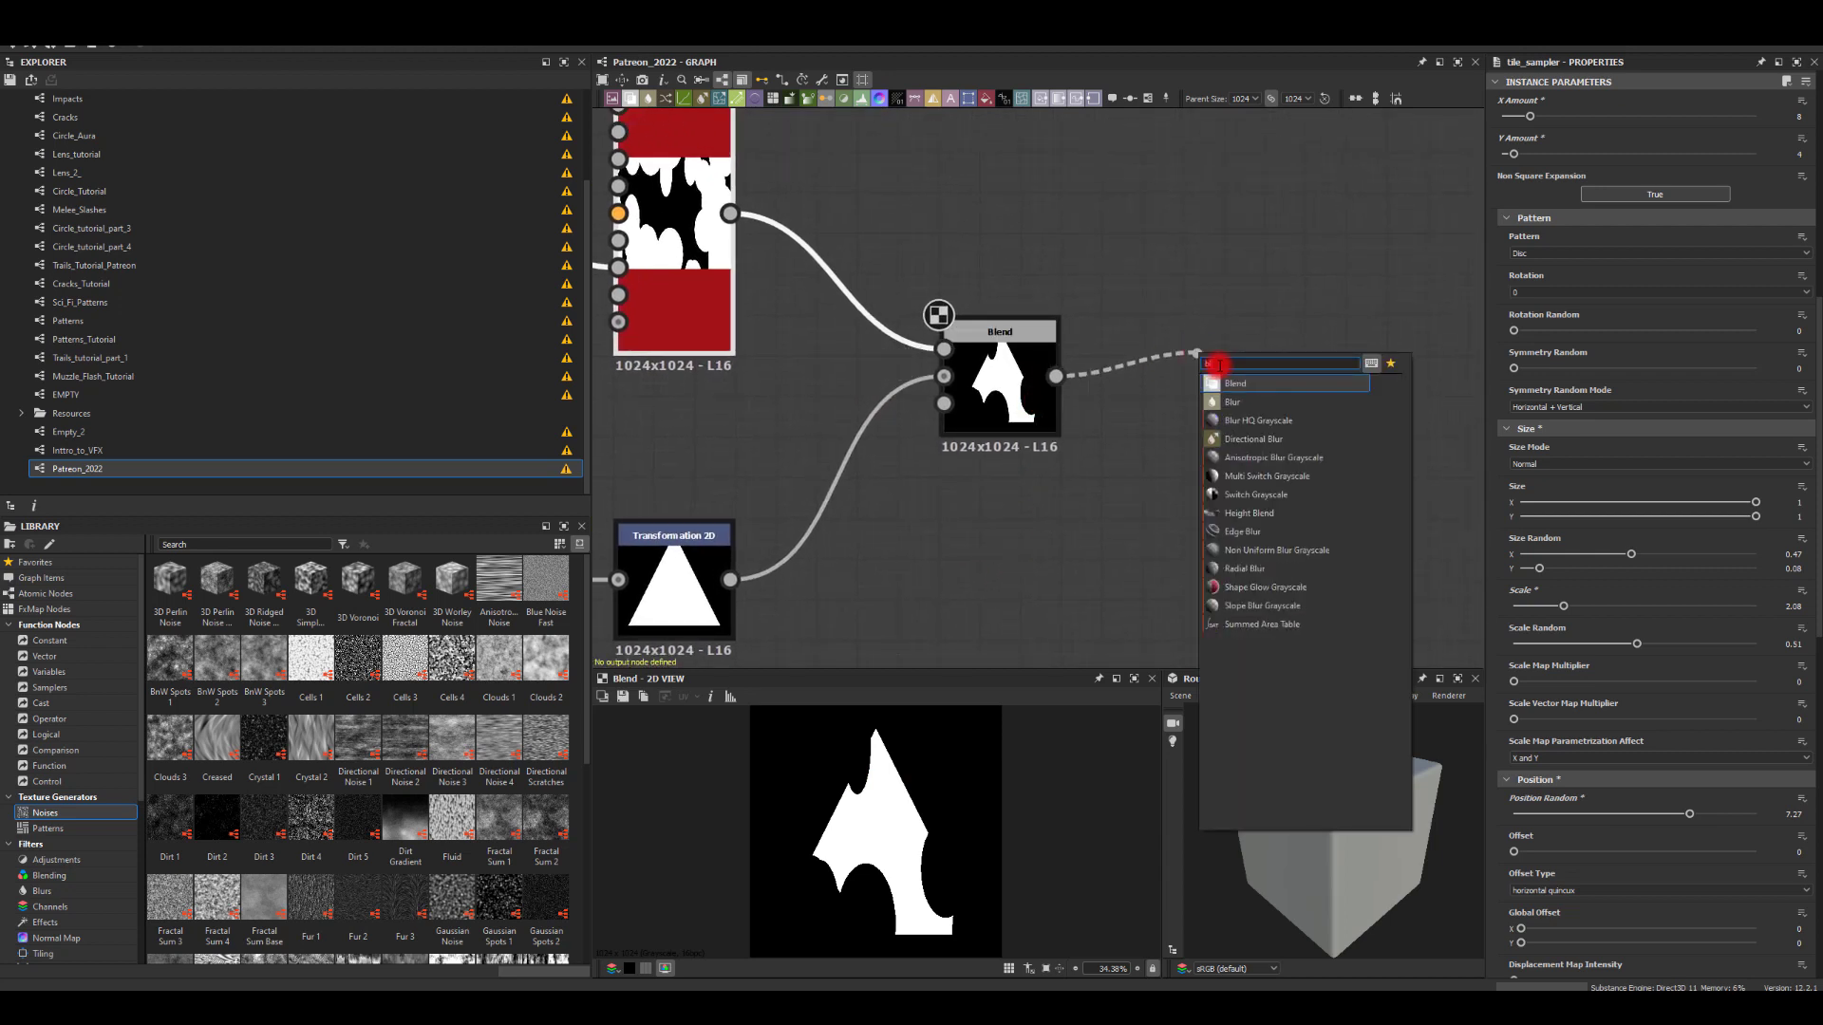
click(1247, 429)
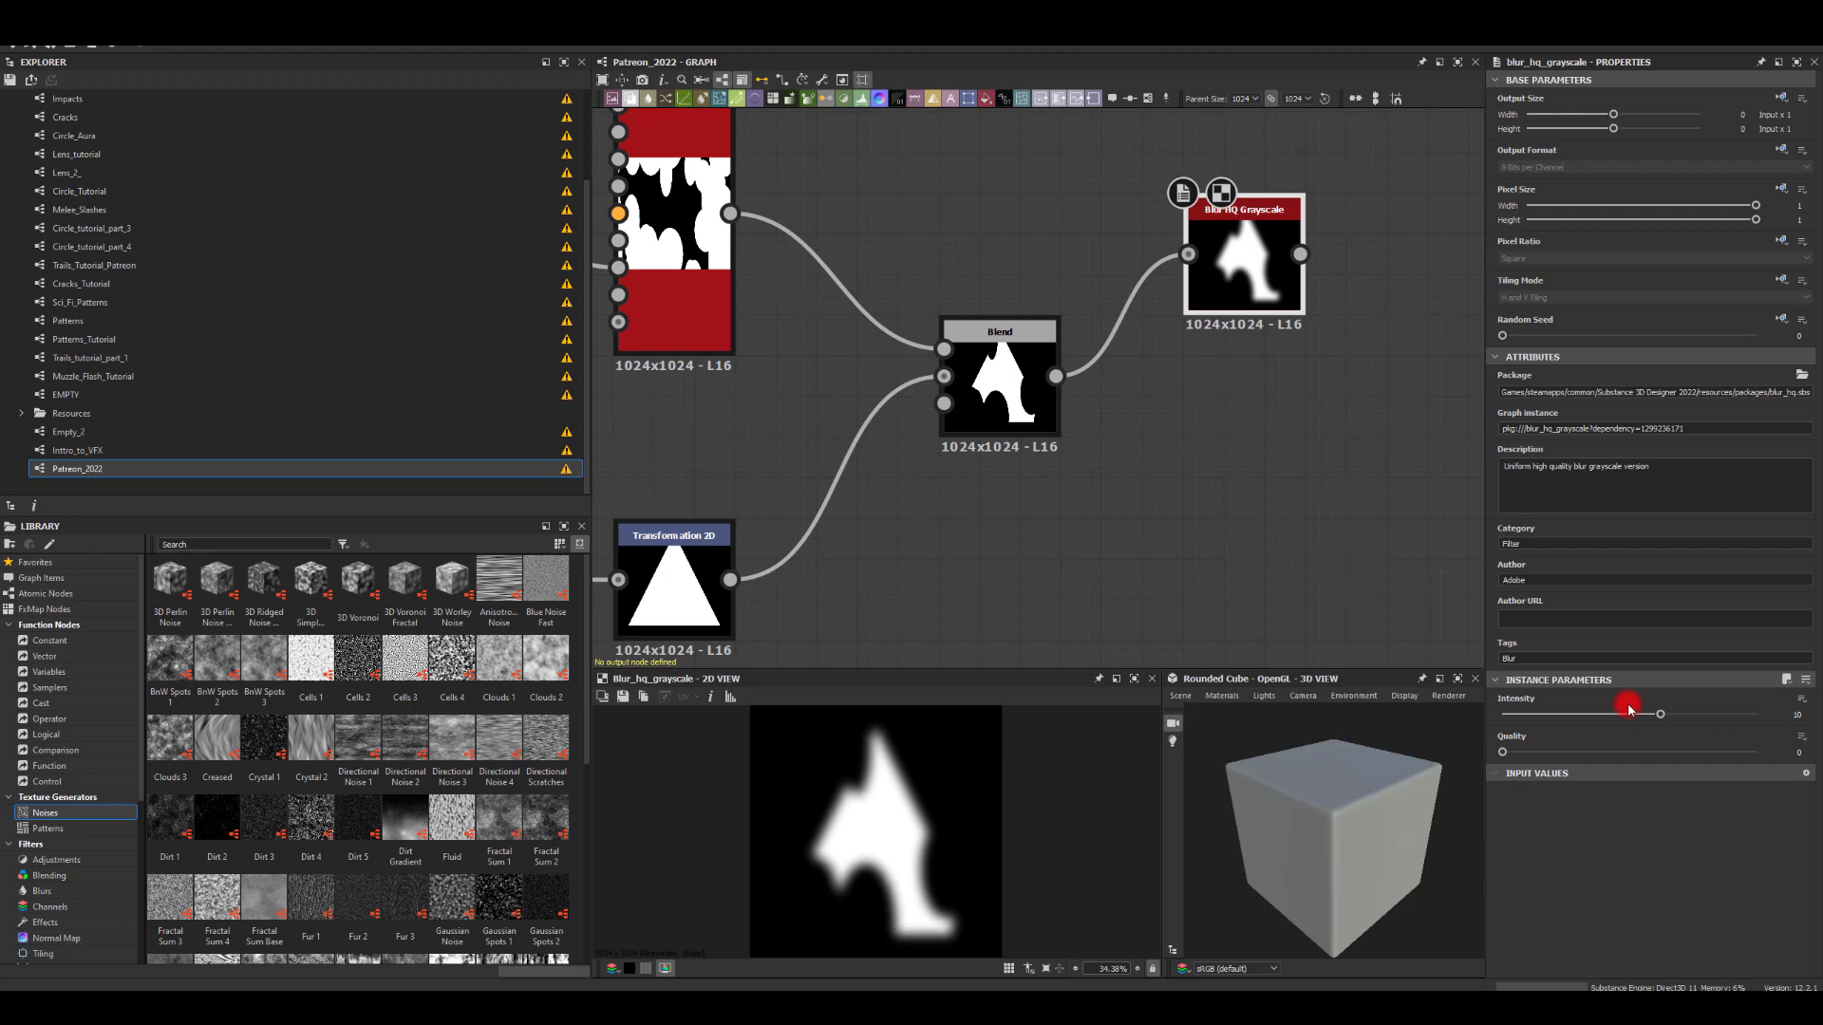
drag(1645, 714, 1689, 701)
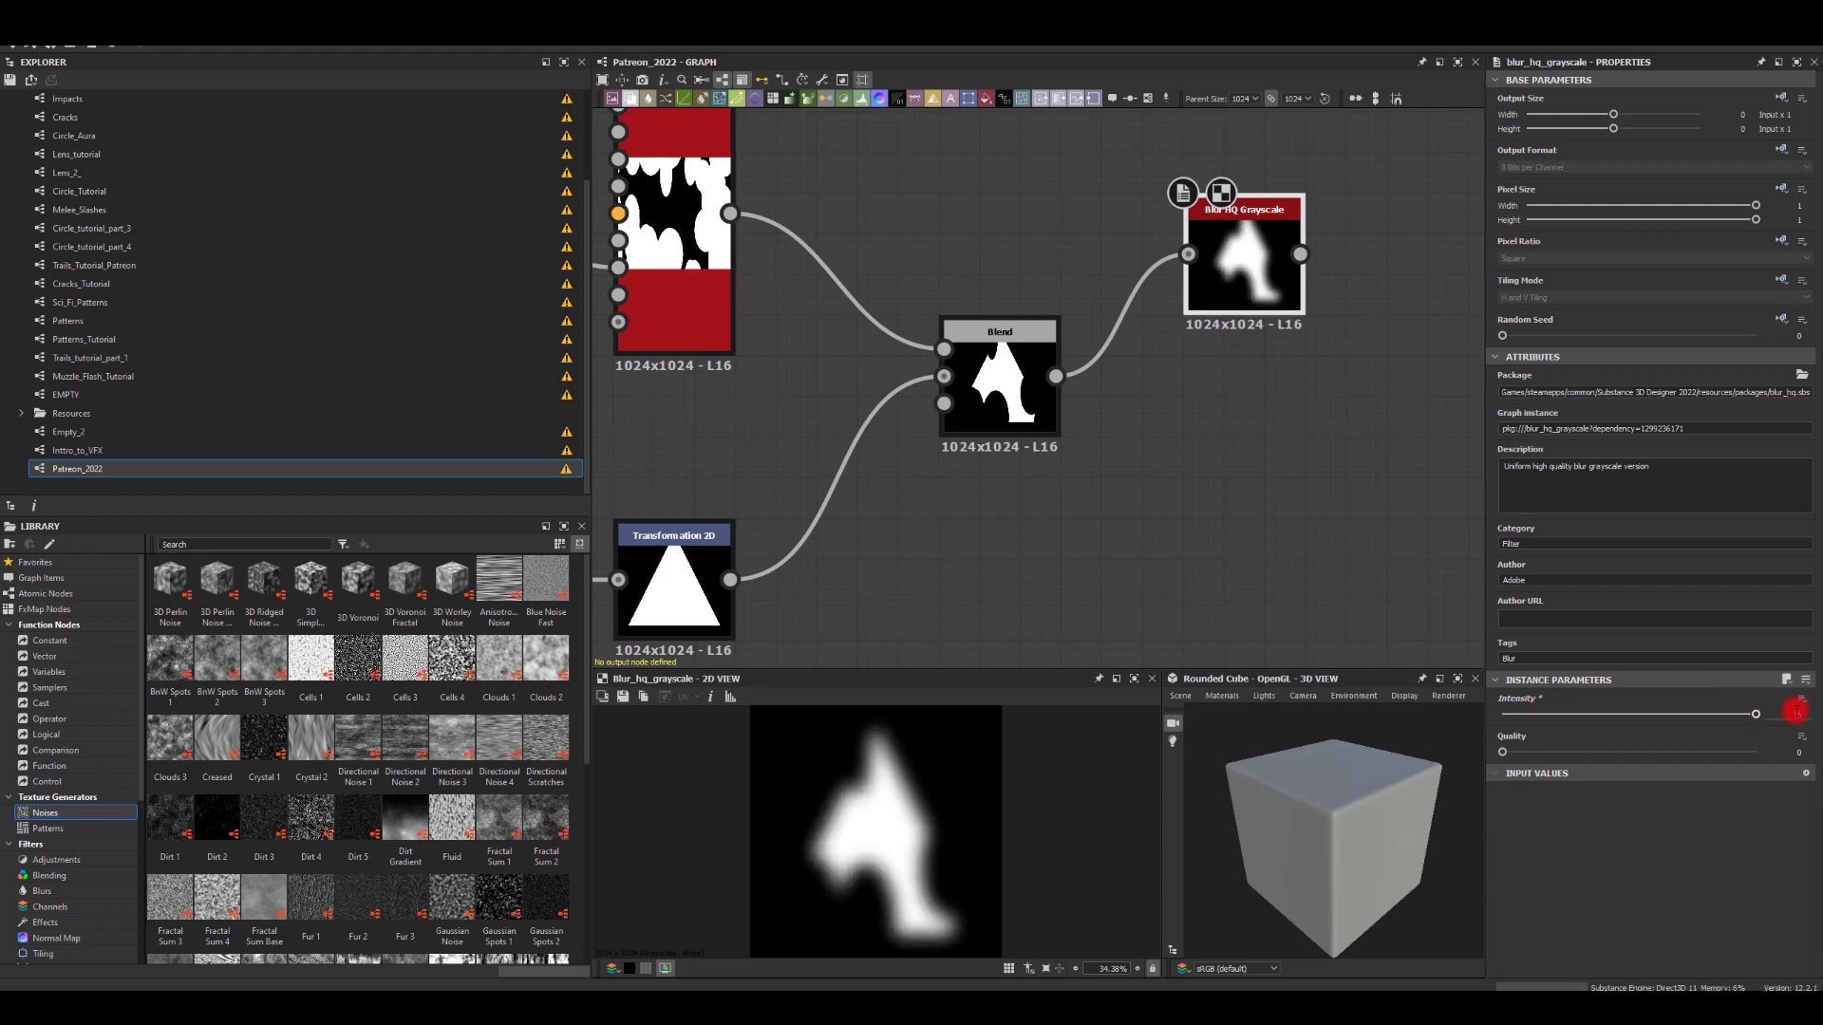
text(20)
key(Return)
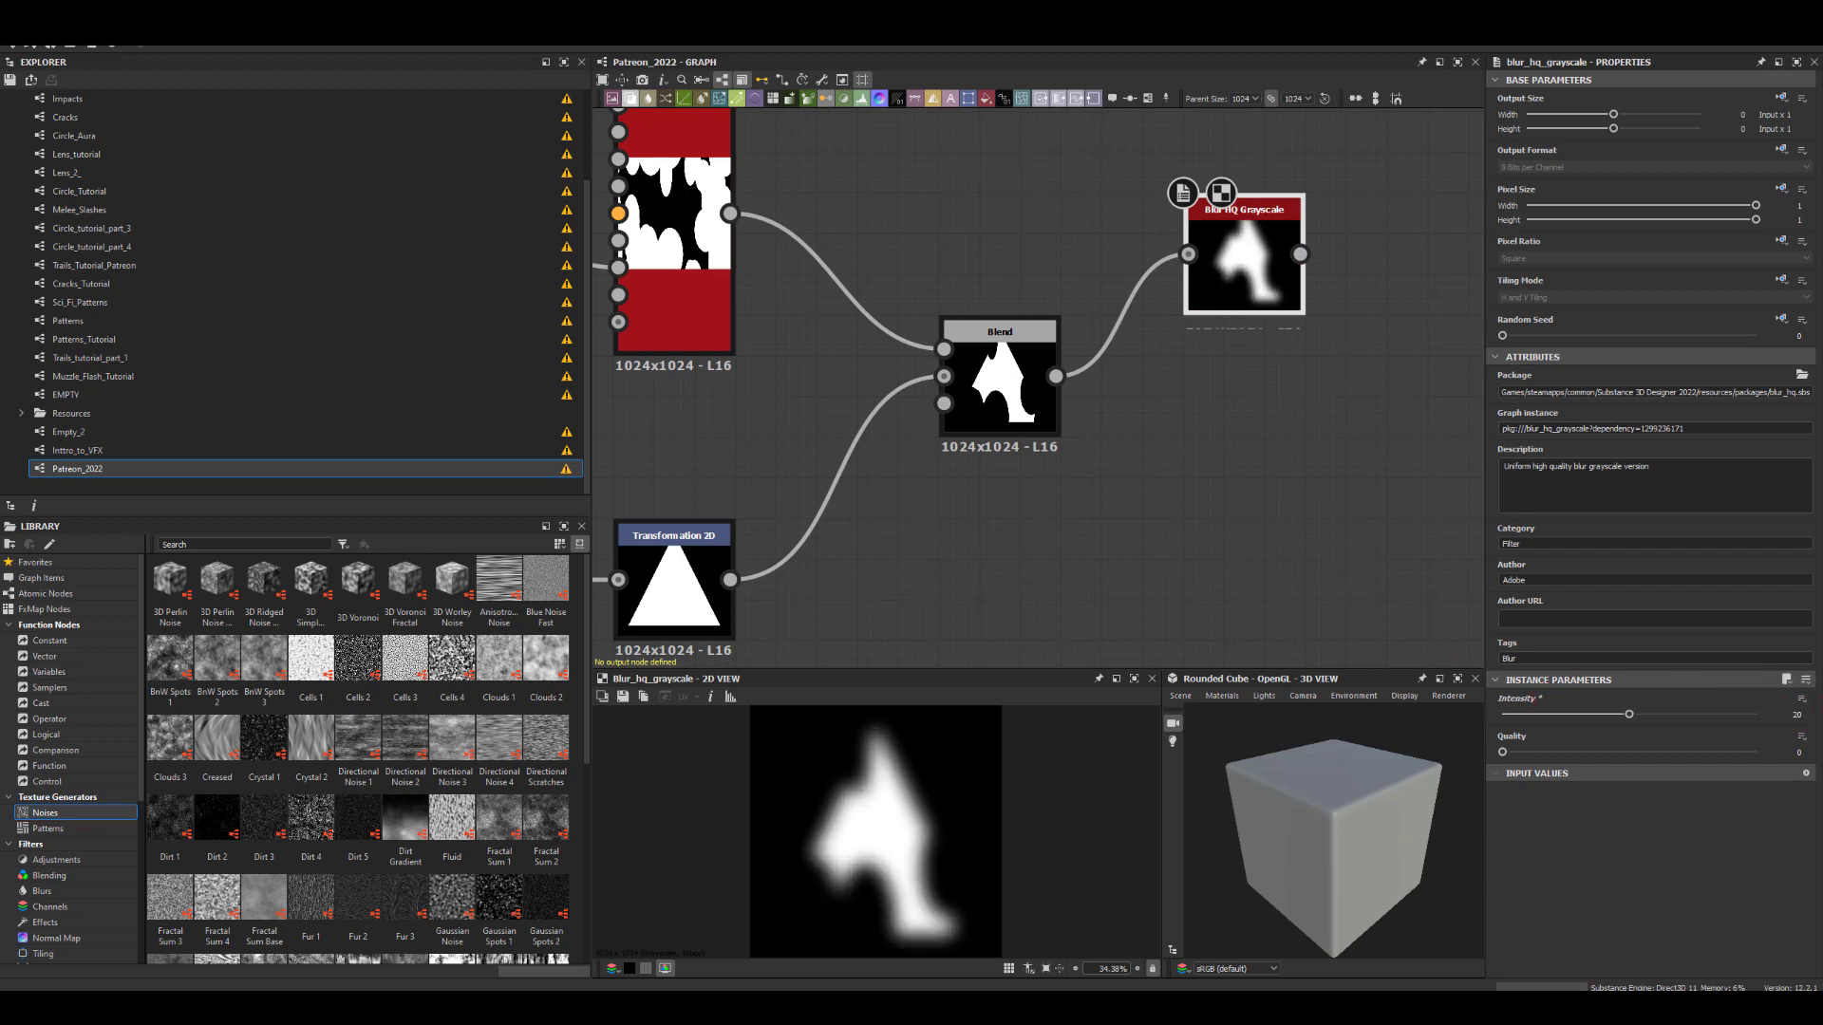
click(1792, 617)
Step: Add a second Blend that subtracts the blurred shape as foreground from the first Blend's output as background
middle_drag(1228, 465, 1113, 469)
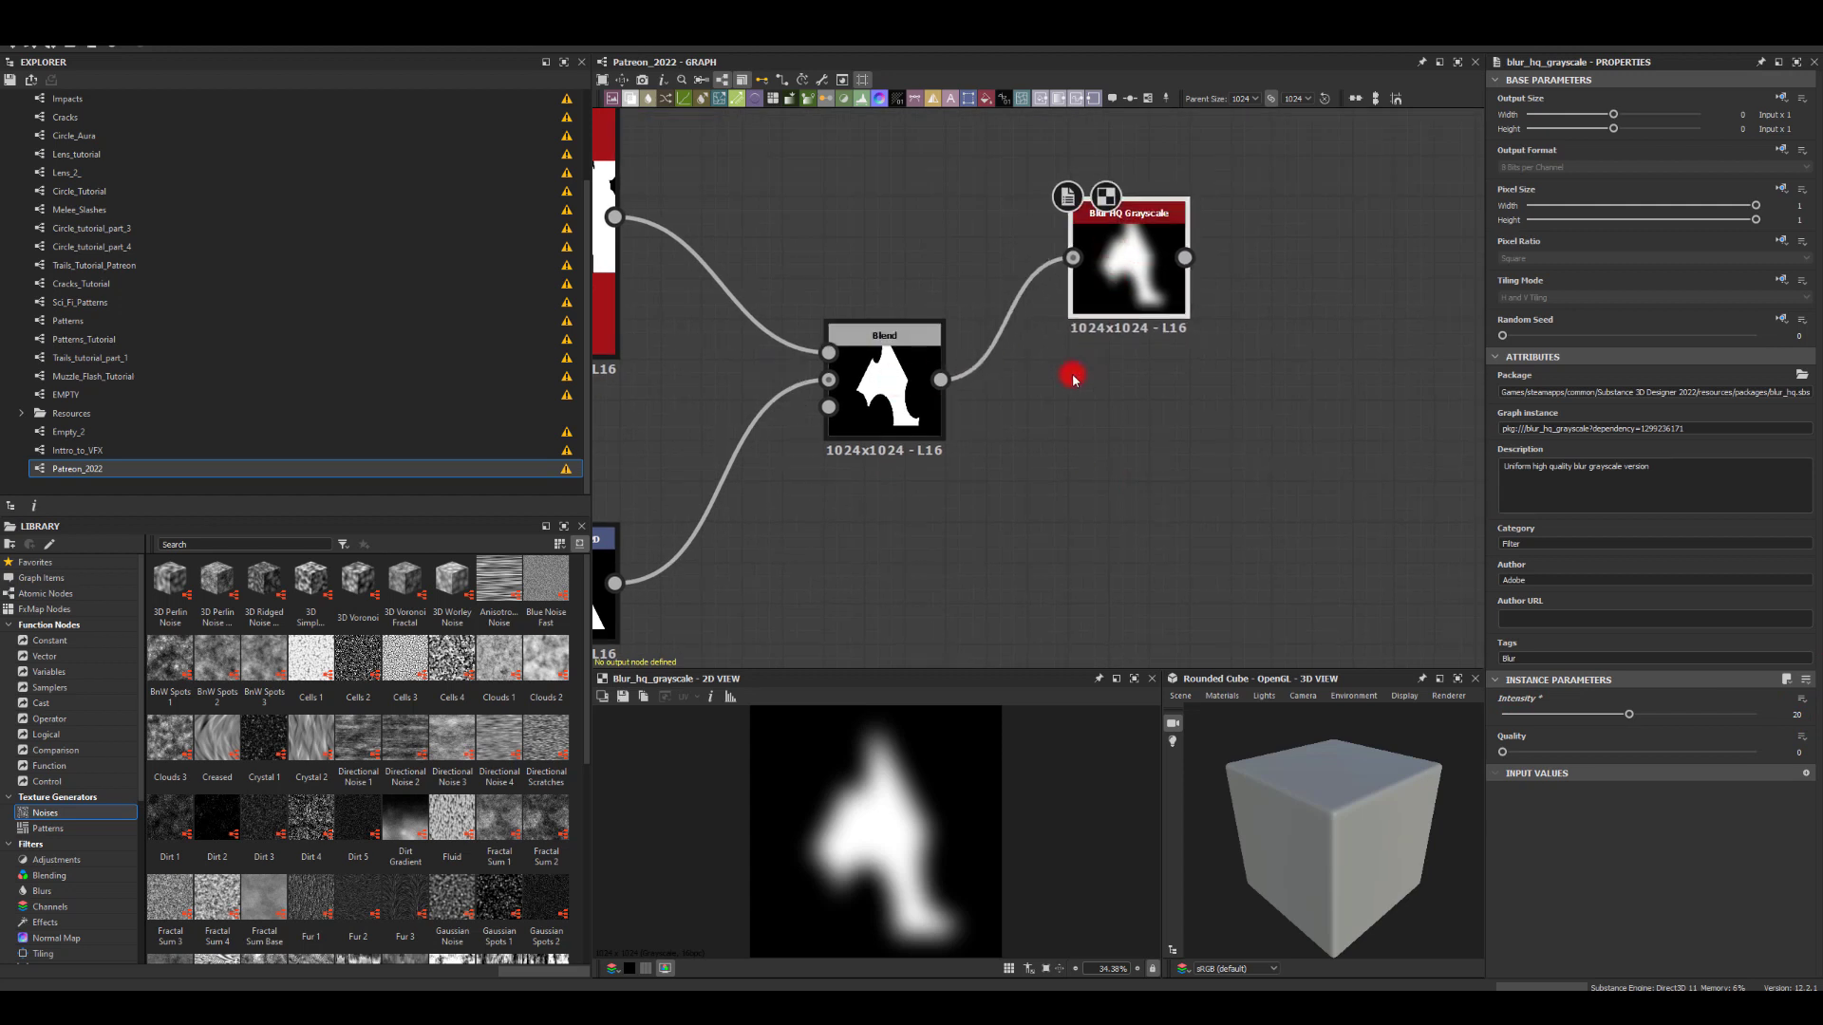
drag(940, 380, 1344, 492)
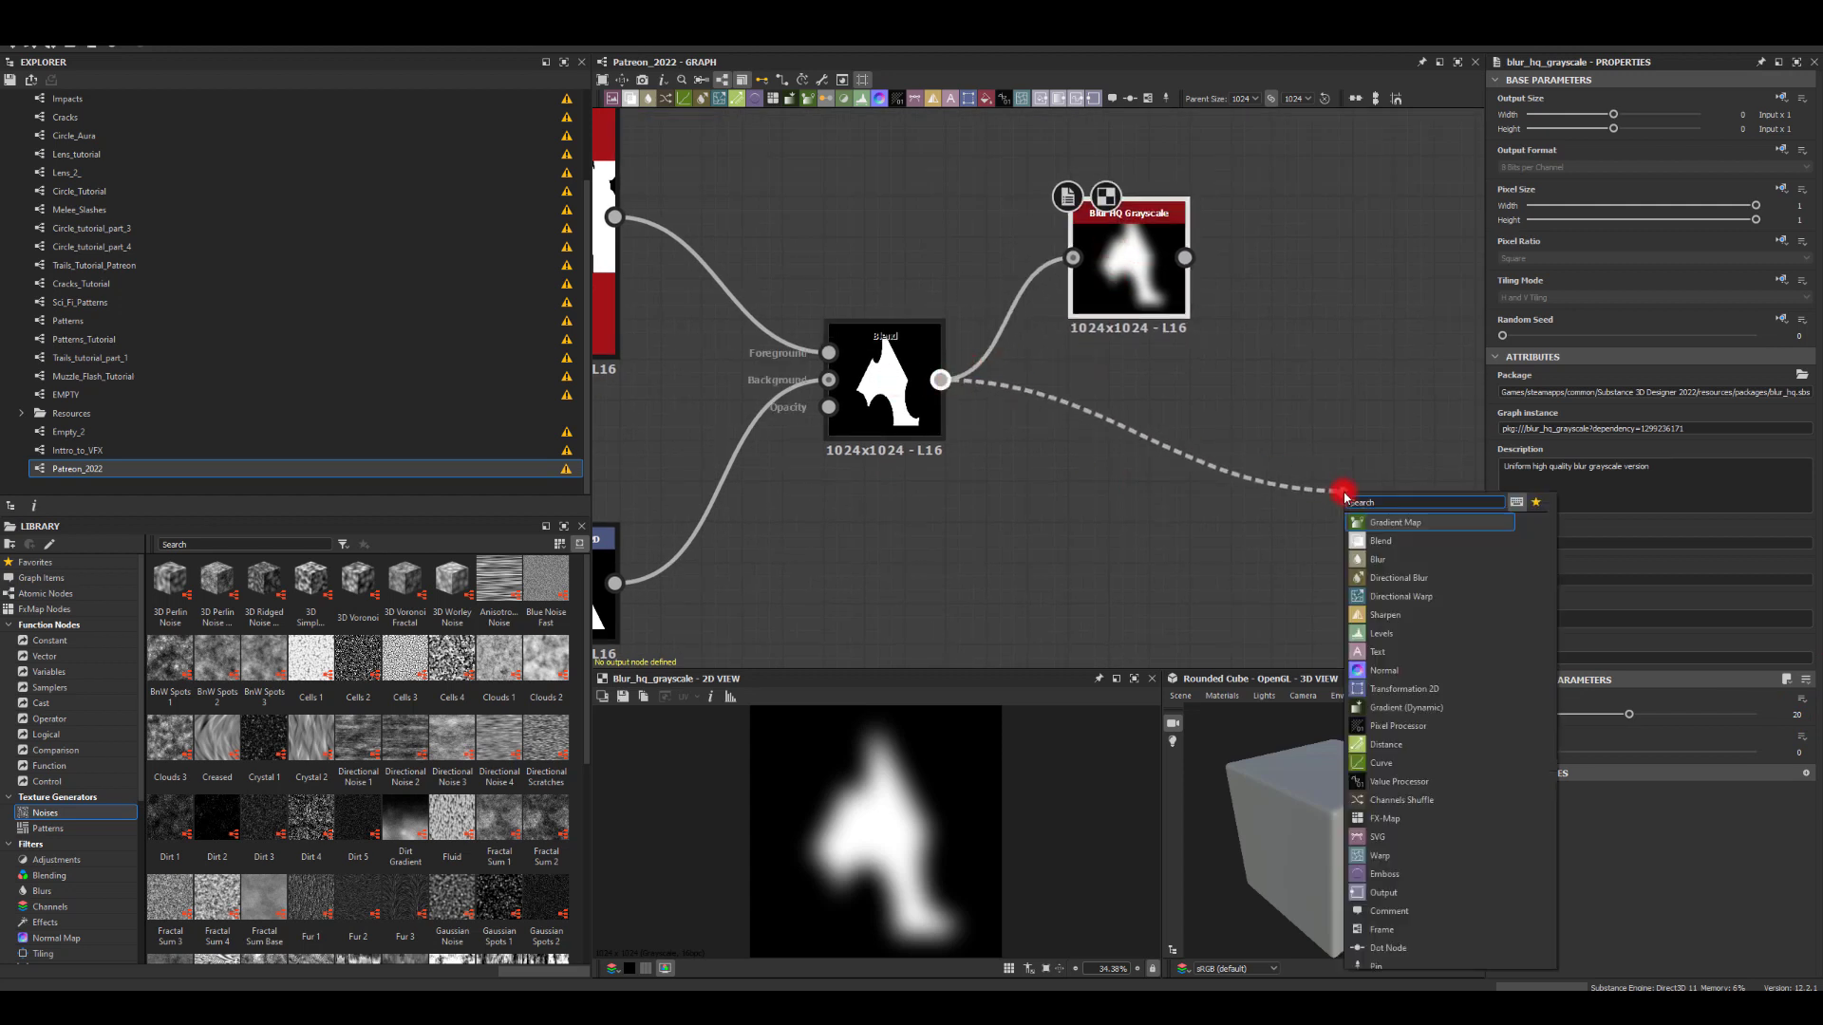
text(bl)
click(1403, 520)
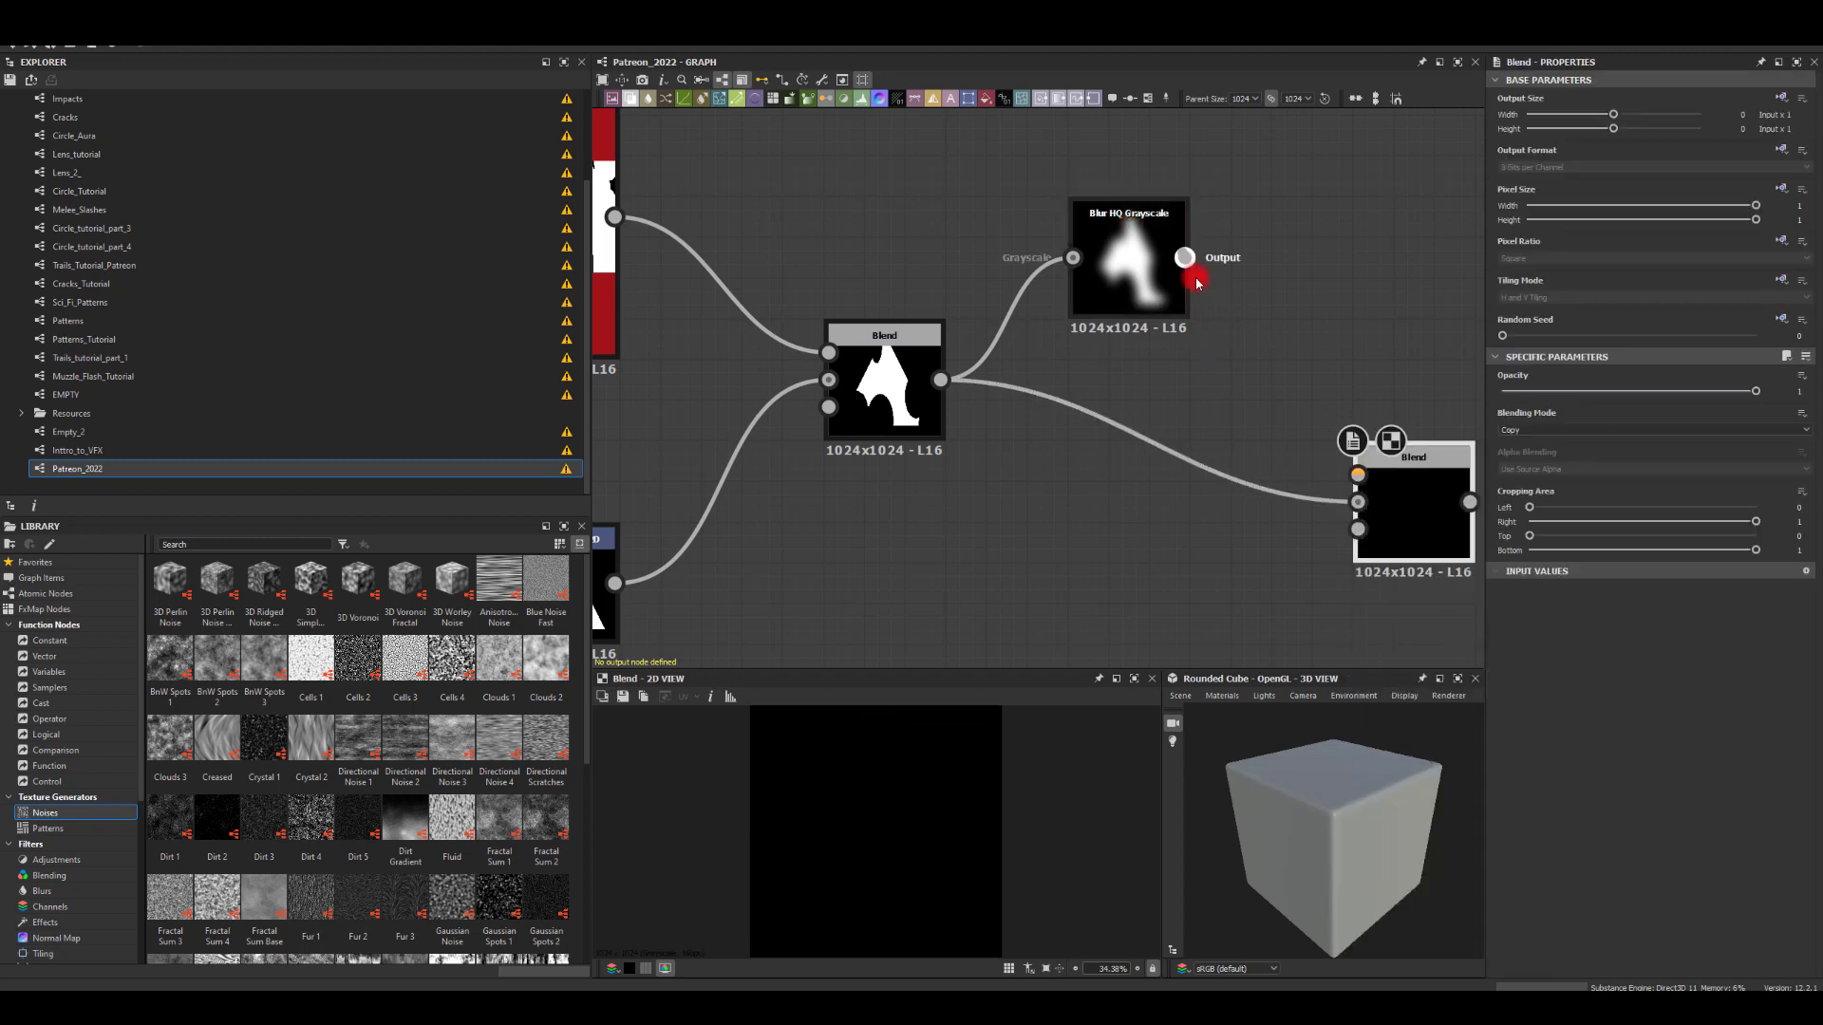
drag(1185, 257, 1357, 475)
middle_drag(1375, 358, 1241, 303)
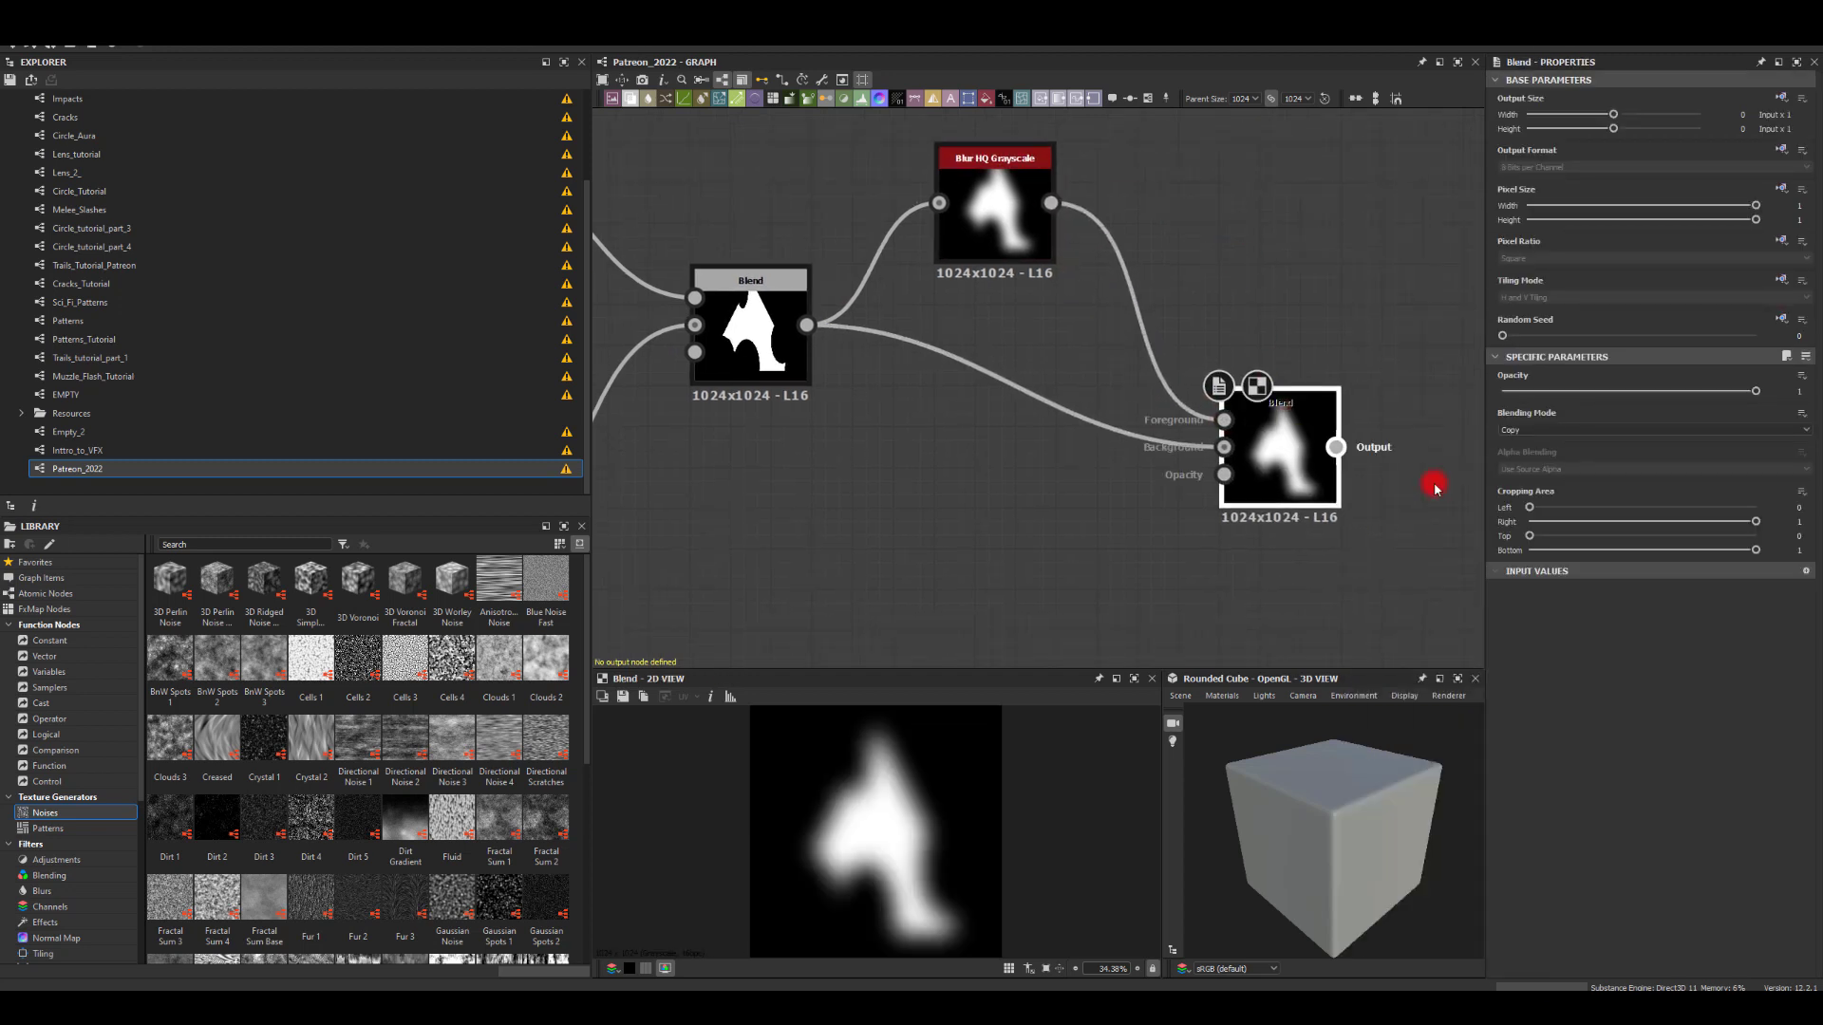
click(1512, 432)
click(1517, 465)
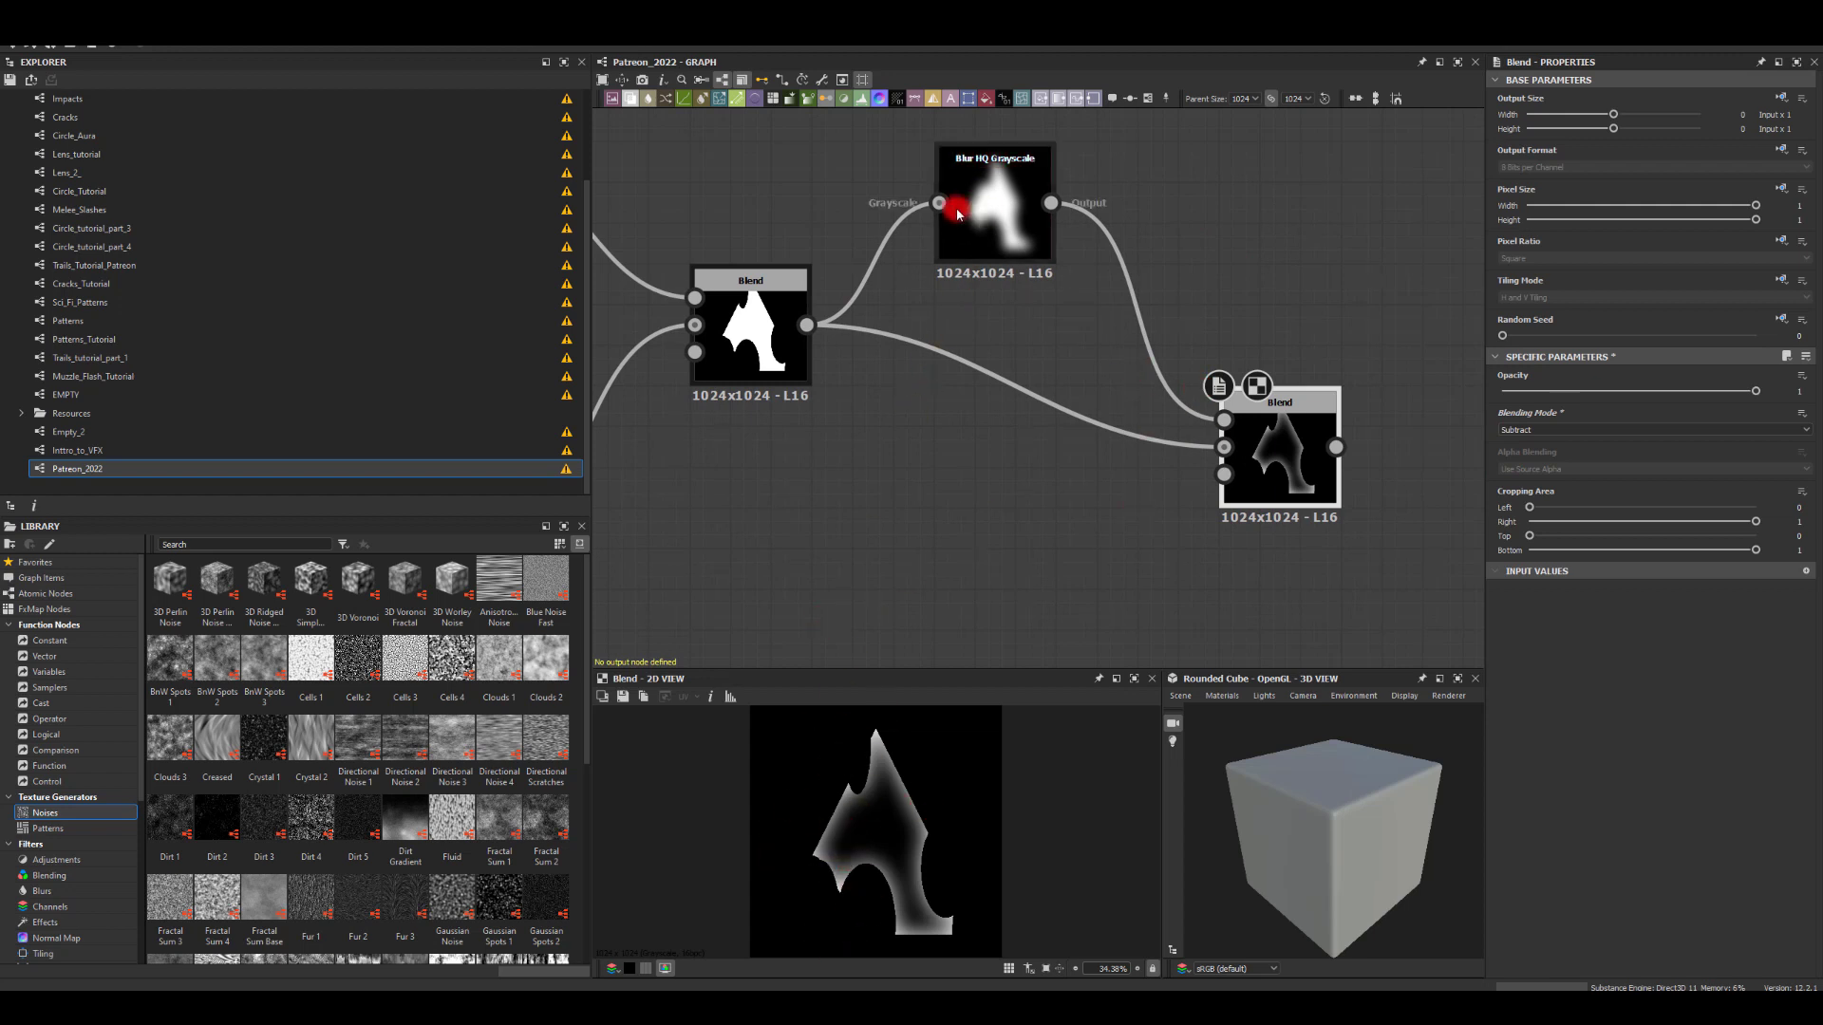
Step: Insert a Transformation 2D node between the Blur HQ Grayscale and the second Blend's foreground
drag(1191, 195, 1224, 420)
text(tr)
click(1213, 224)
drag(1225, 253, 1184, 253)
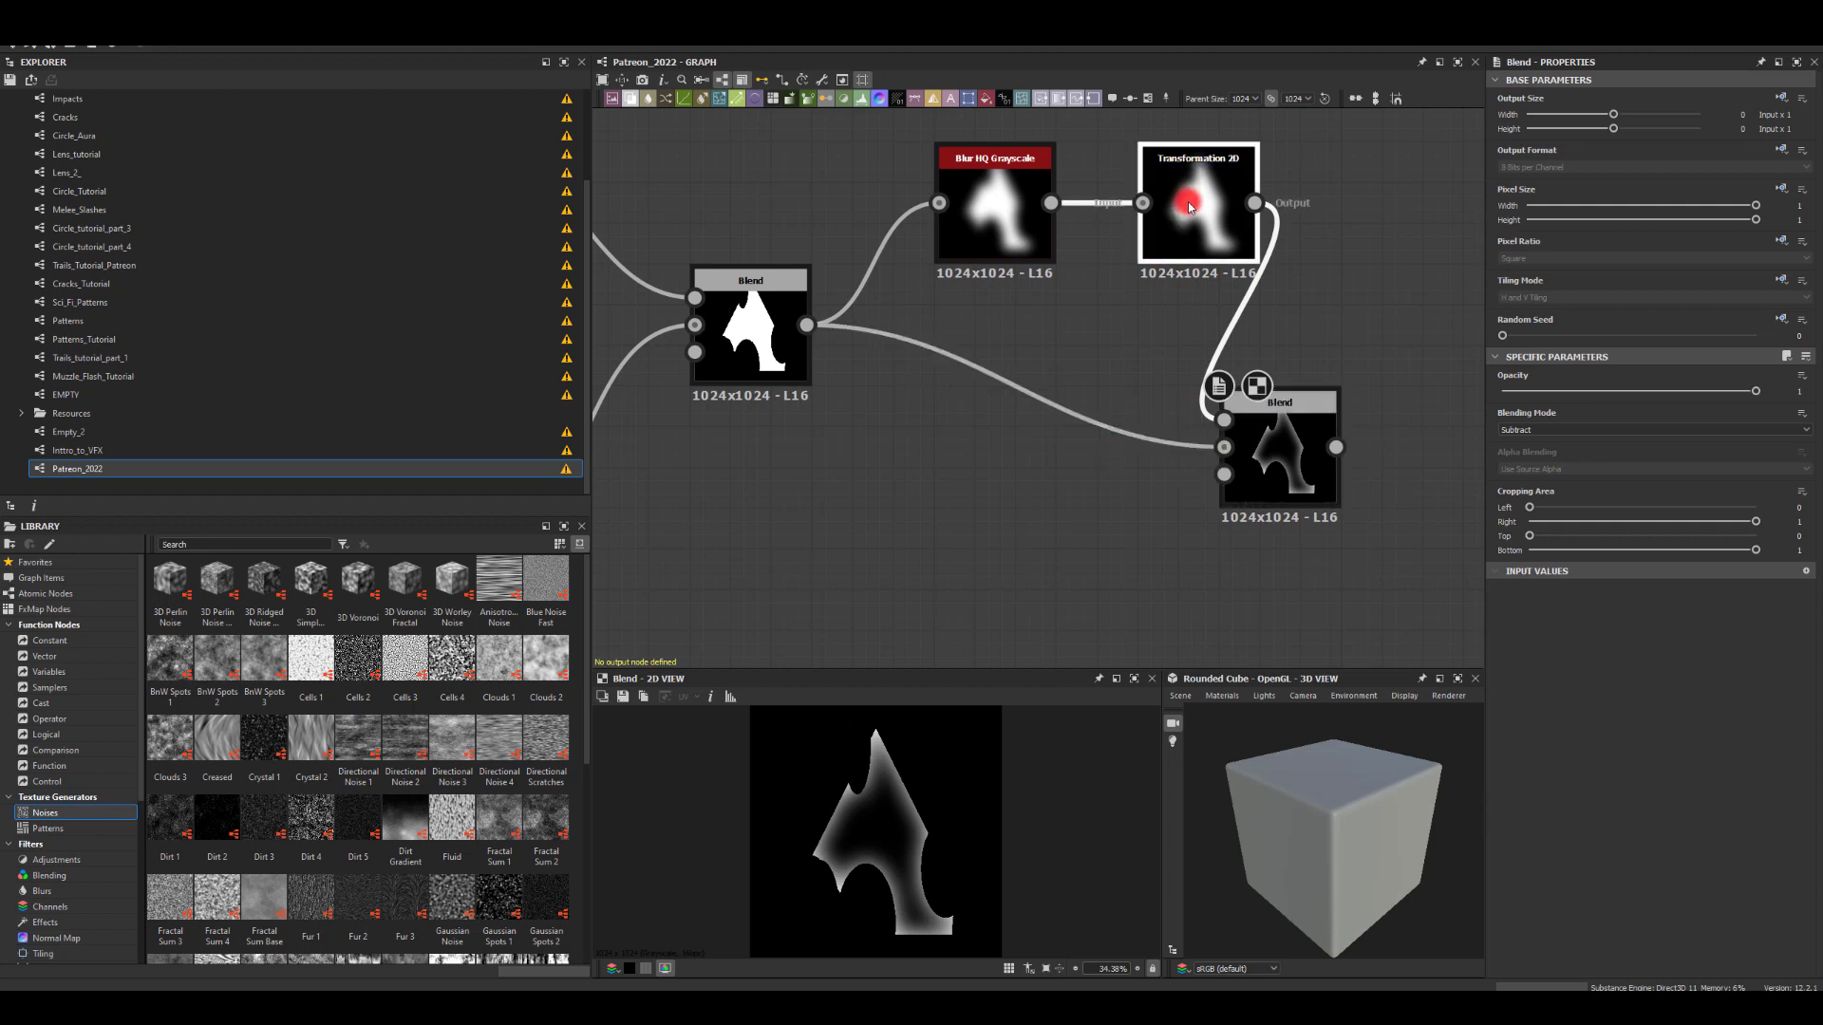
Step: Shift the blurred shape downward and rotate it slightly, with an Offset of about X 0.04 and Y -0.15
click(1166, 238)
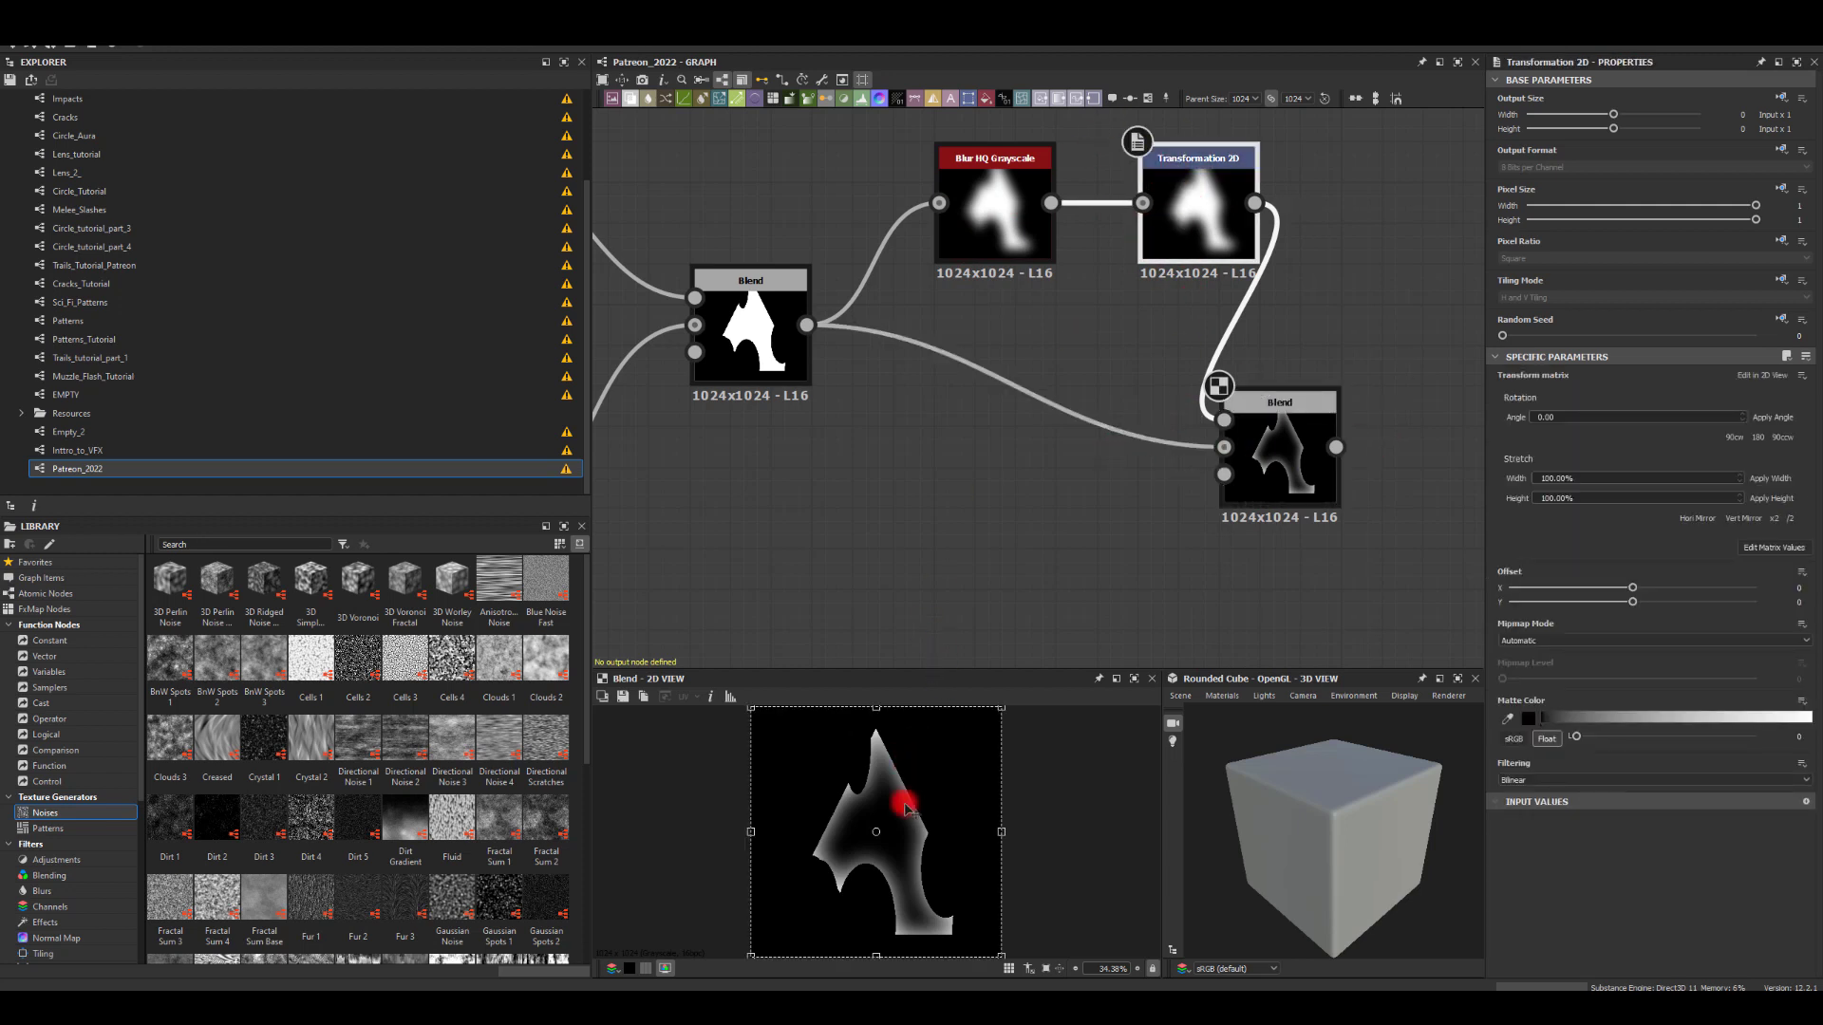
drag(907, 809, 924, 851)
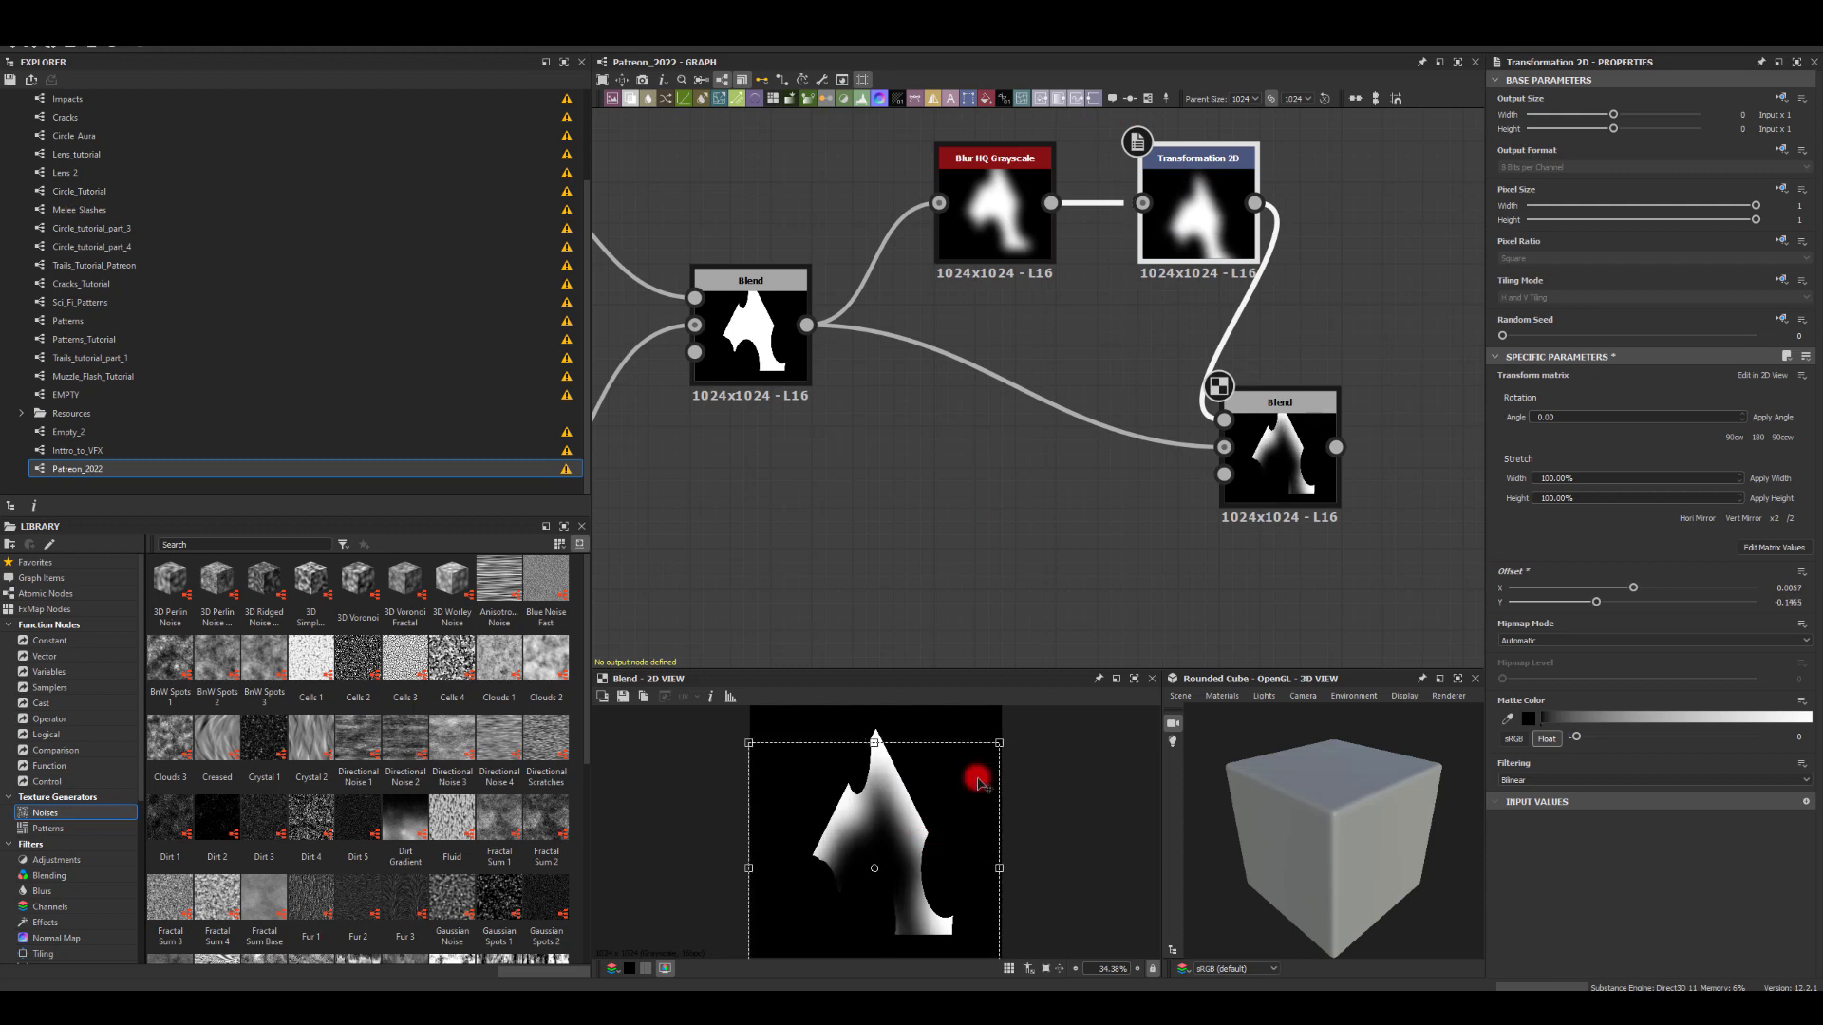
mouse_move(1008, 729)
mouse_down()
mouse_move(1033, 740)
mouse_move(1006, 747)
mouse_up()
drag(919, 814, 913, 833)
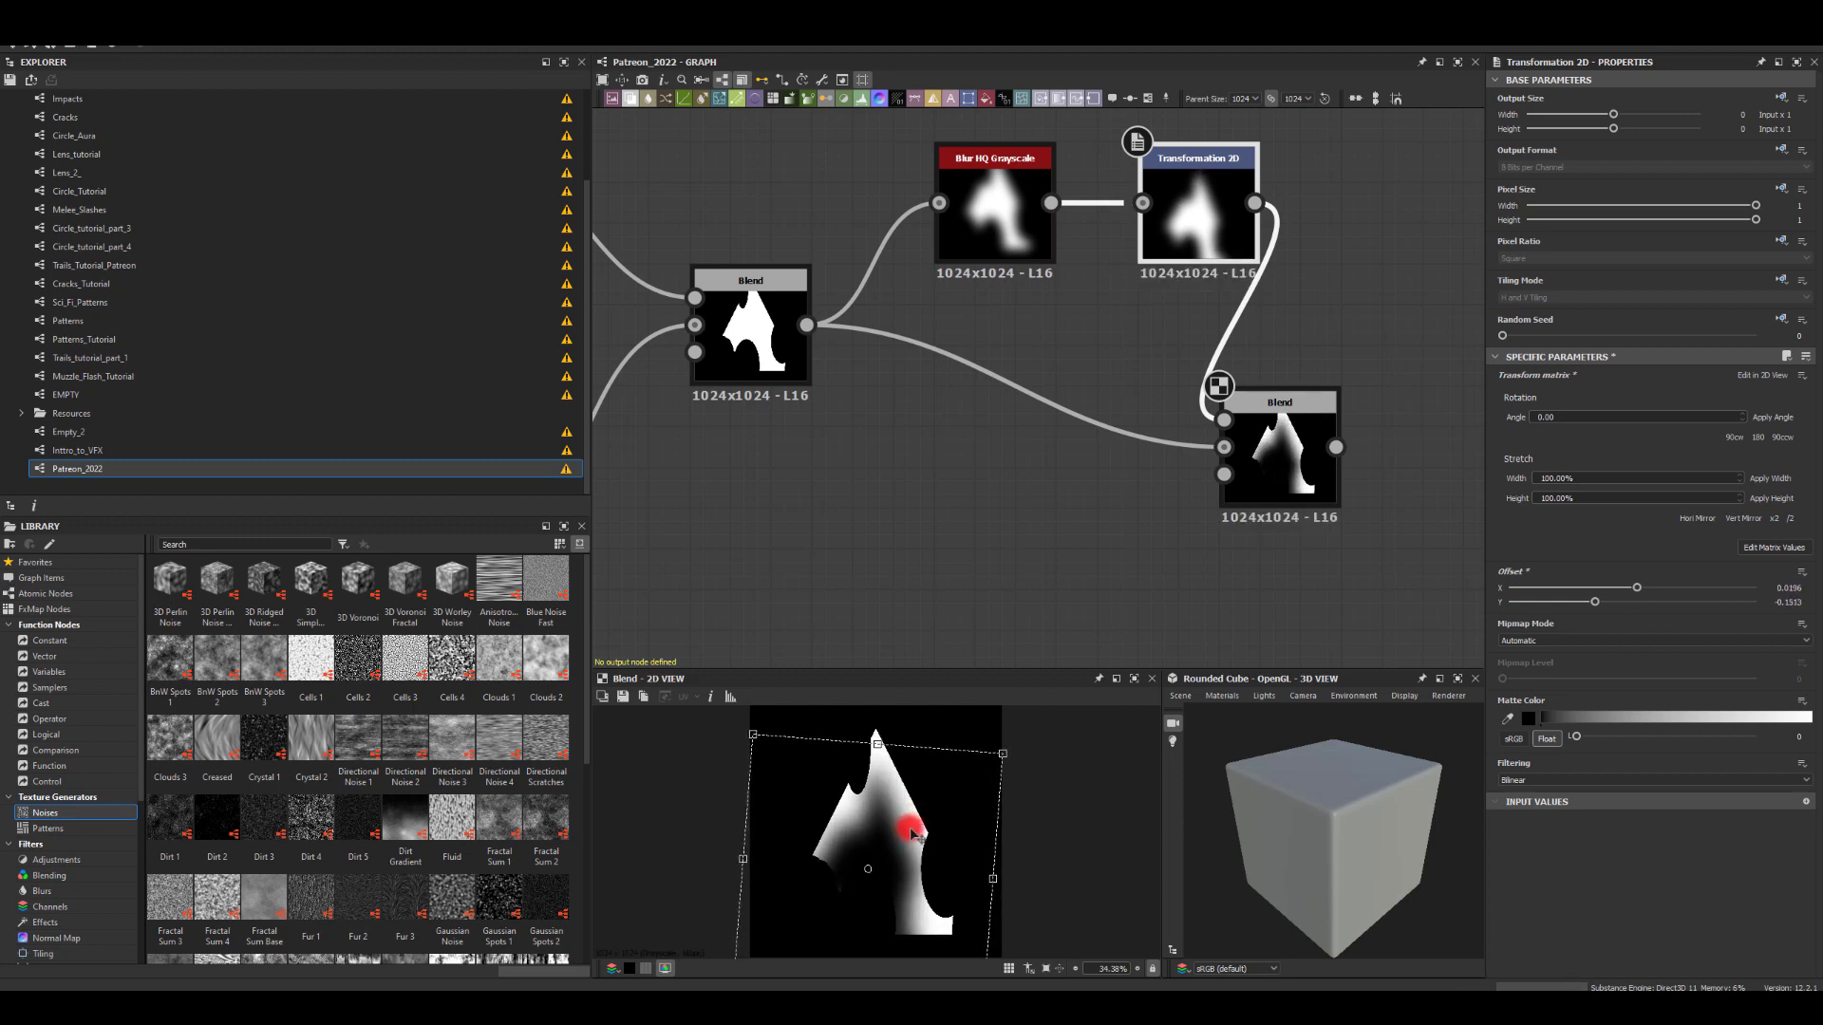
Step: Add a Histogram Scan after the second Blend with Position 0.17 and Contrast 0.28
middle_drag(1286, 289, 985, 309)
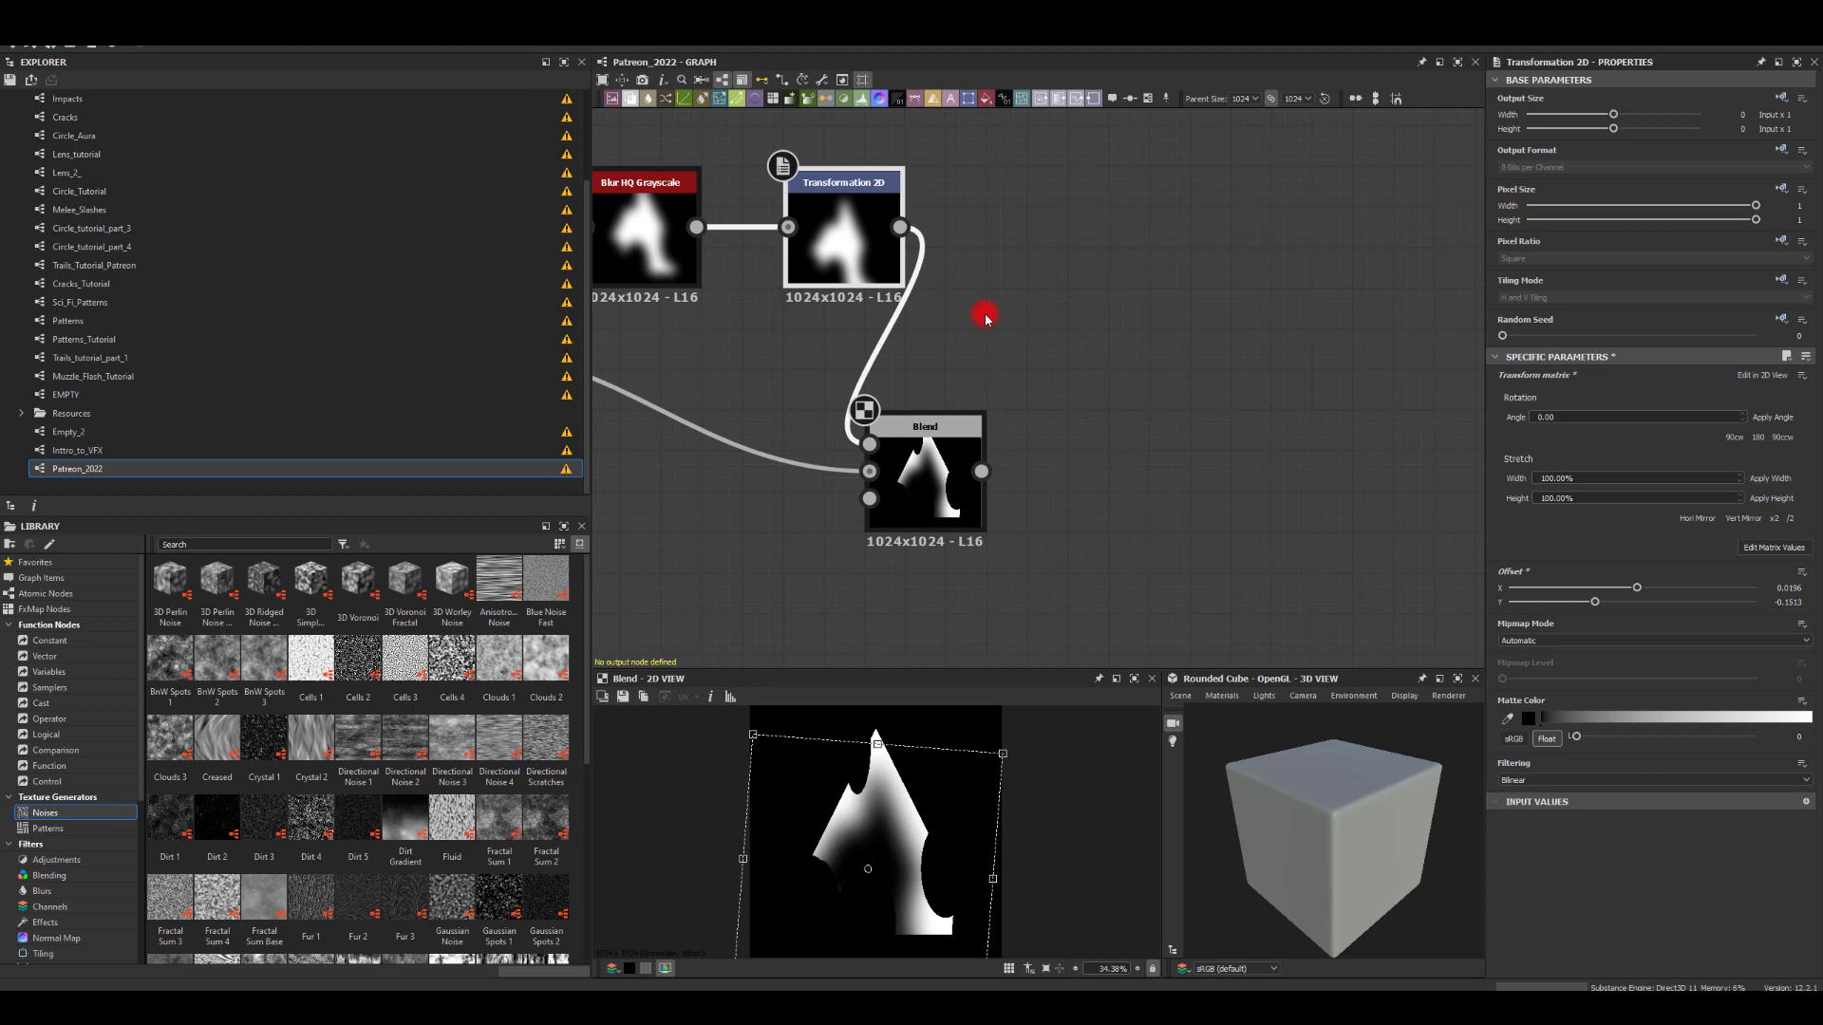
drag(1033, 459, 1094, 424)
text(scan)
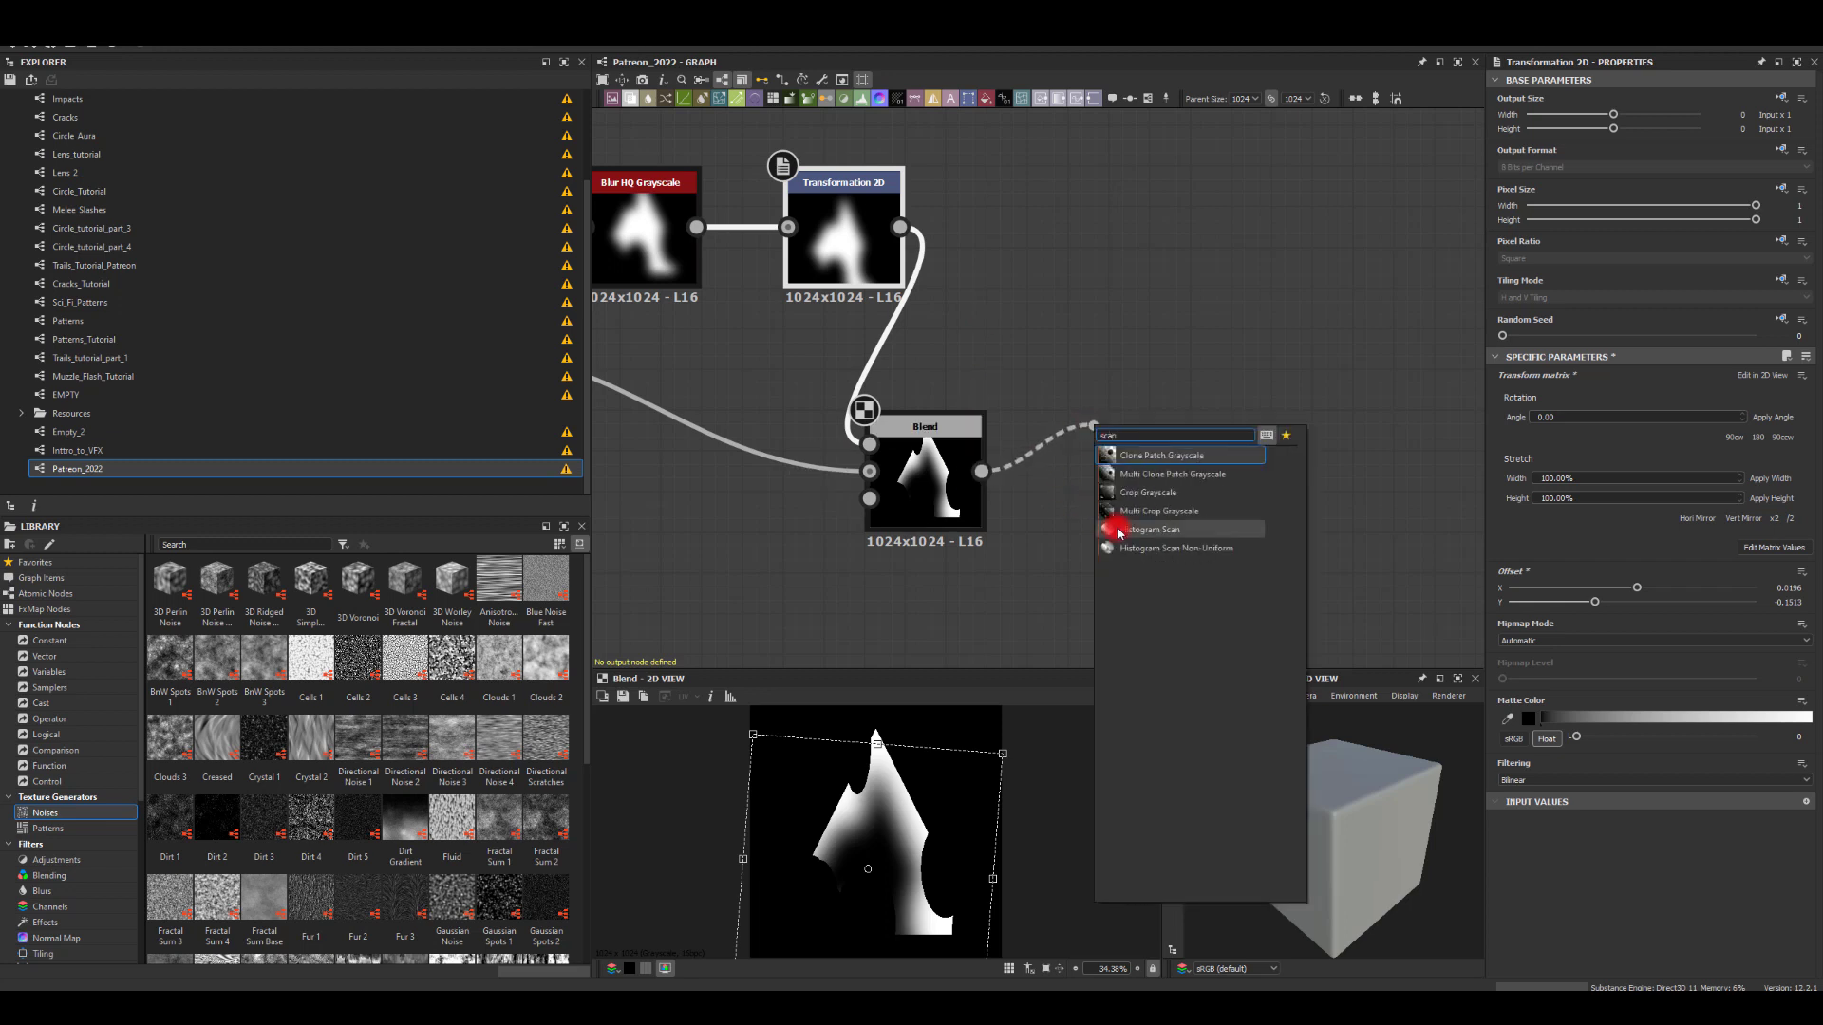
click(1120, 534)
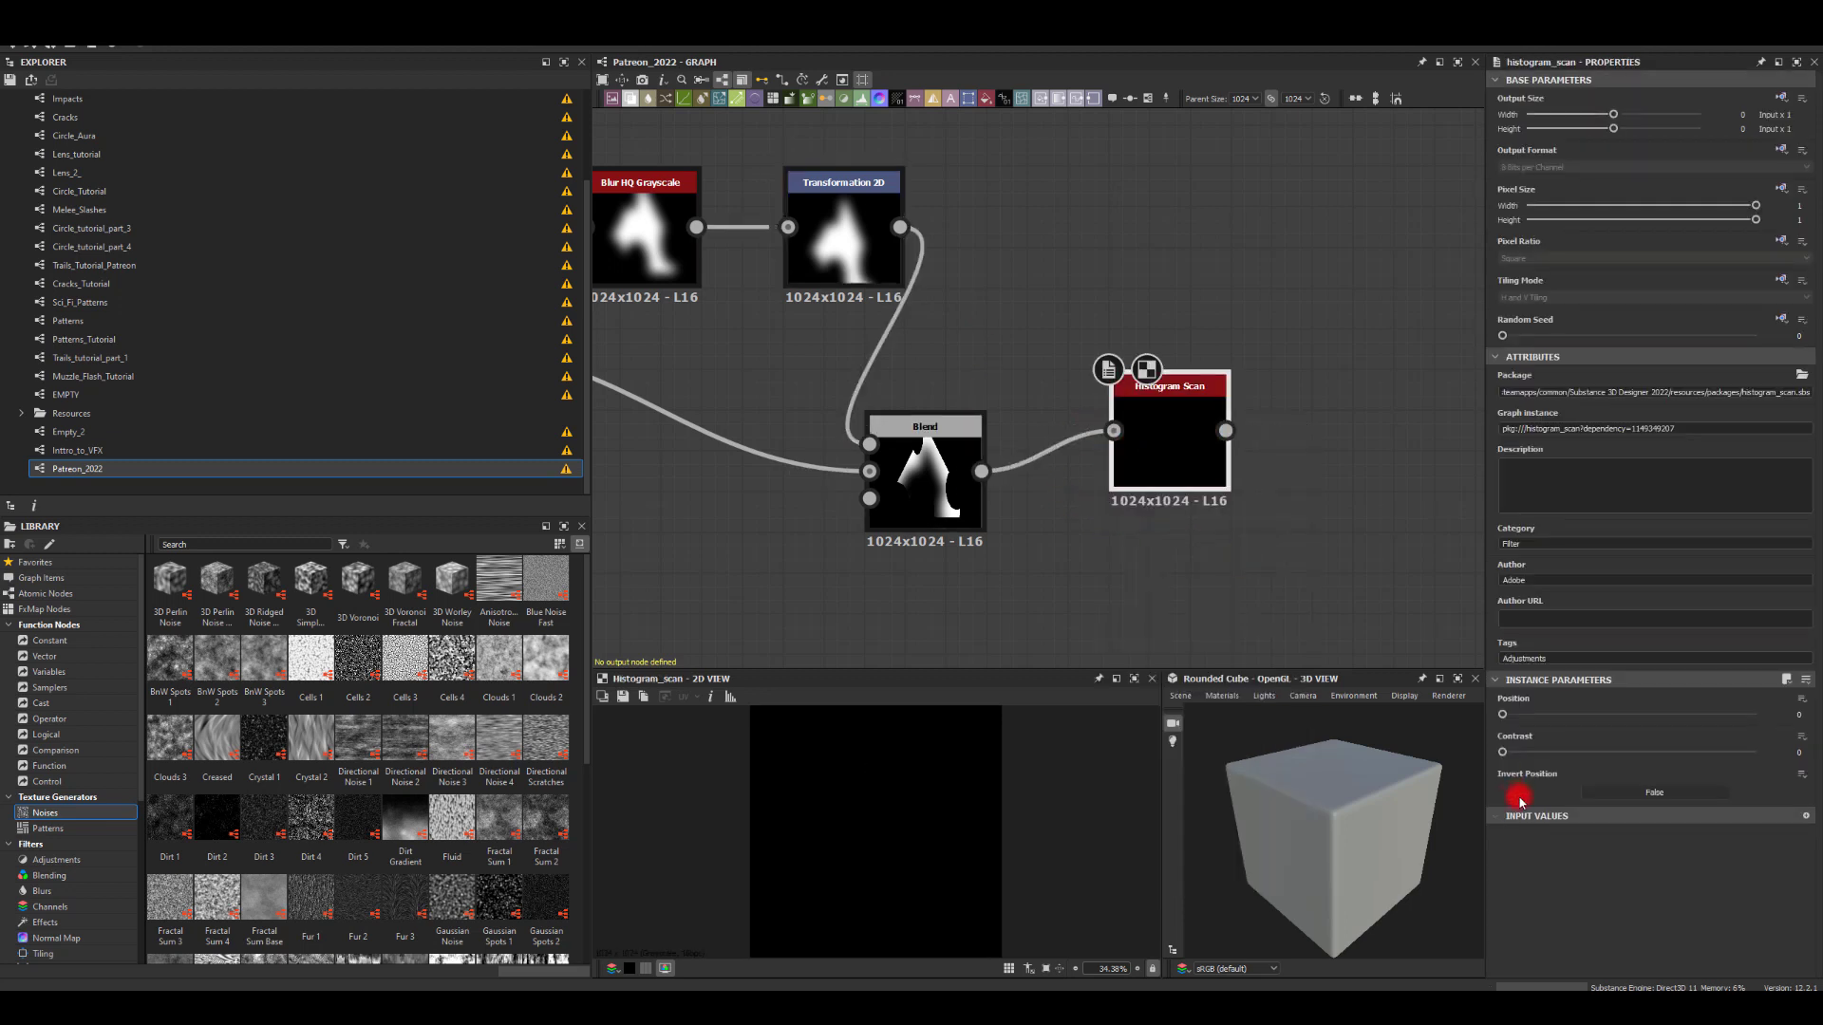
drag(1503, 716, 1576, 767)
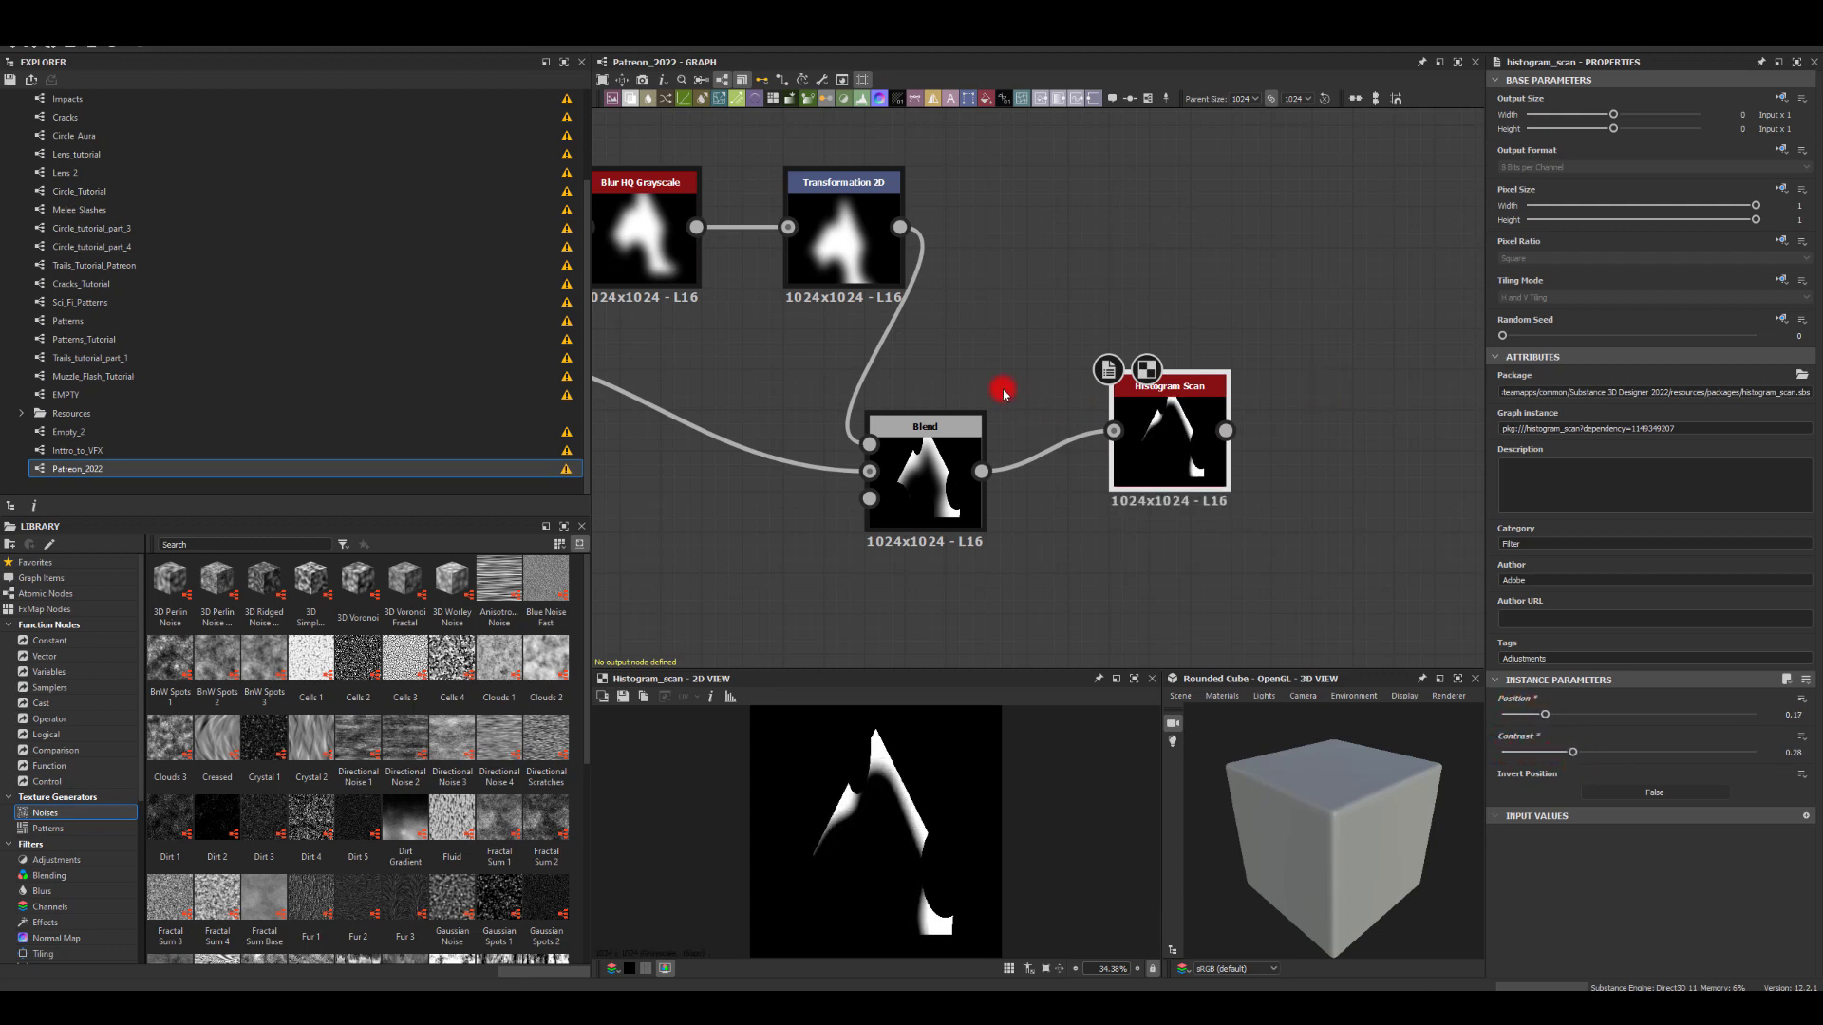
Step: Branch a Blur HQ Grayscale node off the second Blend's output and set its Intensity to 3
drag(981, 471, 1187, 253)
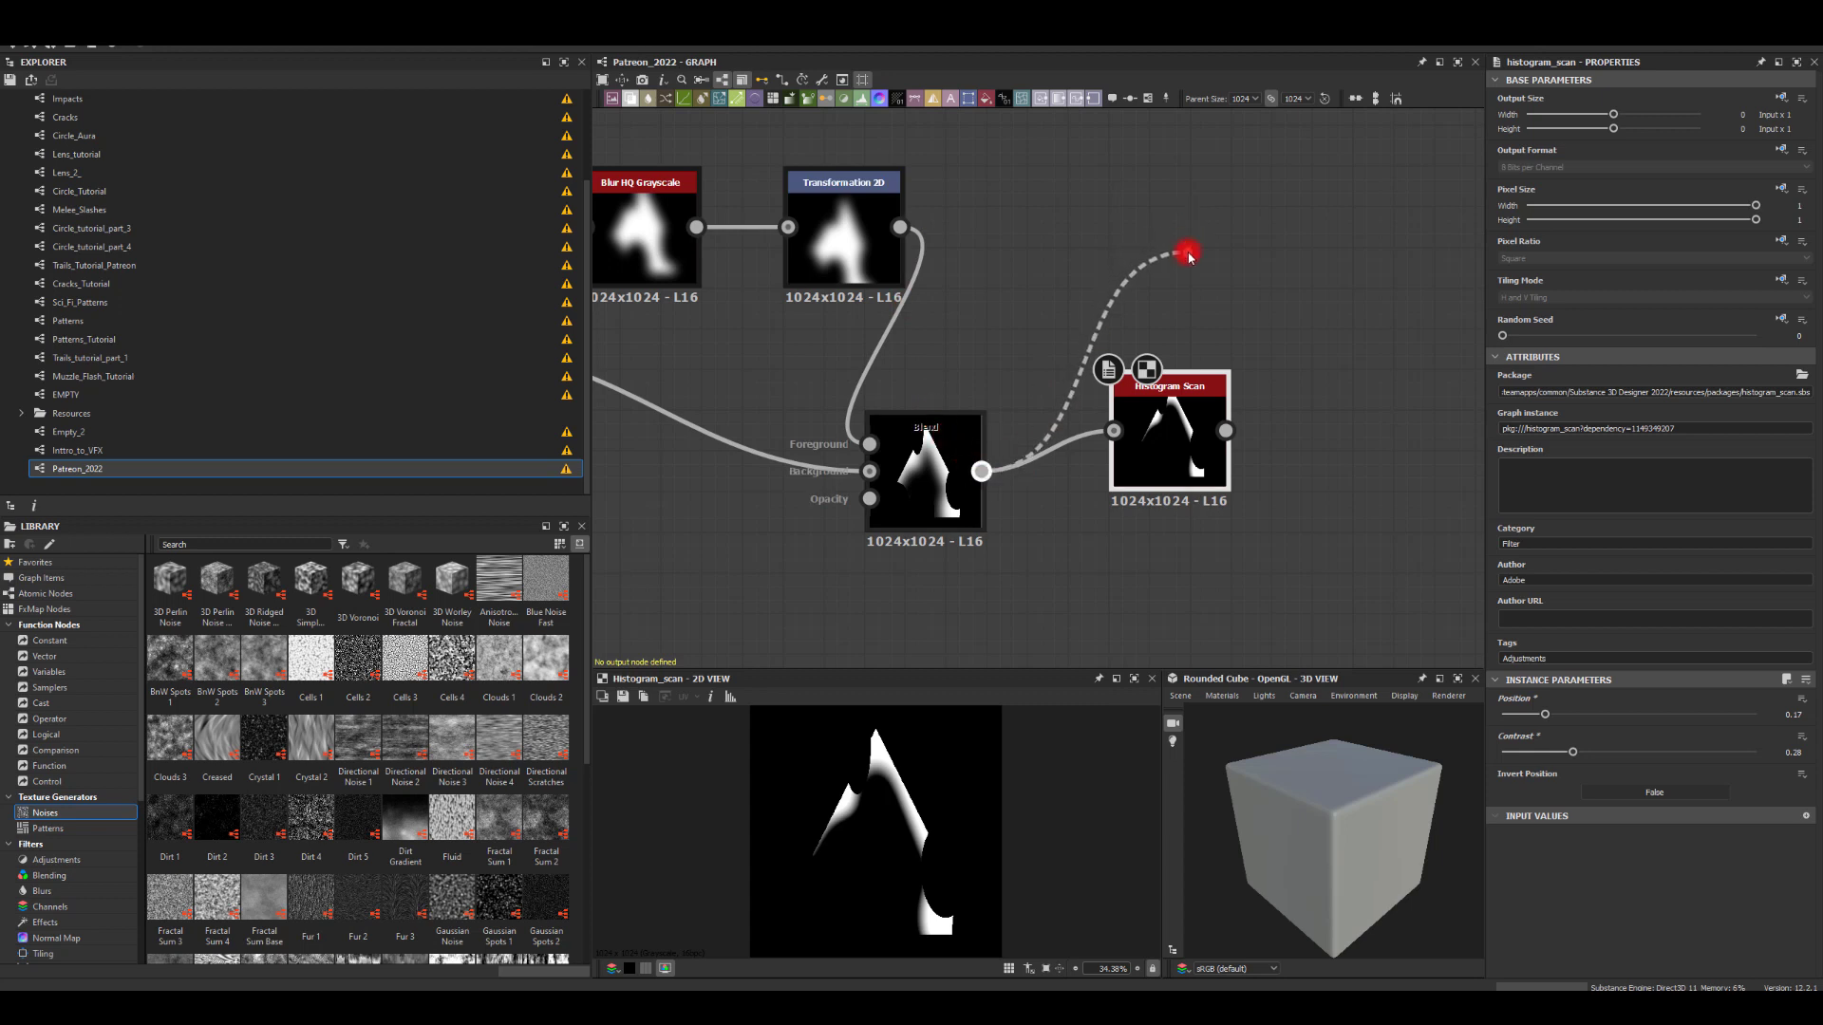
text(bl)
click(1234, 320)
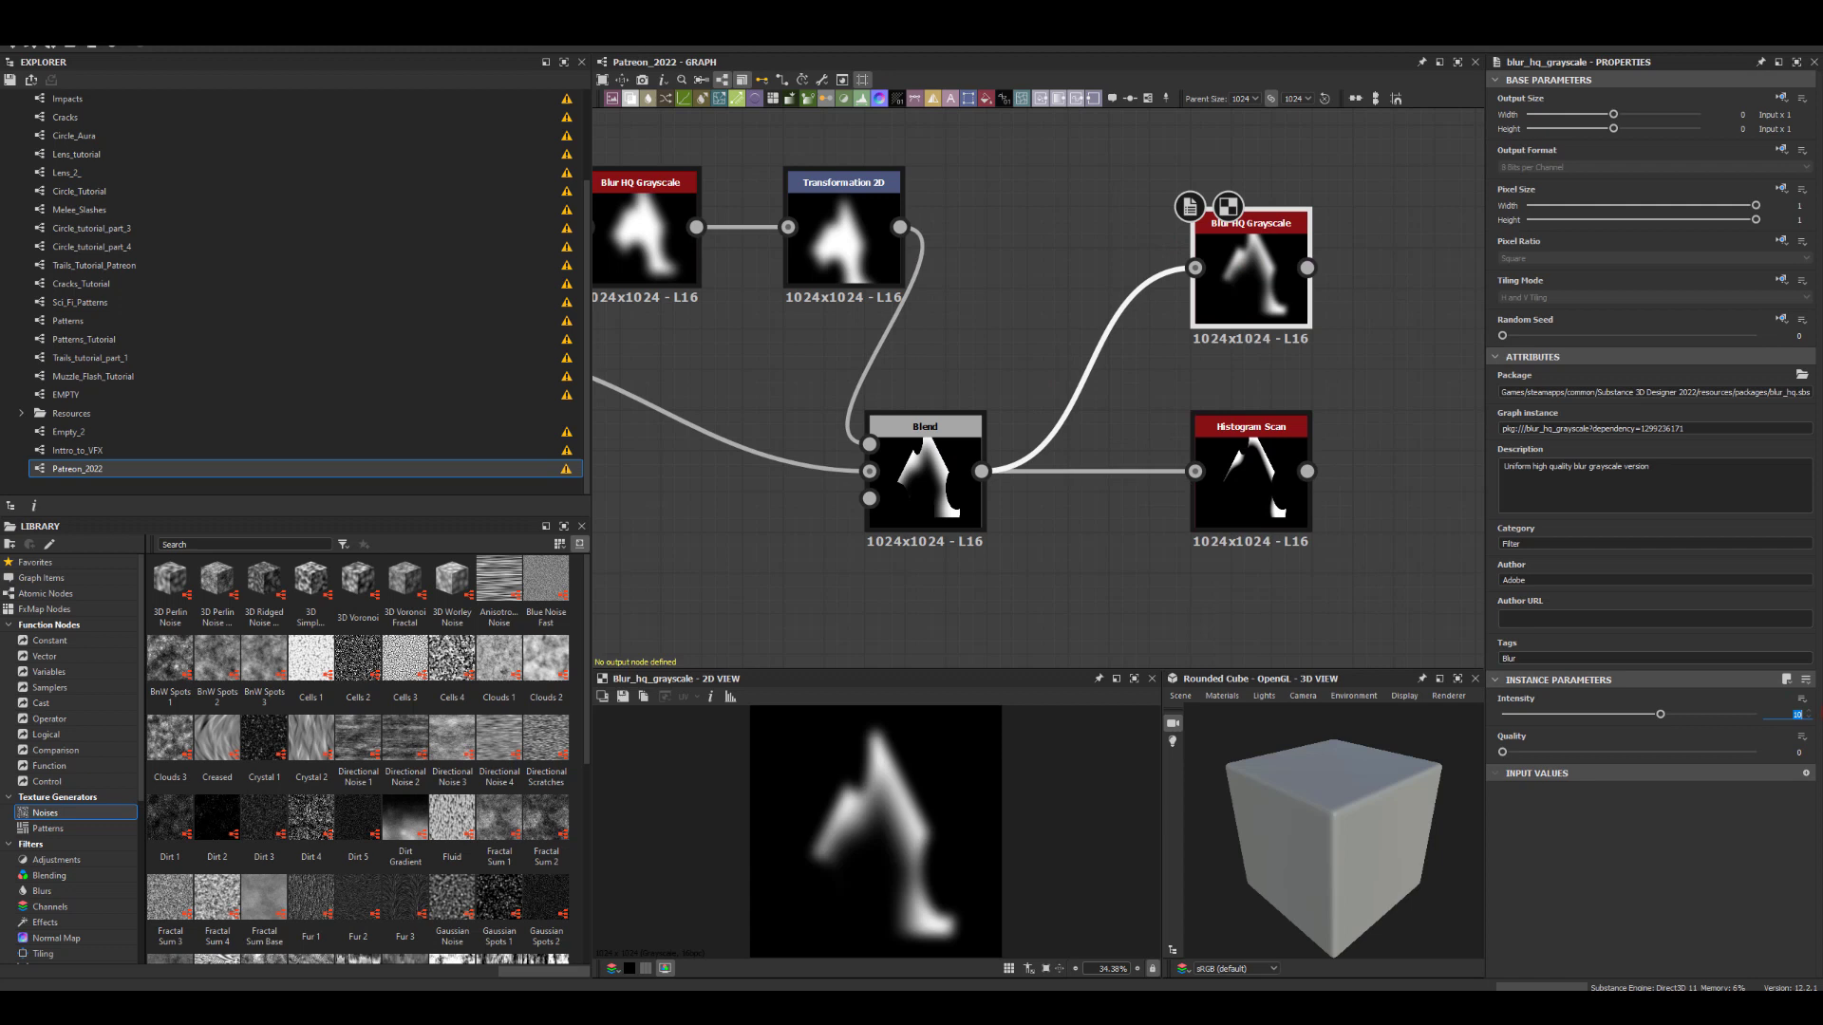
key(Return)
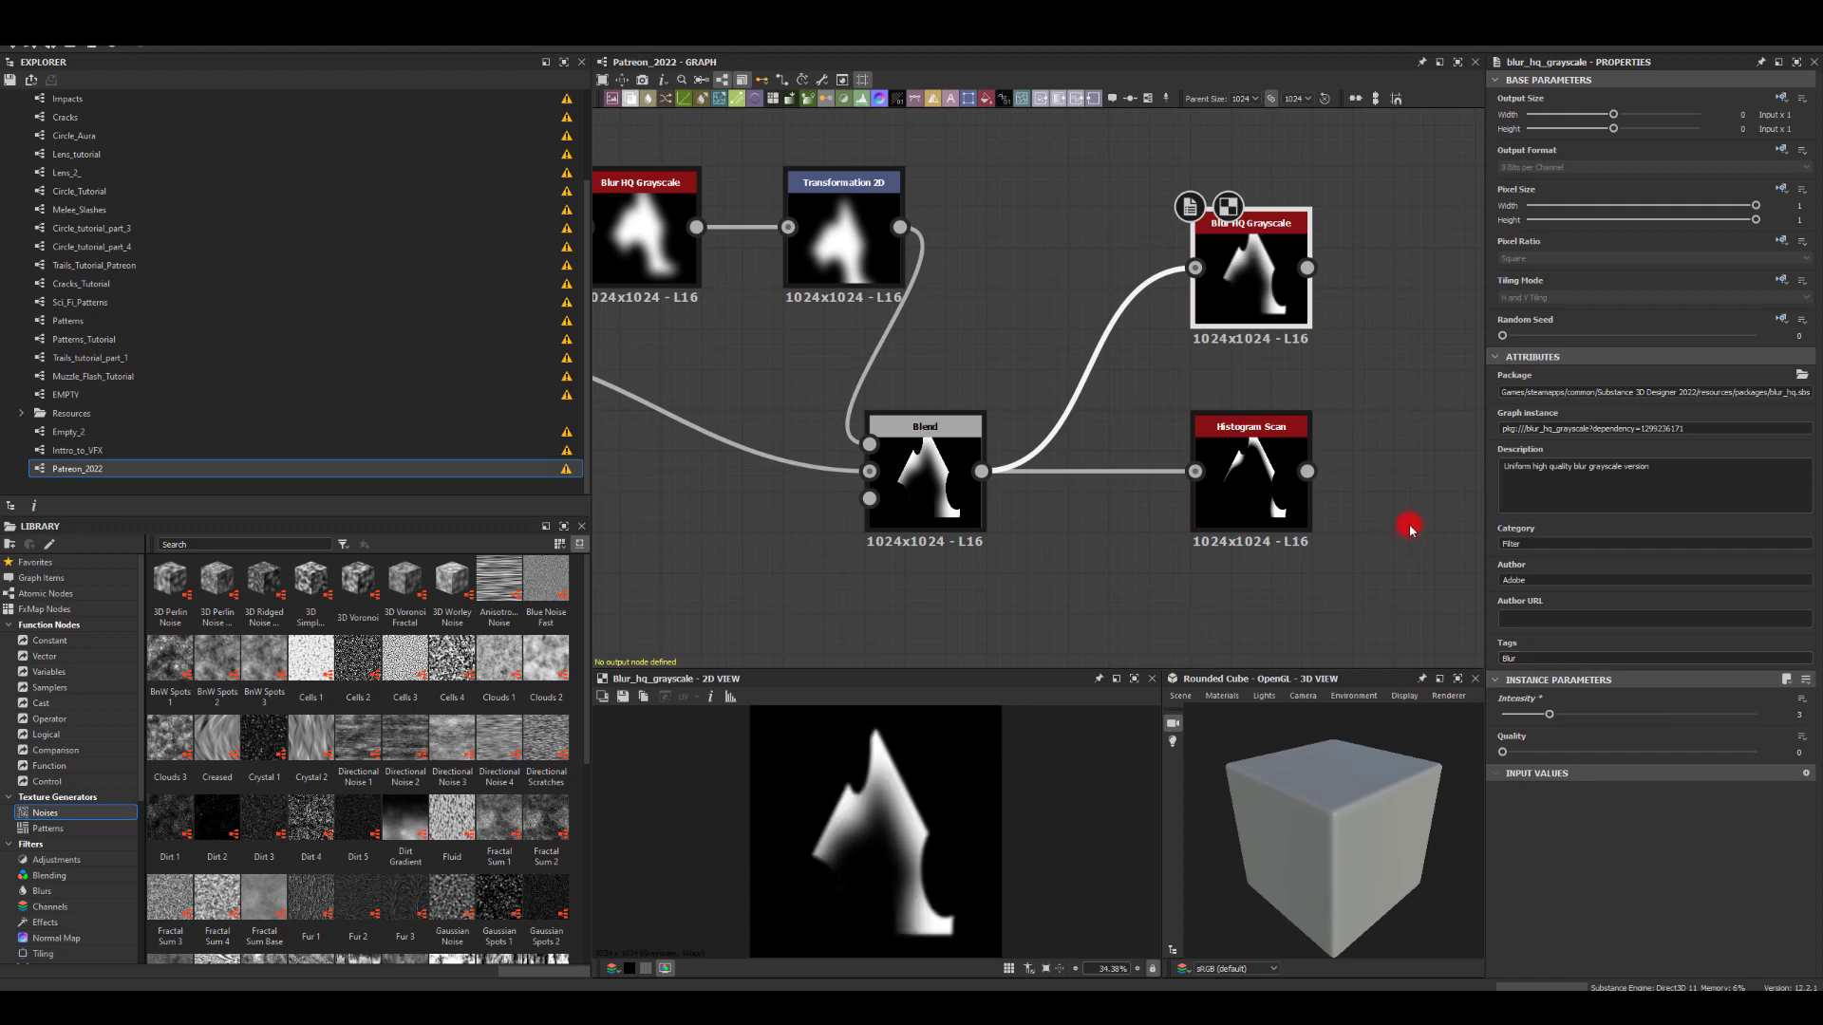
Step: Add a third Blend with the Histogram Scan as background and the second Blend's output as foreground
middle_drag(1411, 530, 1139, 470)
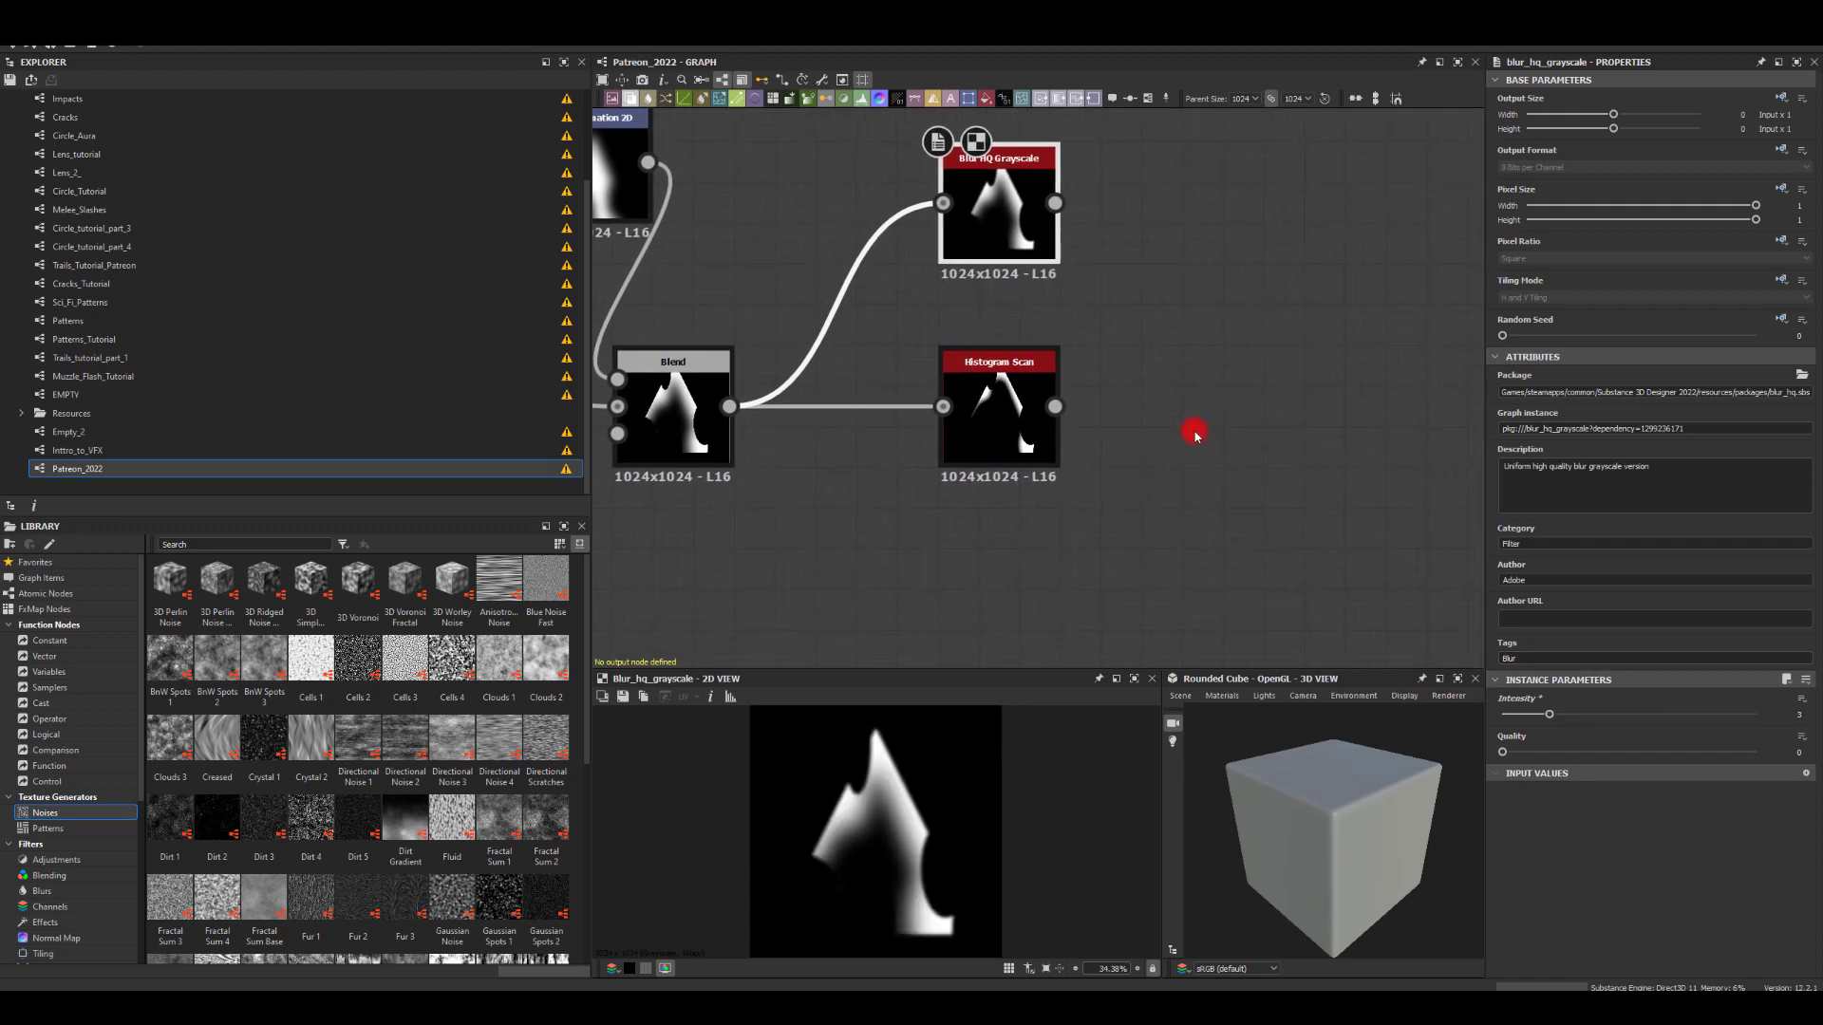
middle_drag(857, 548, 952, 527)
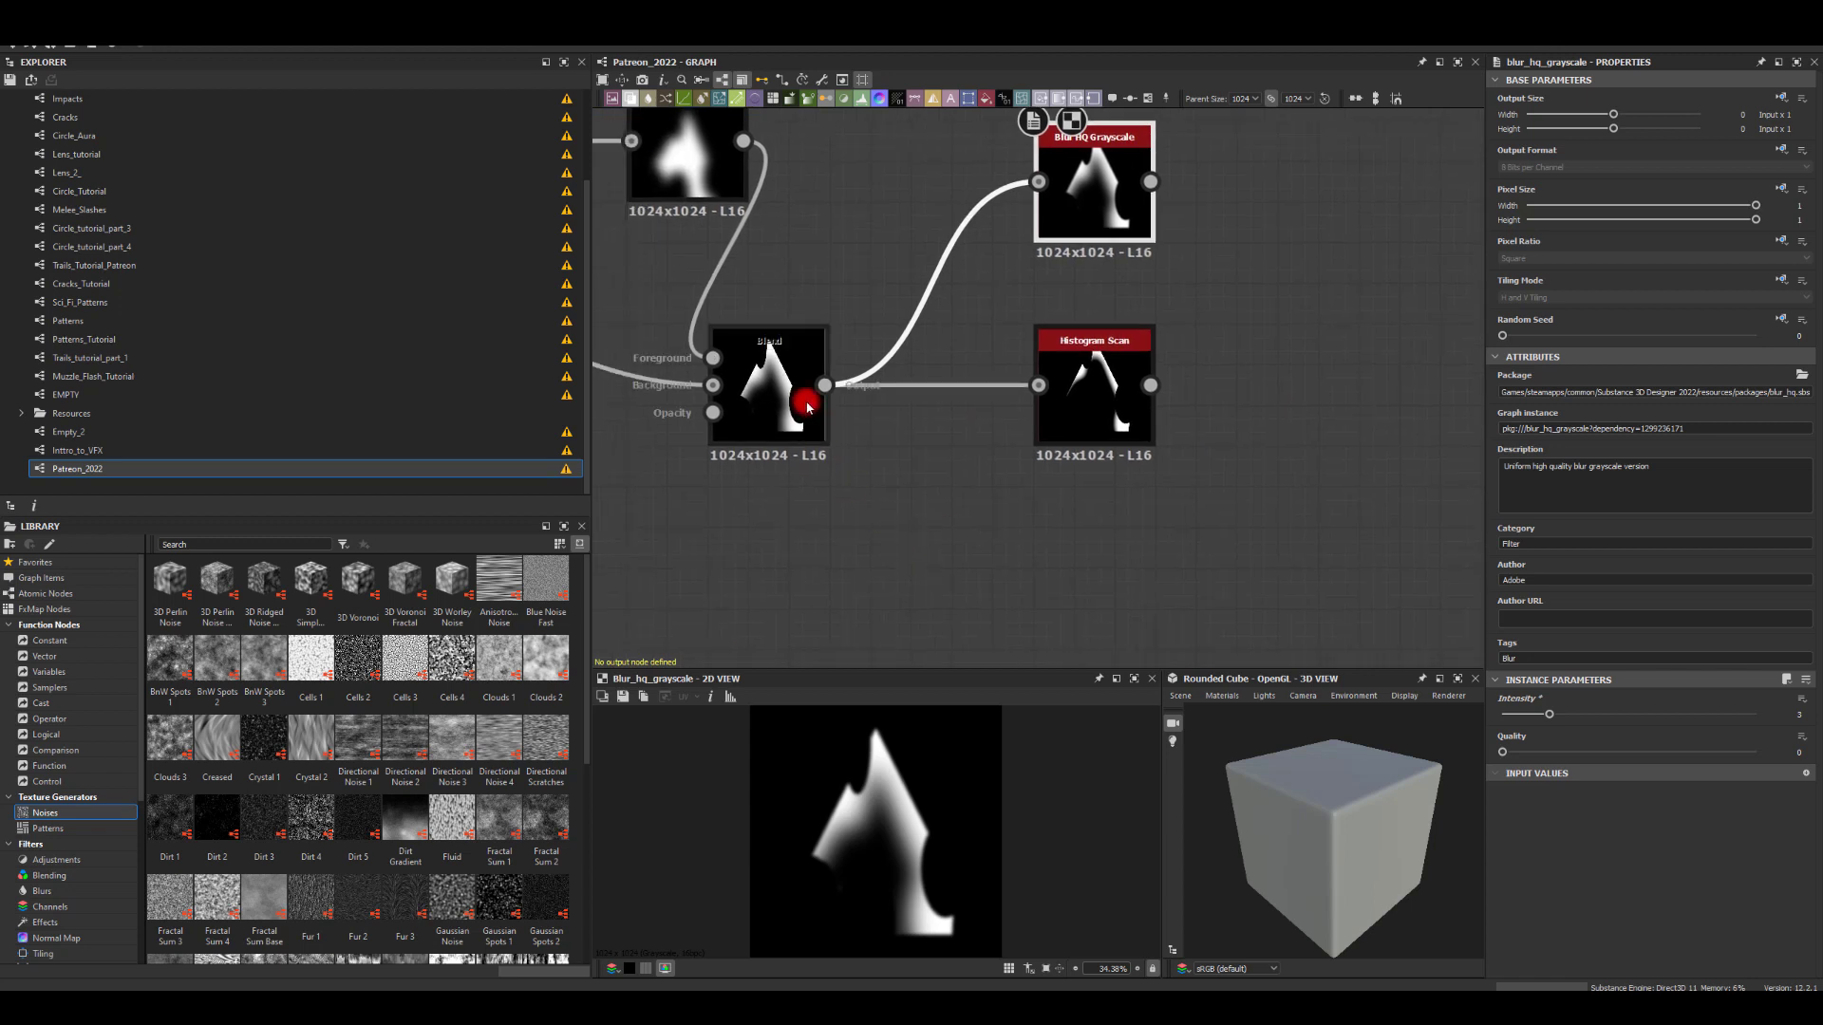
drag(1067, 380, 1084, 501)
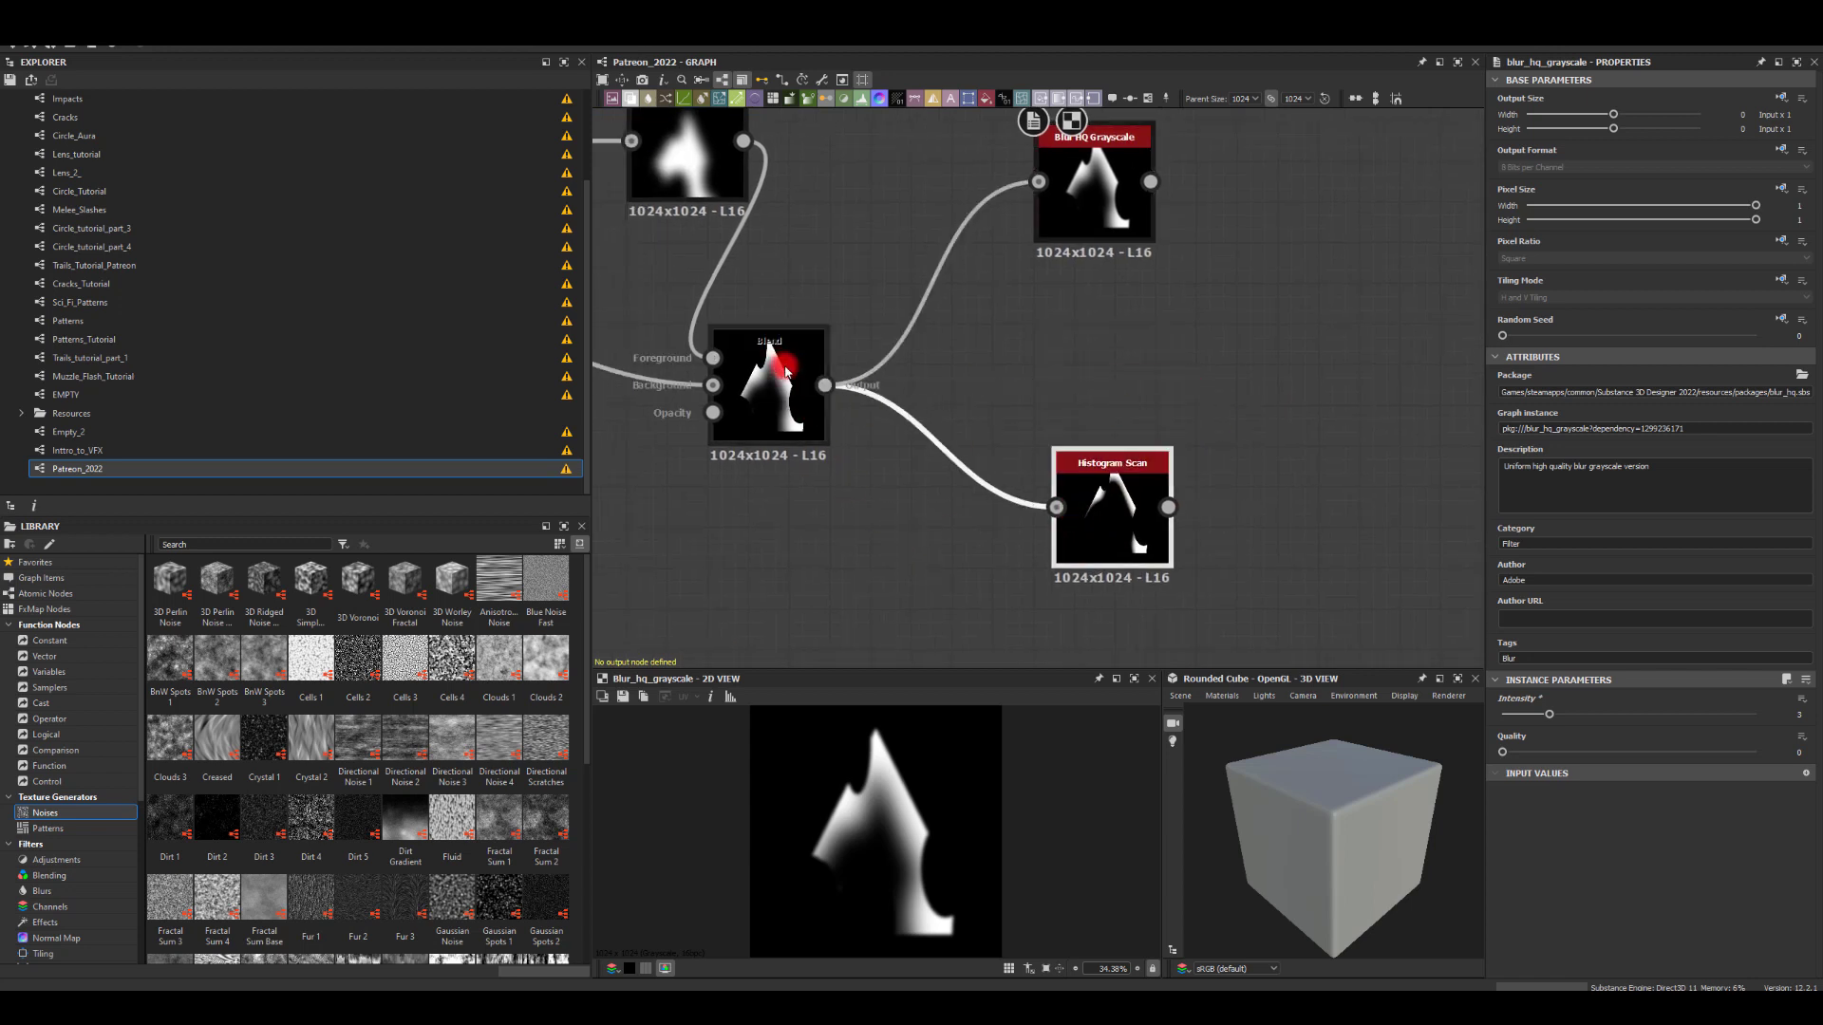
middle_drag(1144, 341, 1094, 360)
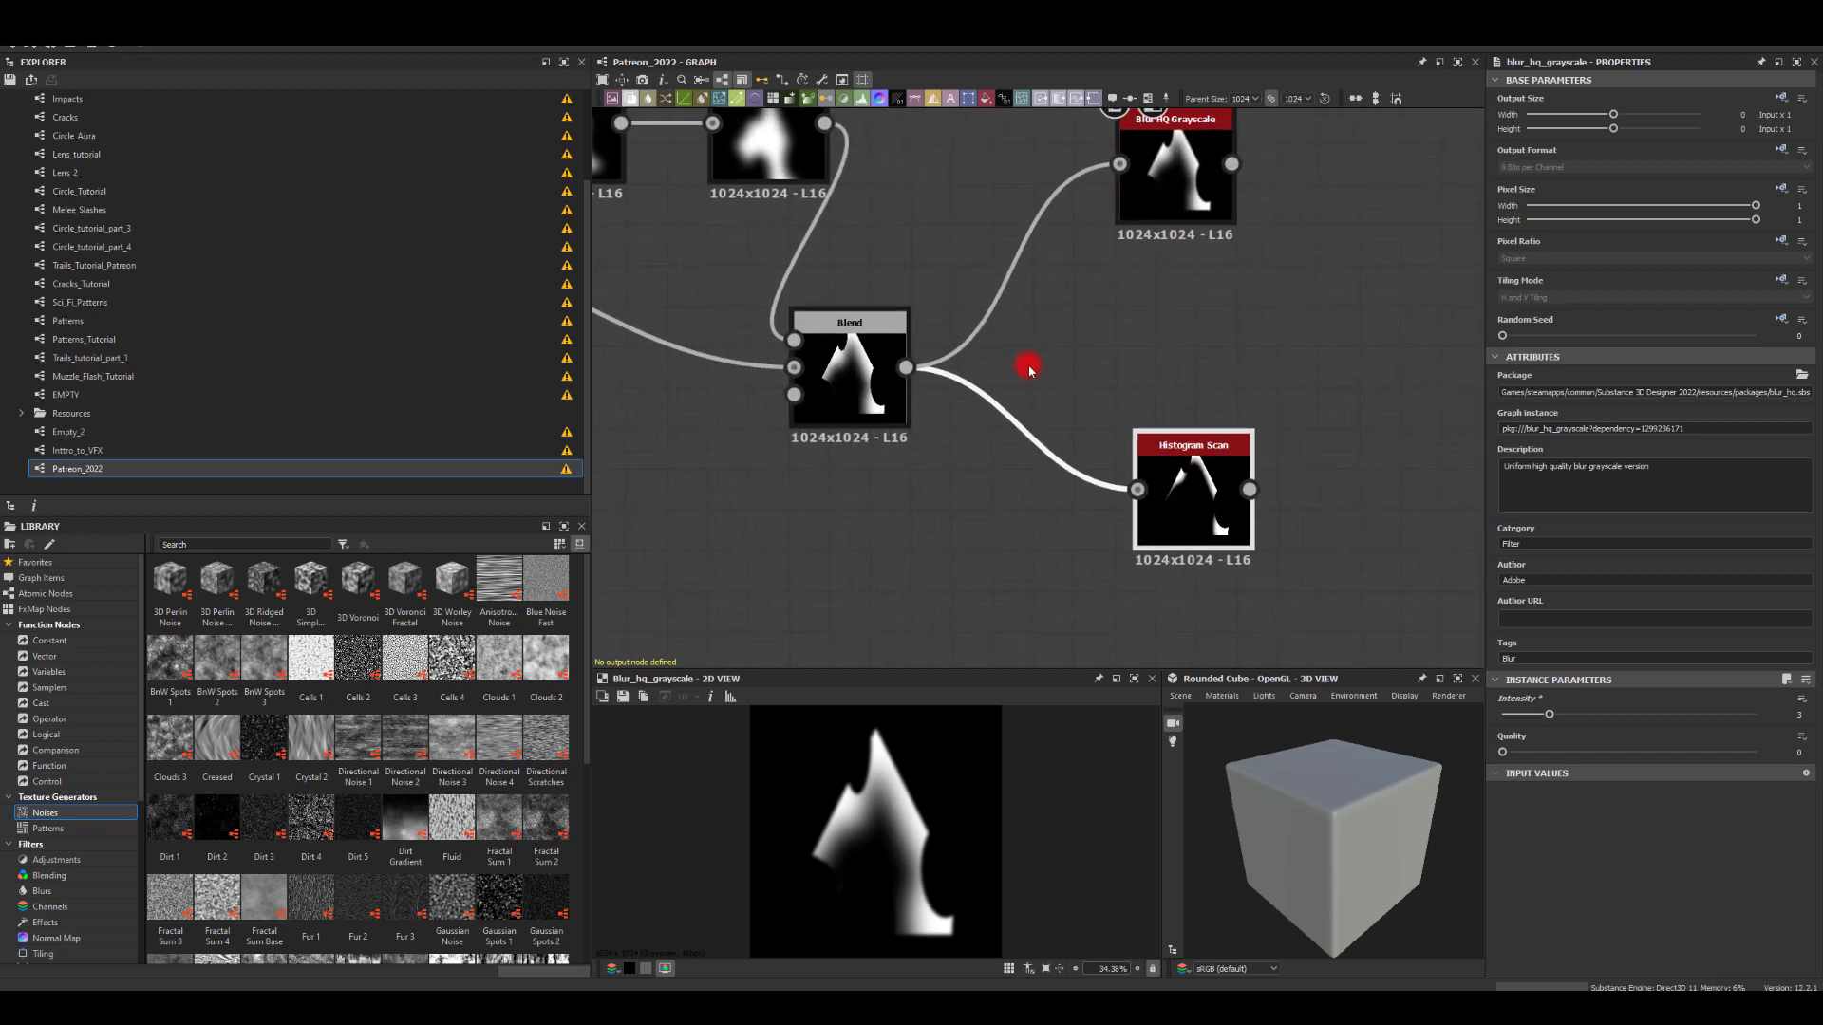
double_click(1213, 476)
drag(1204, 500, 1344, 409)
text(bl)
click(1374, 442)
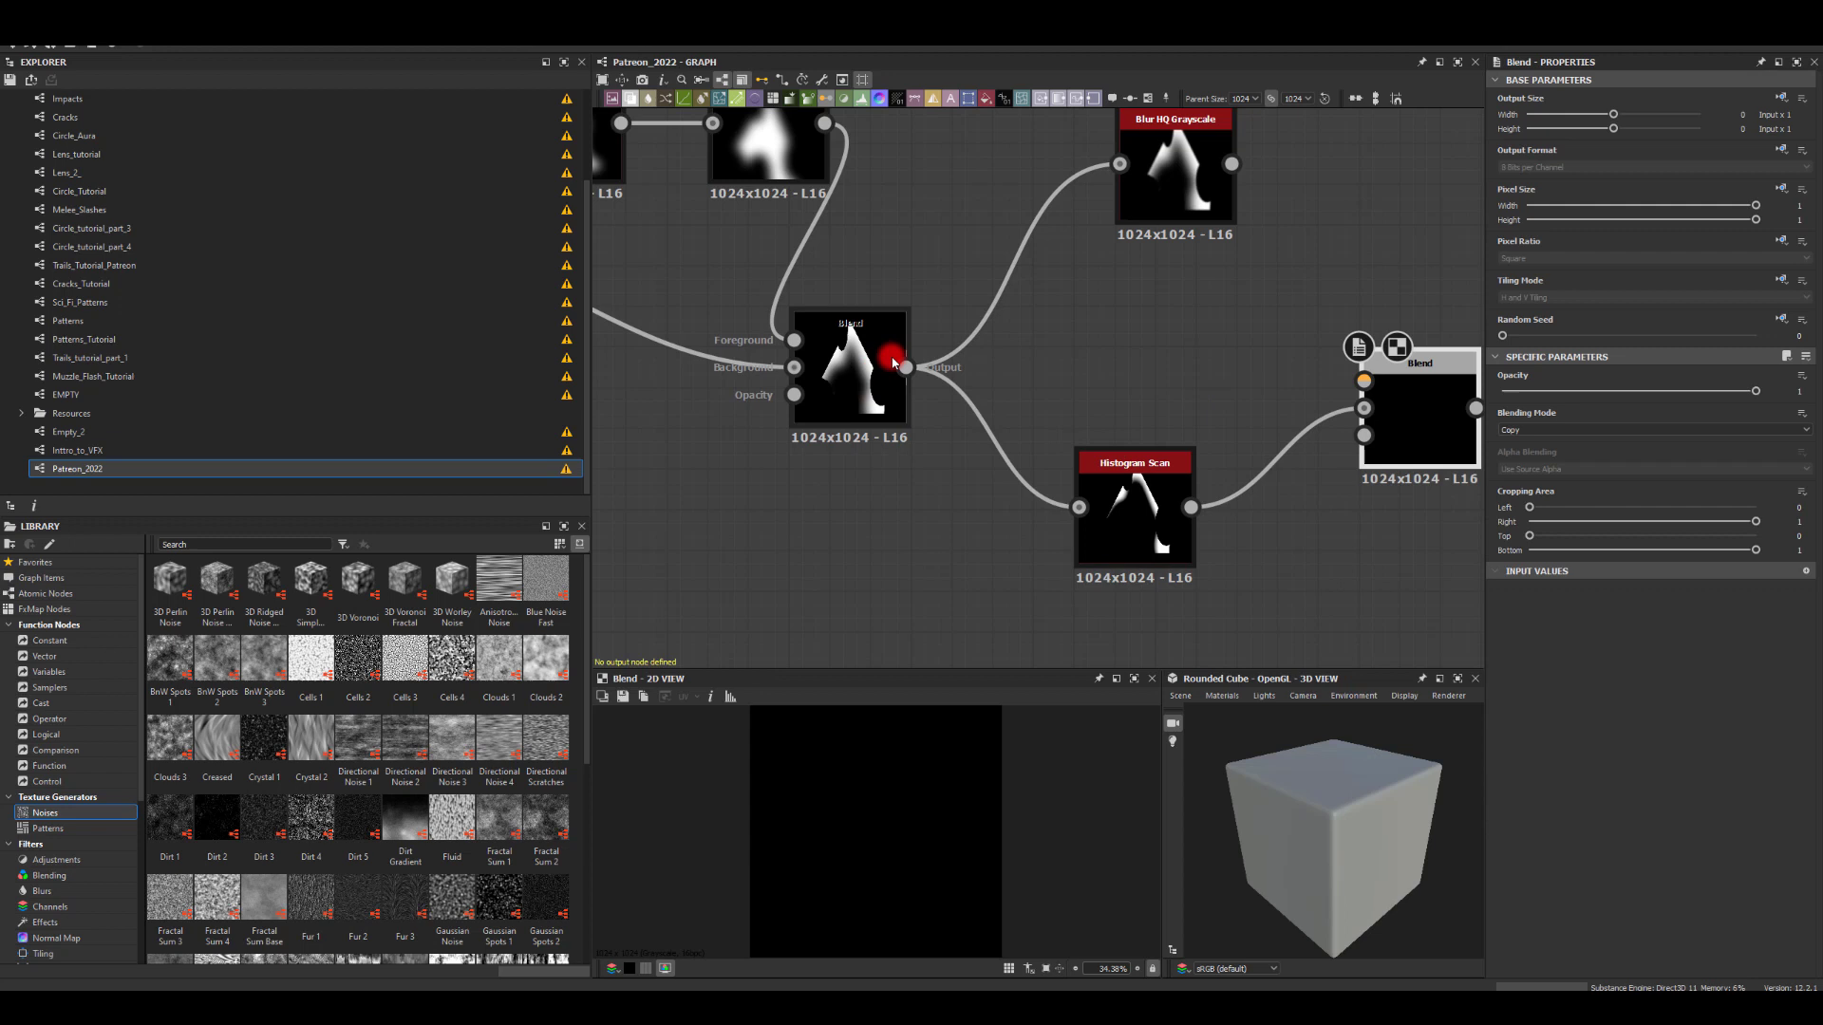
middle_drag(960, 237, 938, 298)
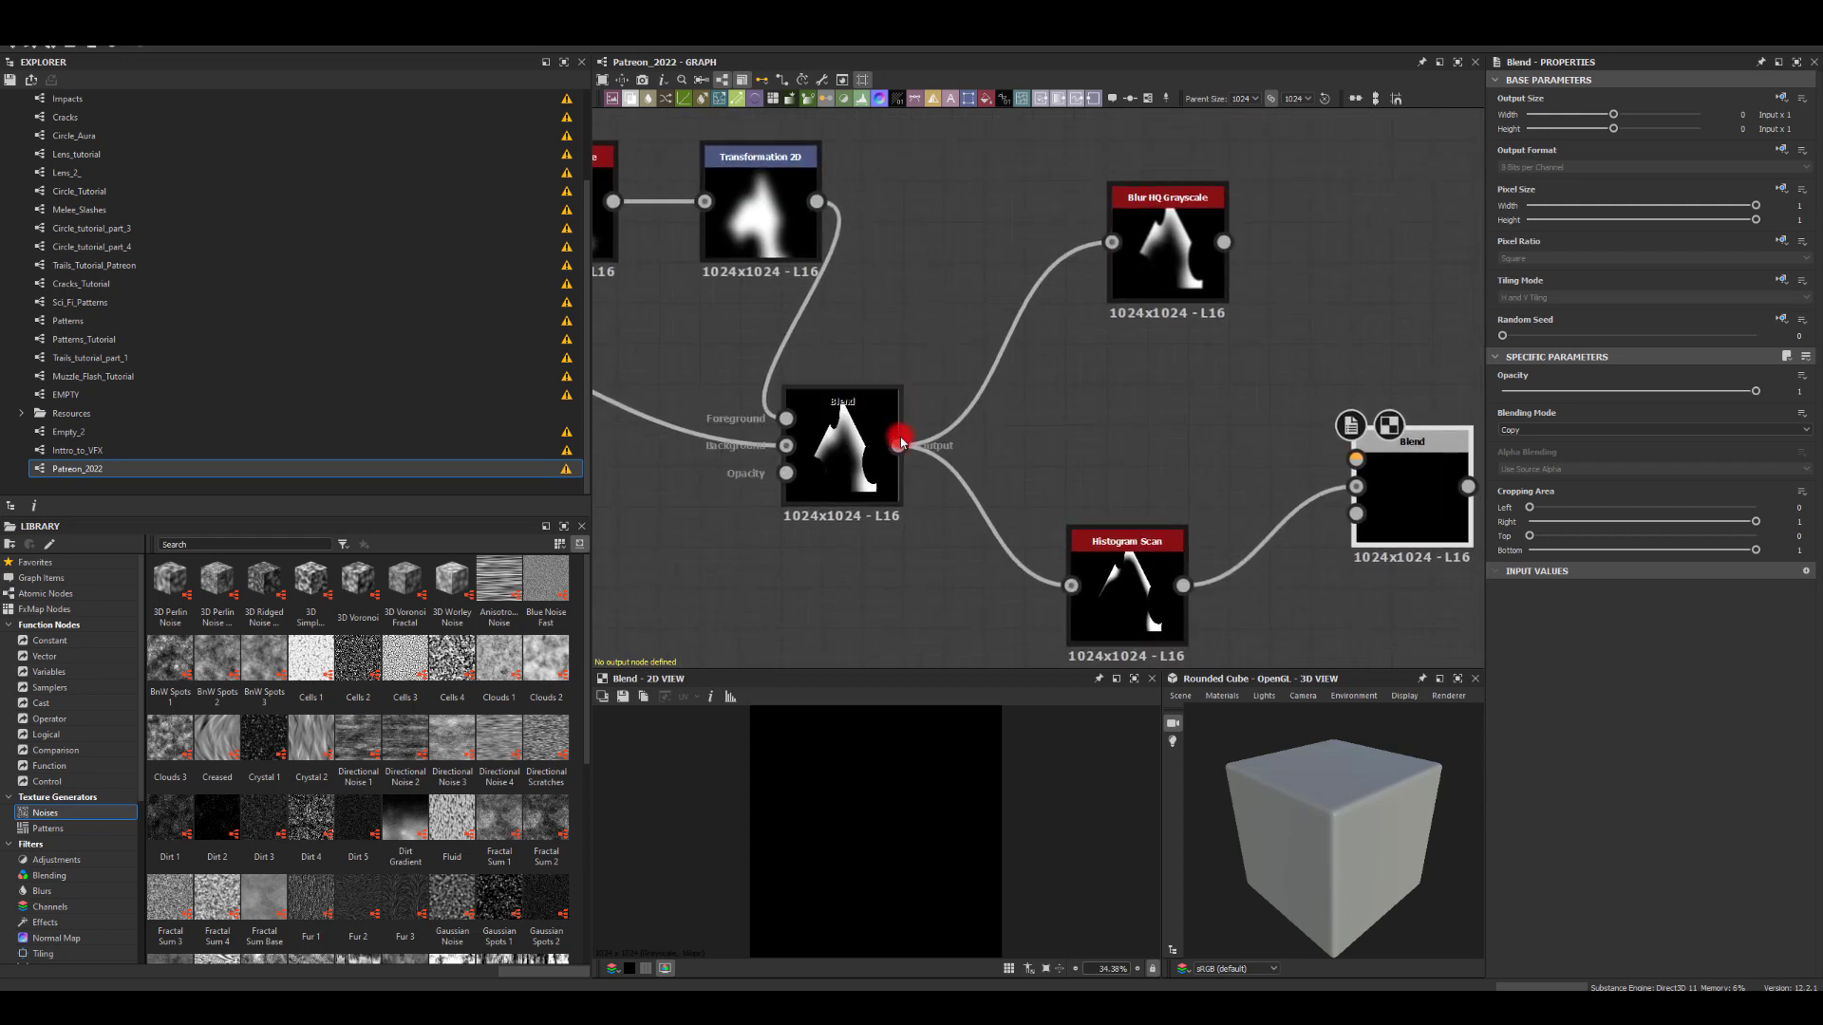
drag(897, 446, 1356, 460)
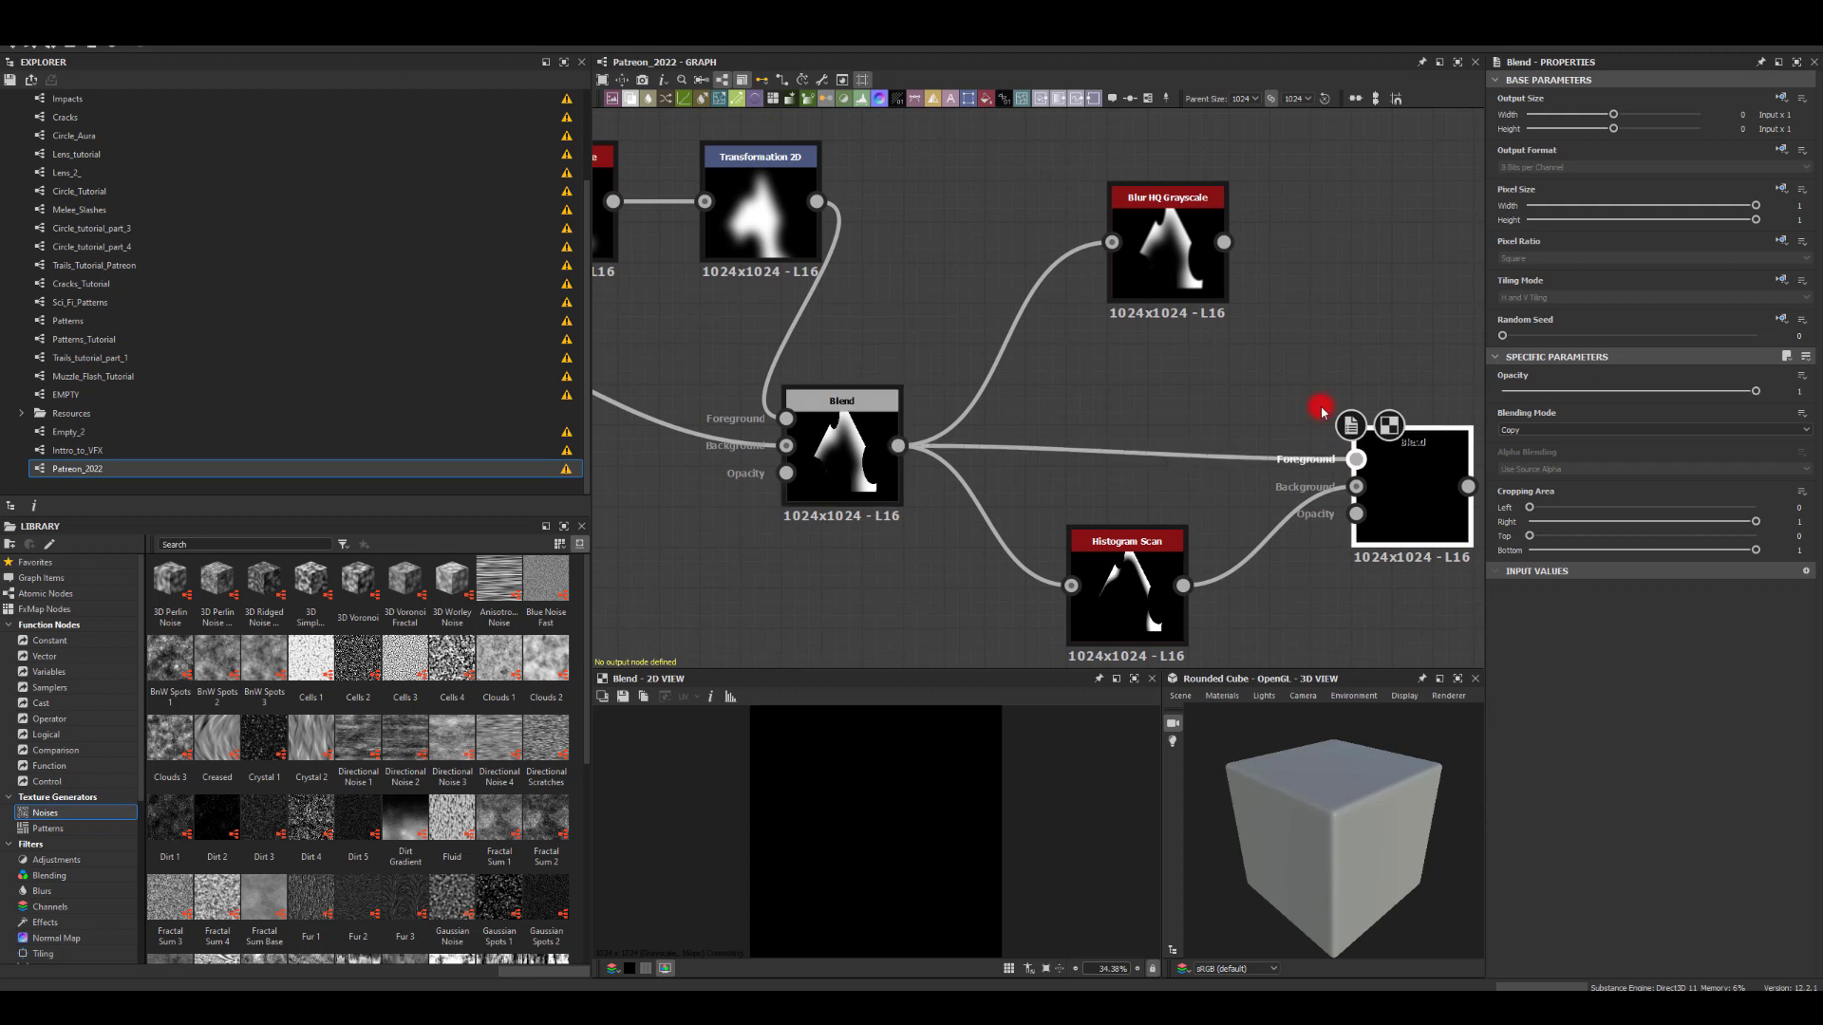
Step: Insert a Blur HQ Grayscale between the Histogram Scan and the third Blend, with Intensity about 13.8
middle_drag(1310, 462, 1214, 395)
drag(1038, 528, 1091, 563)
text(bl)
click(1139, 614)
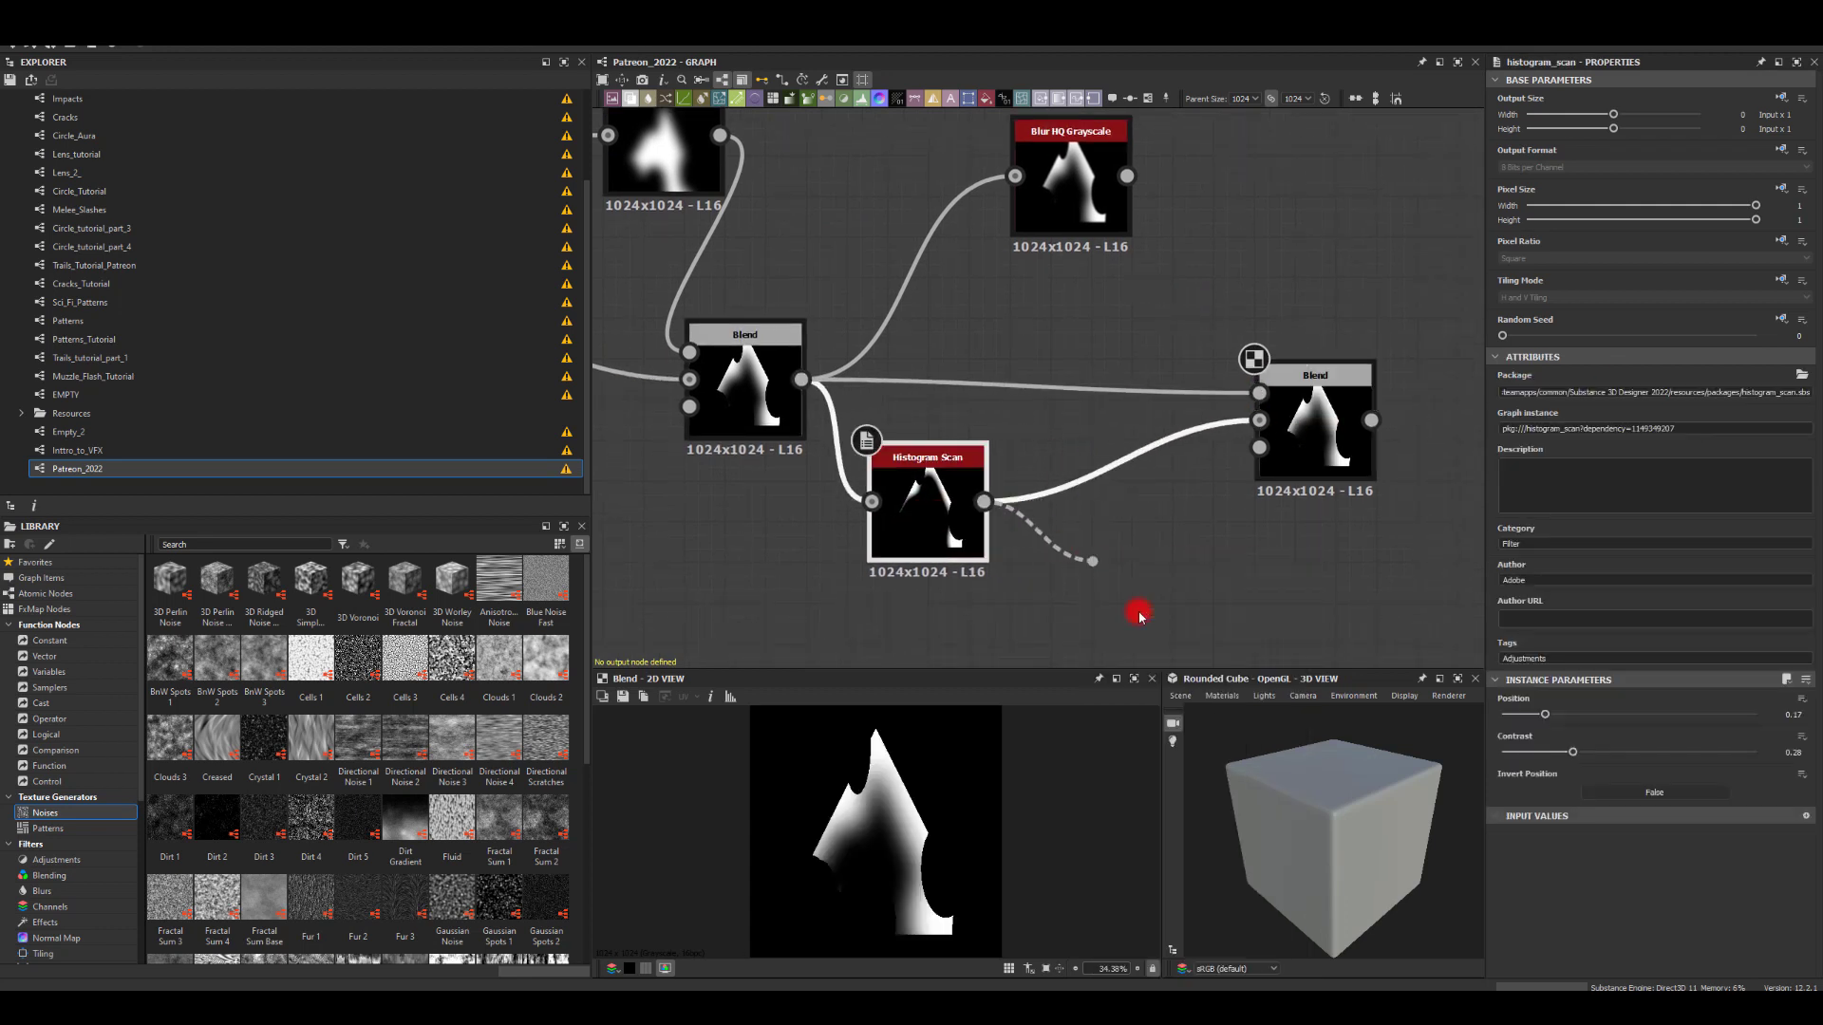
drag(1207, 542, 1131, 509)
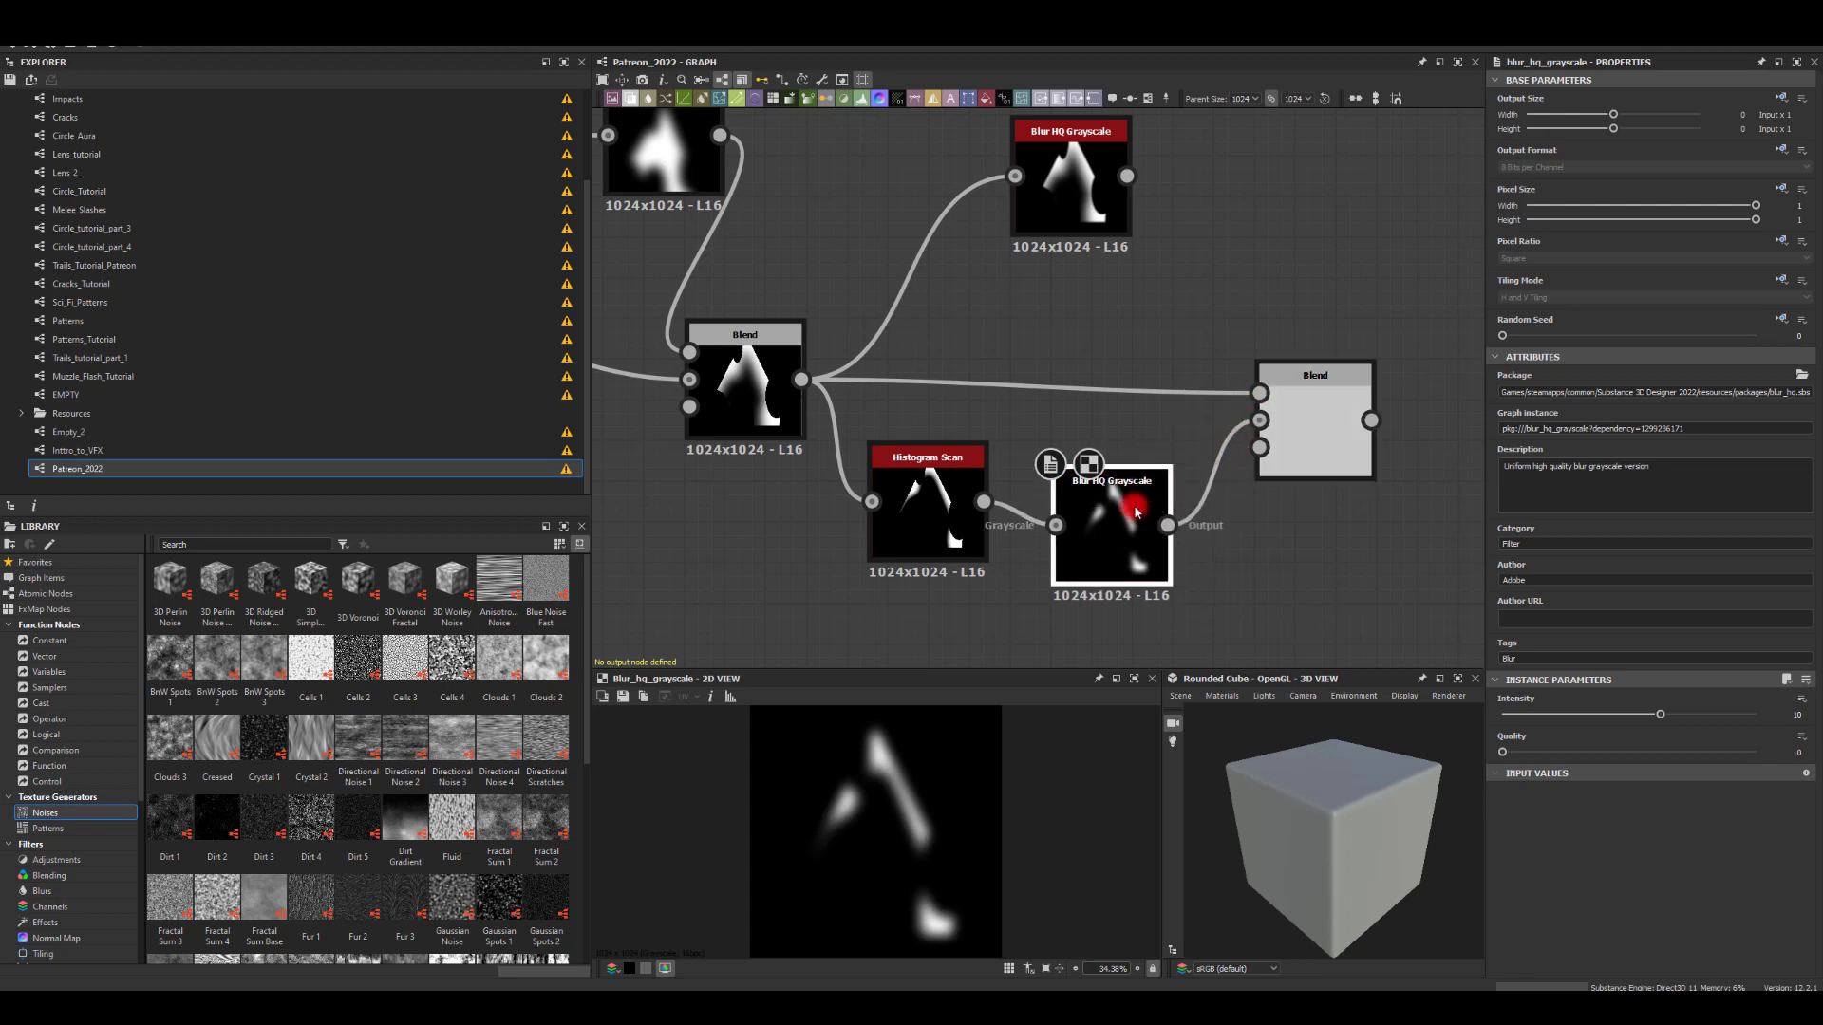
drag(1663, 720, 1721, 714)
click(925, 753)
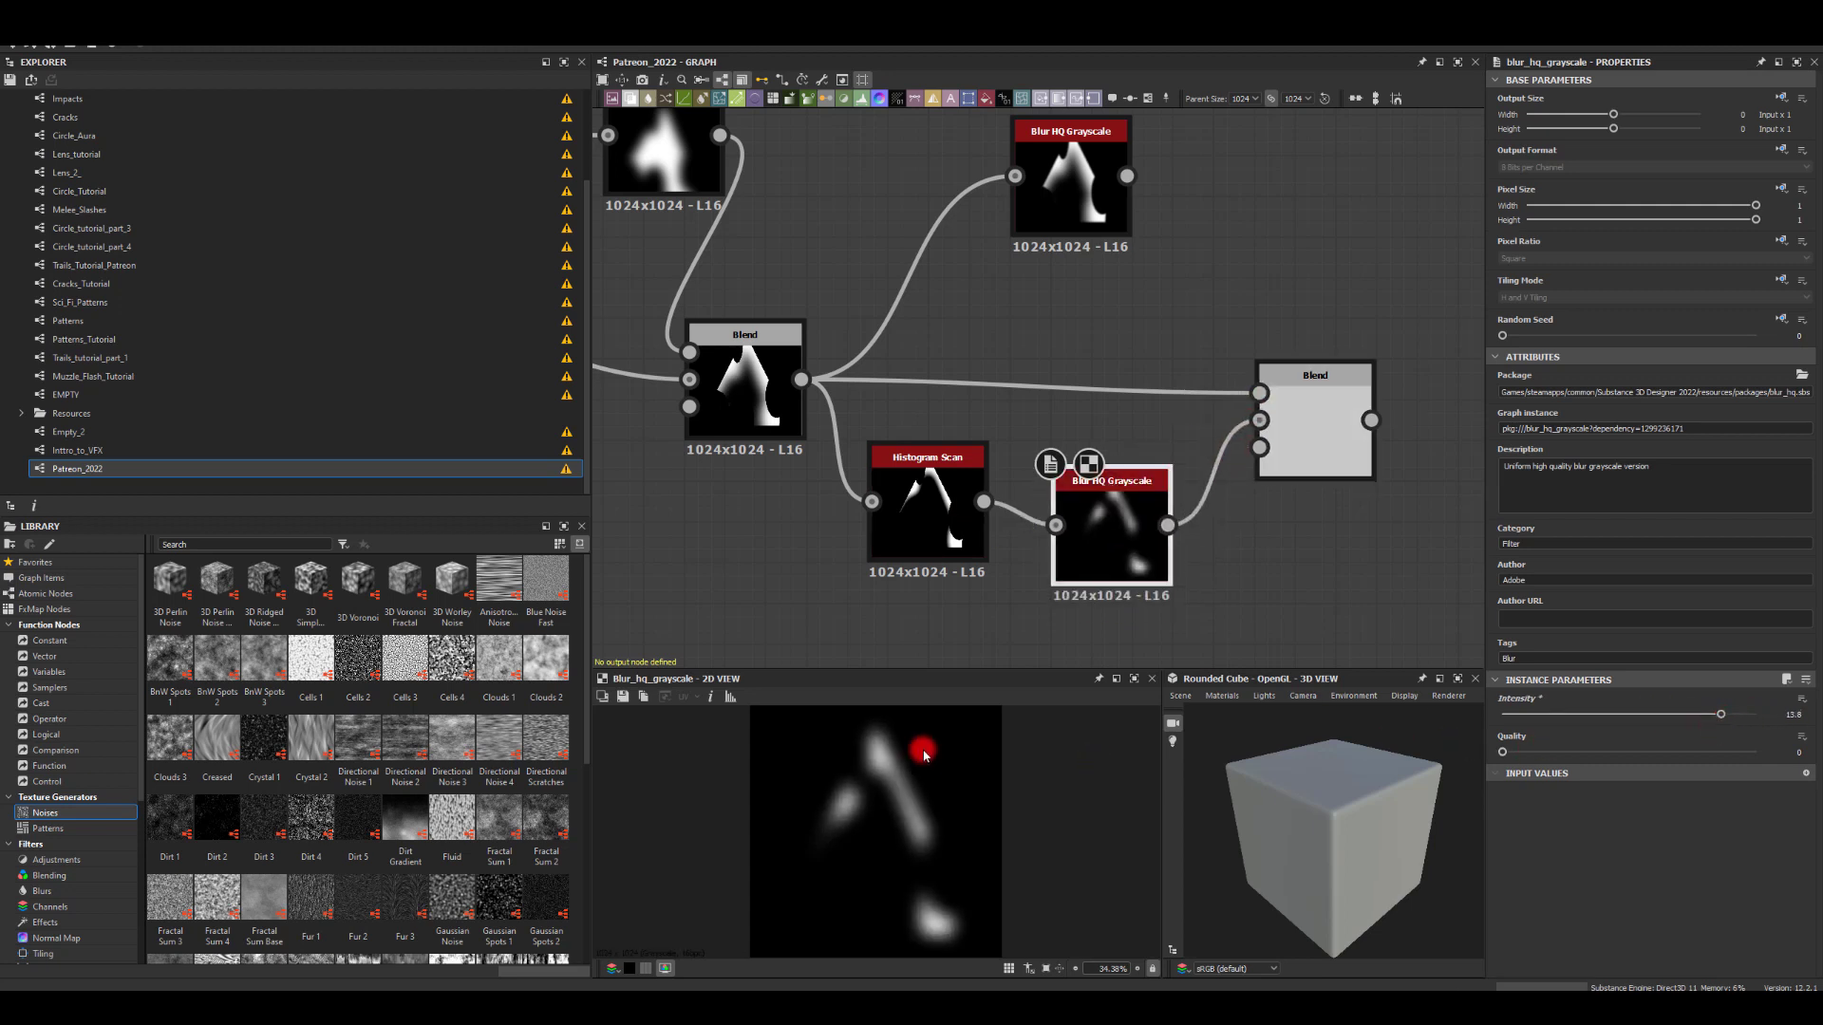
Step: Set the third Blend's blending mode to Max (Lighten)
click(1334, 432)
click(1528, 433)
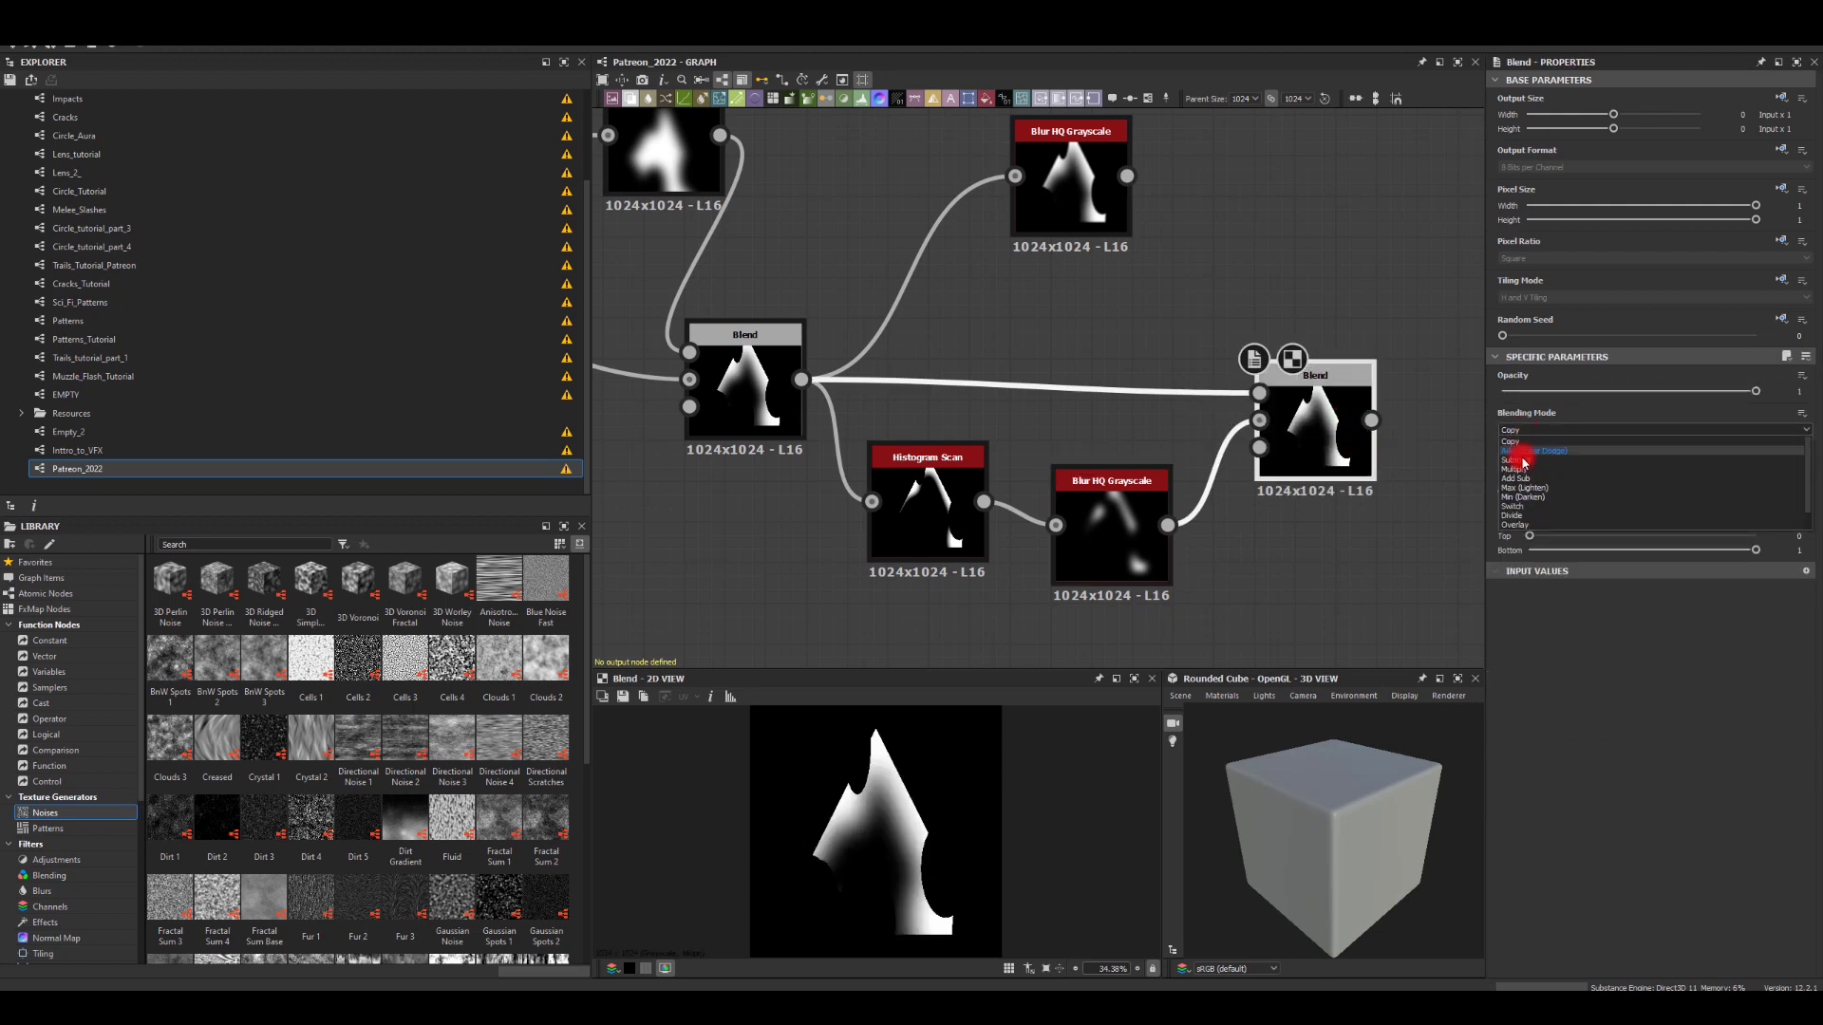
click(1517, 491)
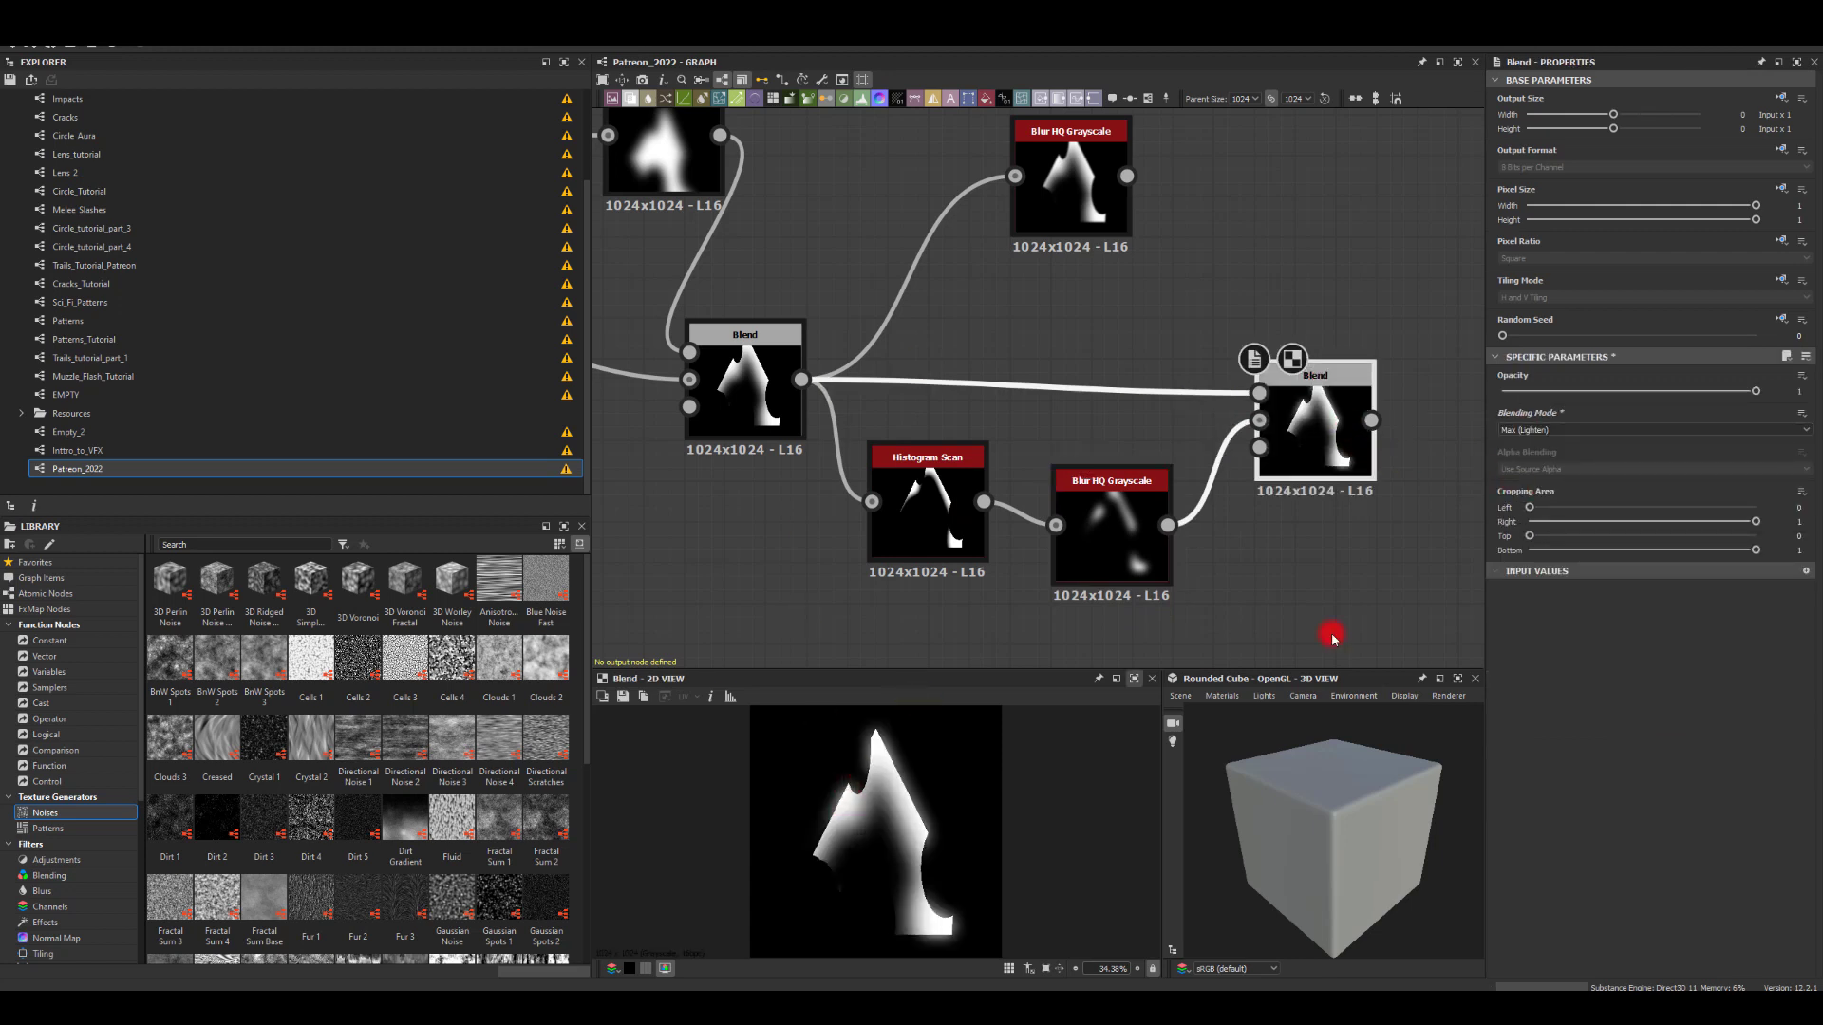
drag(1757, 392, 1756, 323)
Step: Add a Blur HQ Grayscale after the third Blend and set its Intensity to 2
middle_drag(1227, 266, 1067, 254)
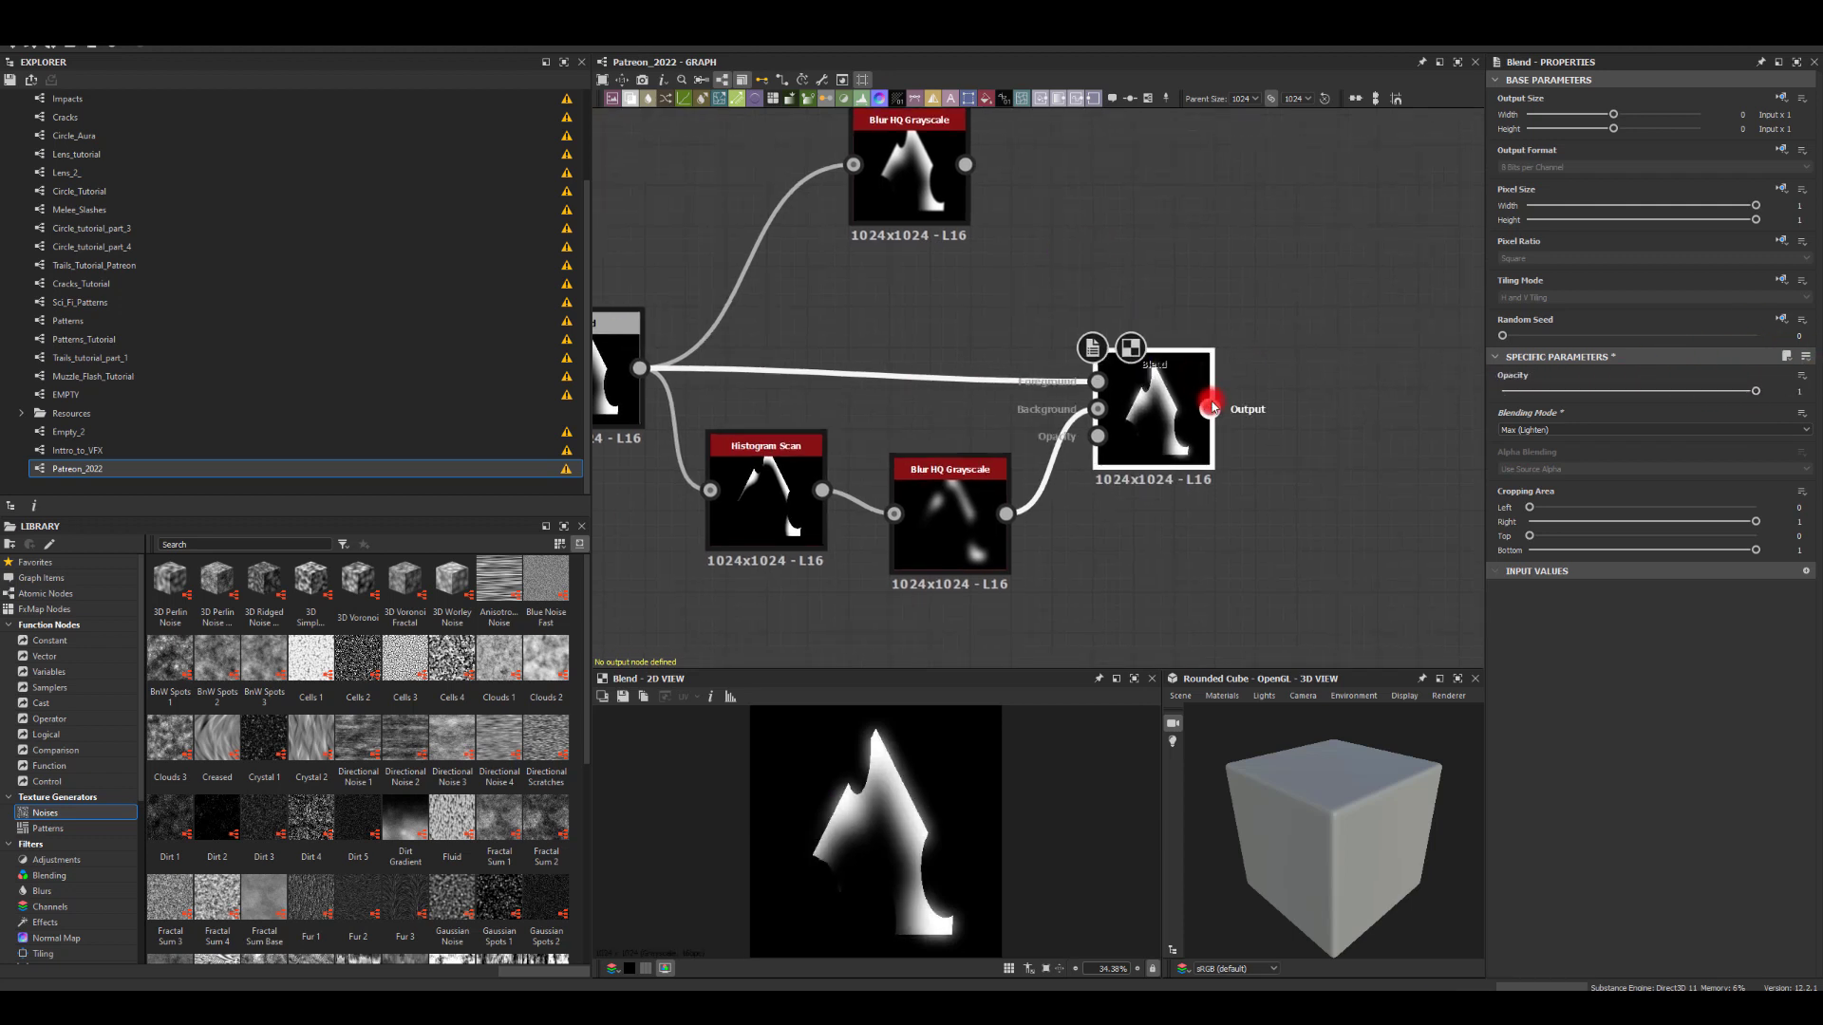
drag(1329, 384, 1343, 425)
text(bl)
click(1376, 454)
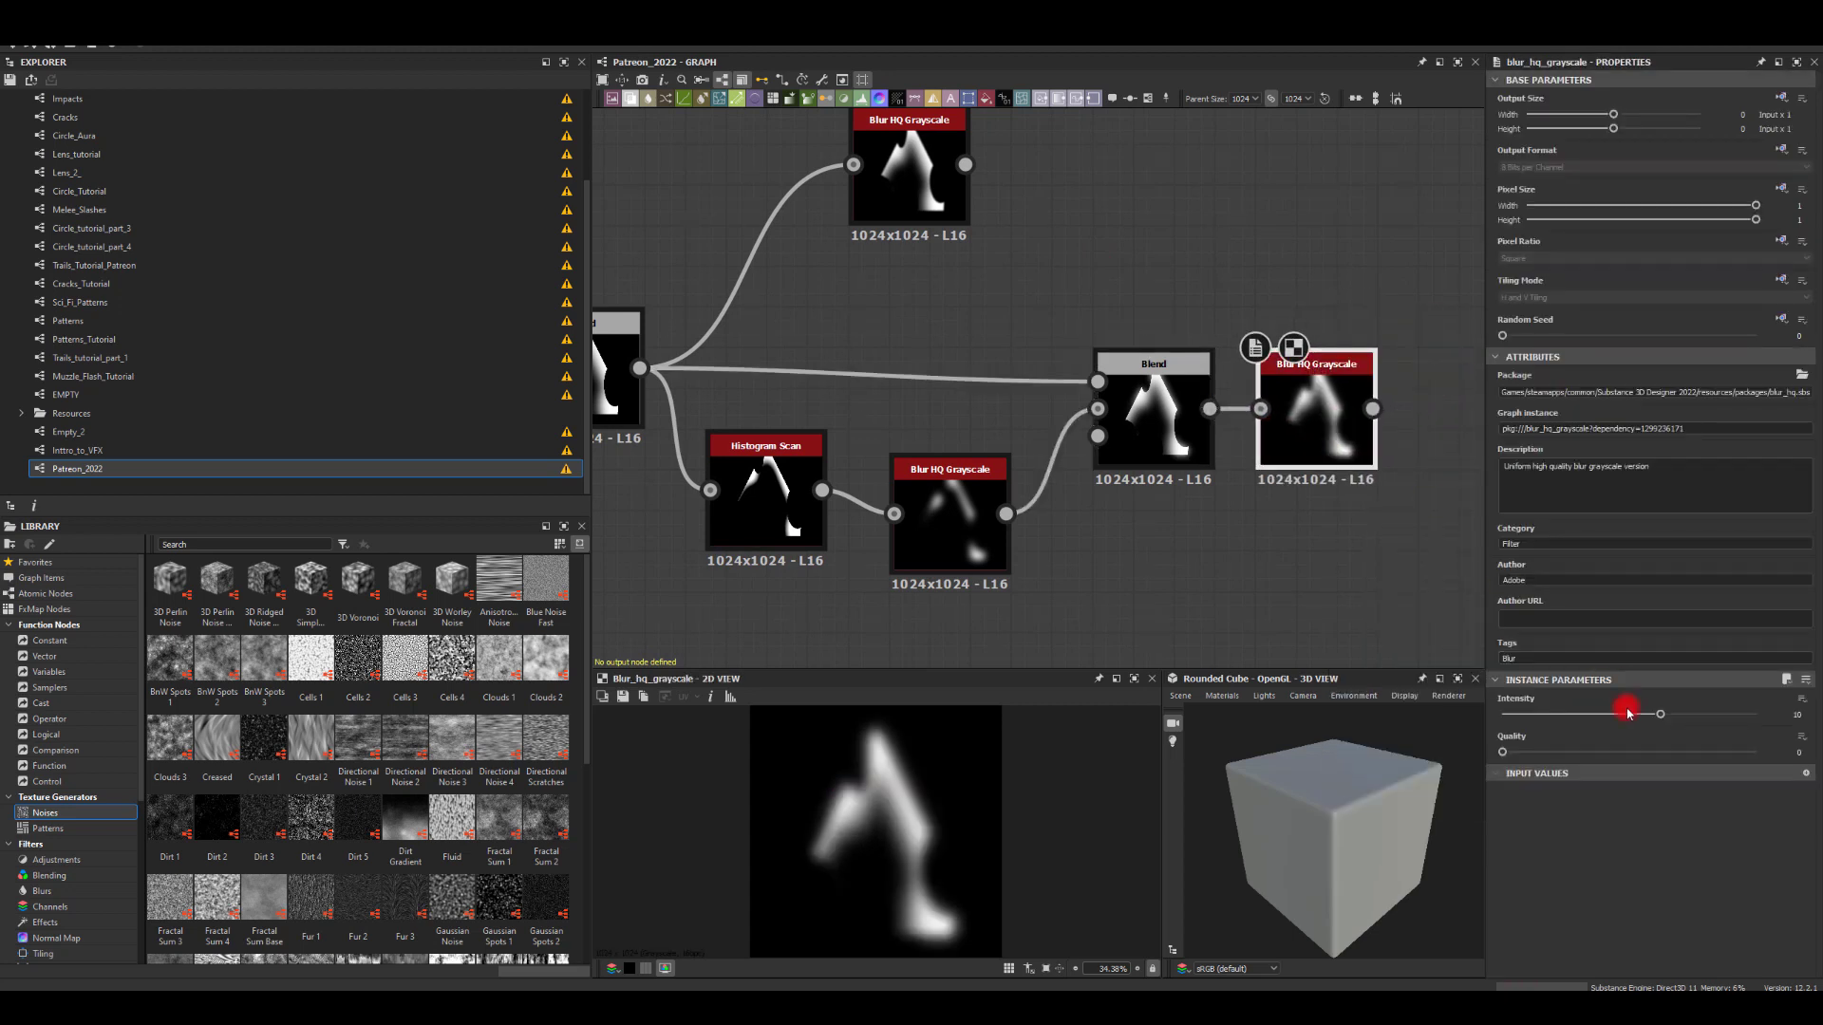
text(2)
key(Return)
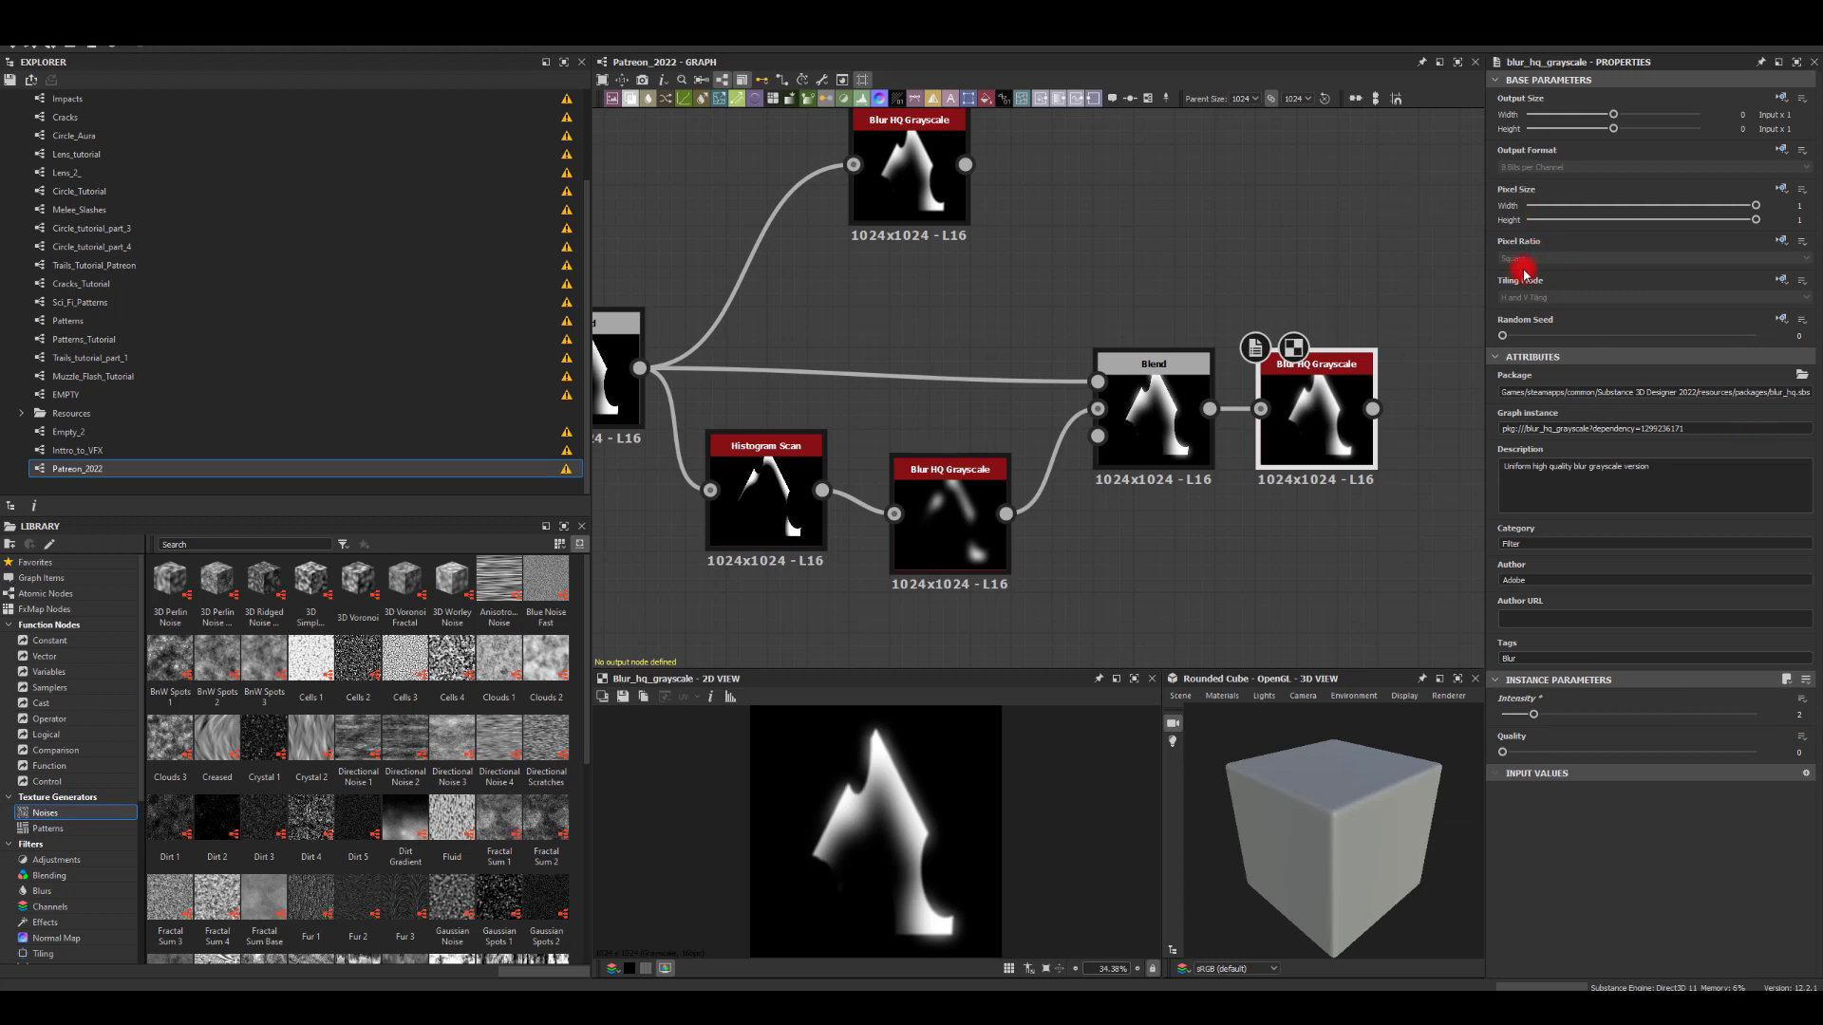
Step: Add a Warp node fed by the Blur HQ Grayscale that follows the third Blend
middle_drag(1408, 284, 1037, 199)
click(840, 243)
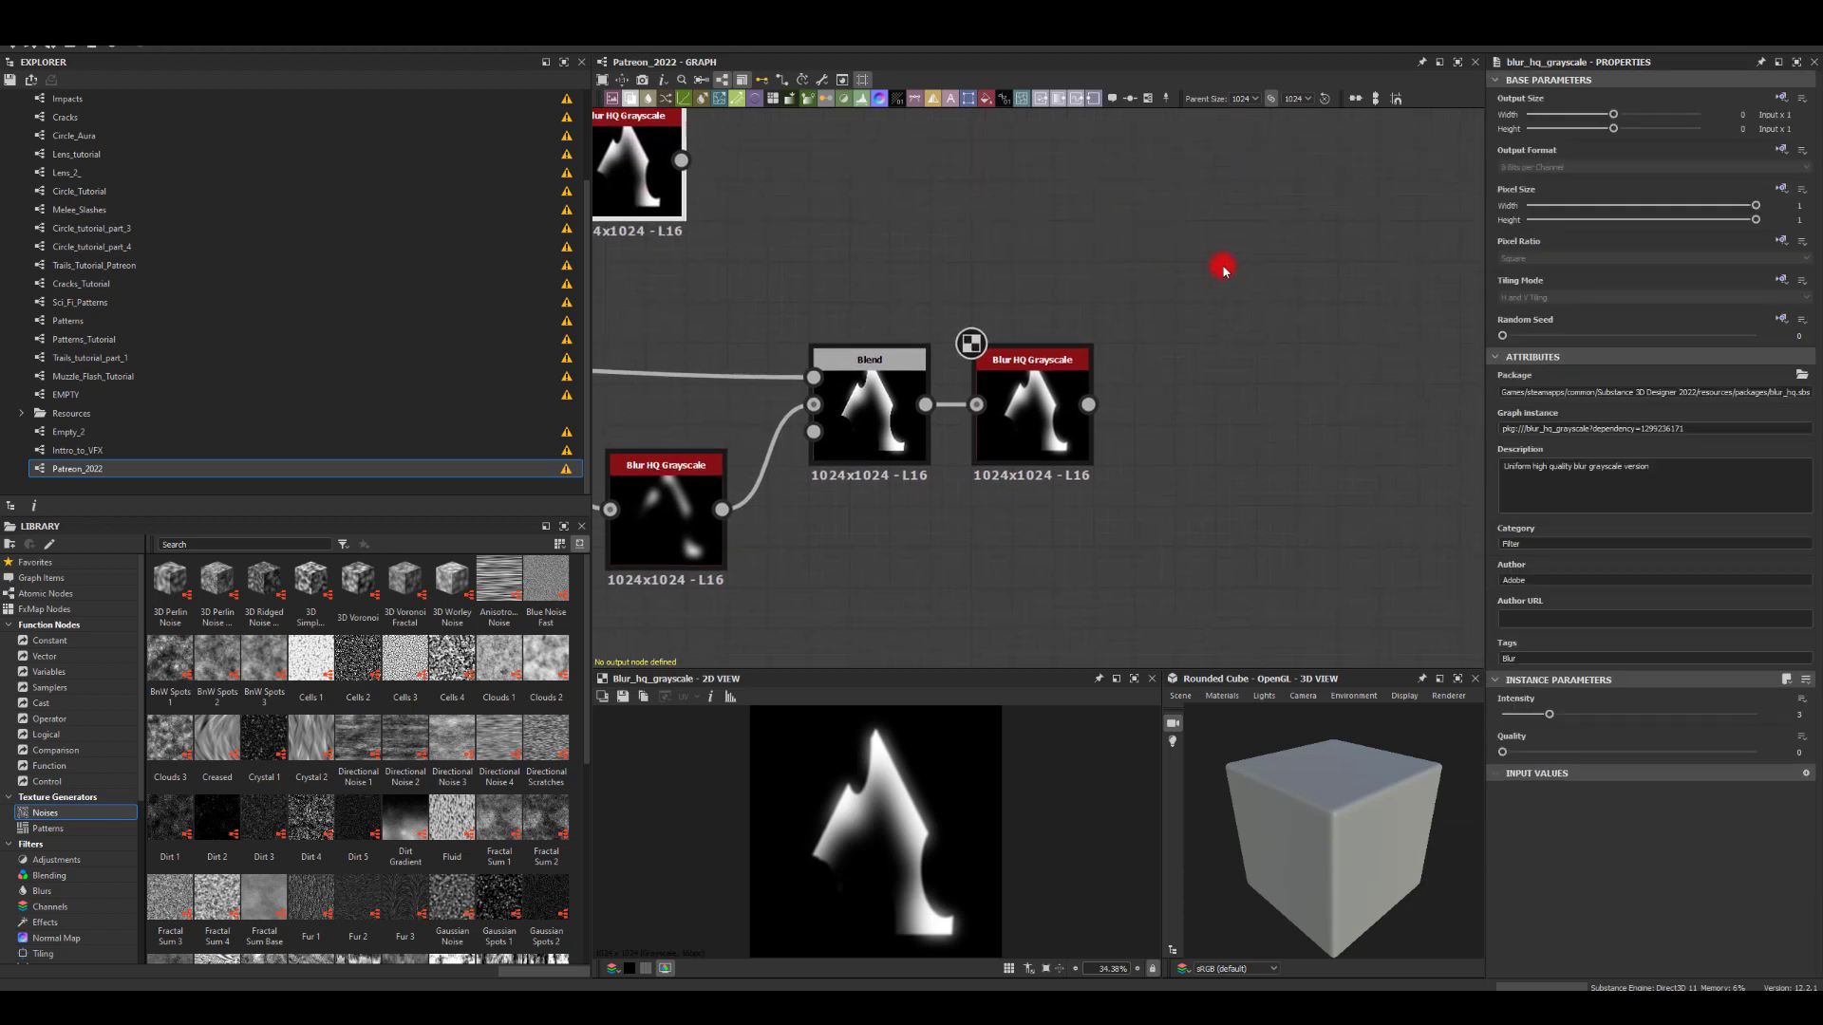
middle_drag(1221, 268, 1147, 238)
drag(1036, 353, 1234, 345)
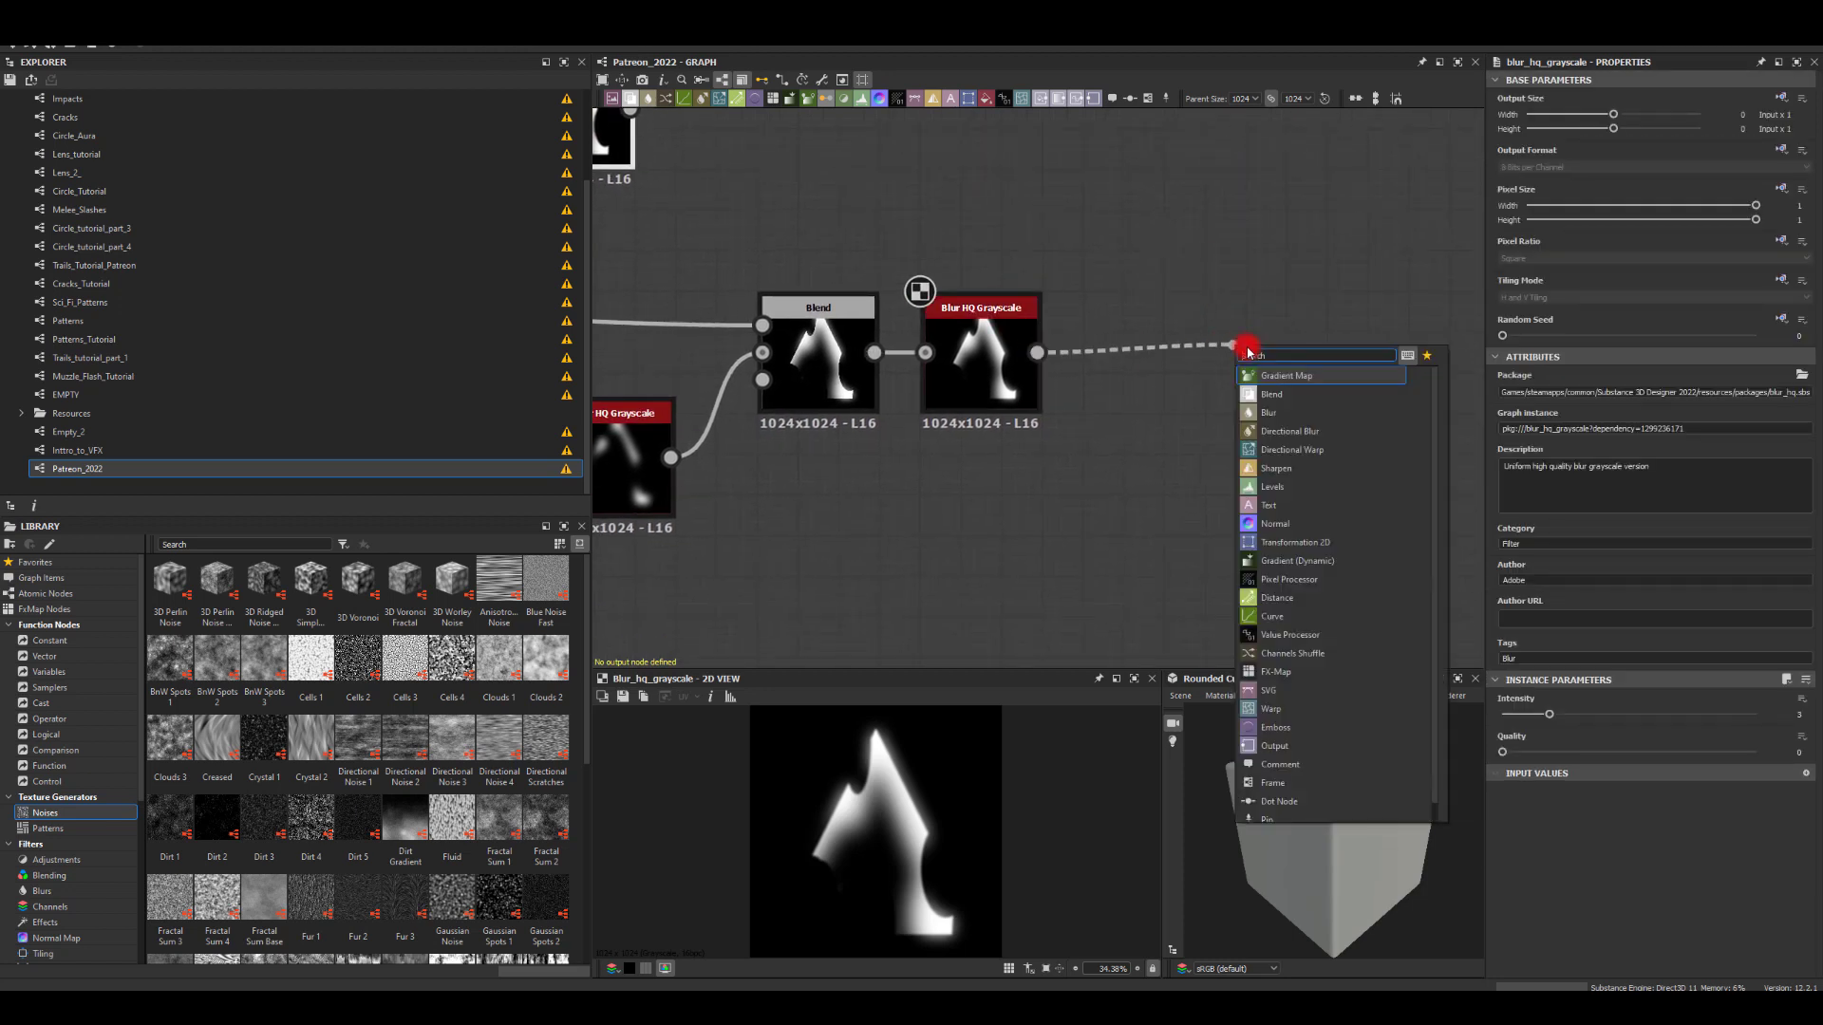
text(wa)
click(1272, 375)
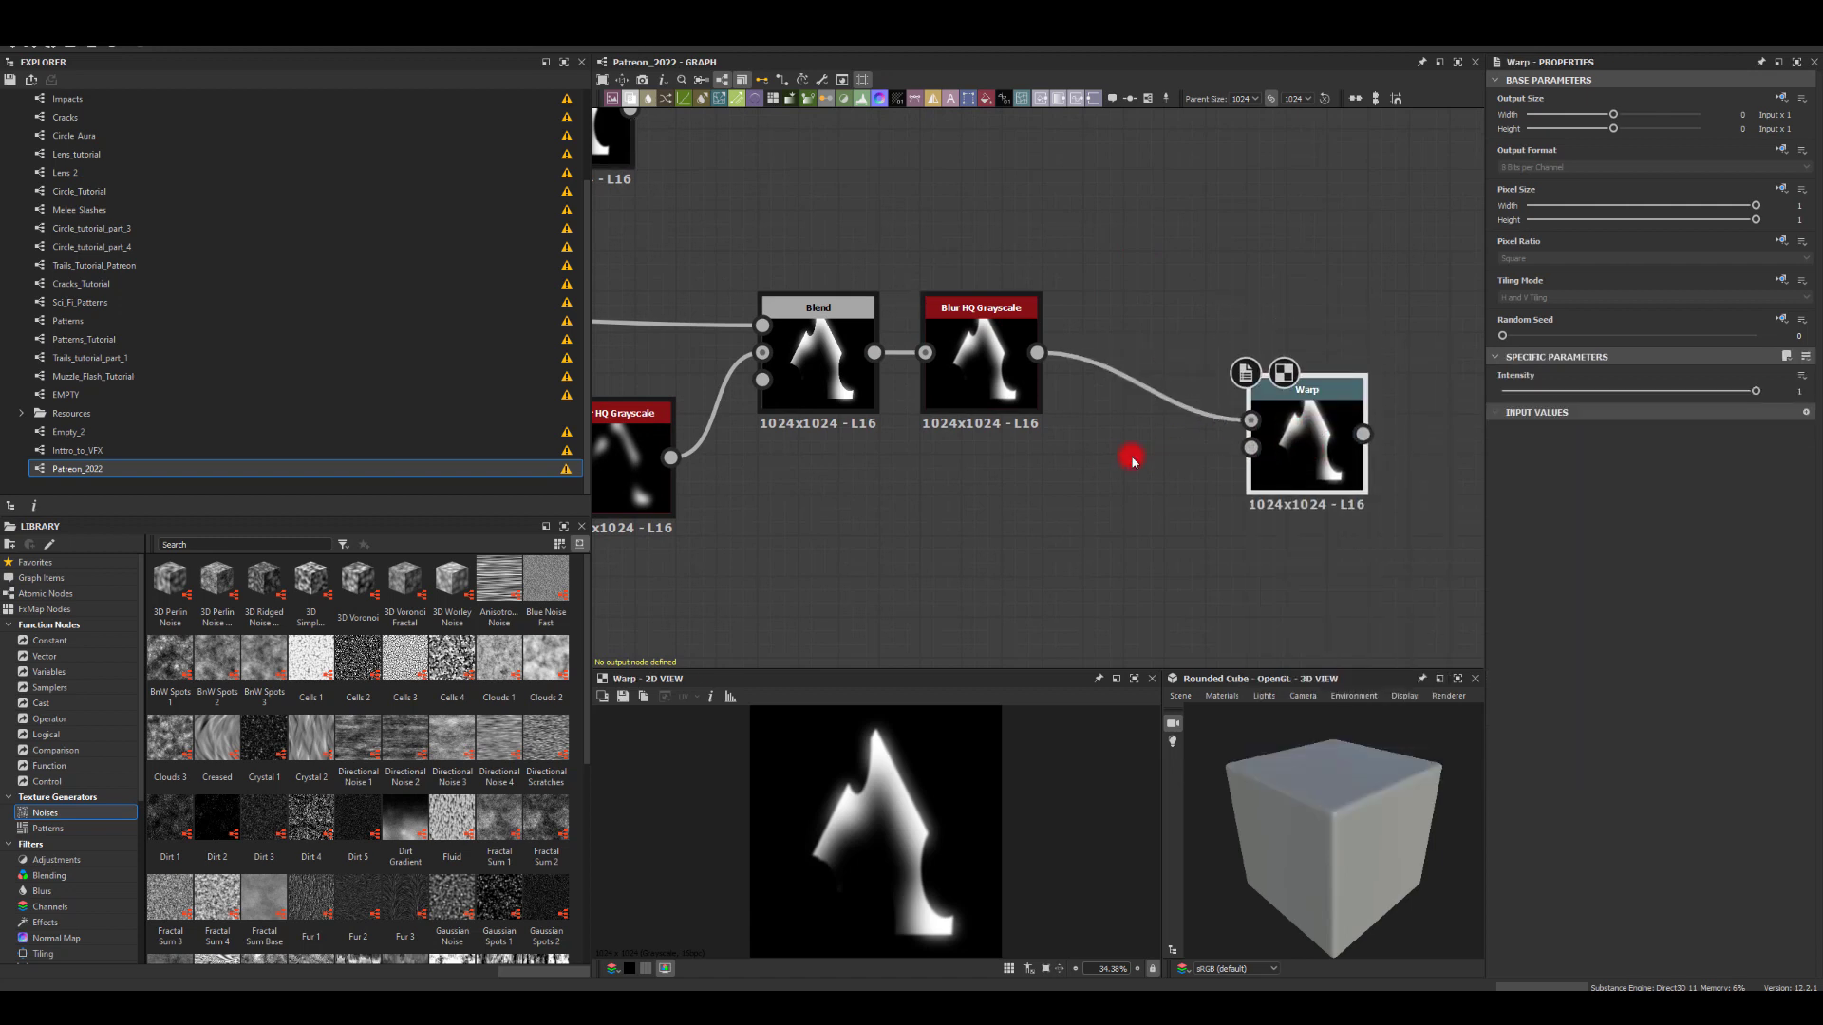
Step: Add a Perlin Noise with Scale 8 and connect it to the Warp's gradient input
key(space)
text(per)
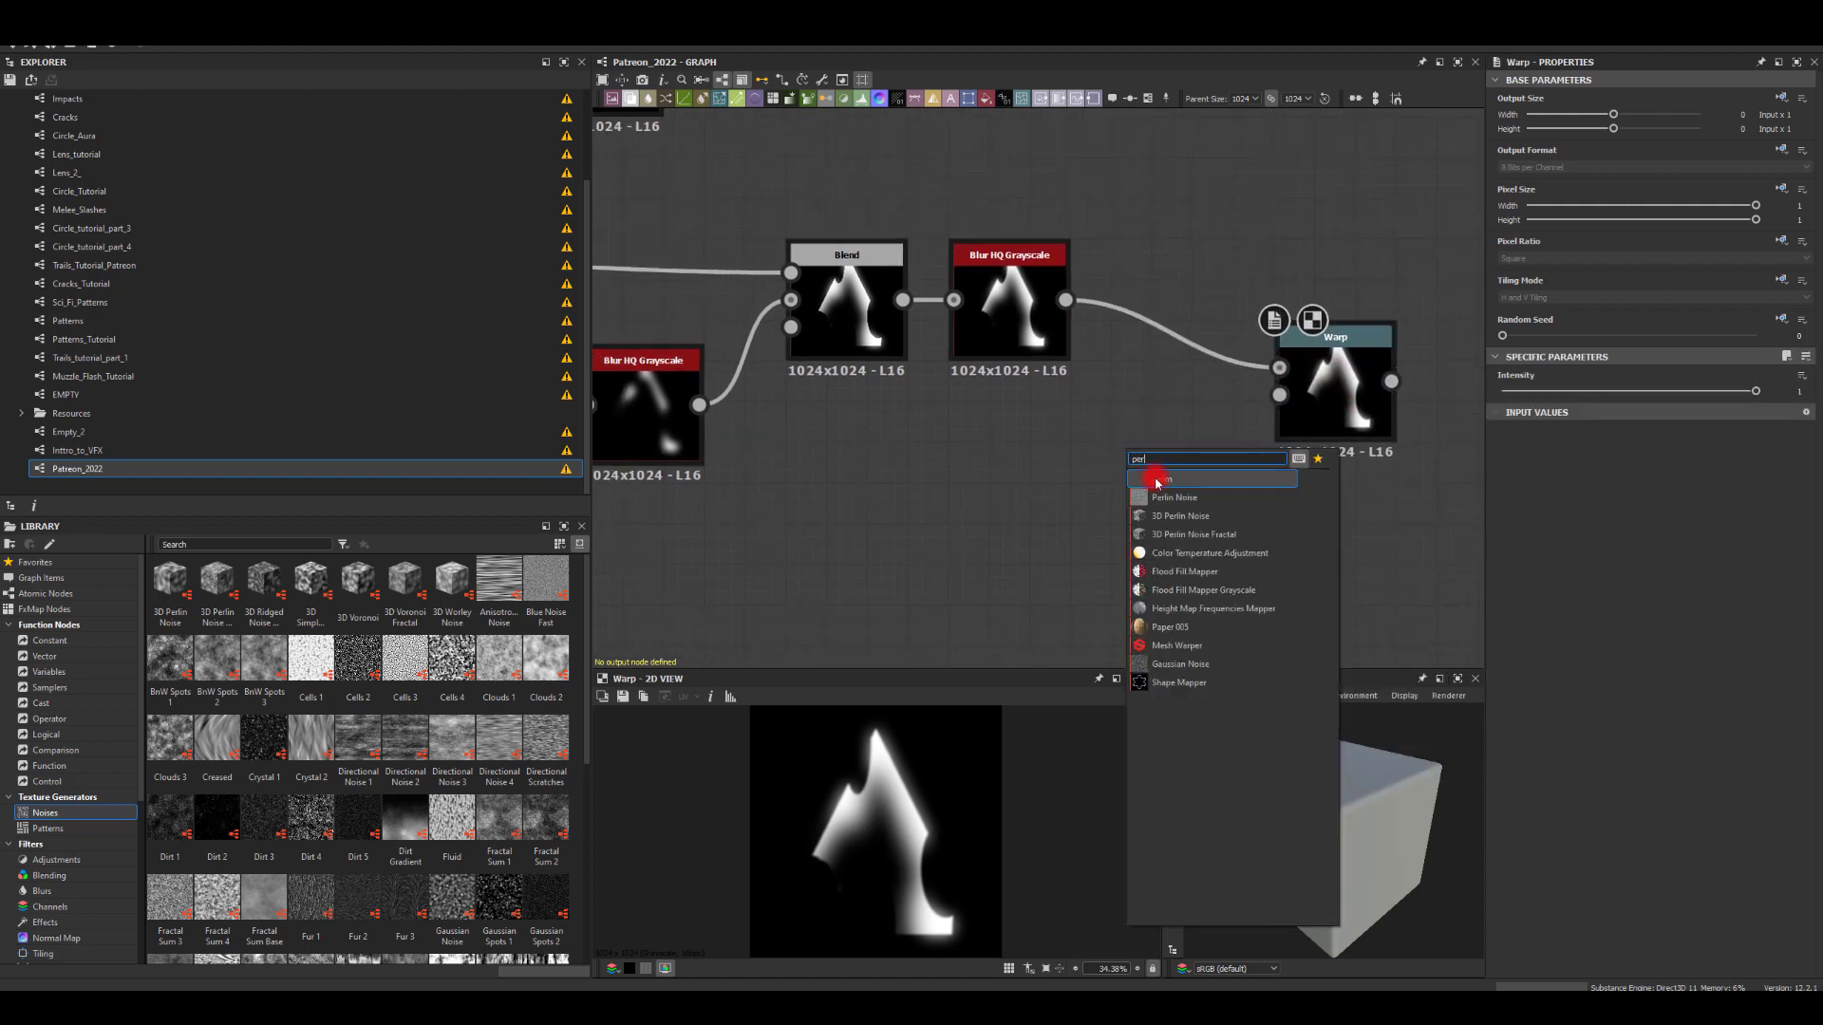
click(1164, 507)
drag(1187, 463, 1279, 394)
click(1147, 480)
mouse_move(1558, 716)
mouse_down()
mouse_move(1501, 724)
mouse_move(1531, 722)
mouse_up()
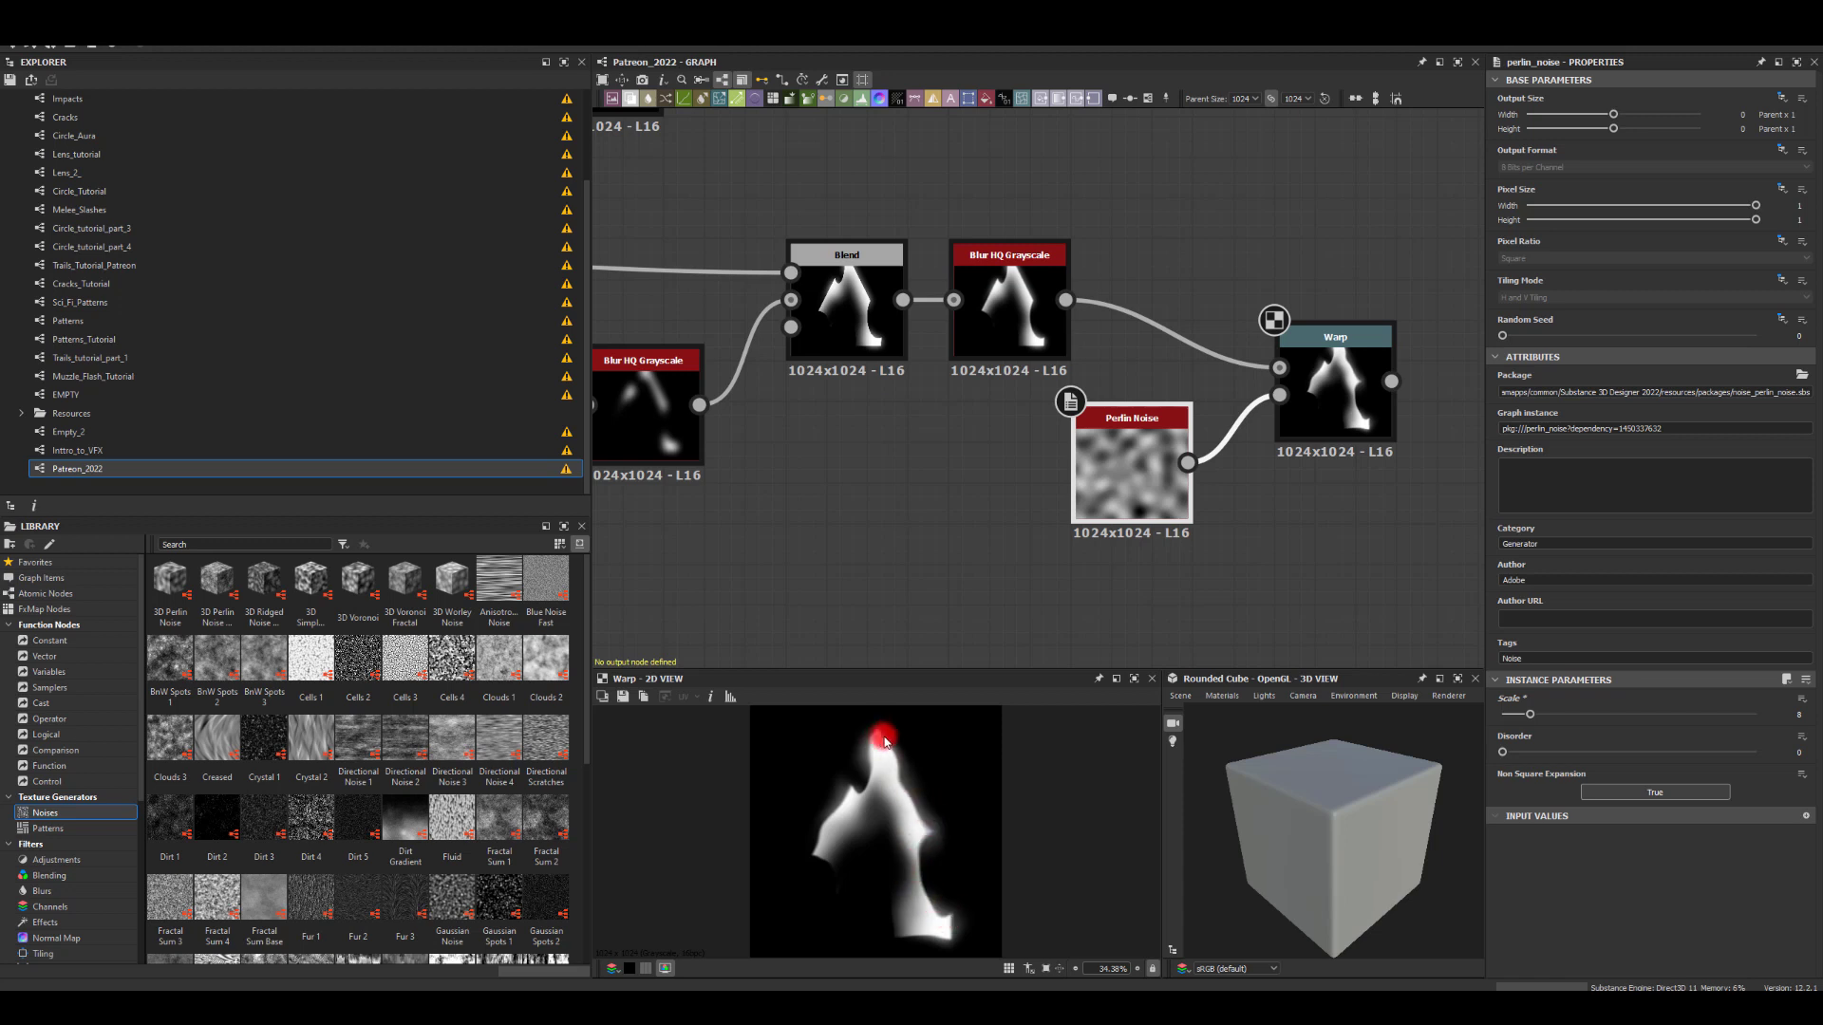
Step: Add a Slope Blur Grayscale node fed by the Warp output
middle_drag(1367, 196, 1179, 290)
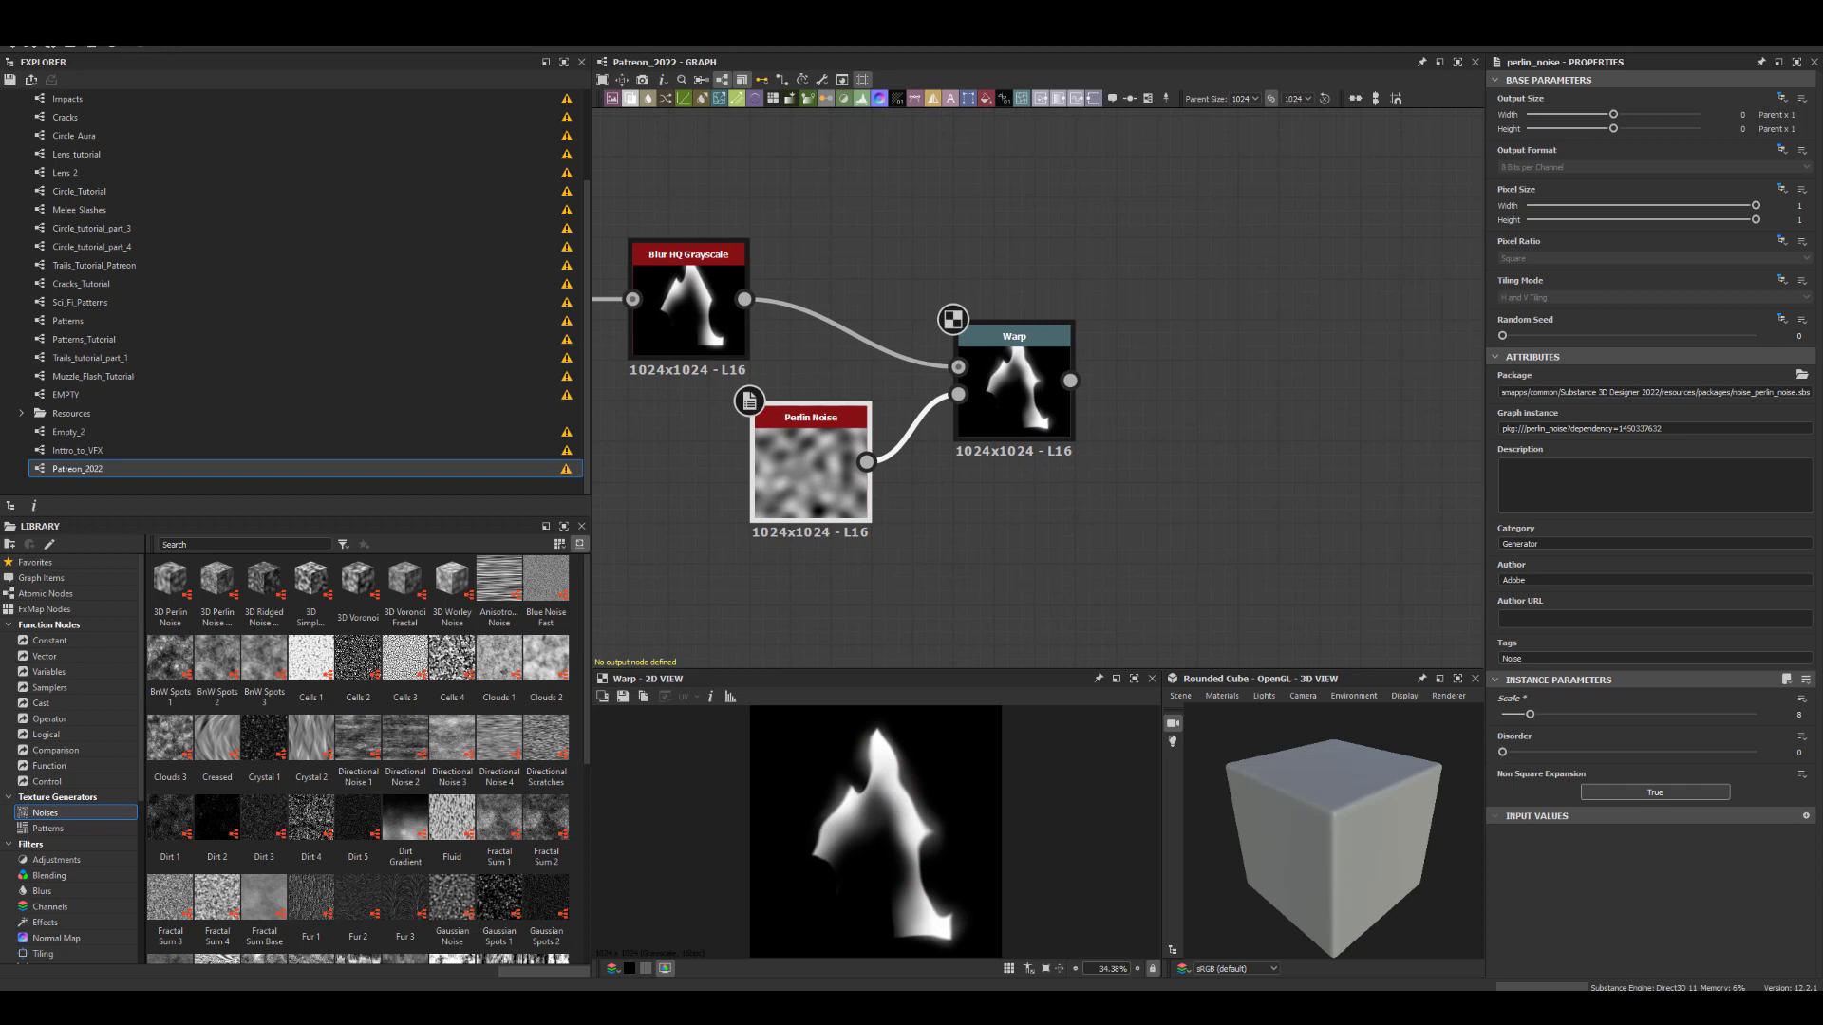
middle_drag(1136, 322, 1082, 328)
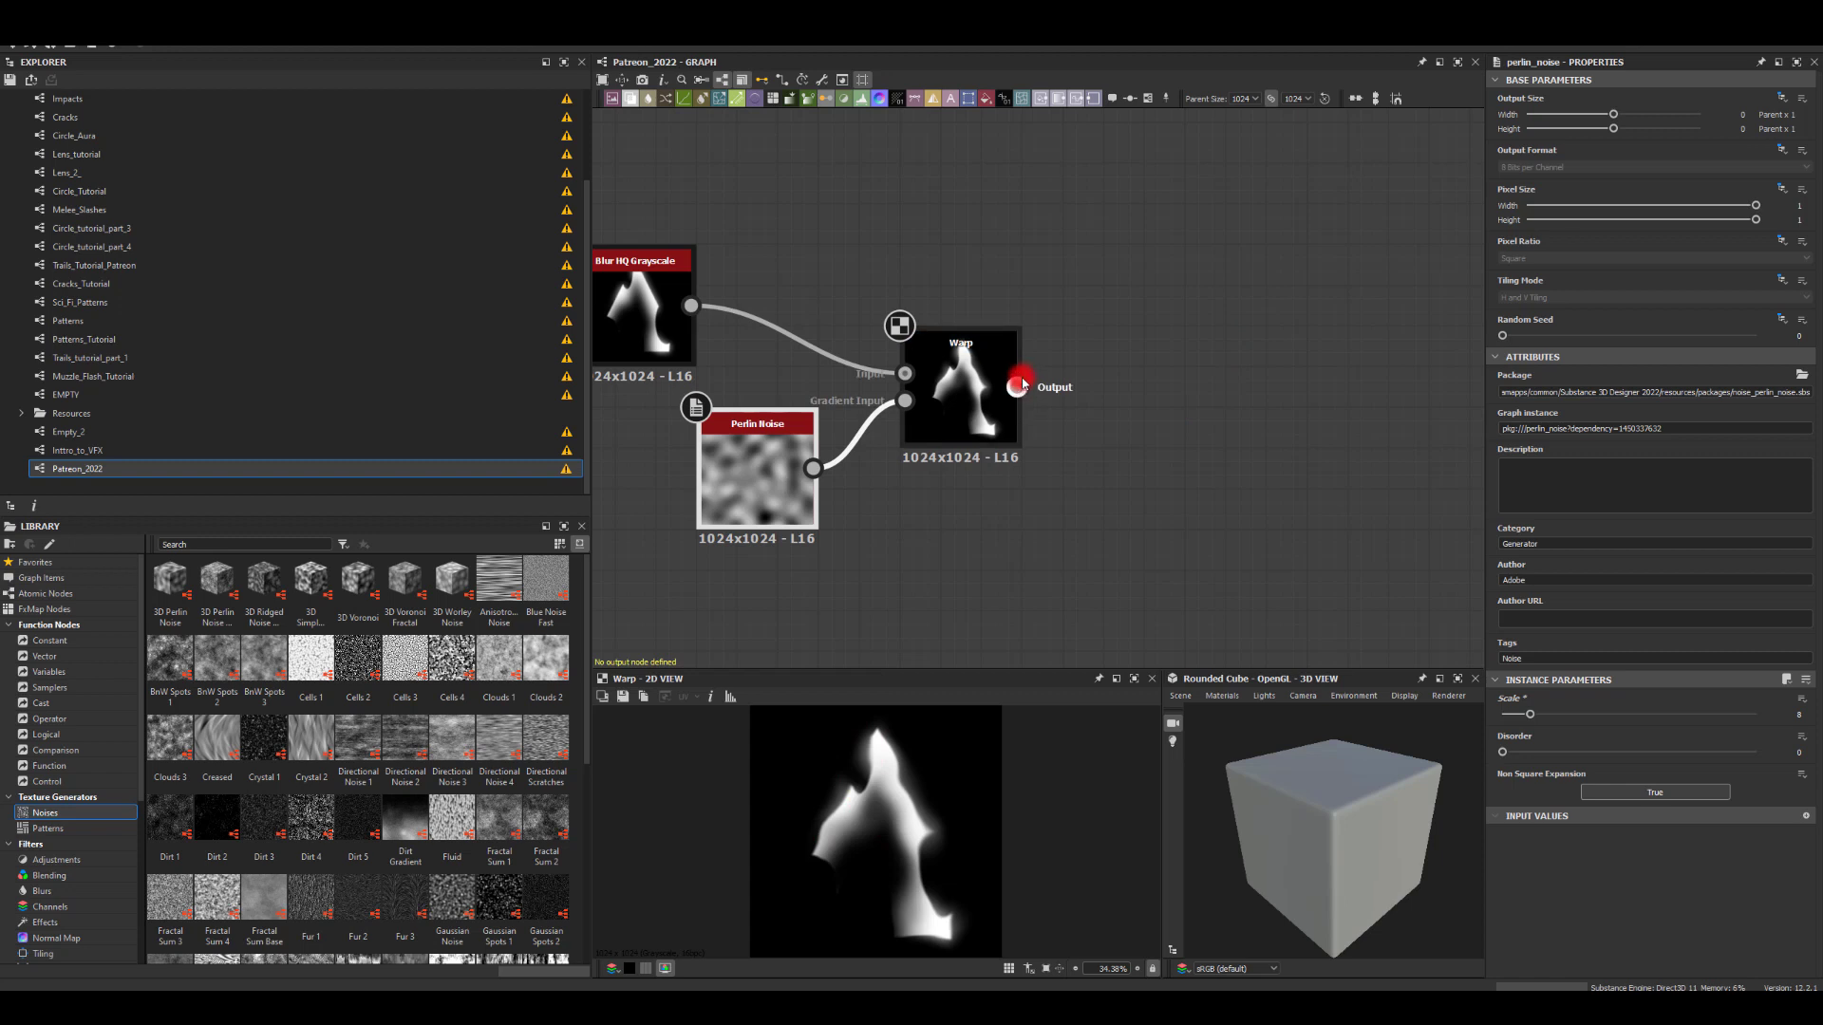
drag(1018, 386, 1172, 340)
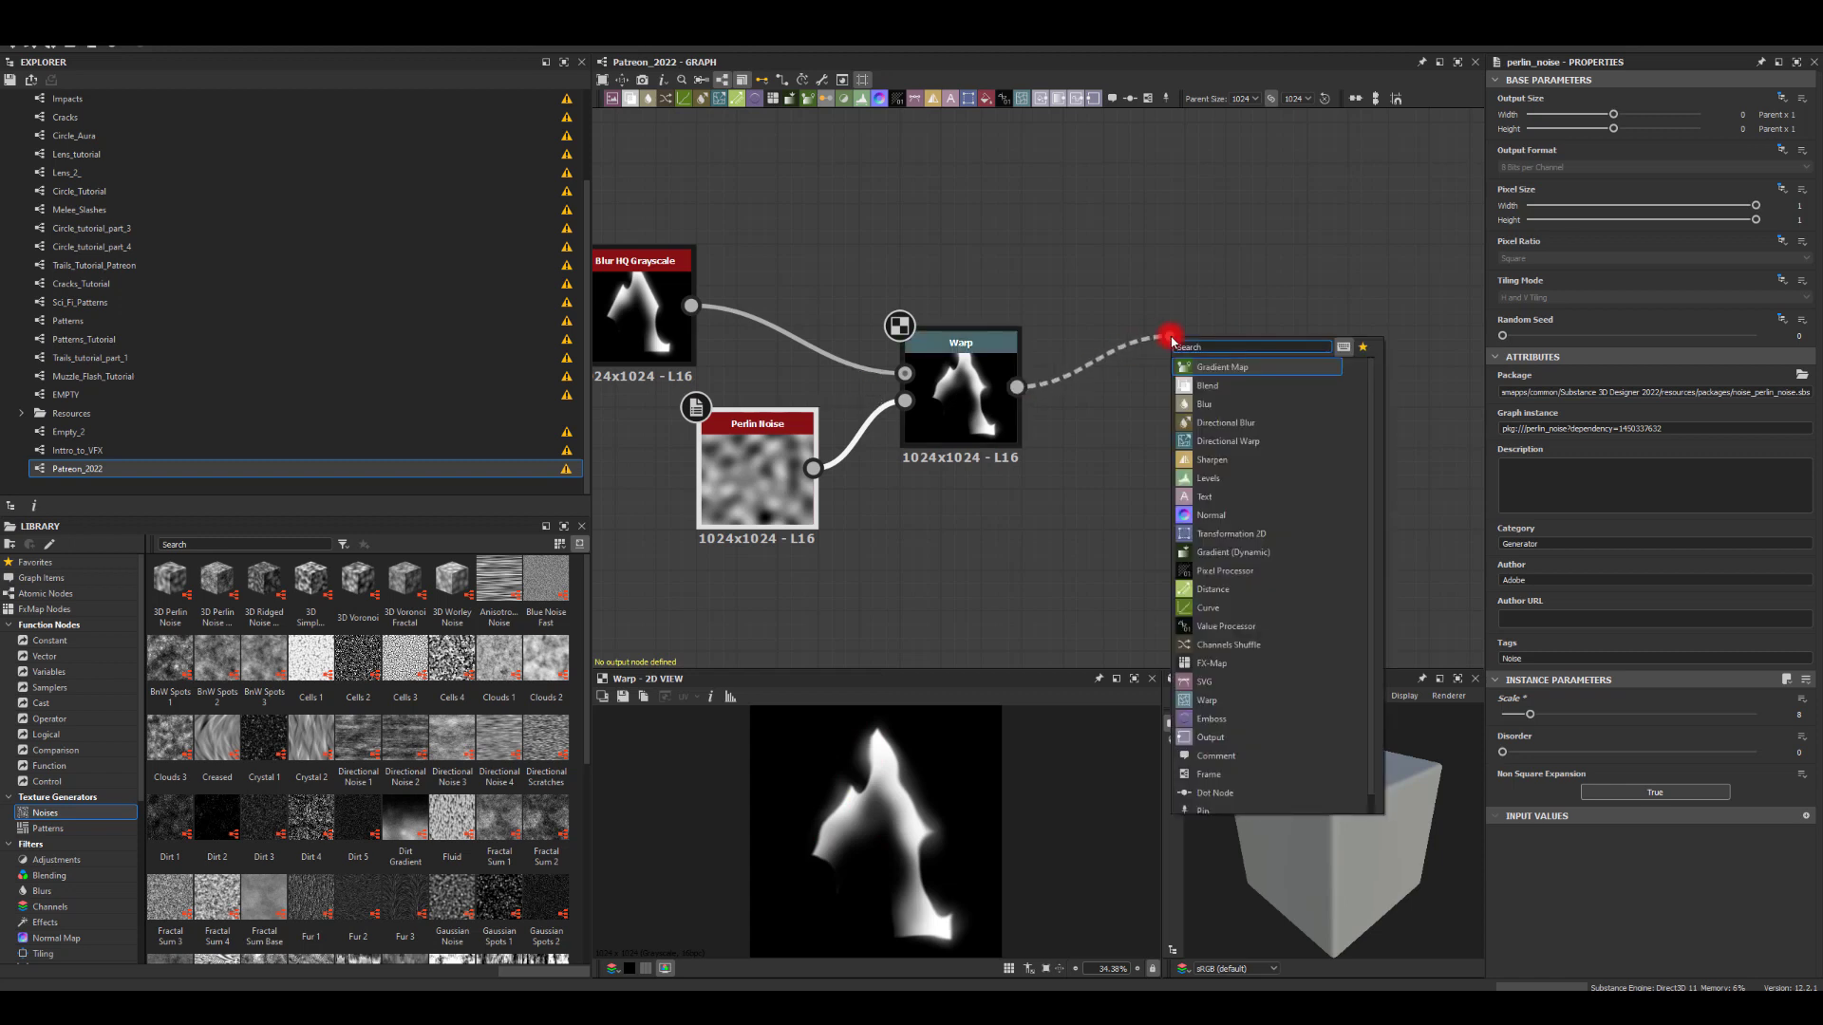
text(slope blur)
key(Return)
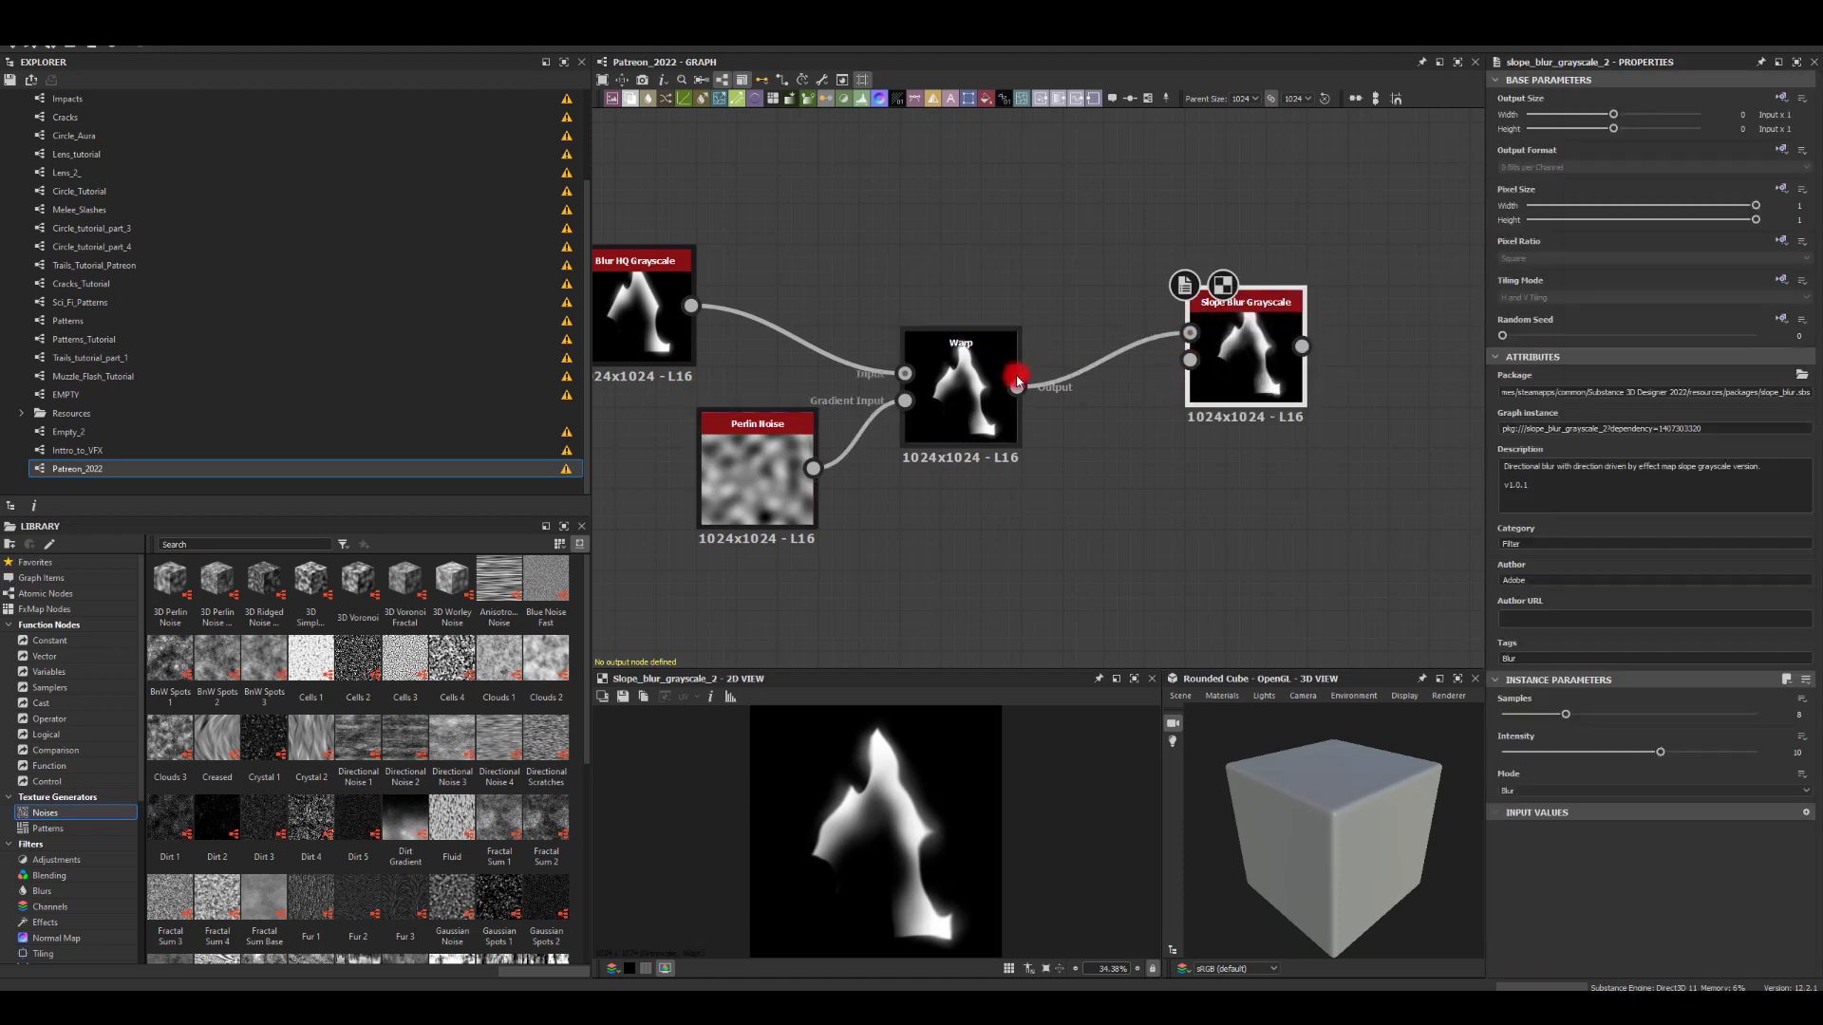
Step: Branch a Transformation 2D off the Warp output and scale the shard down uniformly about its centre
drag(1017, 385, 1081, 276)
text(bl)
click(1116, 312)
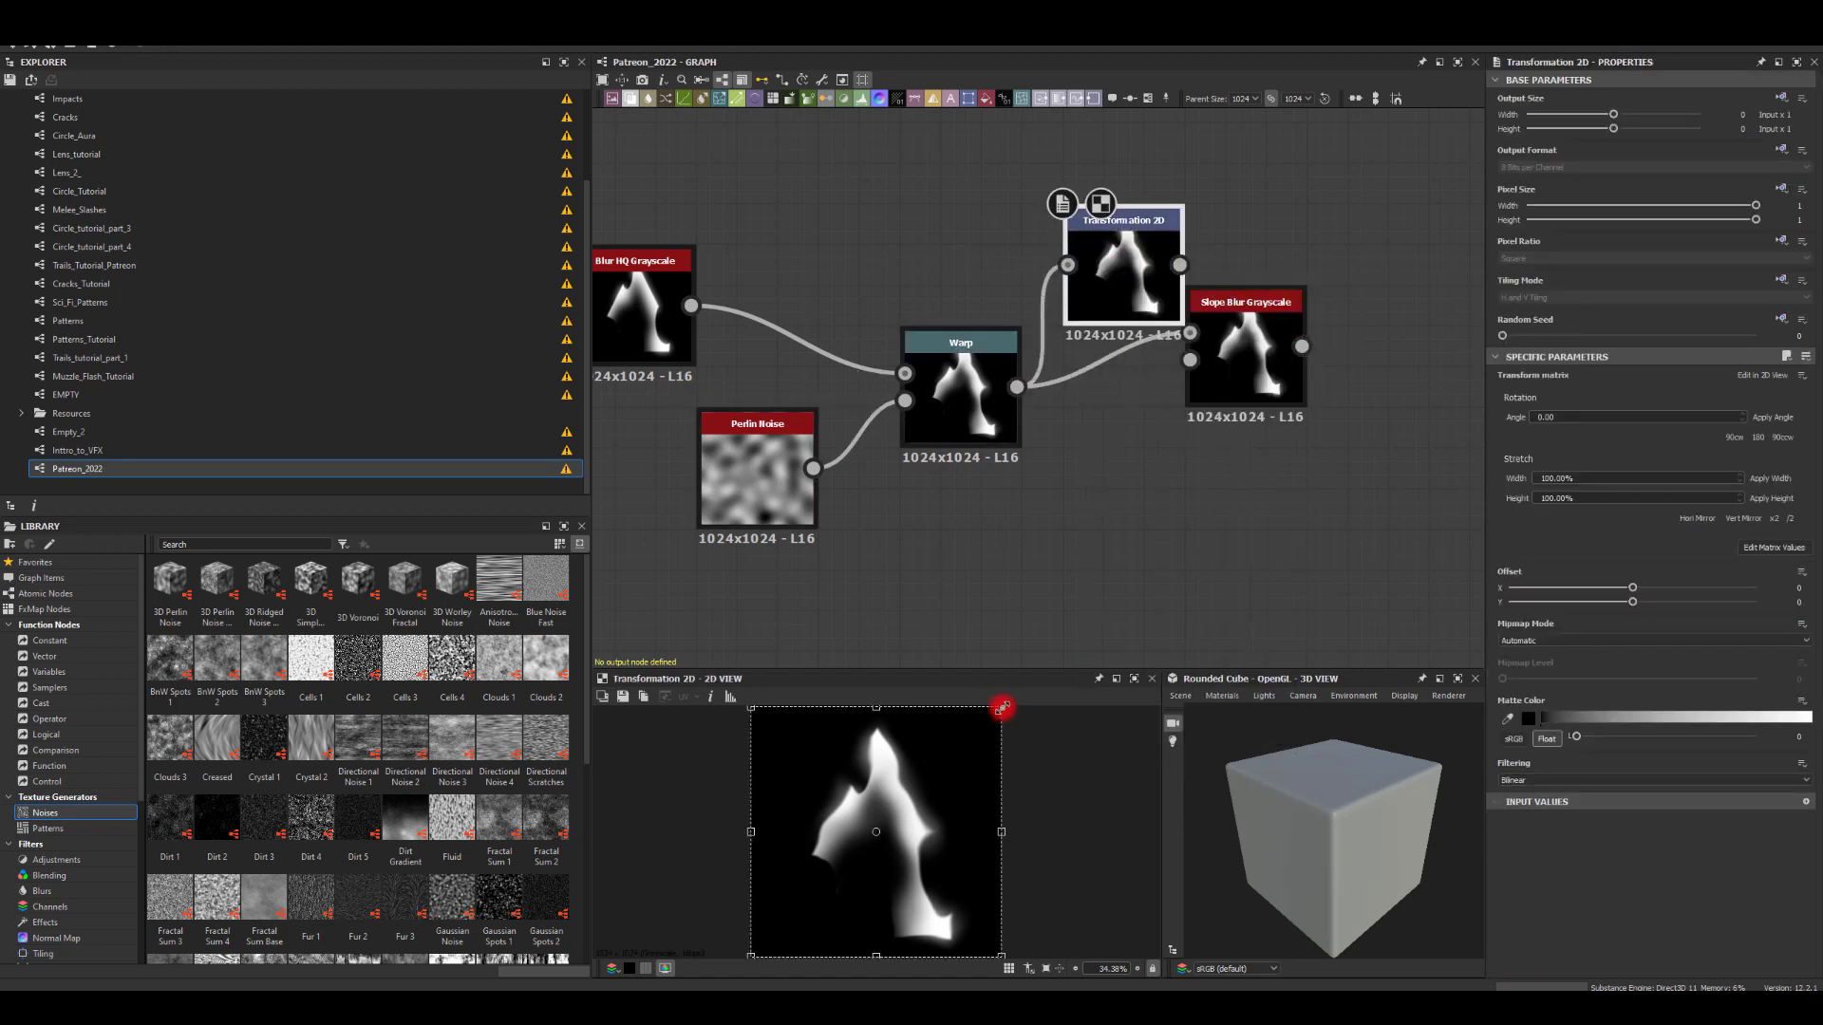
drag(1002, 707, 946, 742)
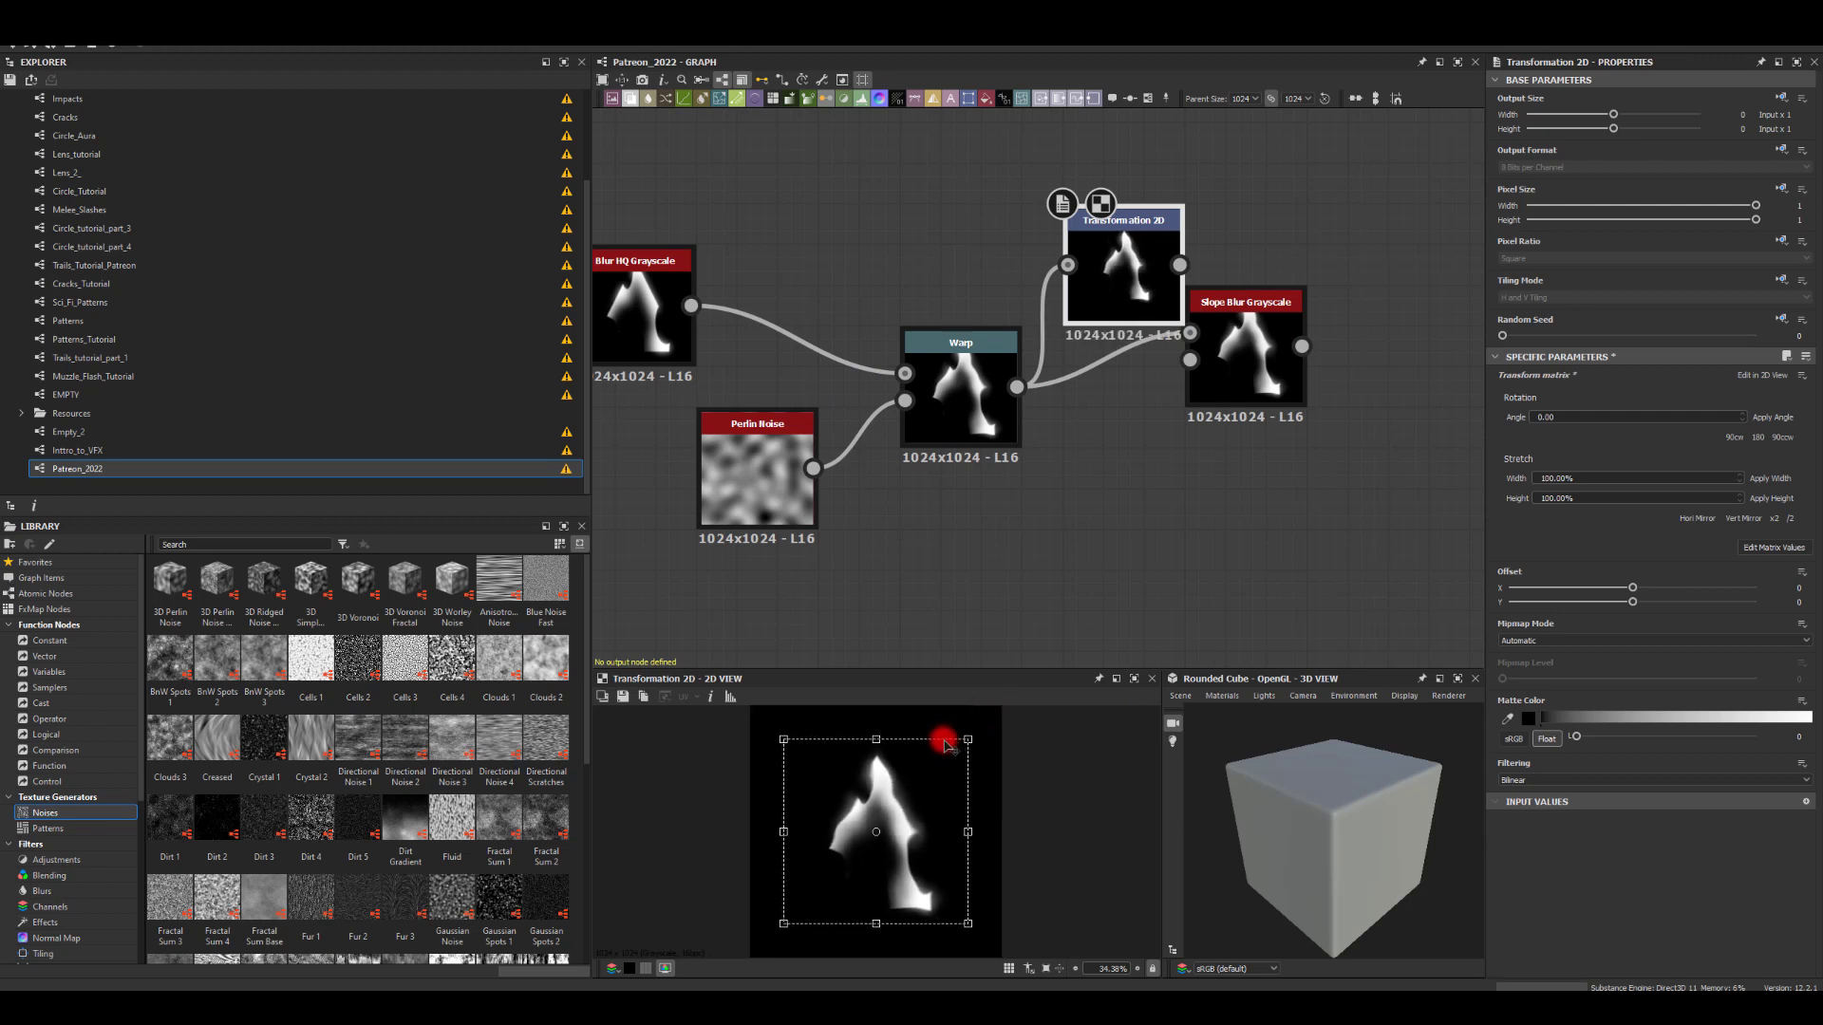
Step: Make the Transformation 2D's Tiling Mode absolute with No Tiling, and feed its output into the Slope Blur's grayscale input
click(1781, 281)
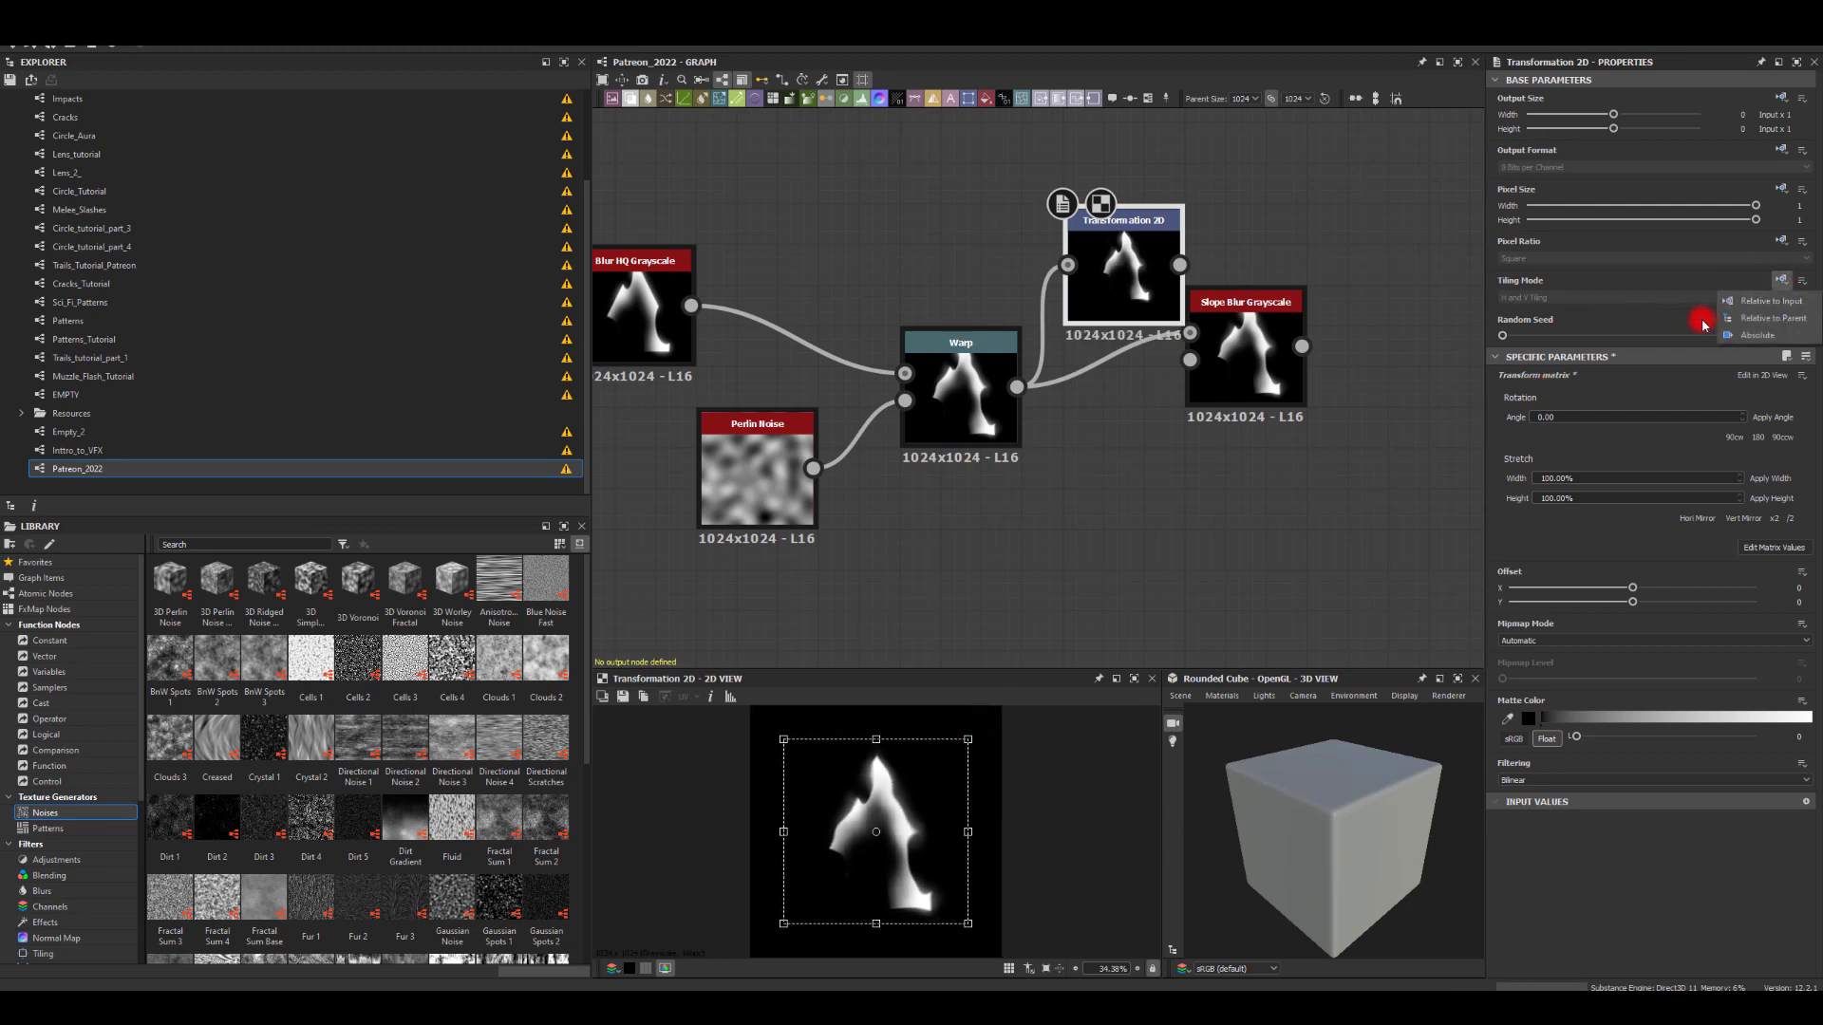
click(1700, 325)
click(1595, 298)
click(1571, 310)
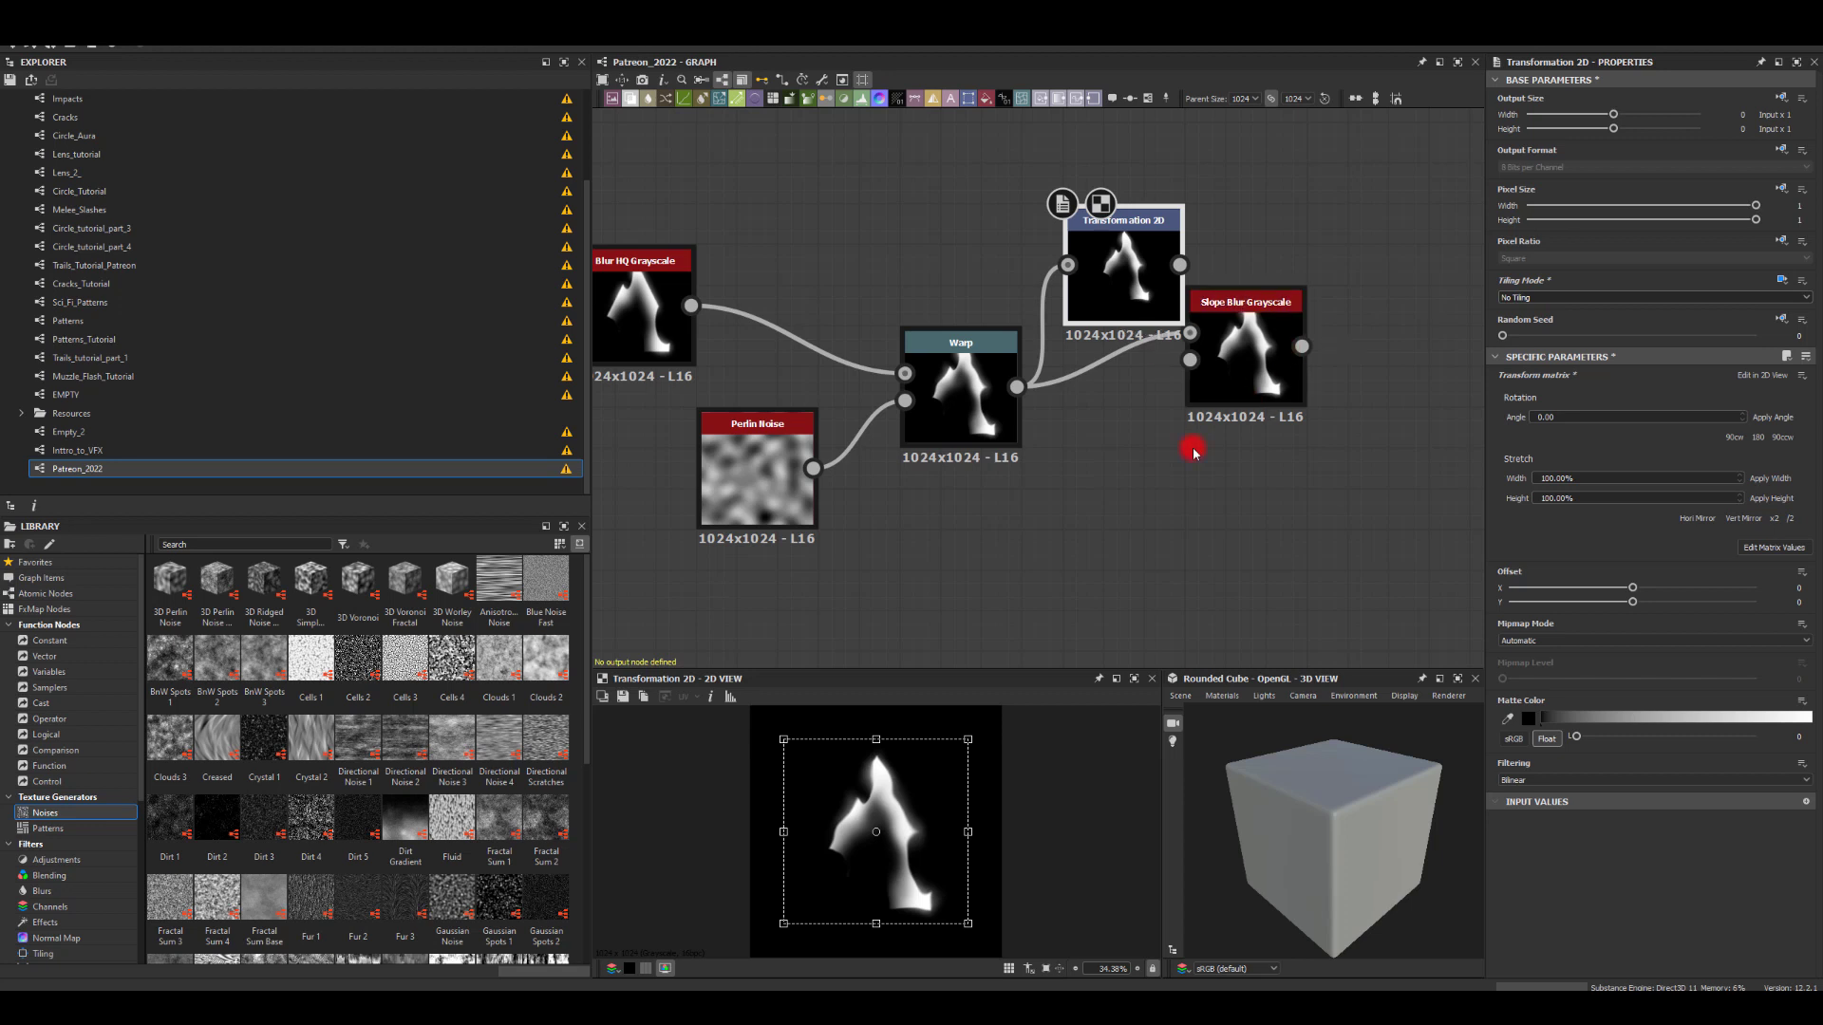
drag(1234, 323, 1292, 333)
click(1325, 370)
Step: Add a Shape node with the Paraboloid pattern and connect it to the Slope Blur Grayscale's slope input
key(space)
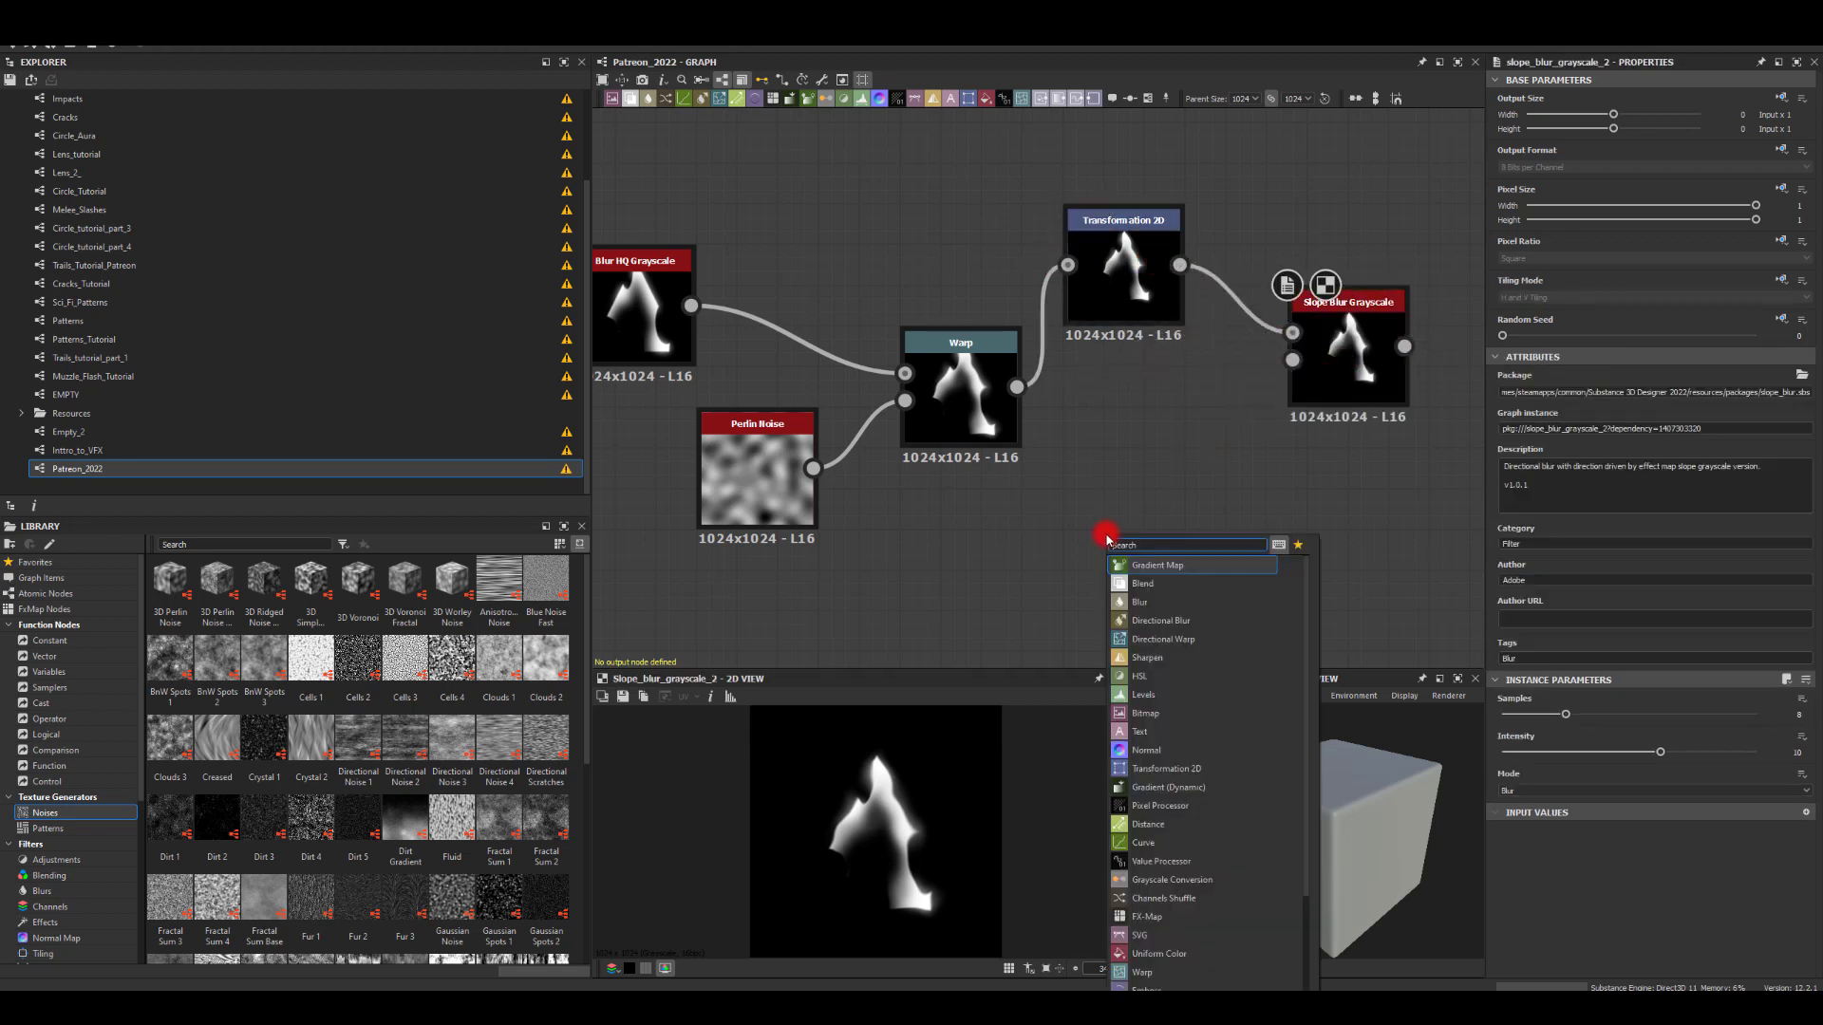
text(sha)
click(1134, 583)
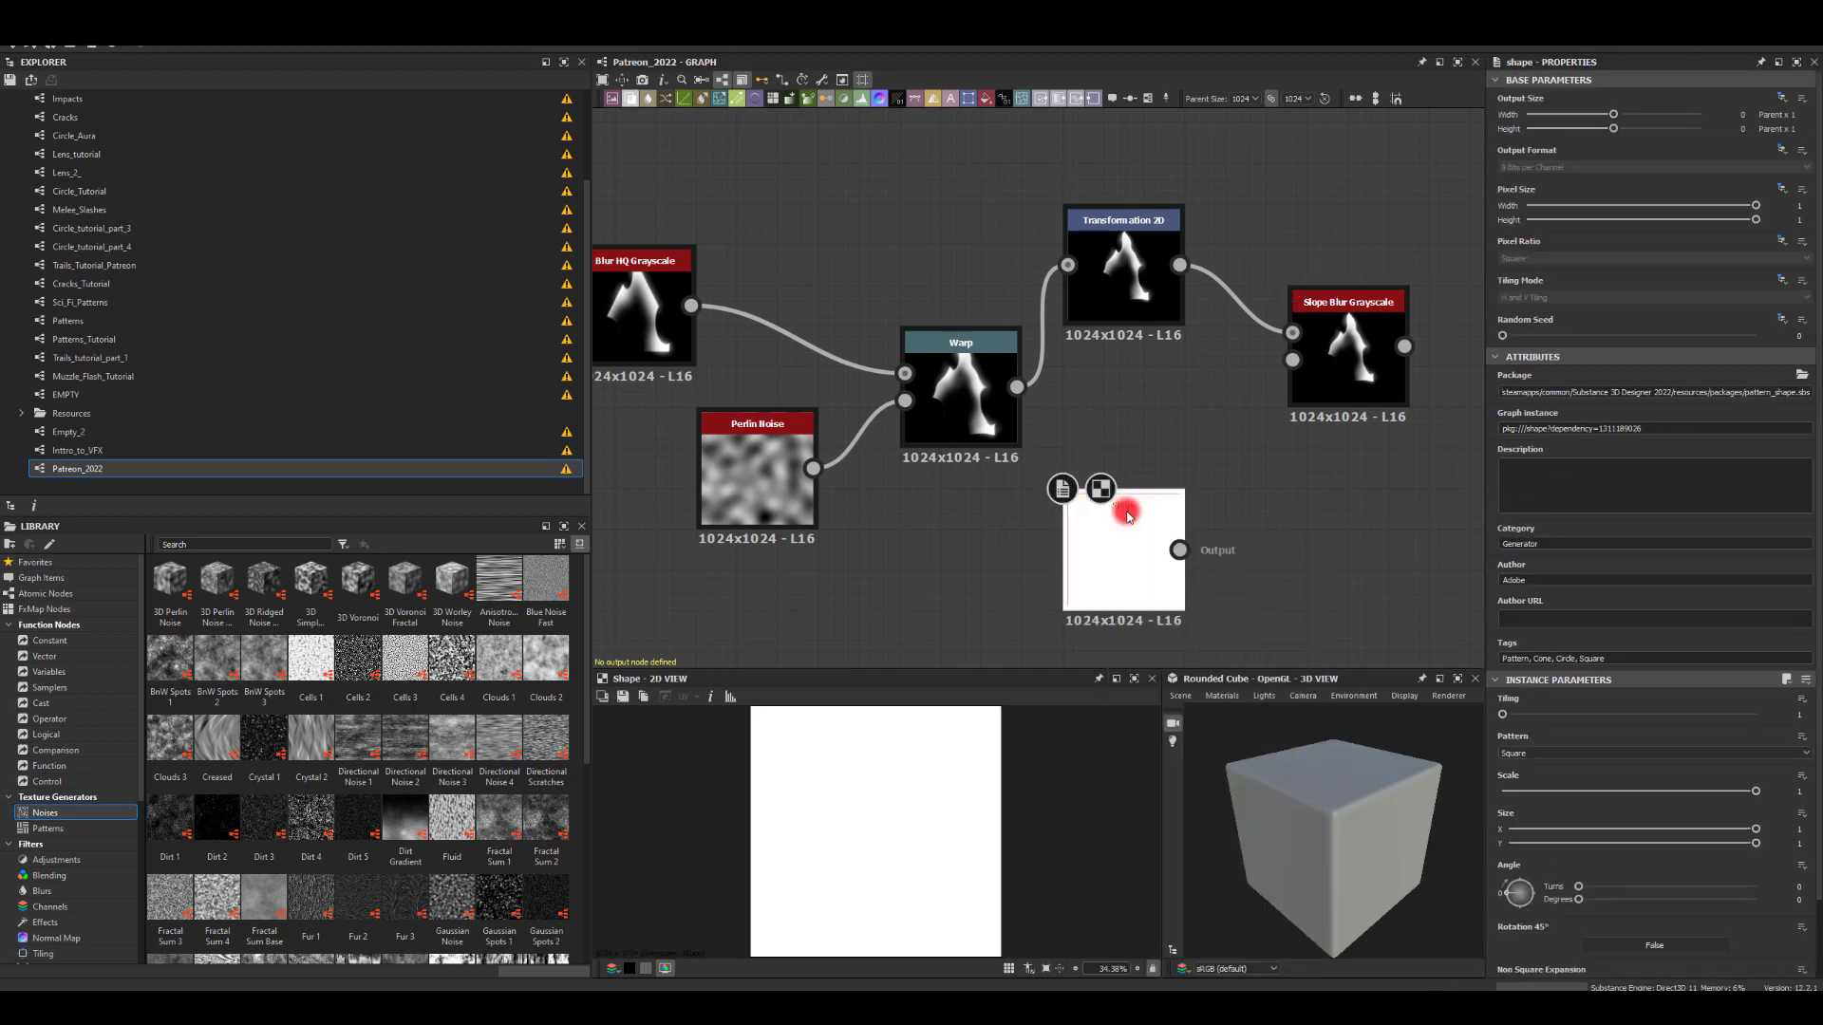
click(1515, 755)
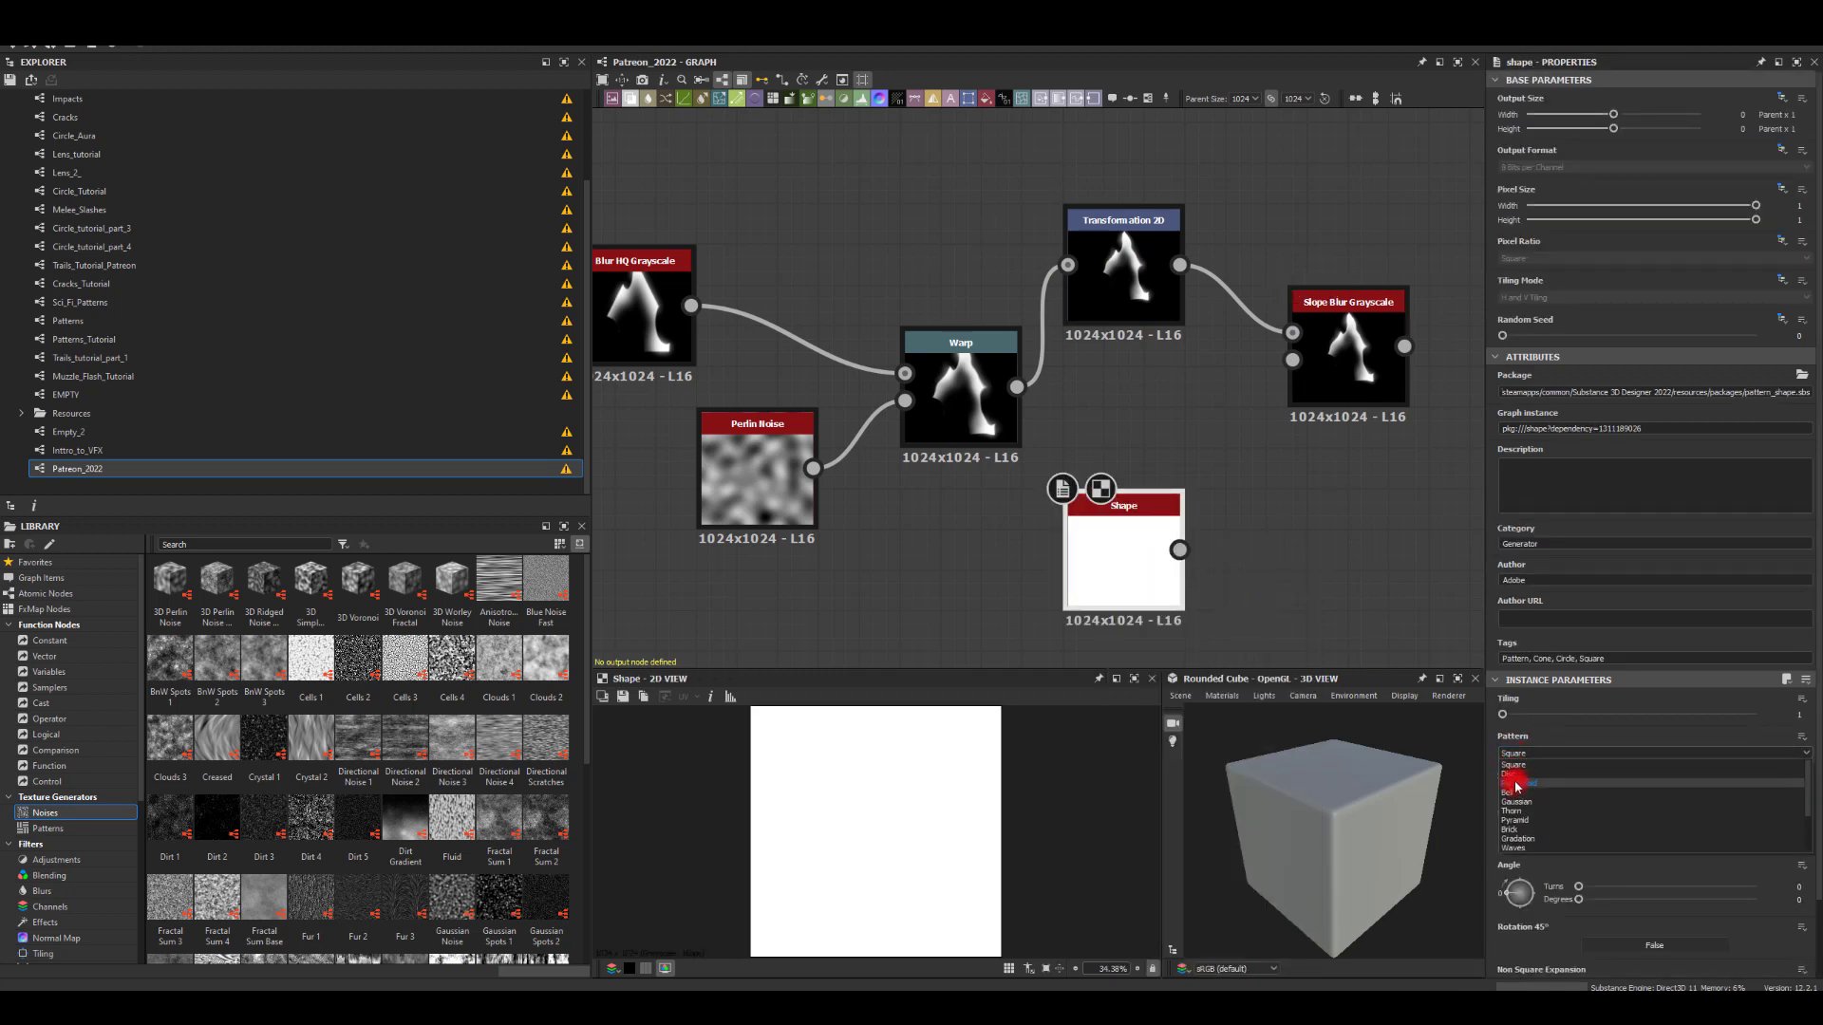
click(1517, 778)
drag(1180, 548, 1343, 360)
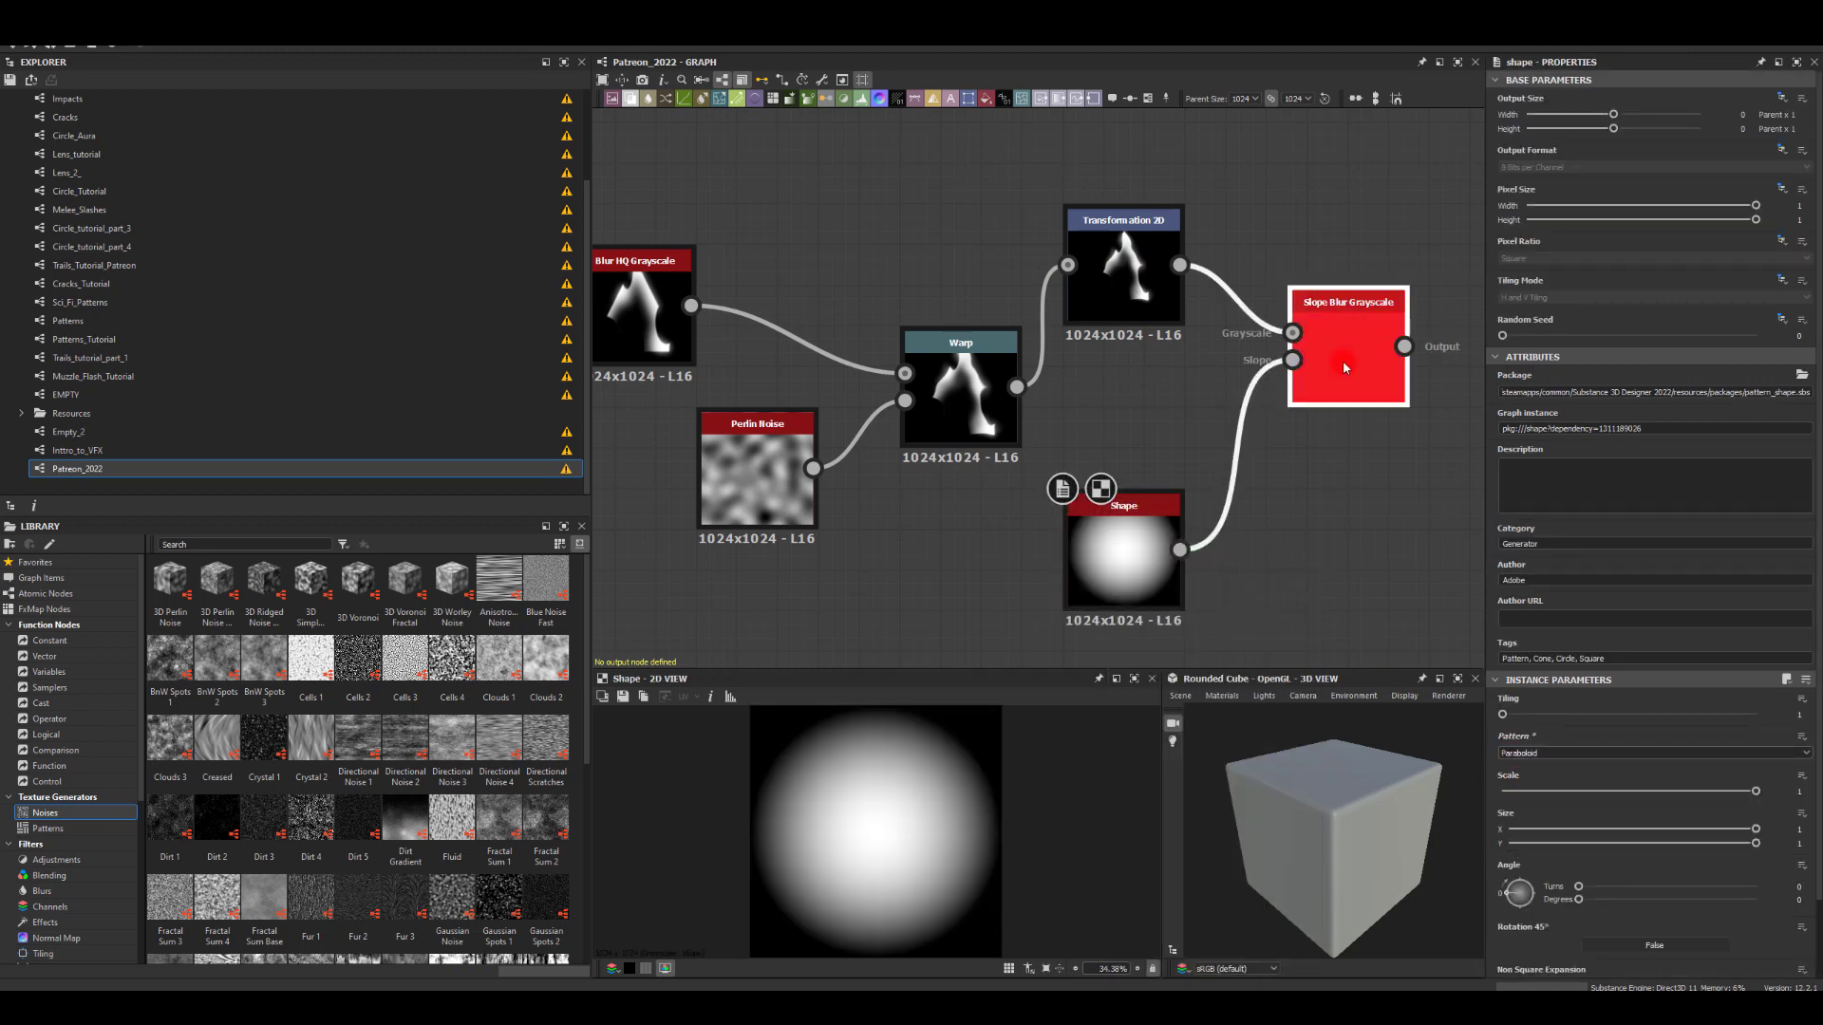
Step: Set the Slope Blur Grayscale's Samples to 32 and its Intensity to about 10.31
click(1343, 361)
drag(1561, 712, 1757, 716)
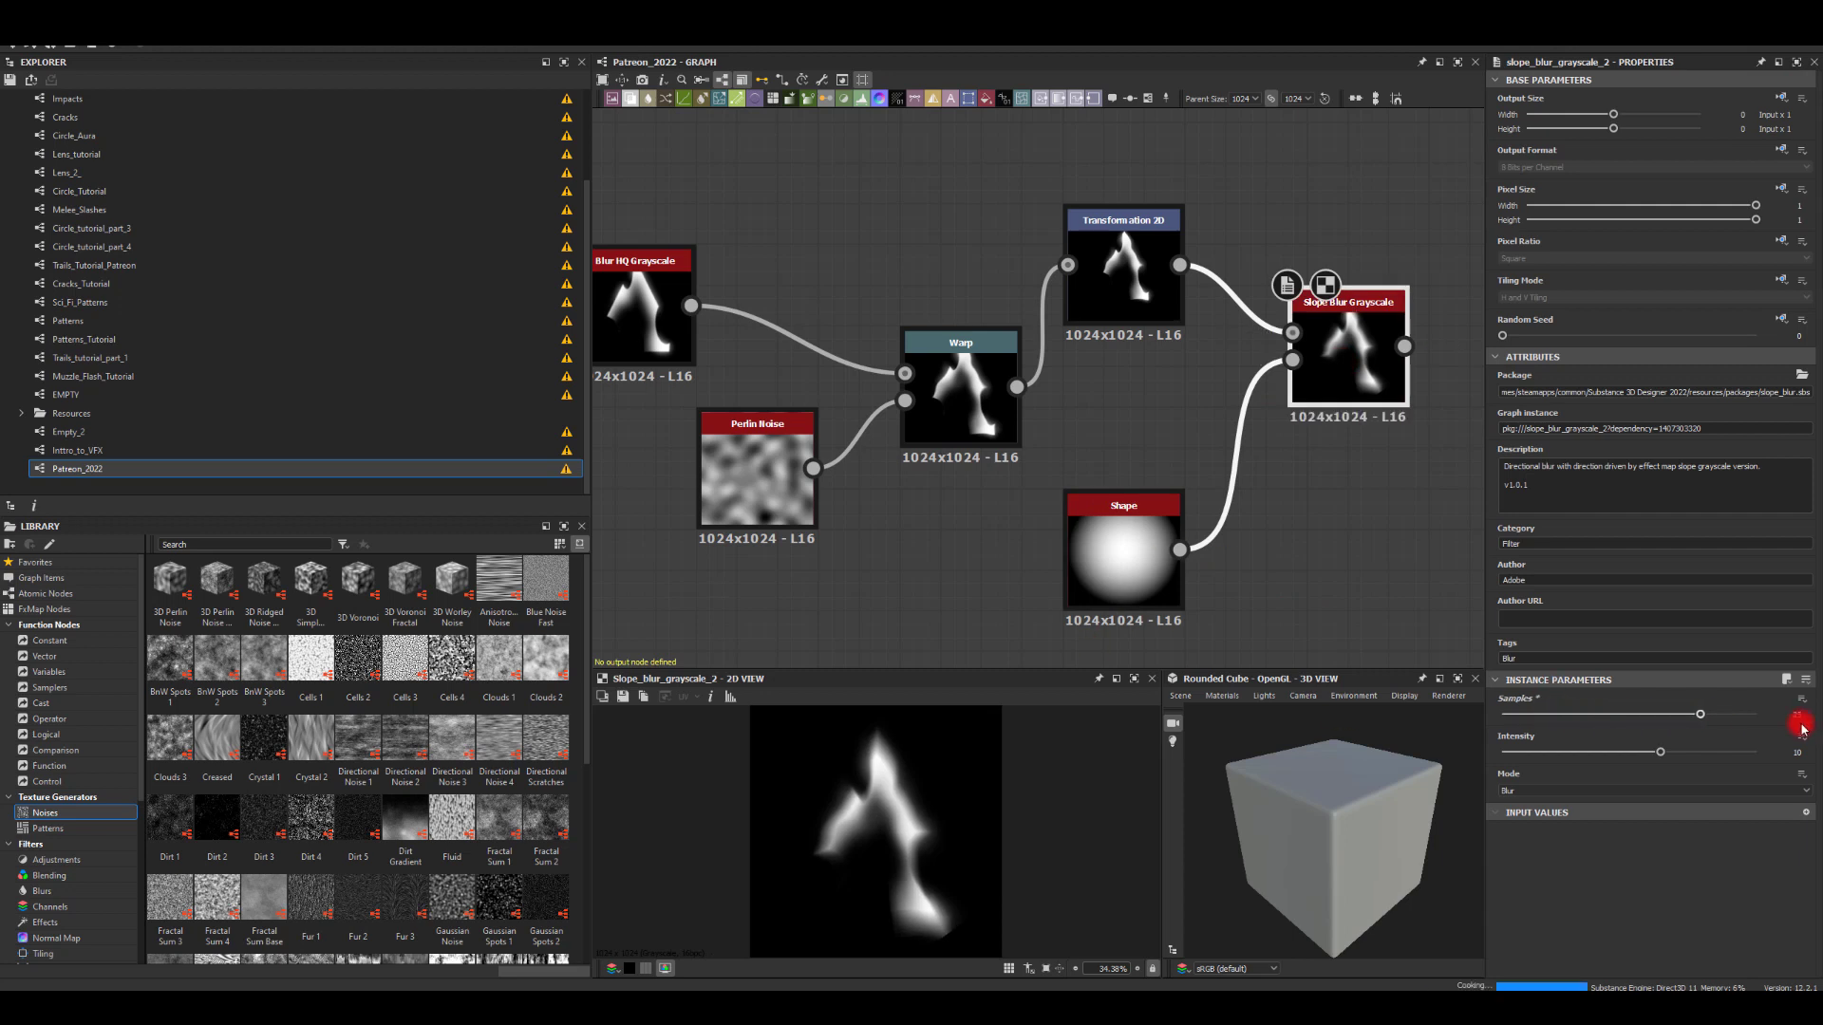
mouse_move(1653, 755)
mouse_down()
mouse_move(1757, 752)
mouse_move(1636, 750)
mouse_move(1666, 752)
mouse_up()
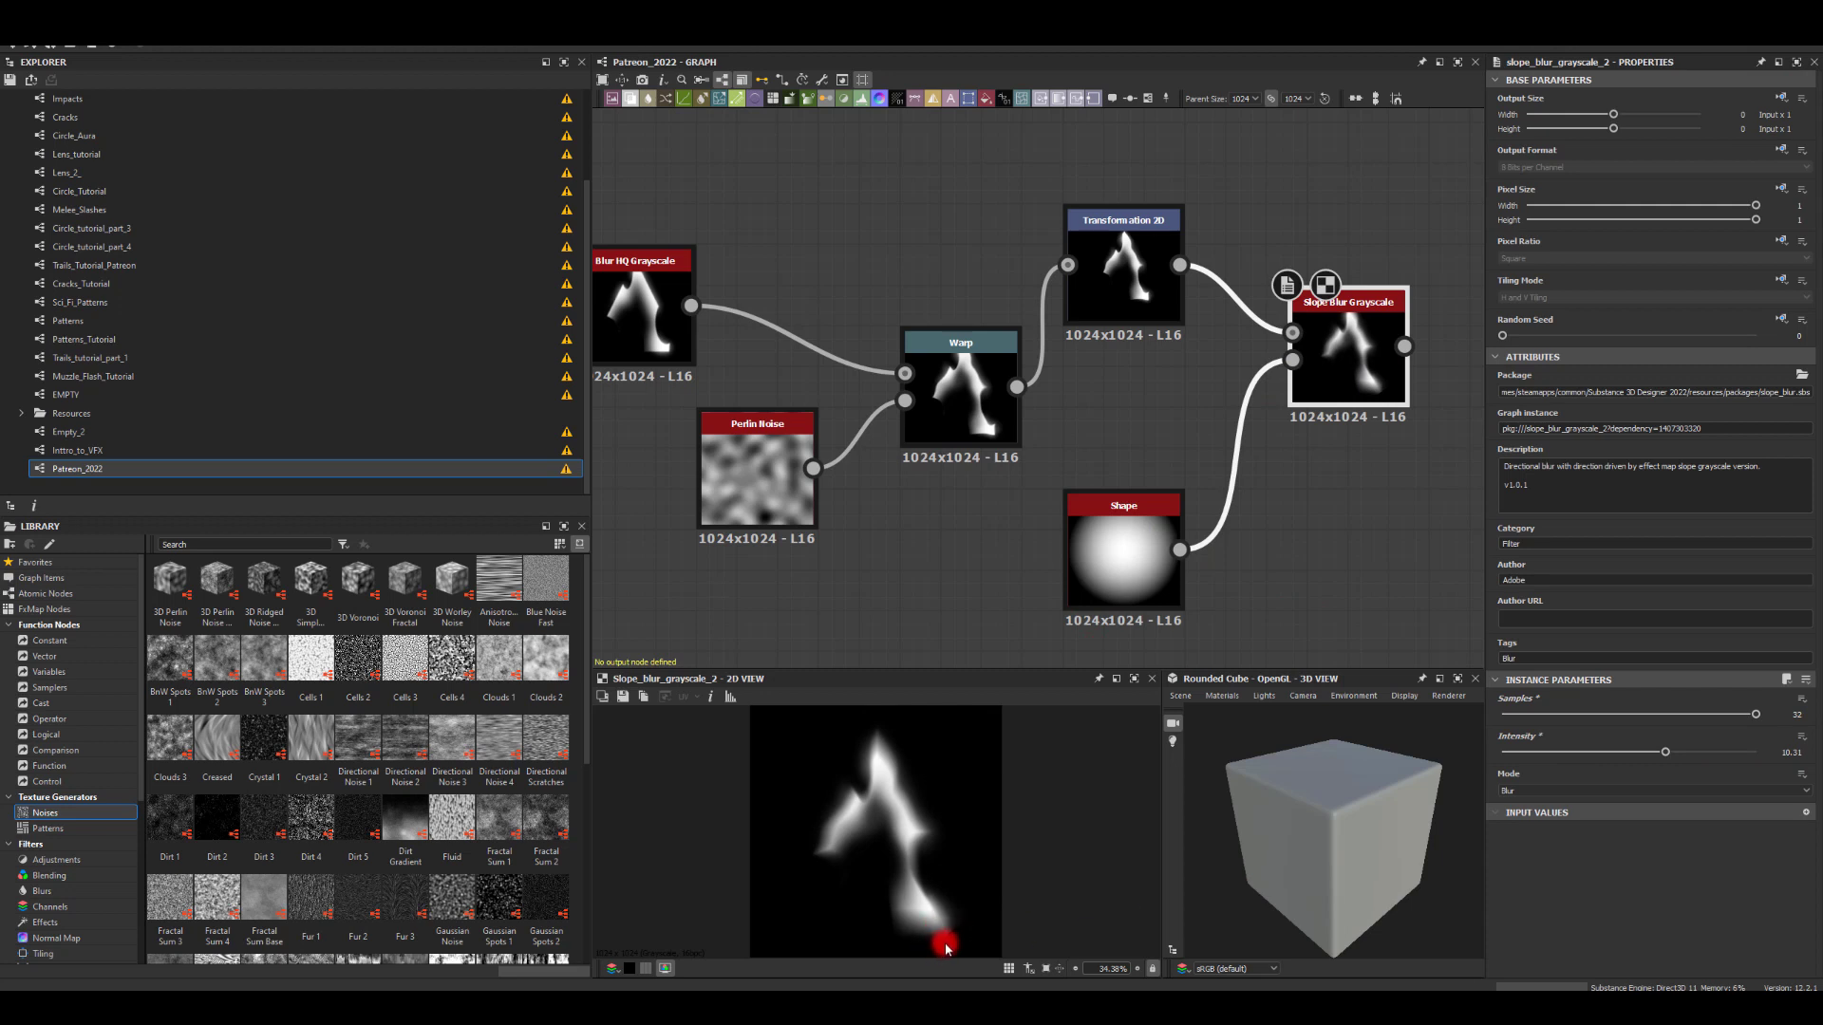
scroll(945, 947, up, 4)
scroll(924, 944, down, 4)
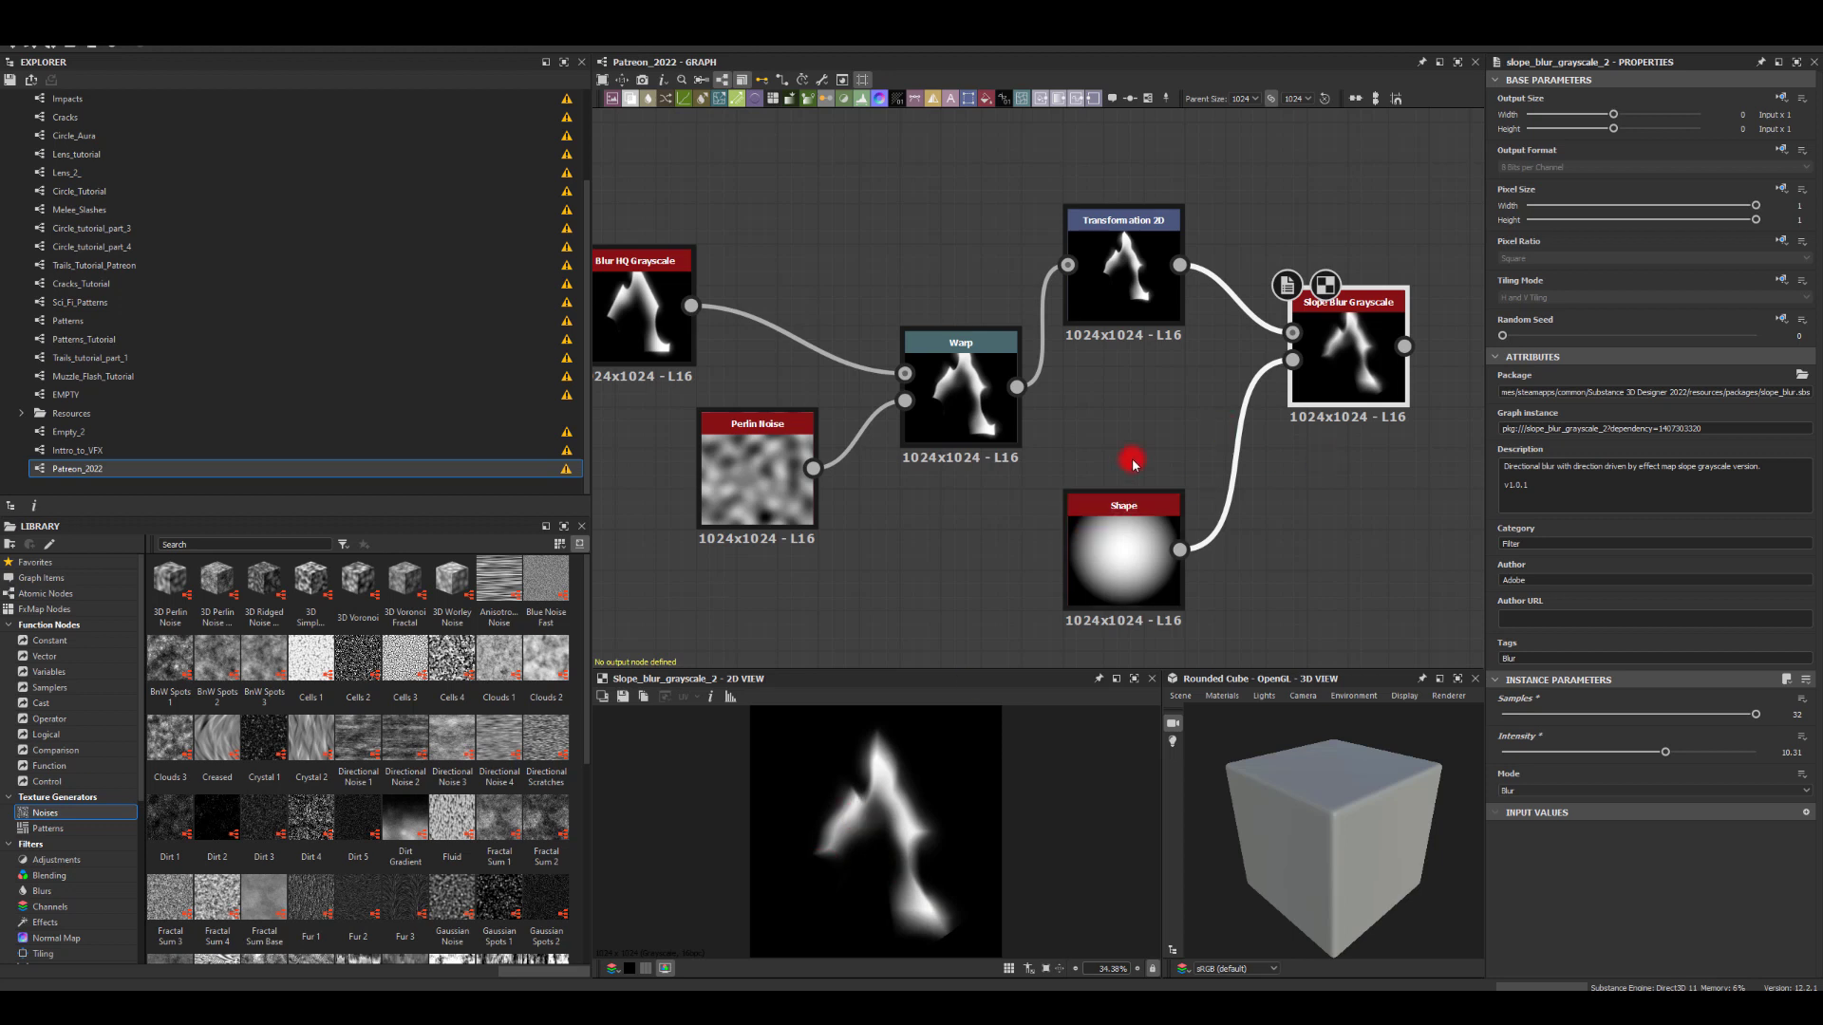
Step: Scale the shard down further in the Transformation 2D and raise the Slope Blur Grayscale's Intensity to 16
click(1107, 289)
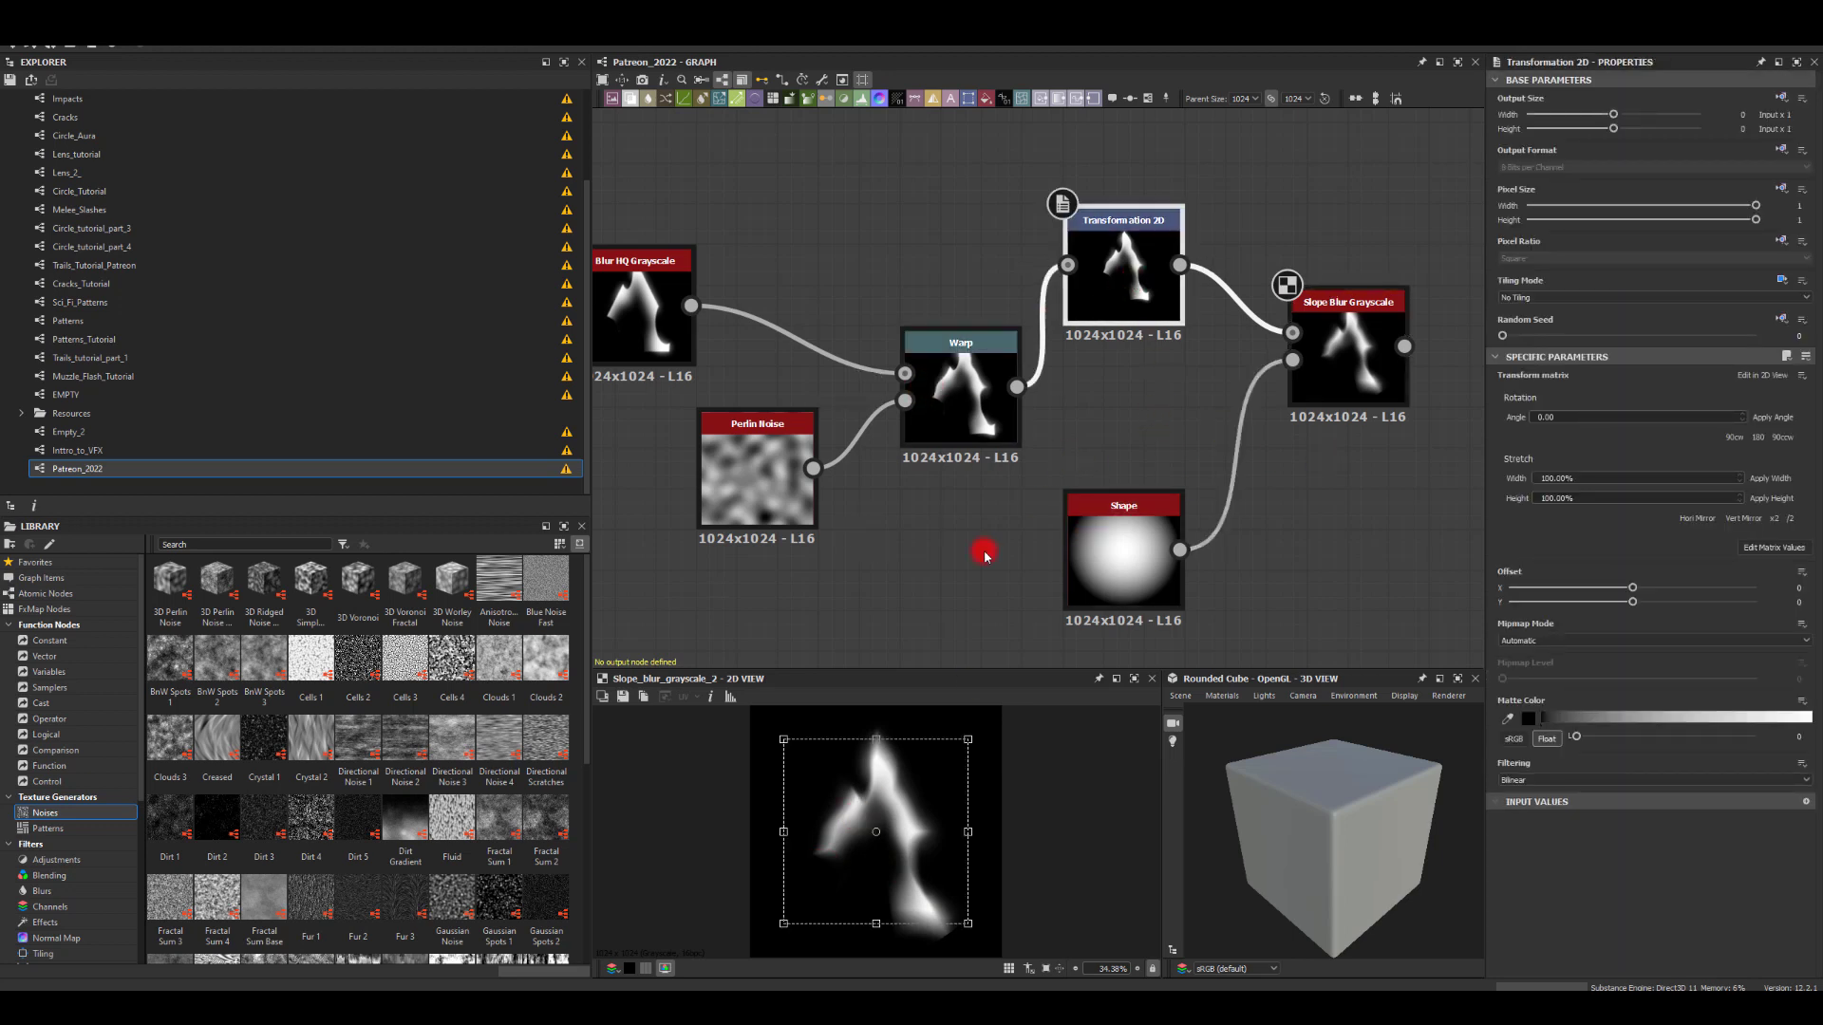
drag(970, 737, 948, 760)
click(1334, 360)
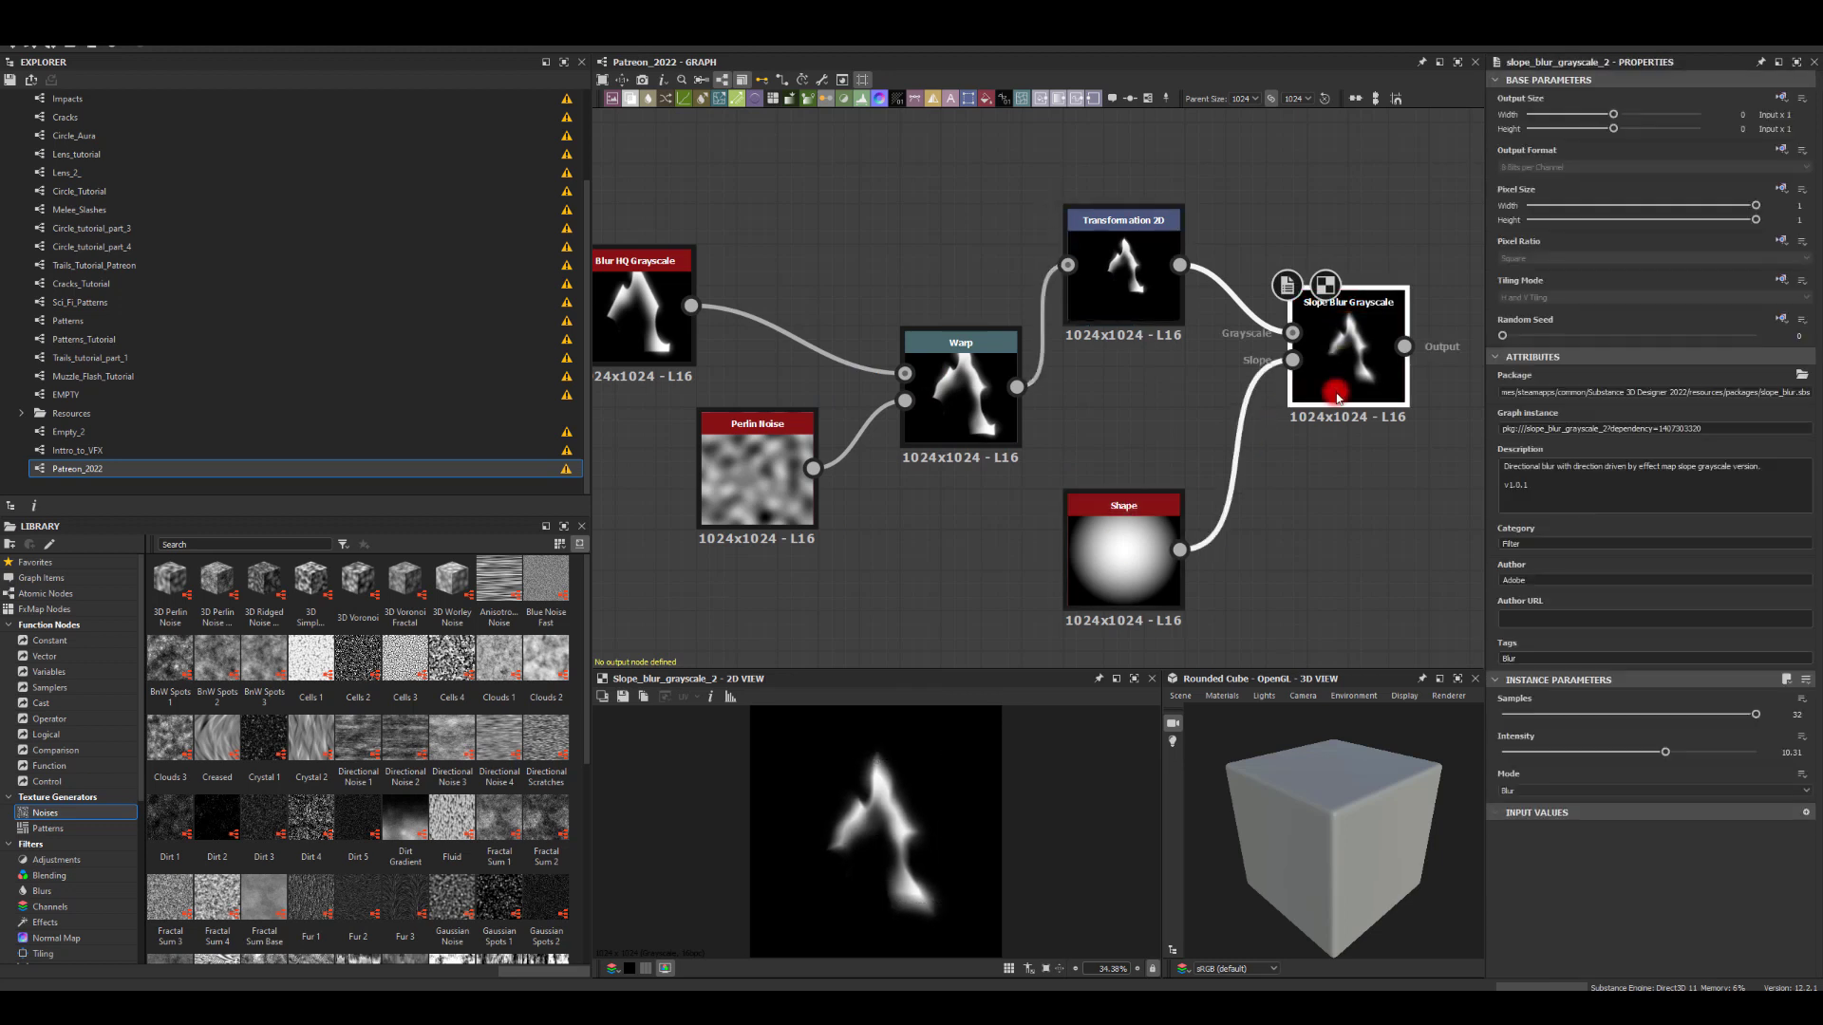
drag(1656, 753, 1795, 764)
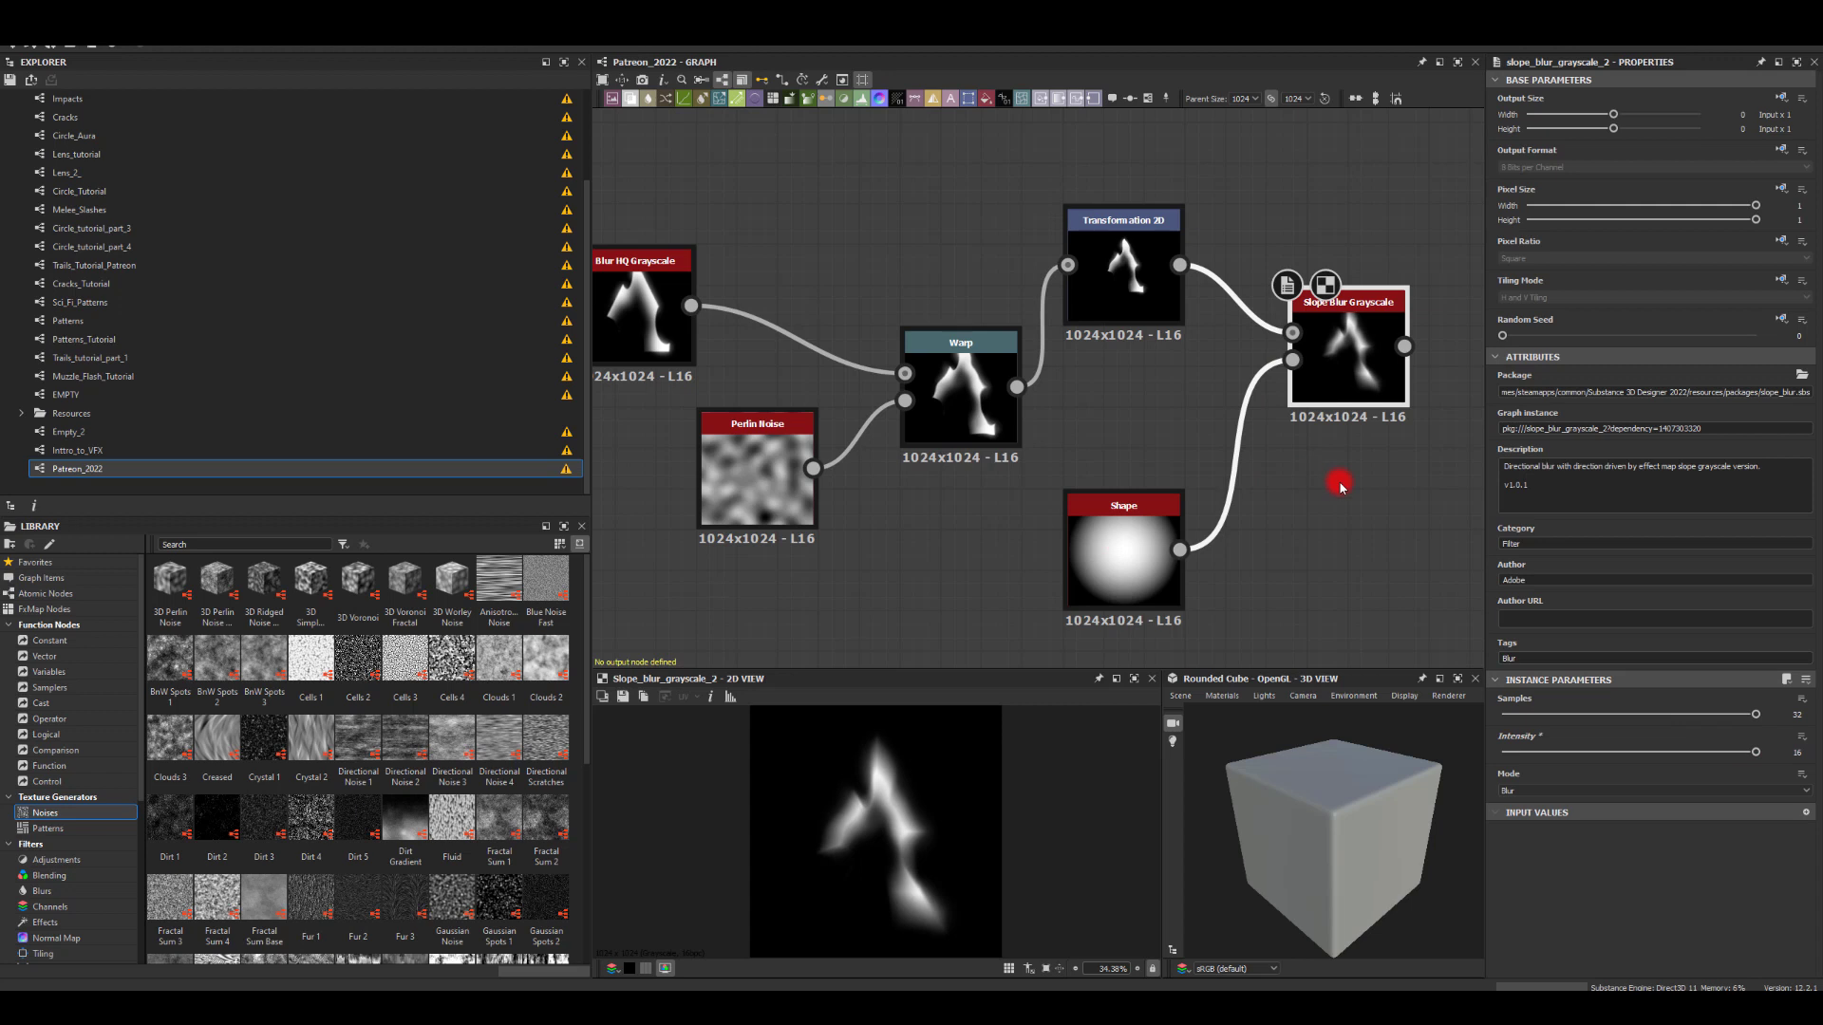
Step: Add a Max (Lighten) Blend node with the Slope Blur output as background and the Transformation 2D output as foreground
middle_drag(1339, 487, 1150, 497)
drag(1172, 414, 1169, 495)
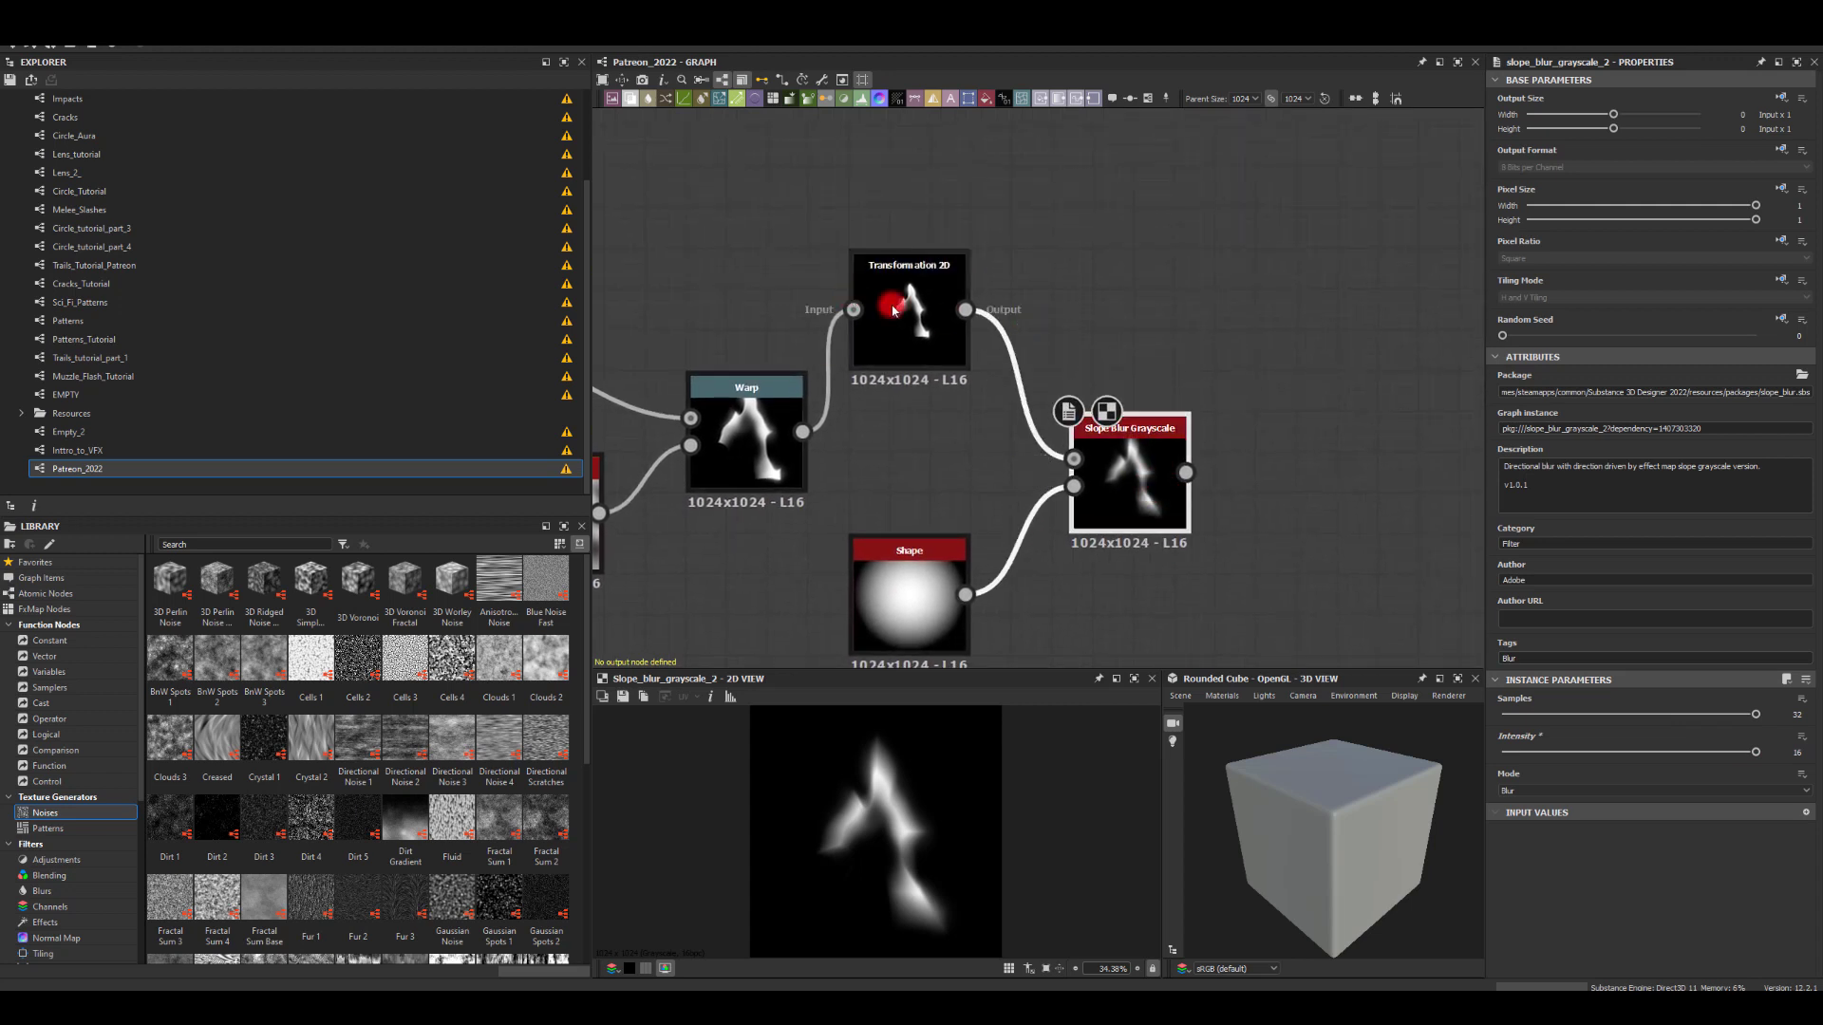
click(894, 309)
drag(1326, 377, 1329, 375)
text(blend)
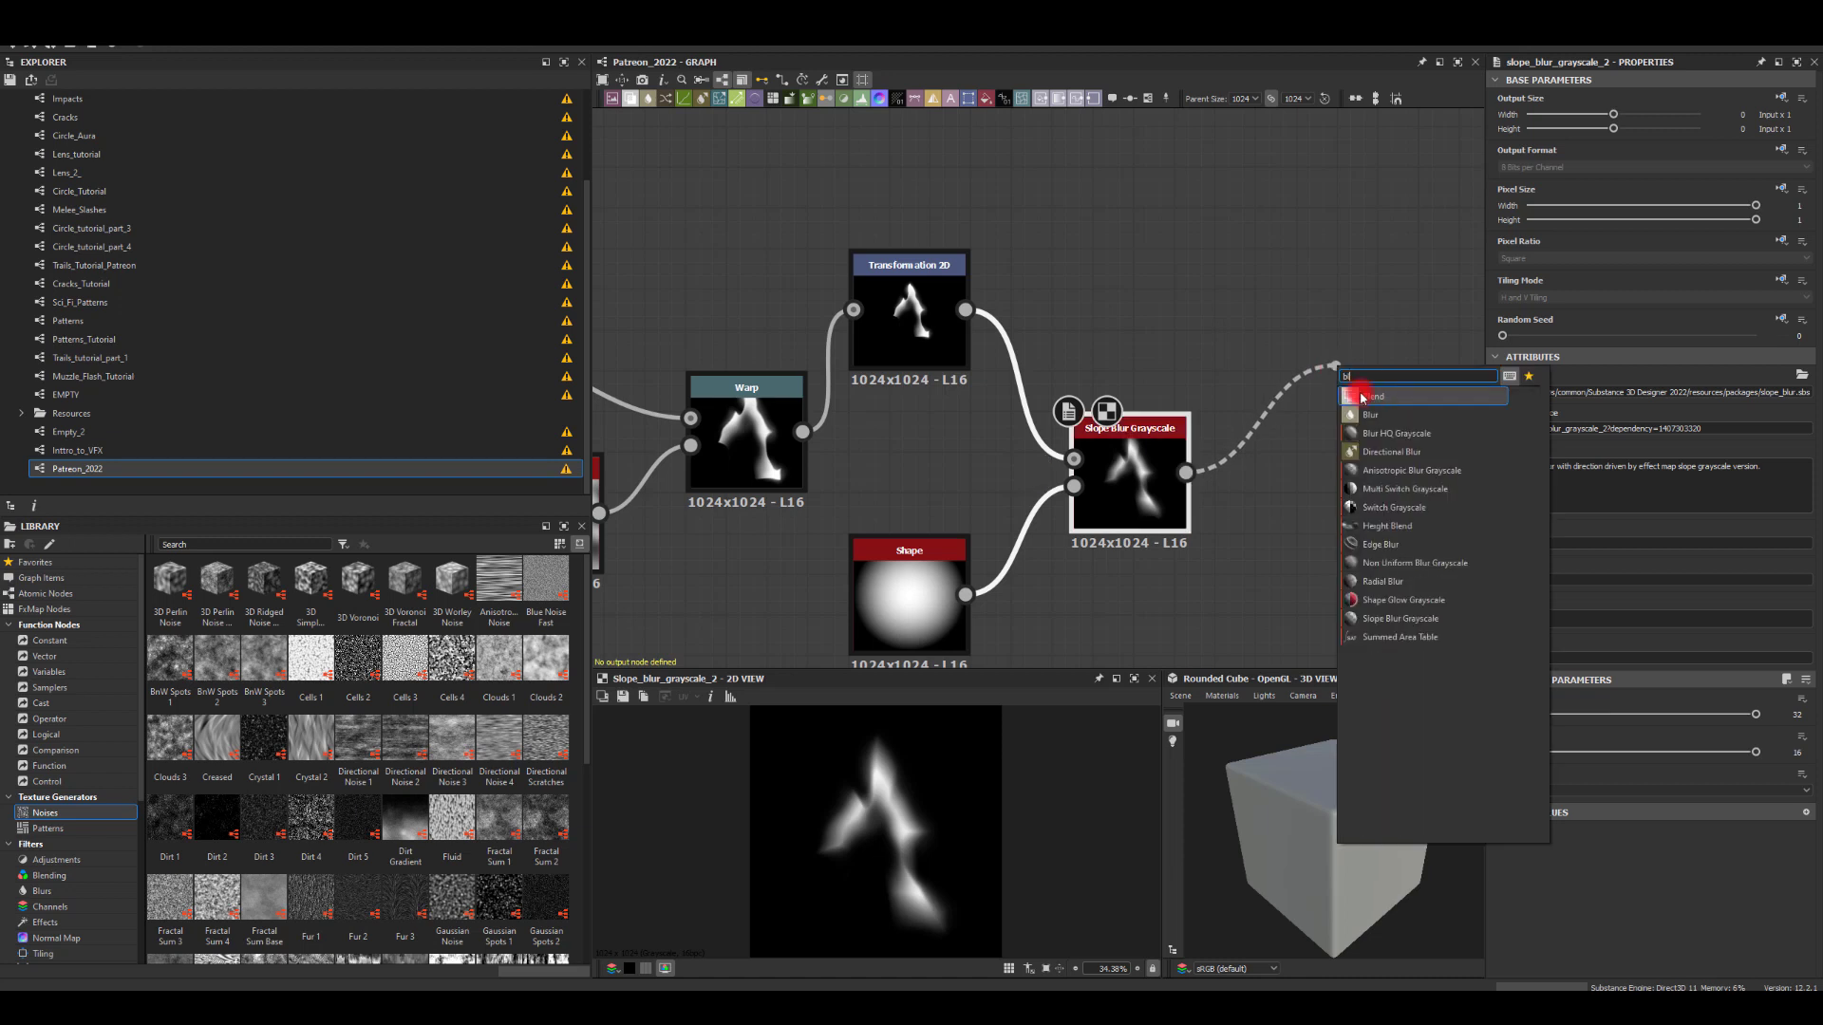
key(Return)
drag(965, 309, 1342, 323)
click(1518, 432)
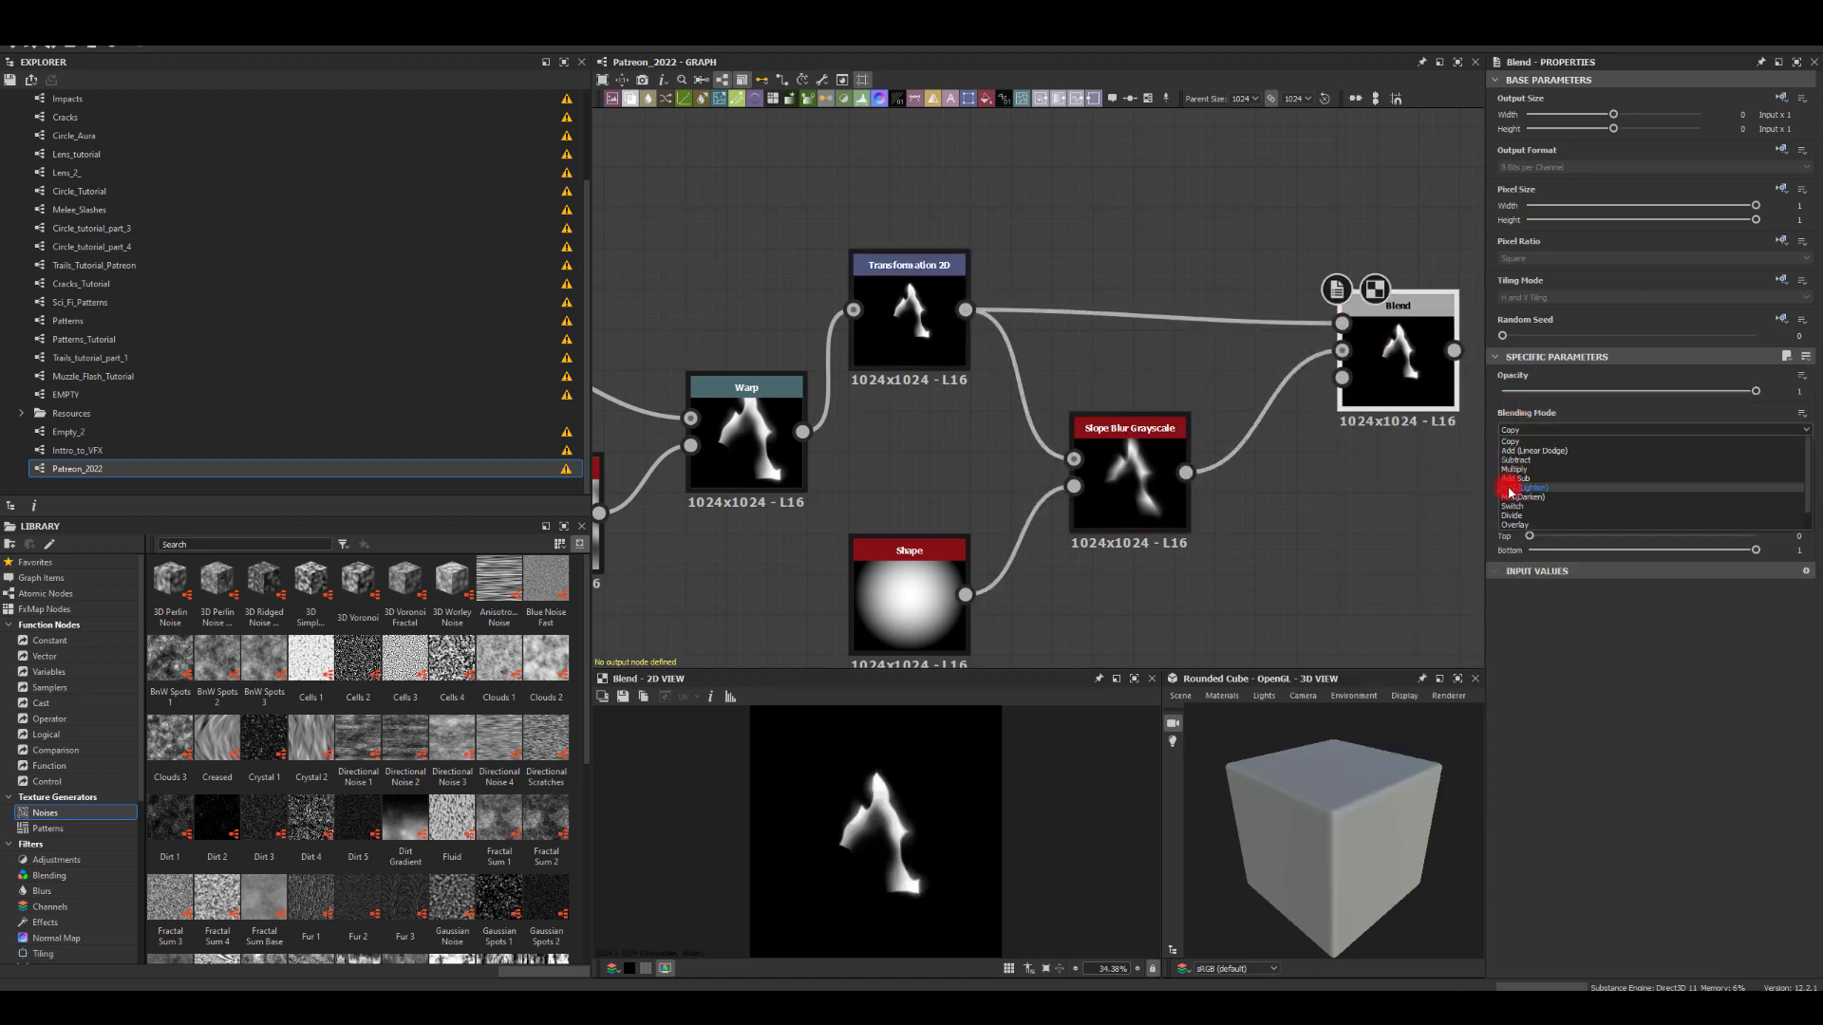
click(1518, 489)
Step: Lower the new Blend node's Opacity to 0.75
middle_drag(1269, 513, 1233, 407)
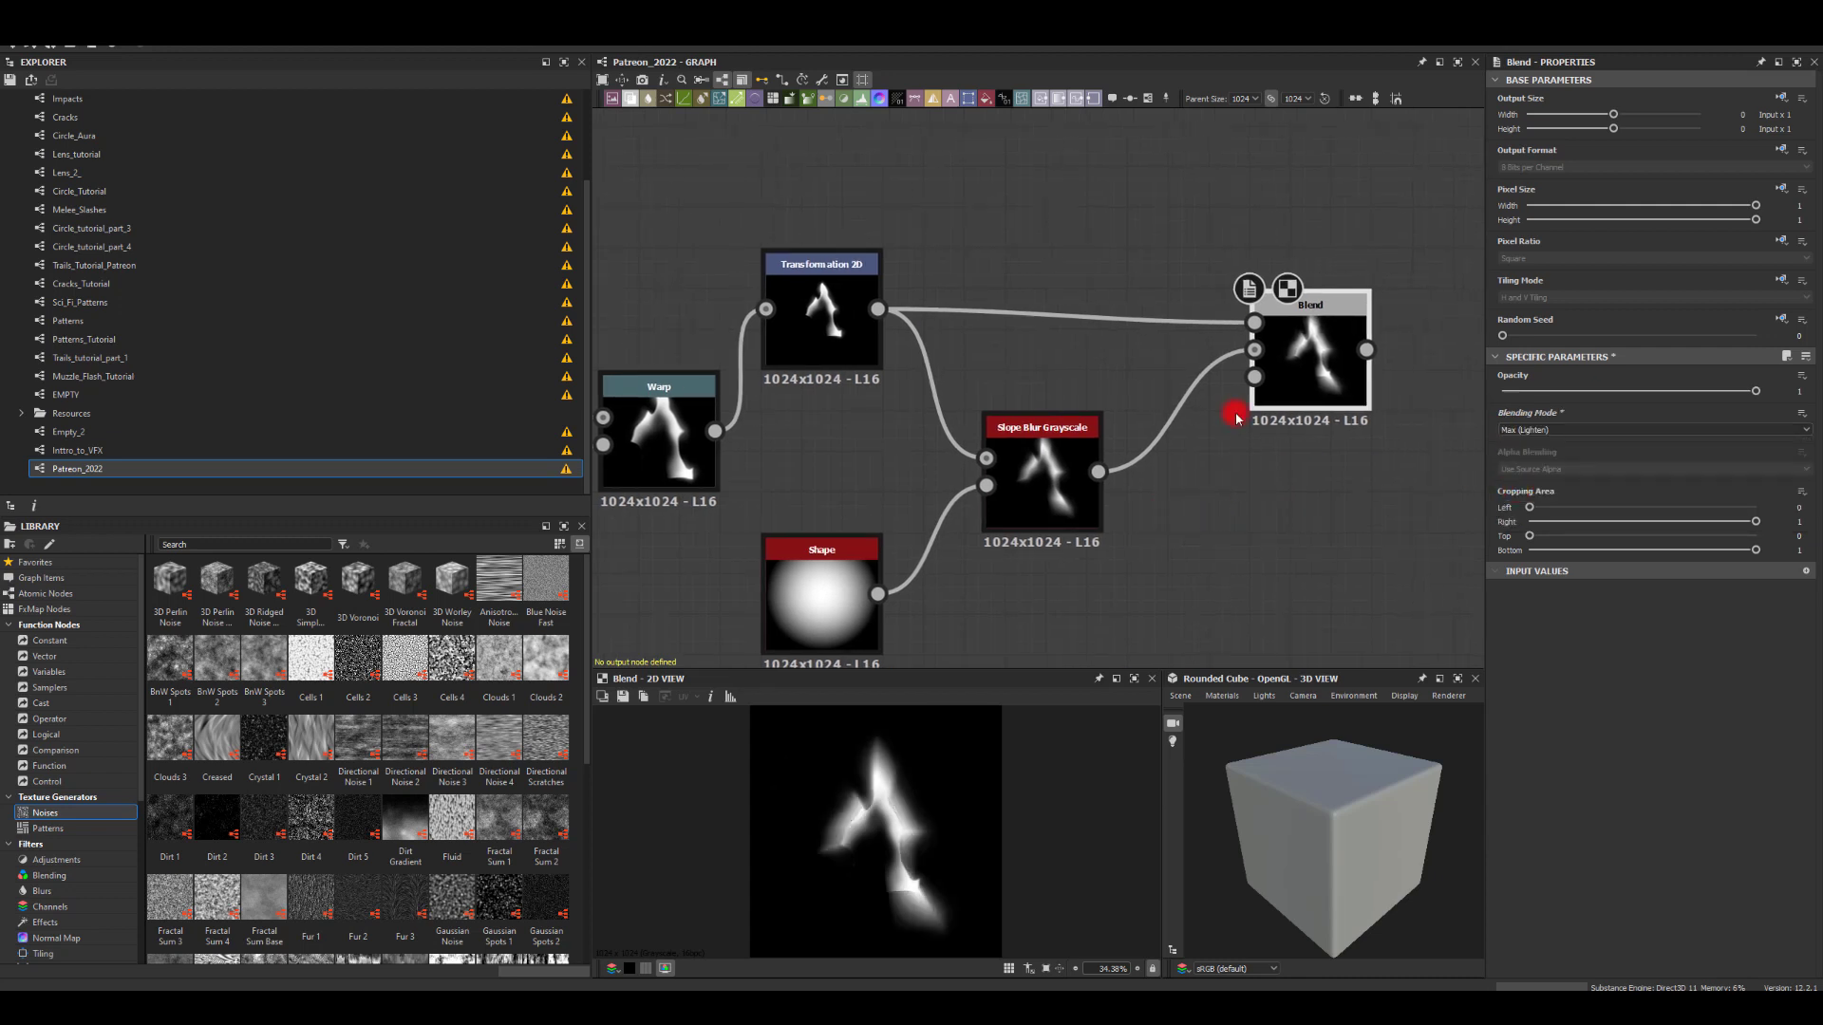
click(1329, 349)
drag(1756, 390, 1692, 391)
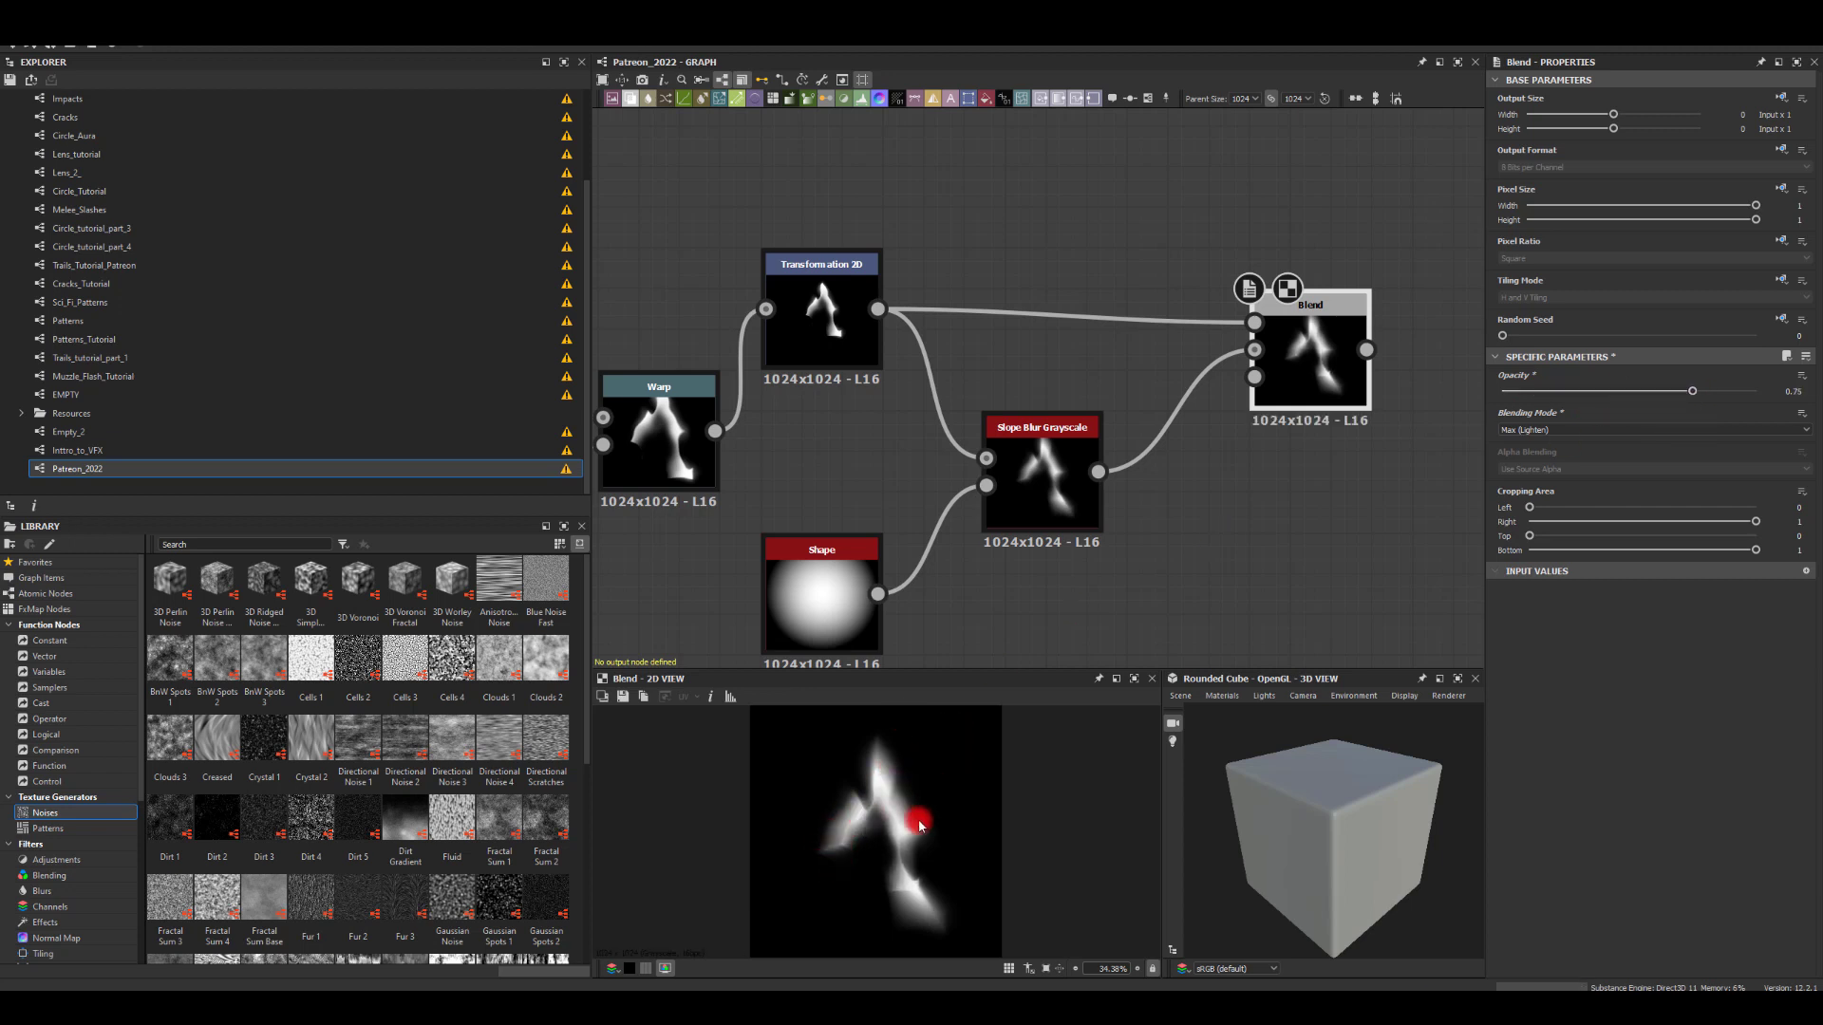
drag(1294, 342, 1314, 342)
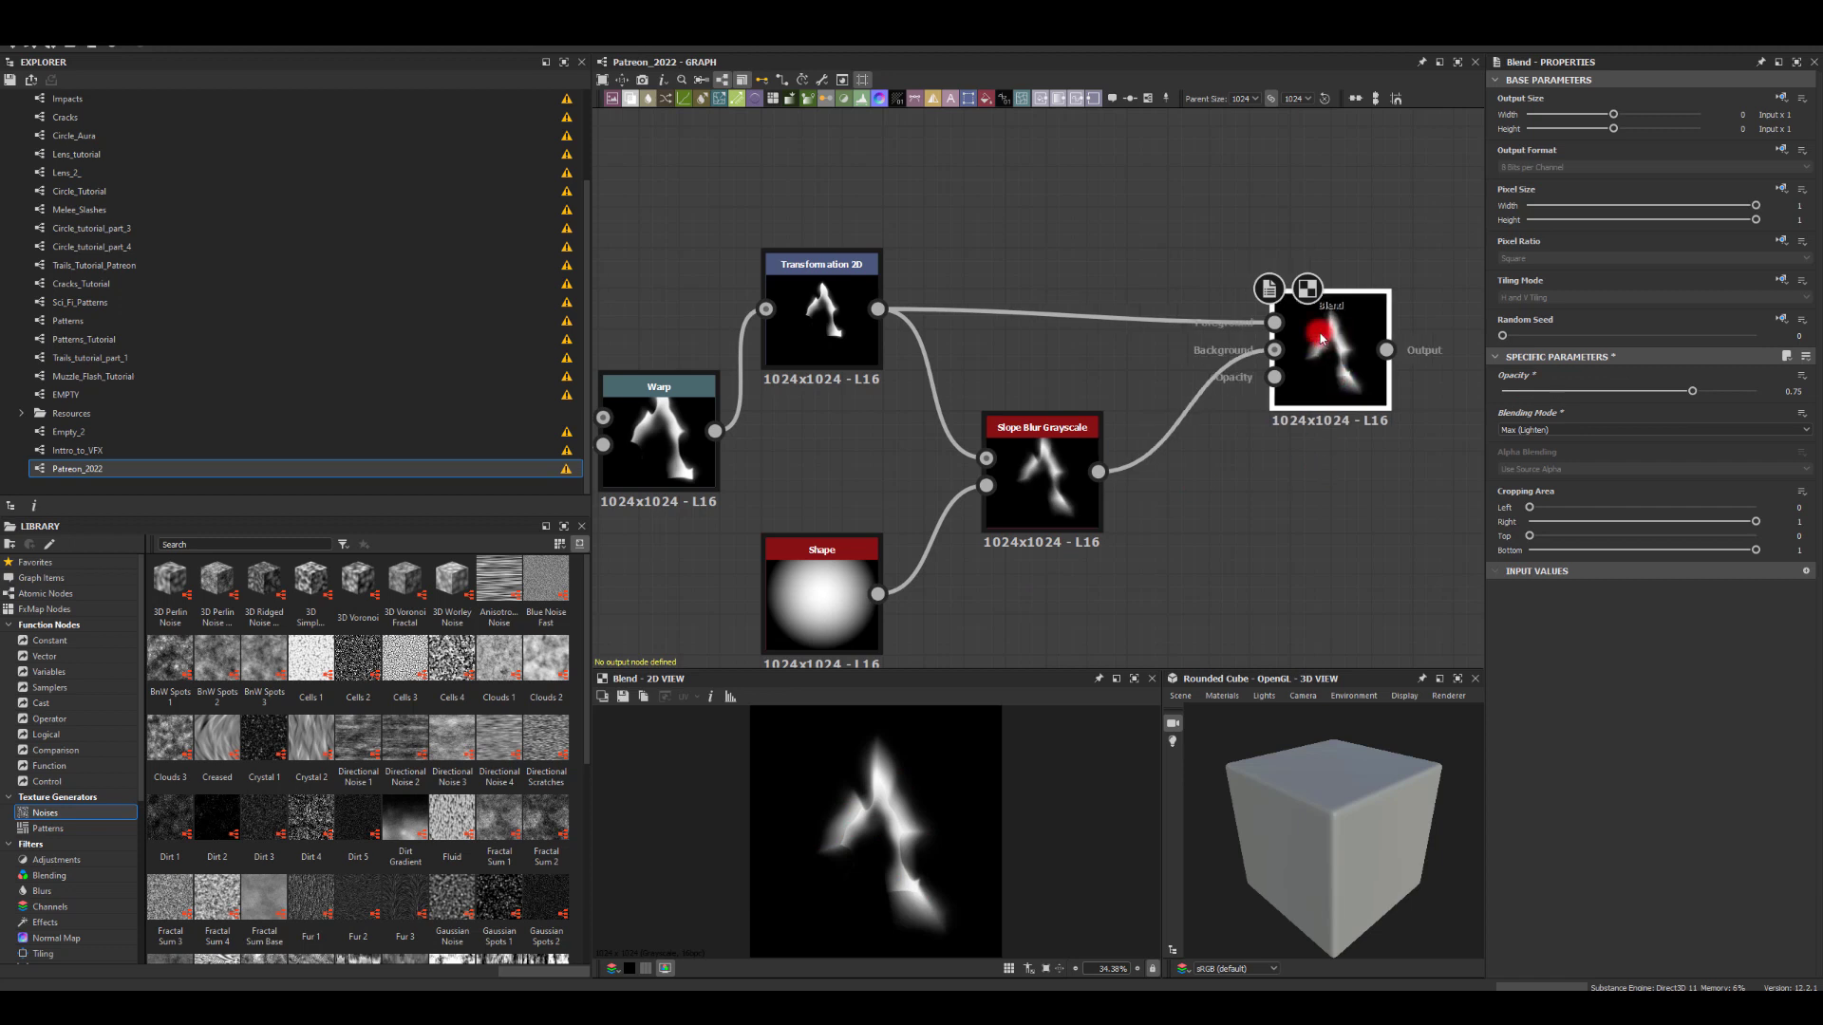
Step: Reduce the Slope Blur Grayscale's Intensity to about 11.07
middle_drag(1286, 474, 1078, 478)
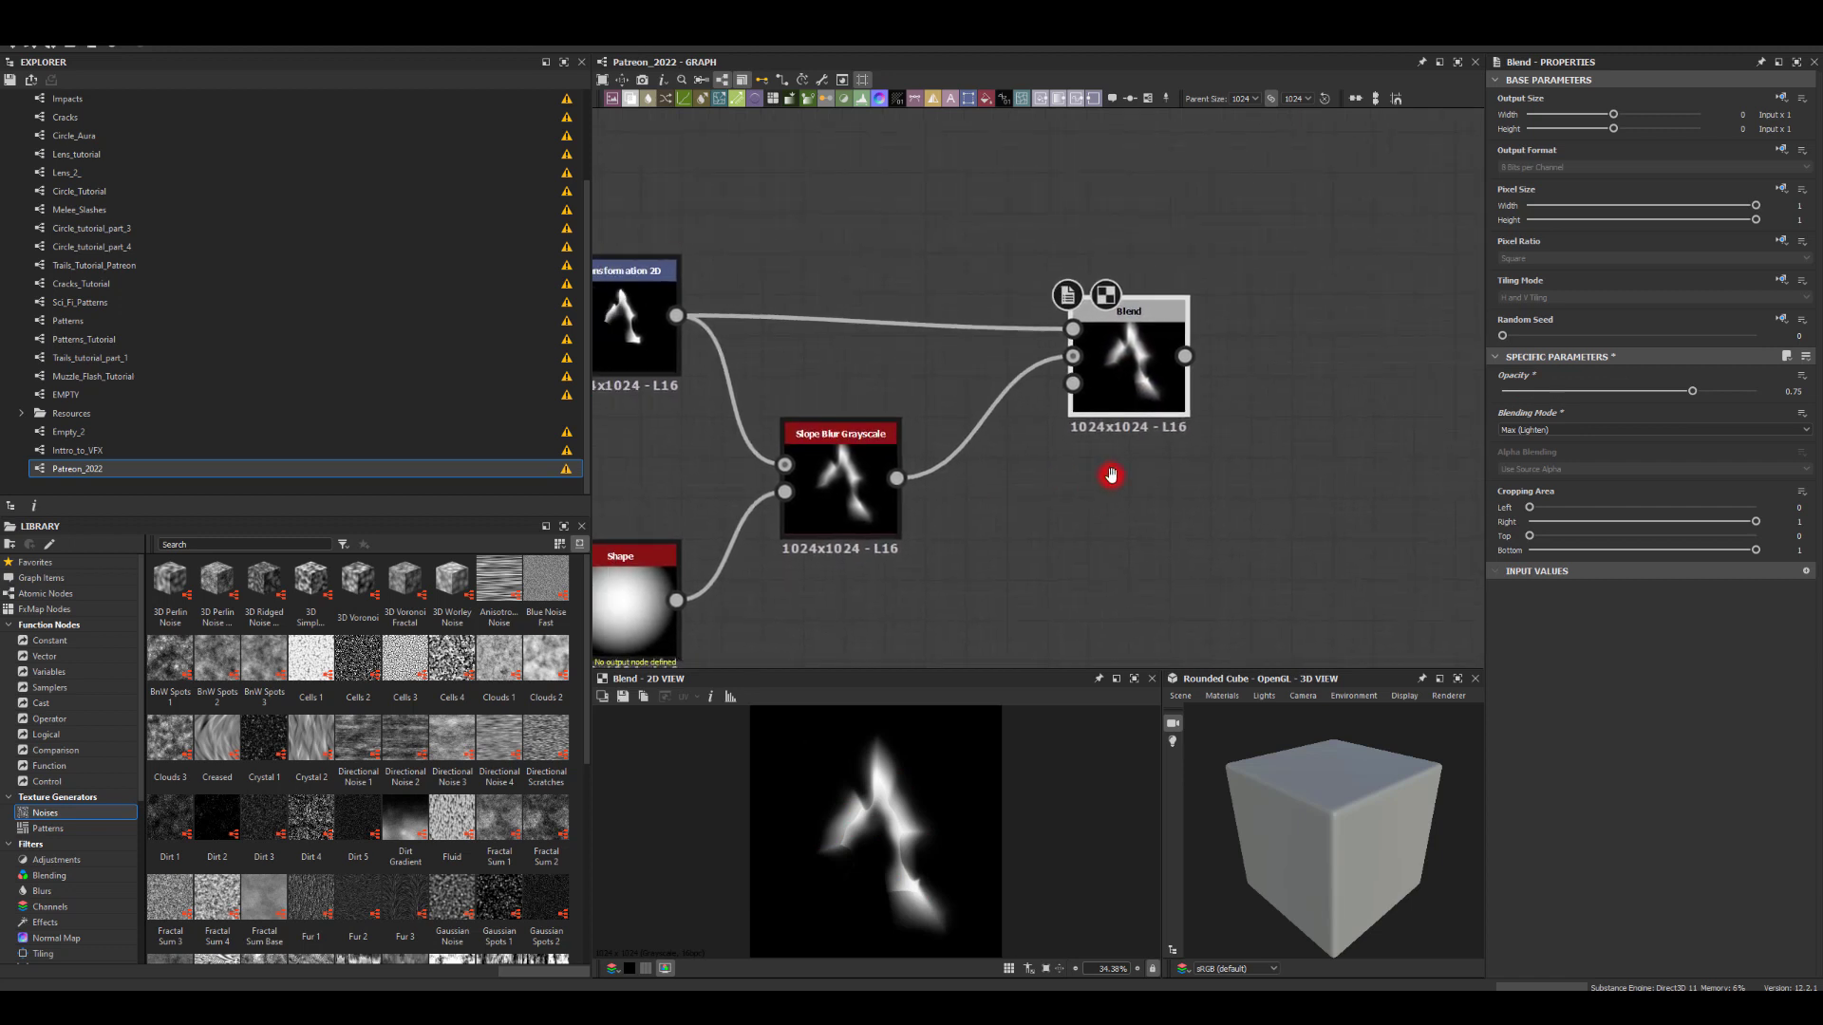
middle_drag(1082, 398, 1034, 550)
drag(1058, 527, 1079, 485)
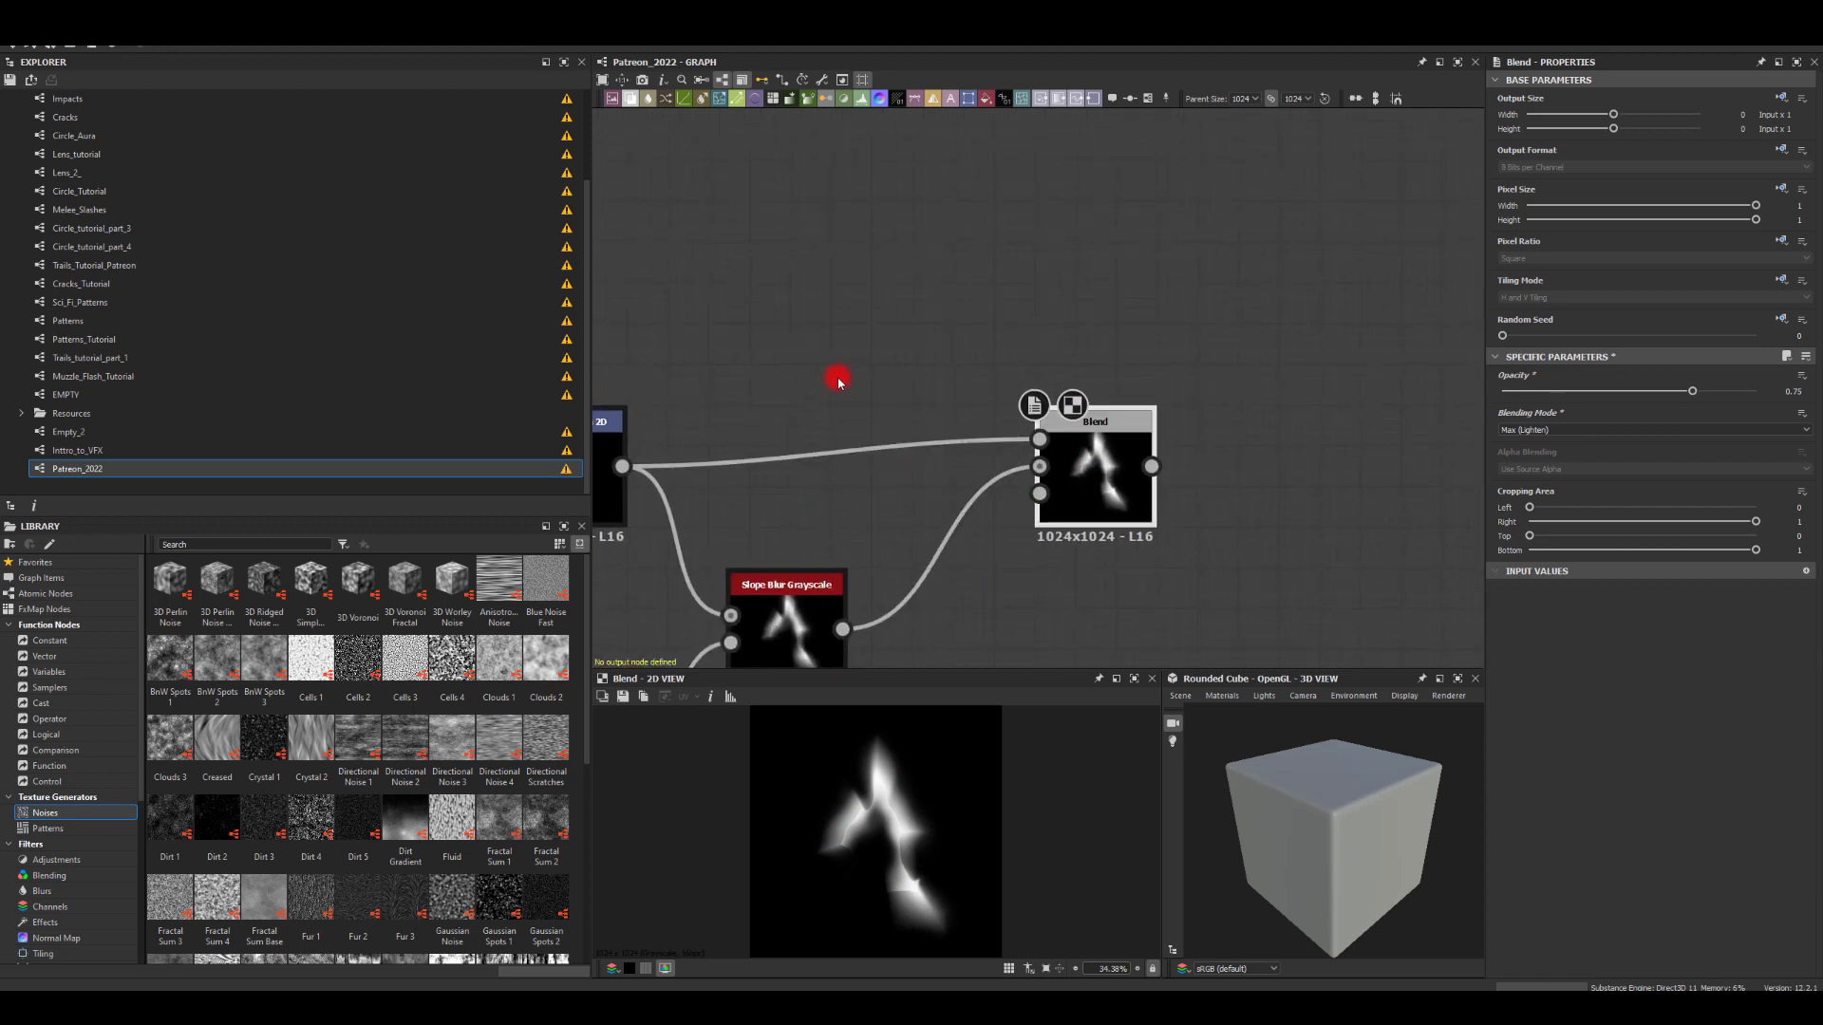
middle_drag(887, 408, 956, 338)
click(819, 603)
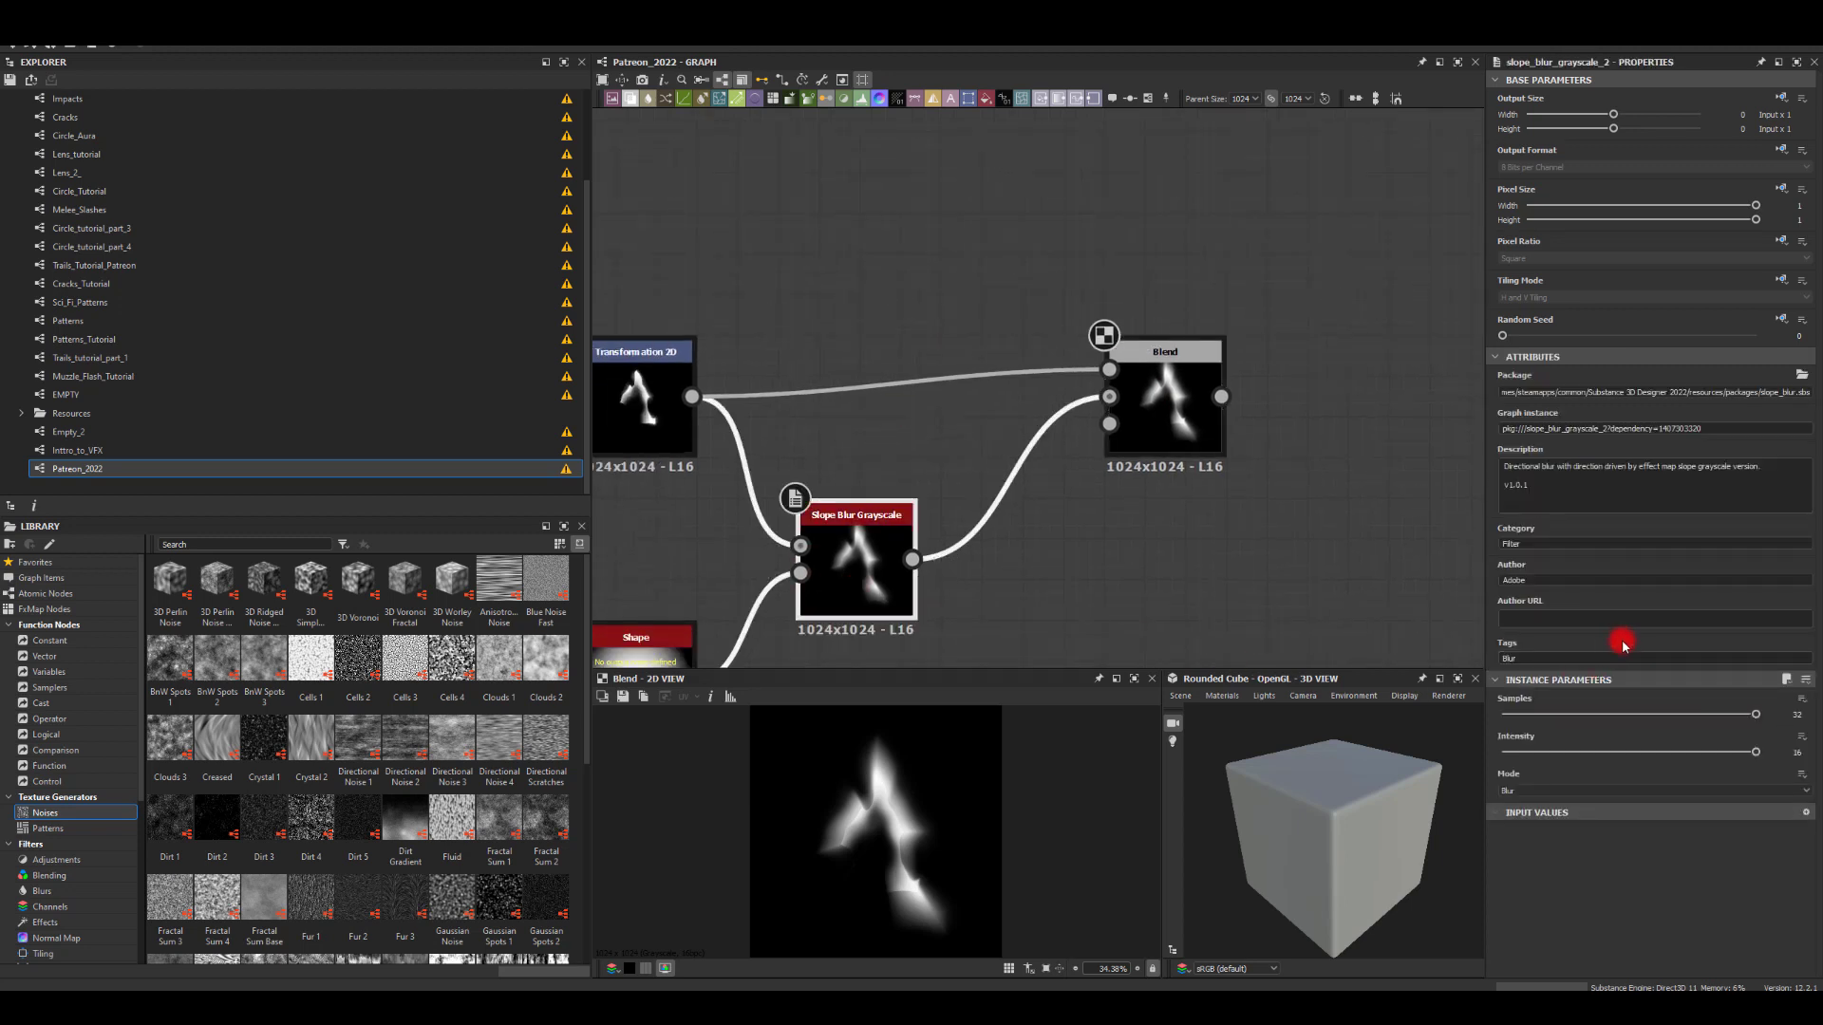
drag(1756, 757, 1682, 756)
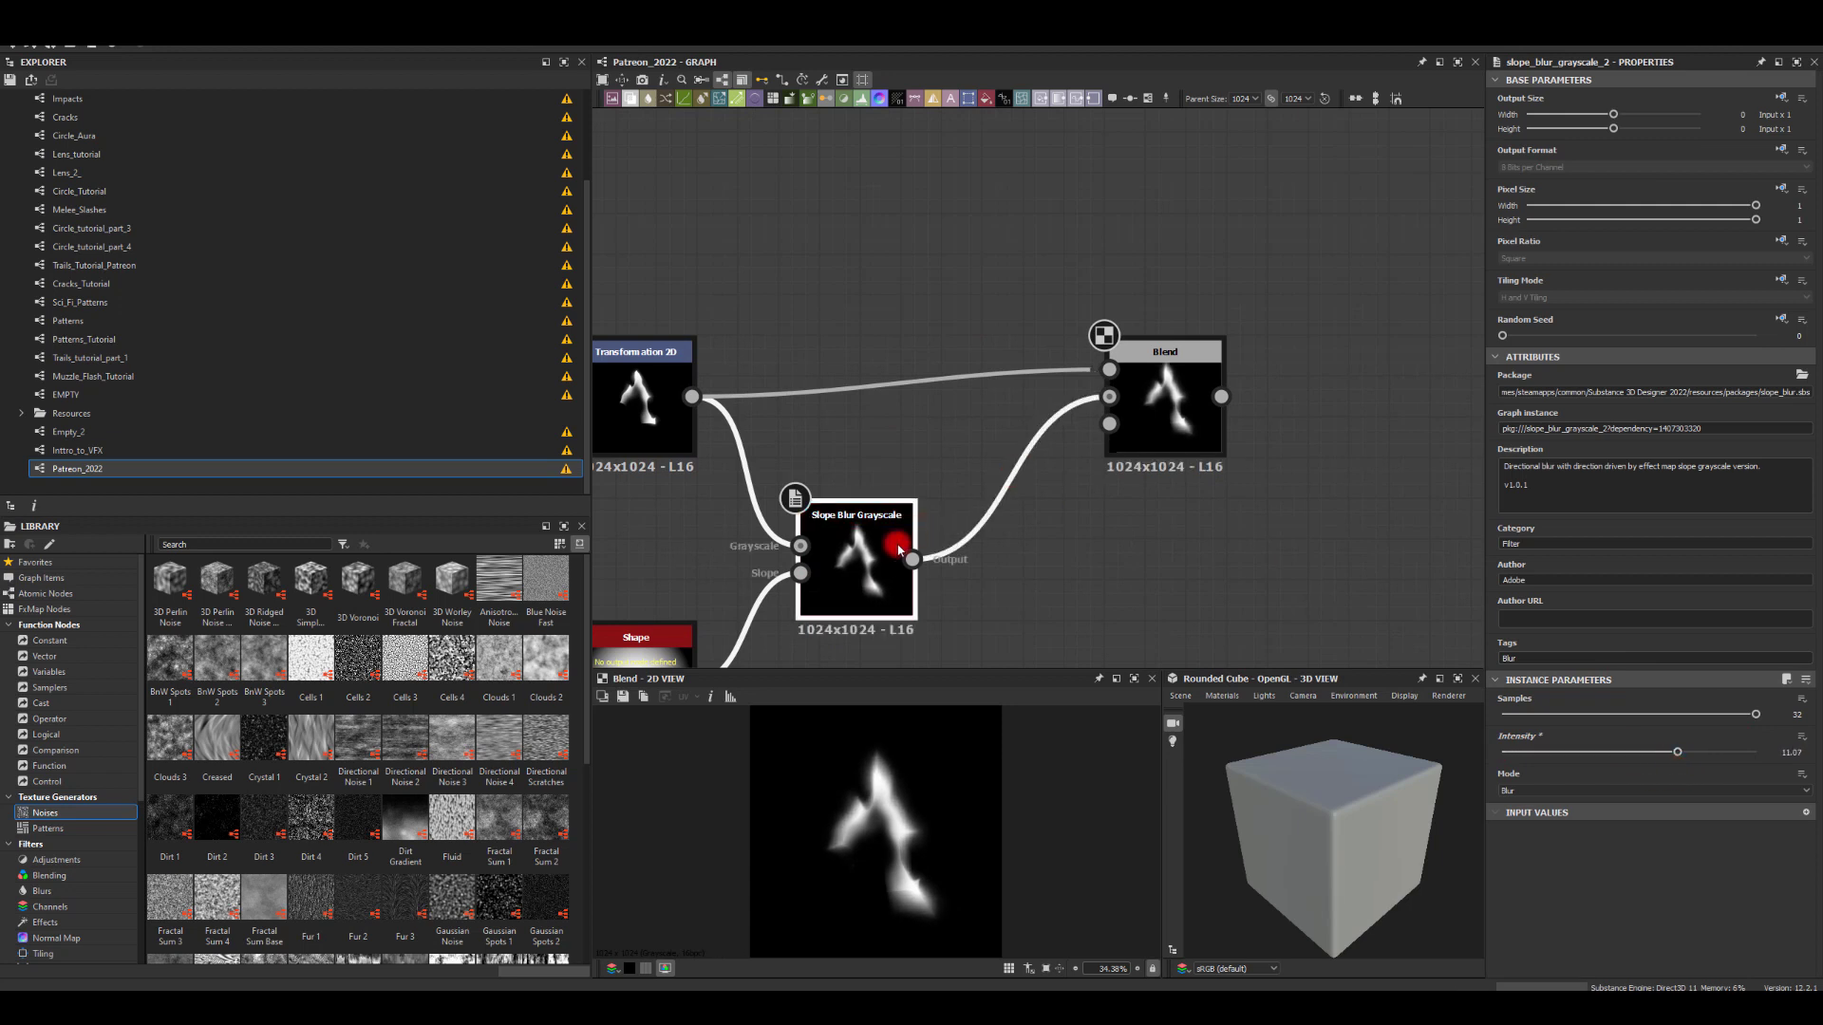
Step: Swap the Blend's inputs so the Slope Blur feeds foreground and the Transformation 2D background, and set Opacity to about 0.61
drag(912, 559, 1109, 369)
drag(694, 397, 1163, 409)
click(1208, 418)
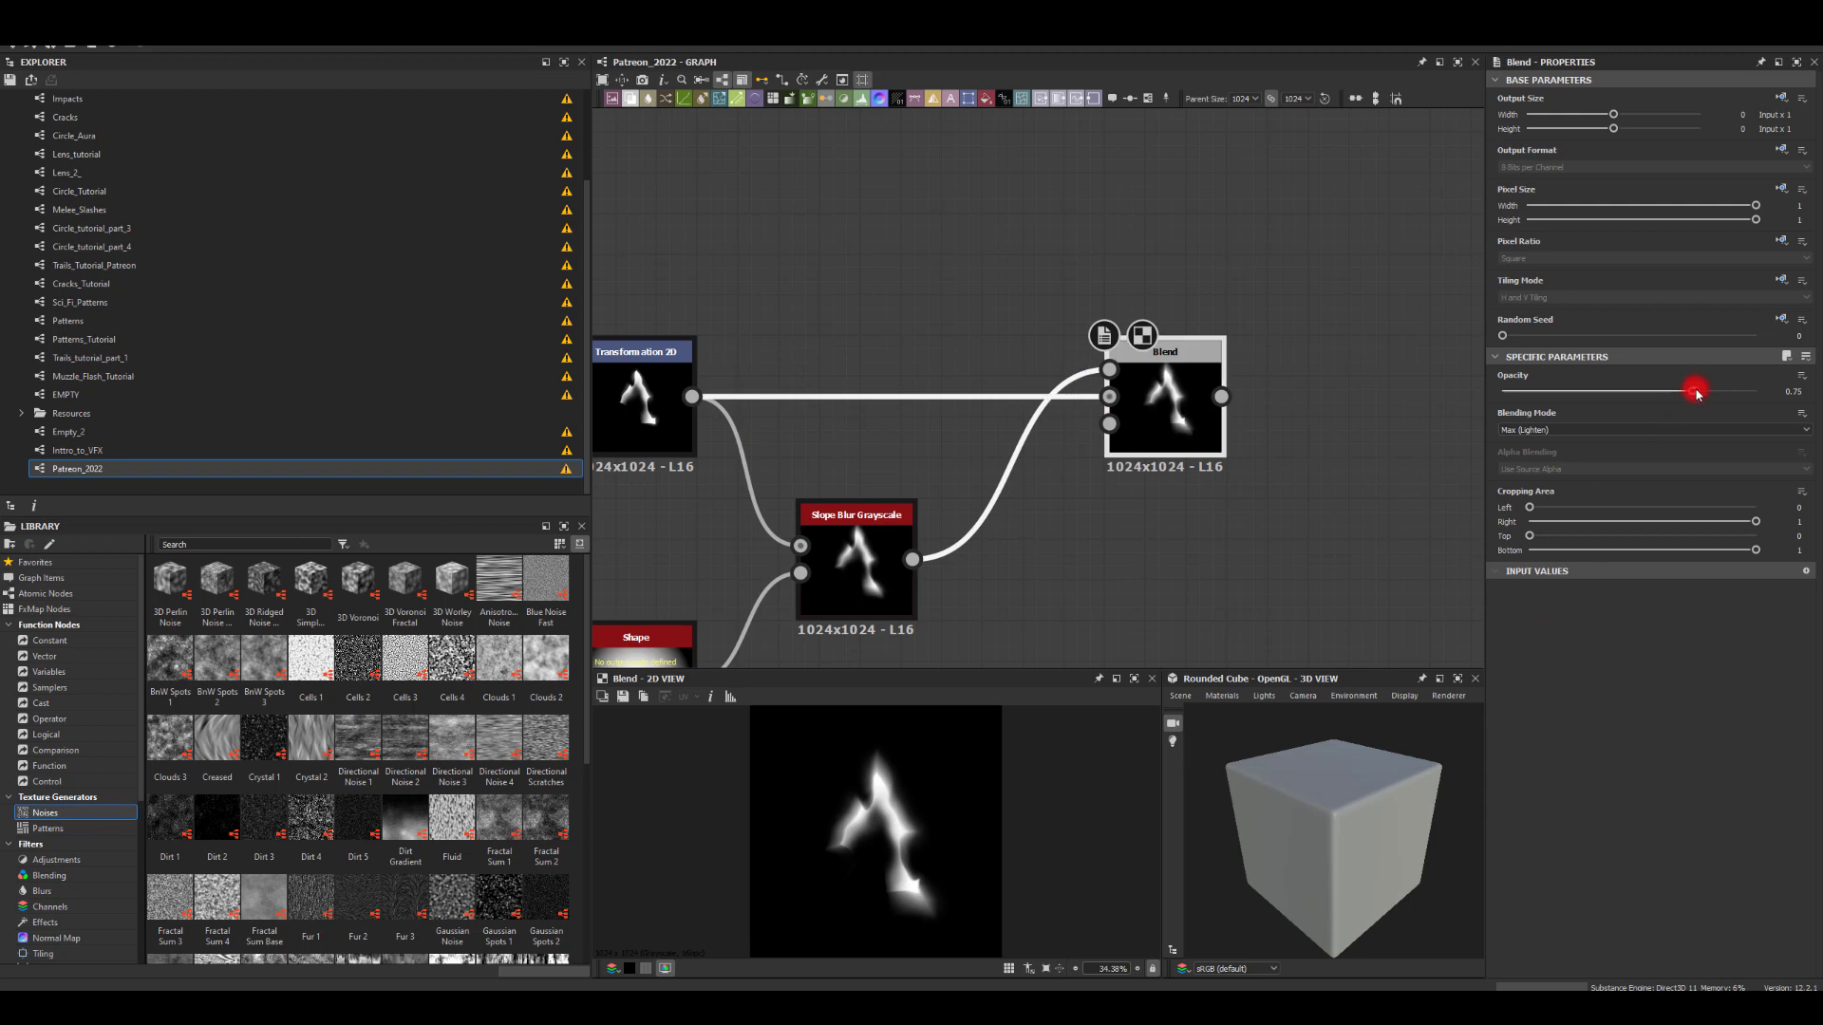
mouse_move(1689, 390)
mouse_down()
mouse_move(1753, 390)
mouse_move(1376, 407)
mouse_move(1699, 393)
mouse_move(1658, 399)
mouse_up()
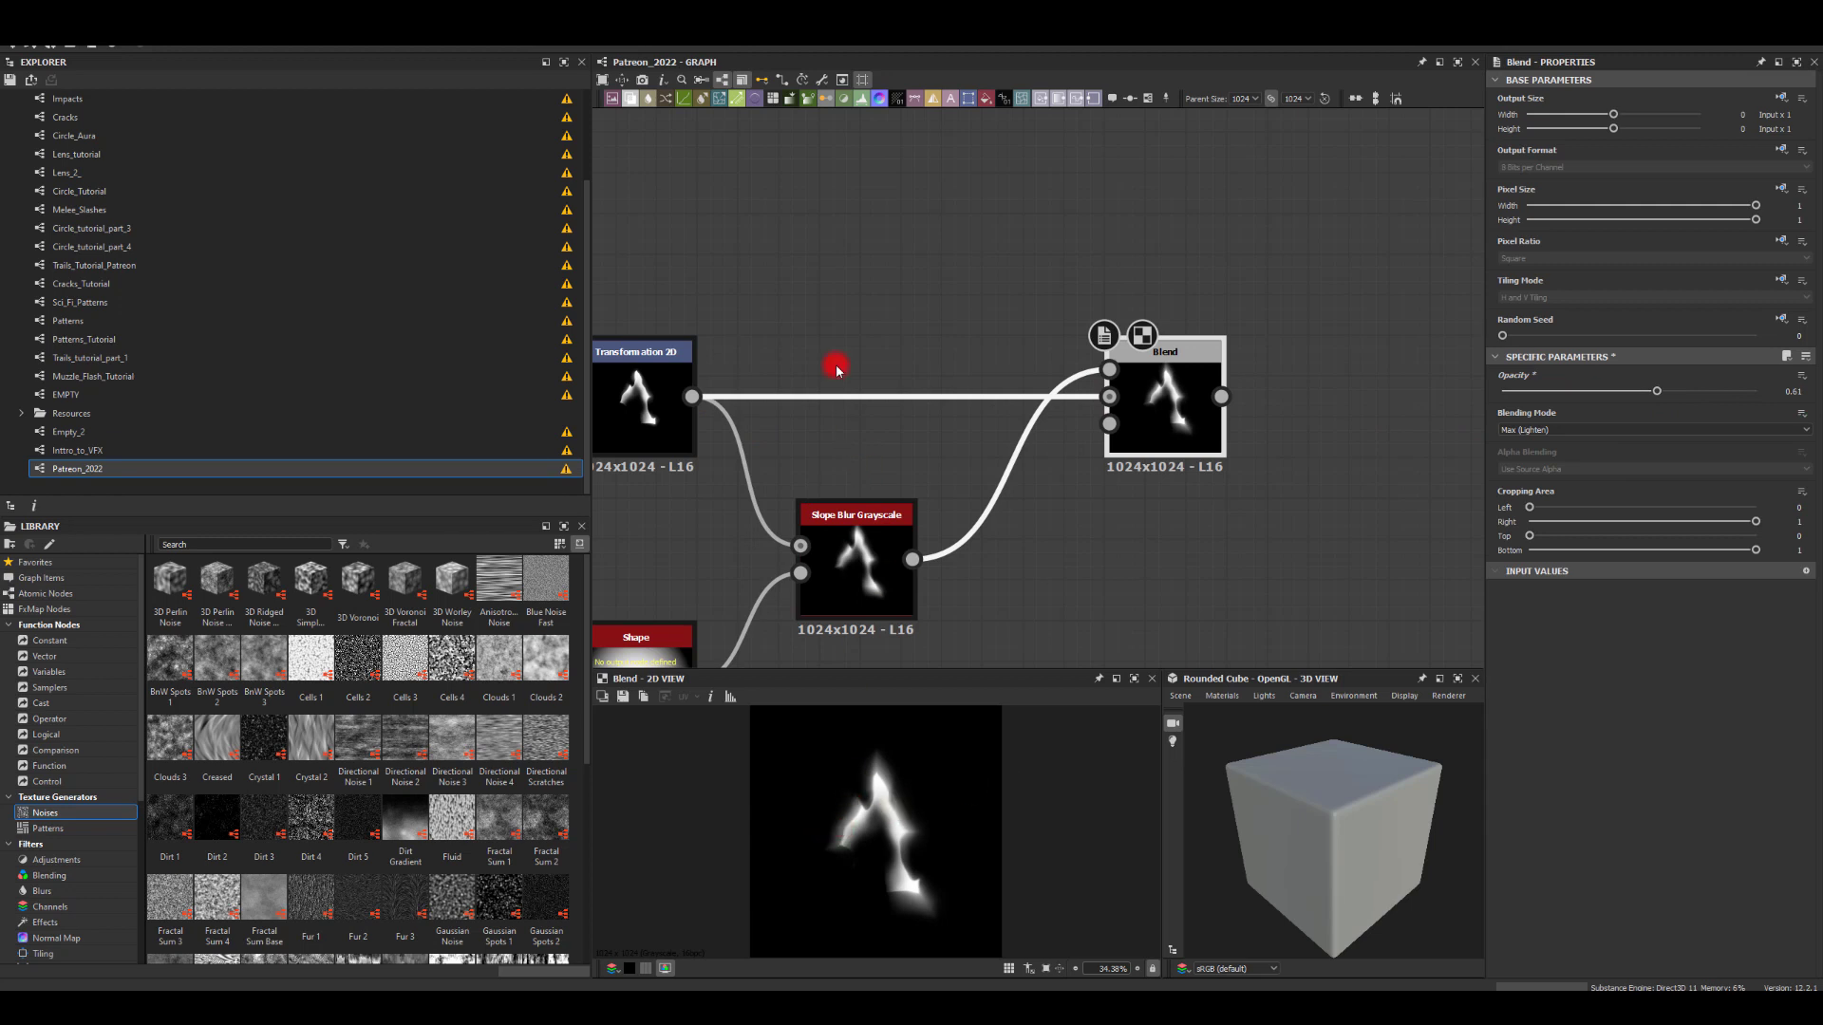
Step: Scale the shard up slightly about its centre in the Transformation 2D
middle_drag(836, 370, 1187, 239)
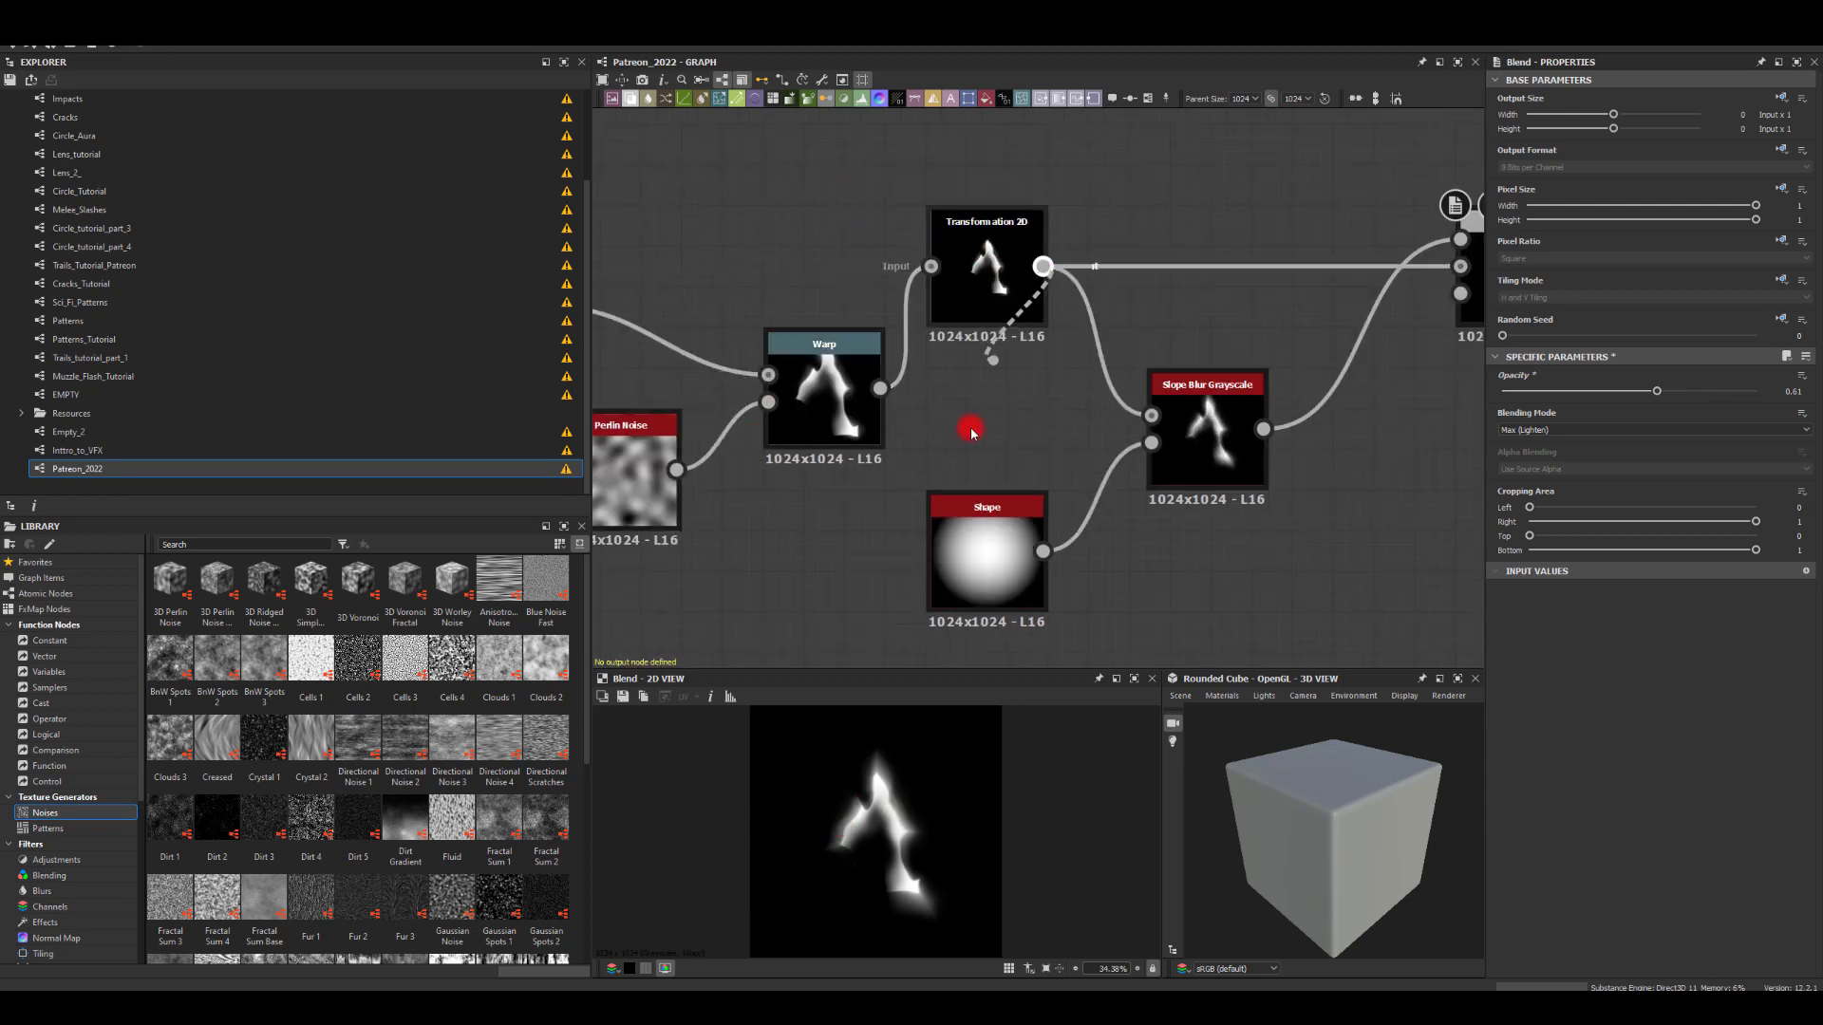
double_click(988, 265)
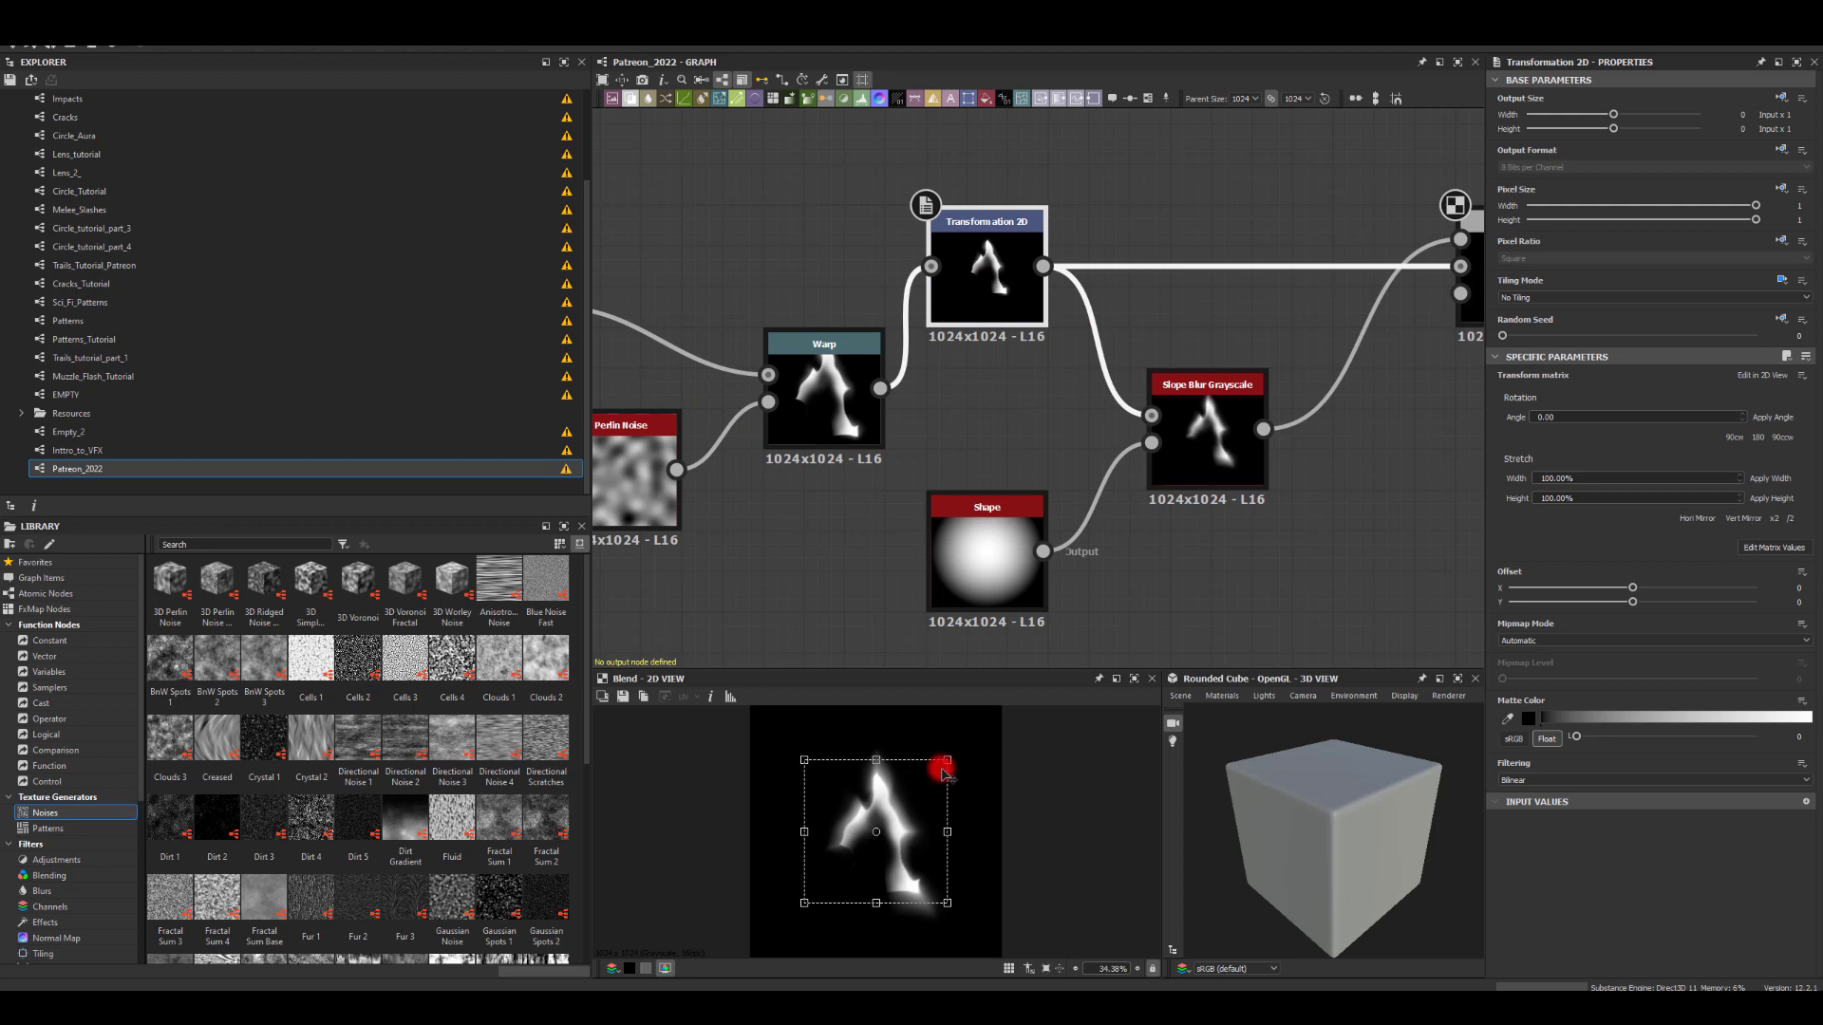
mouse_move(948, 763)
mouse_down()
mouse_move(989, 740)
mouse_move(940, 744)
mouse_up()
click(917, 966)
click(1252, 569)
Step: Add a Radial Blur node on the Blend's output with Samples at 128 and an Angle of 0.1
middle_drag(1218, 562, 805, 533)
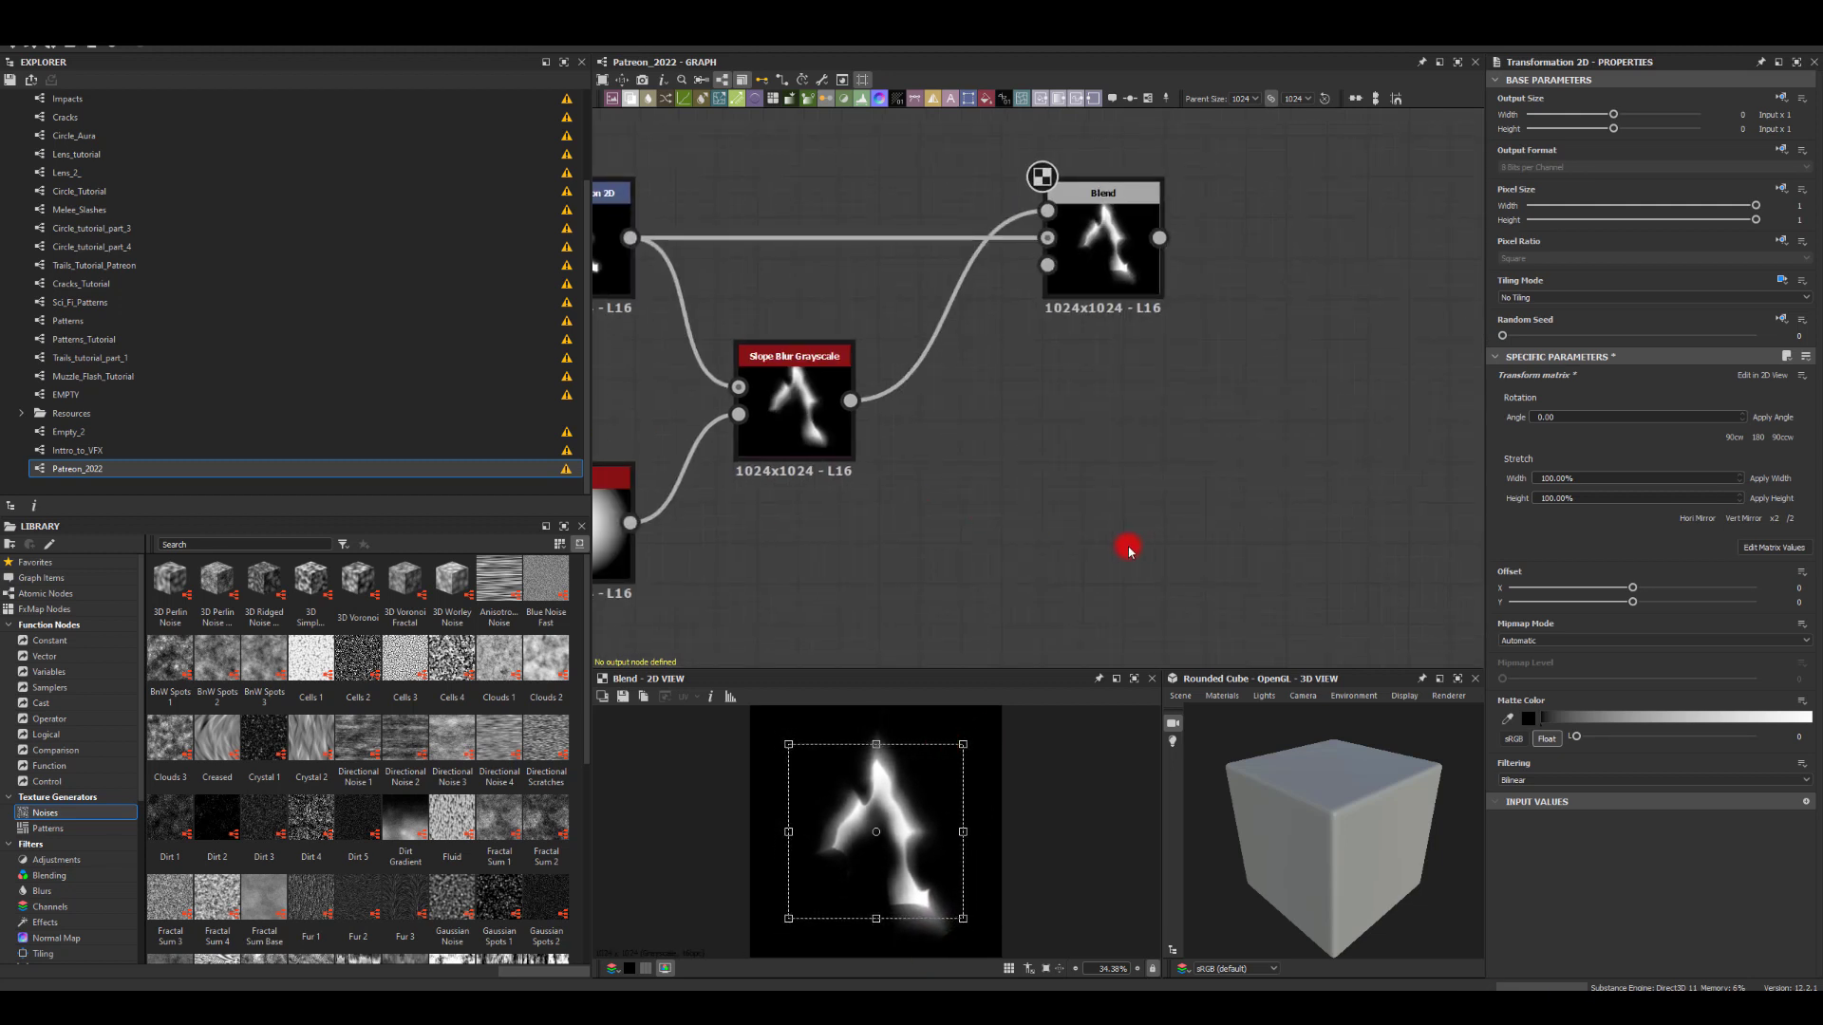
middle_drag(1219, 358, 1119, 421)
click(1038, 285)
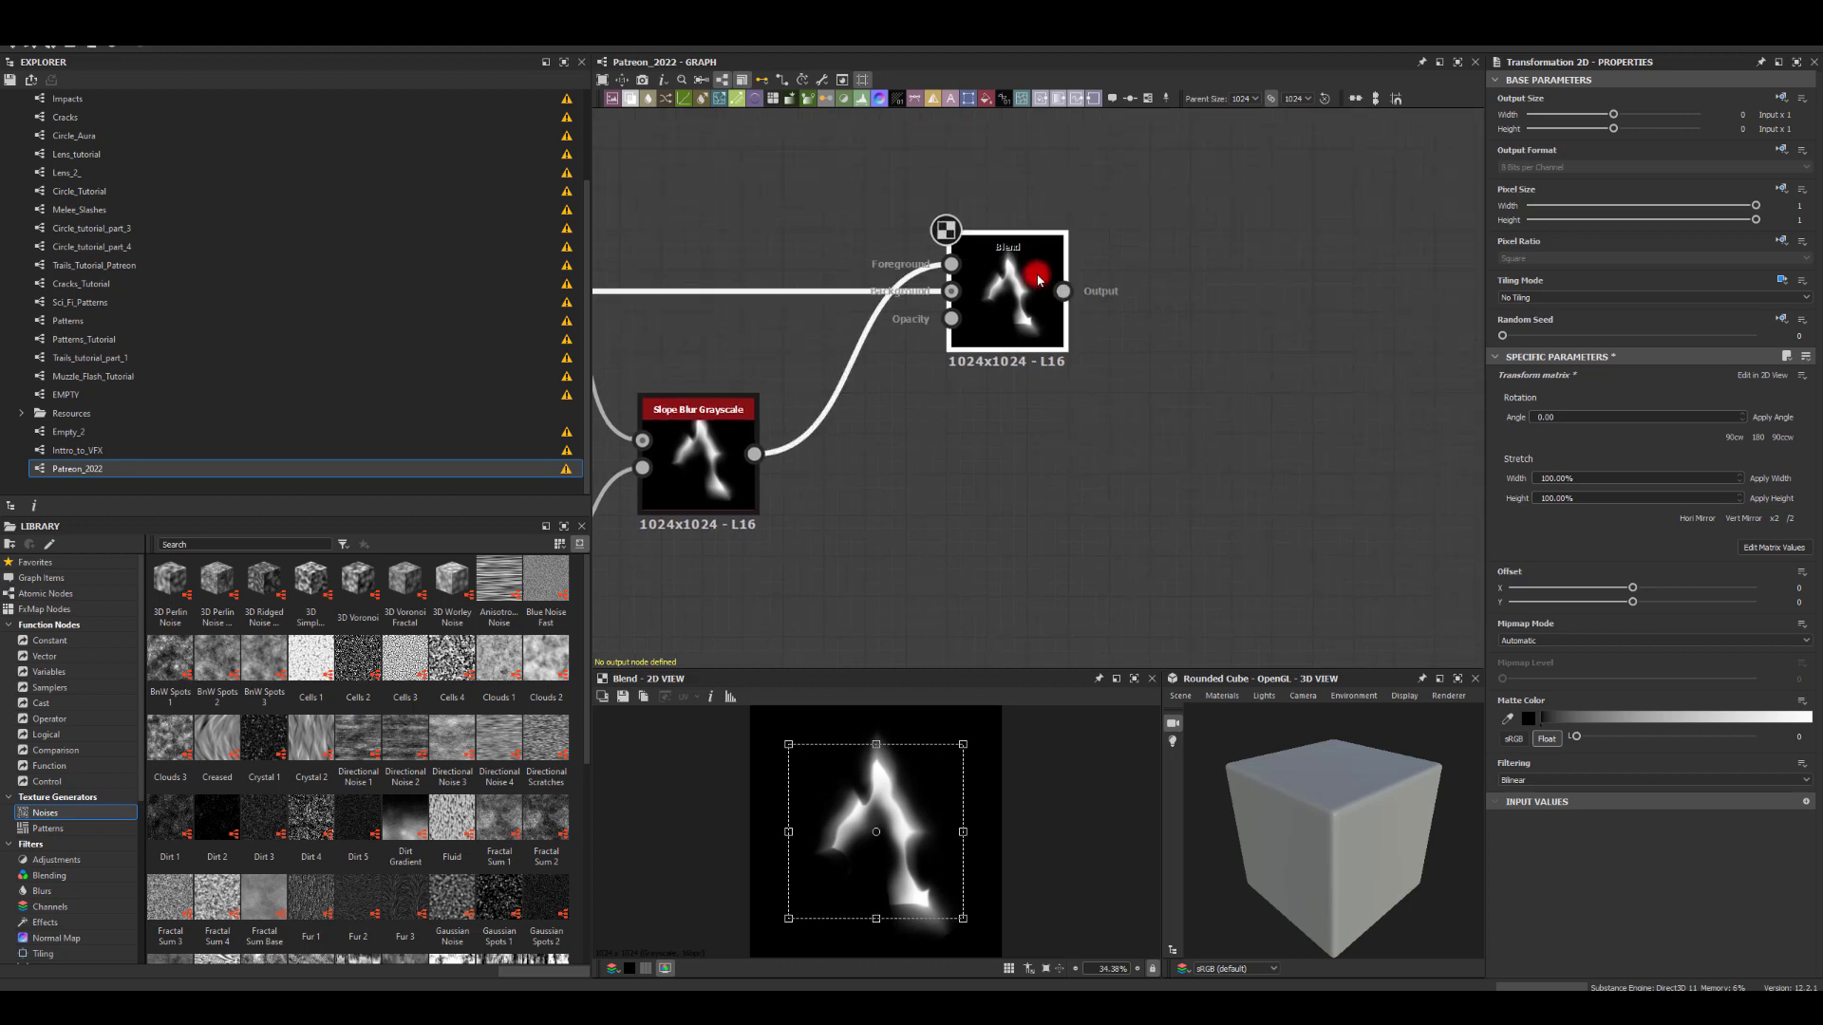
drag(1063, 292, 1178, 330)
text(lev)
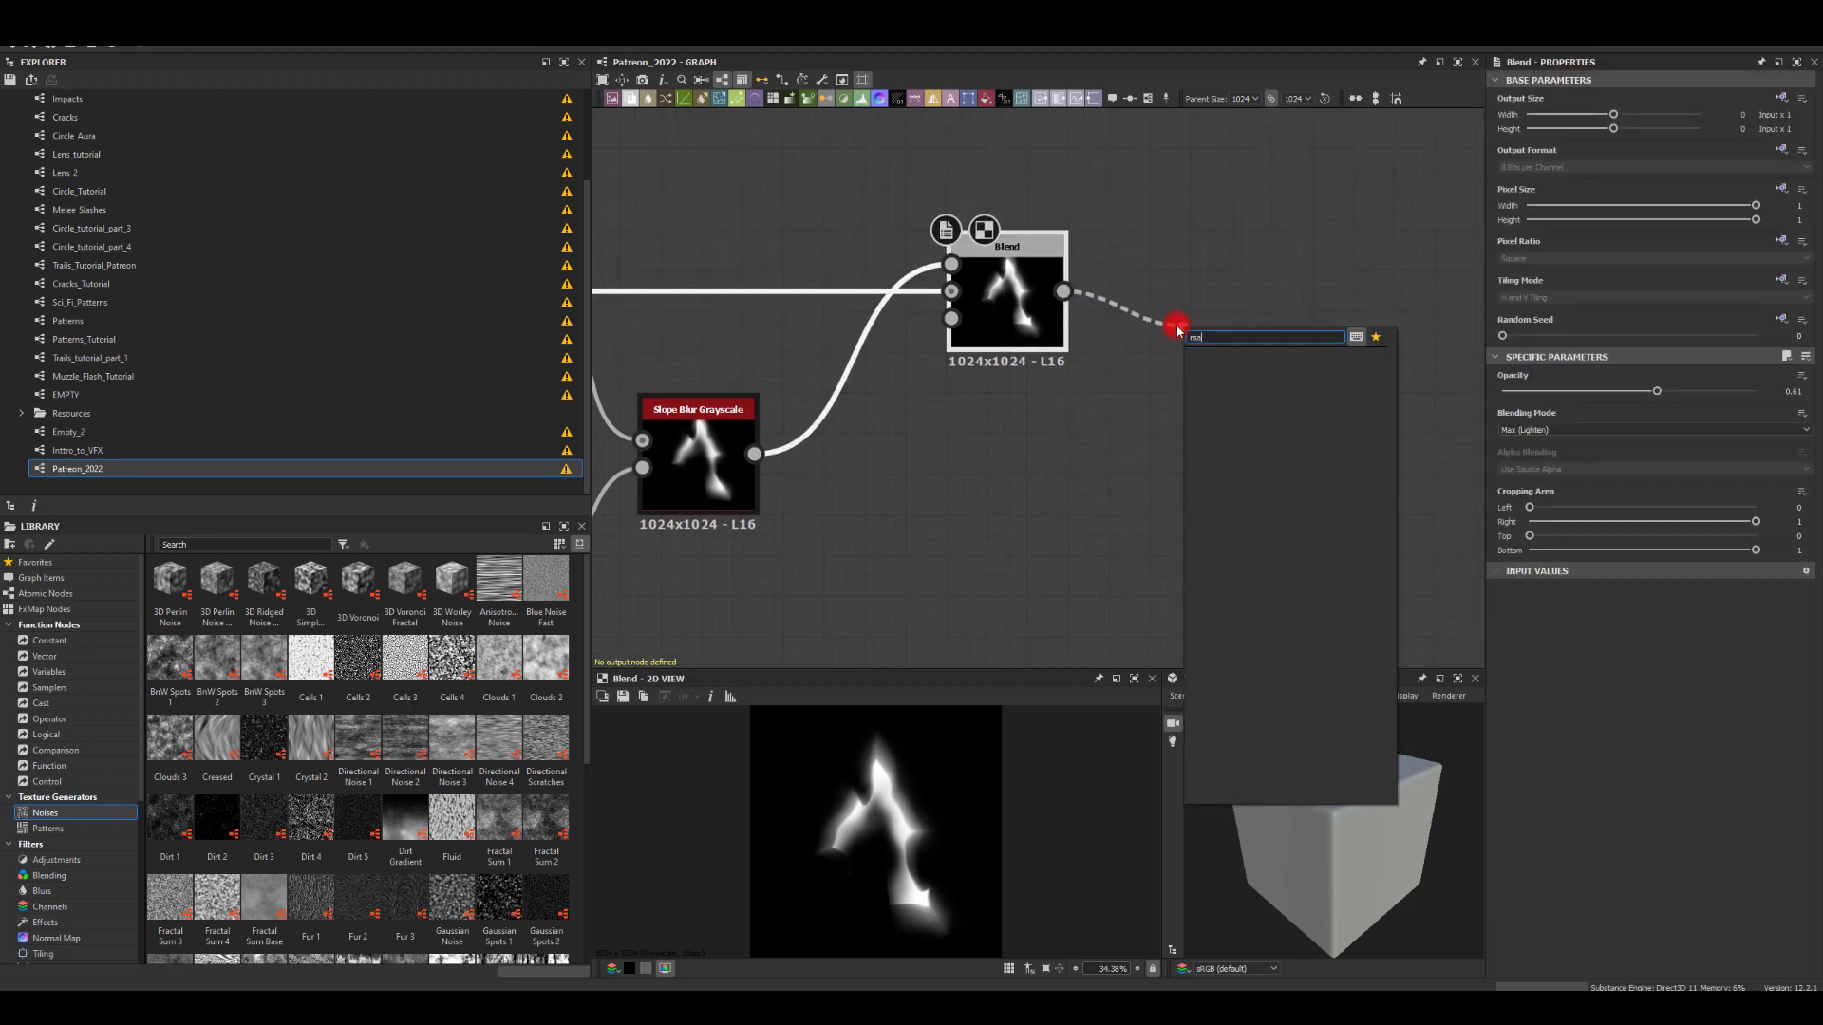
key(Return)
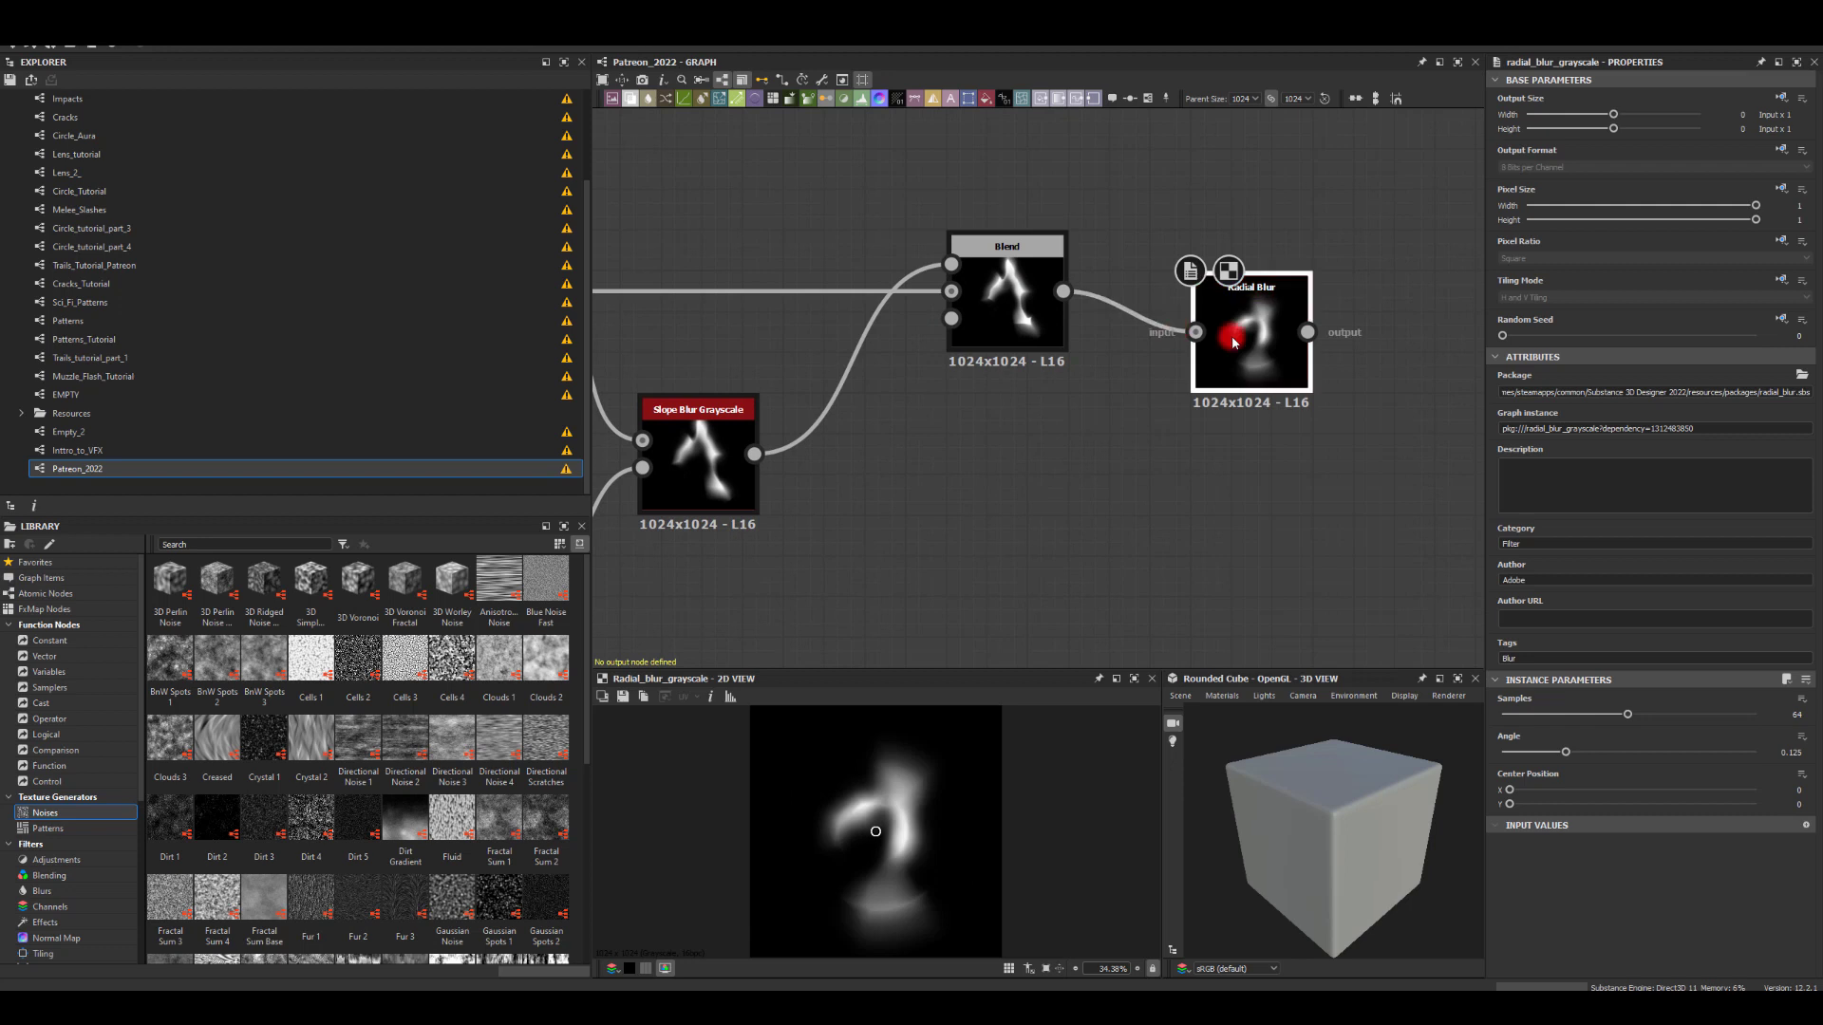
drag(1235, 340, 1166, 460)
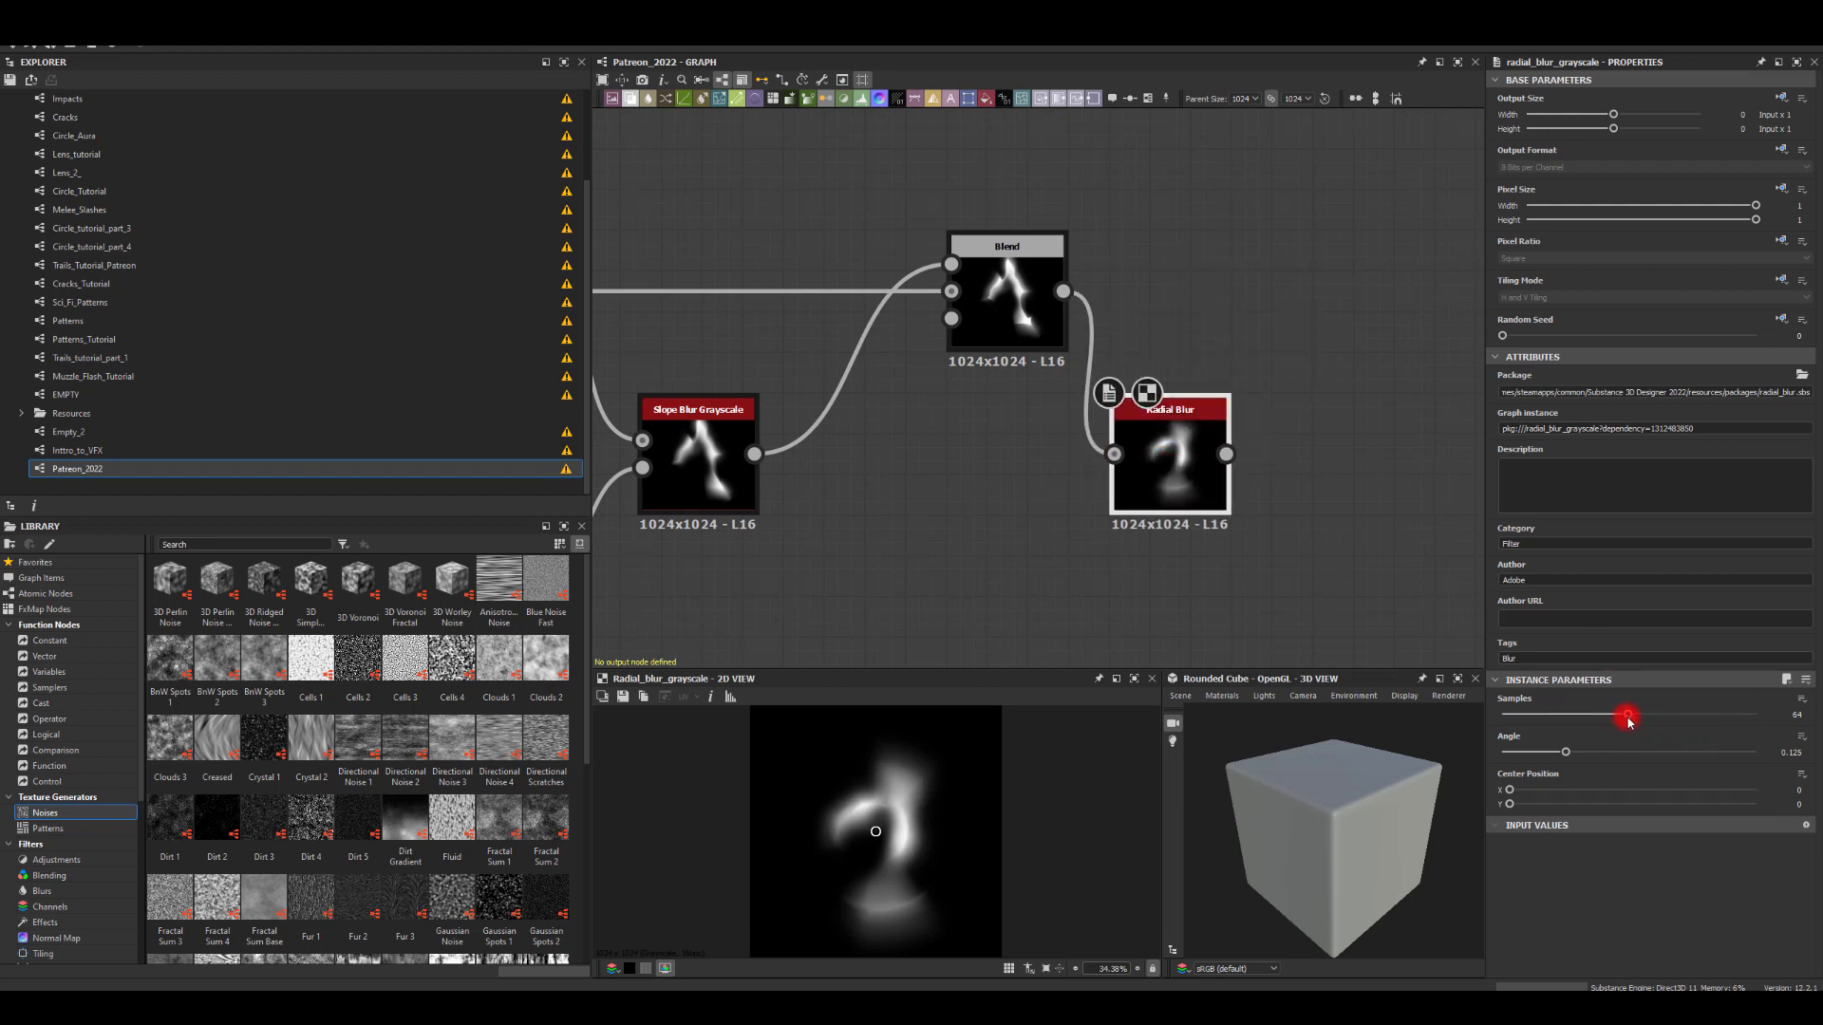
drag(1628, 718, 1796, 729)
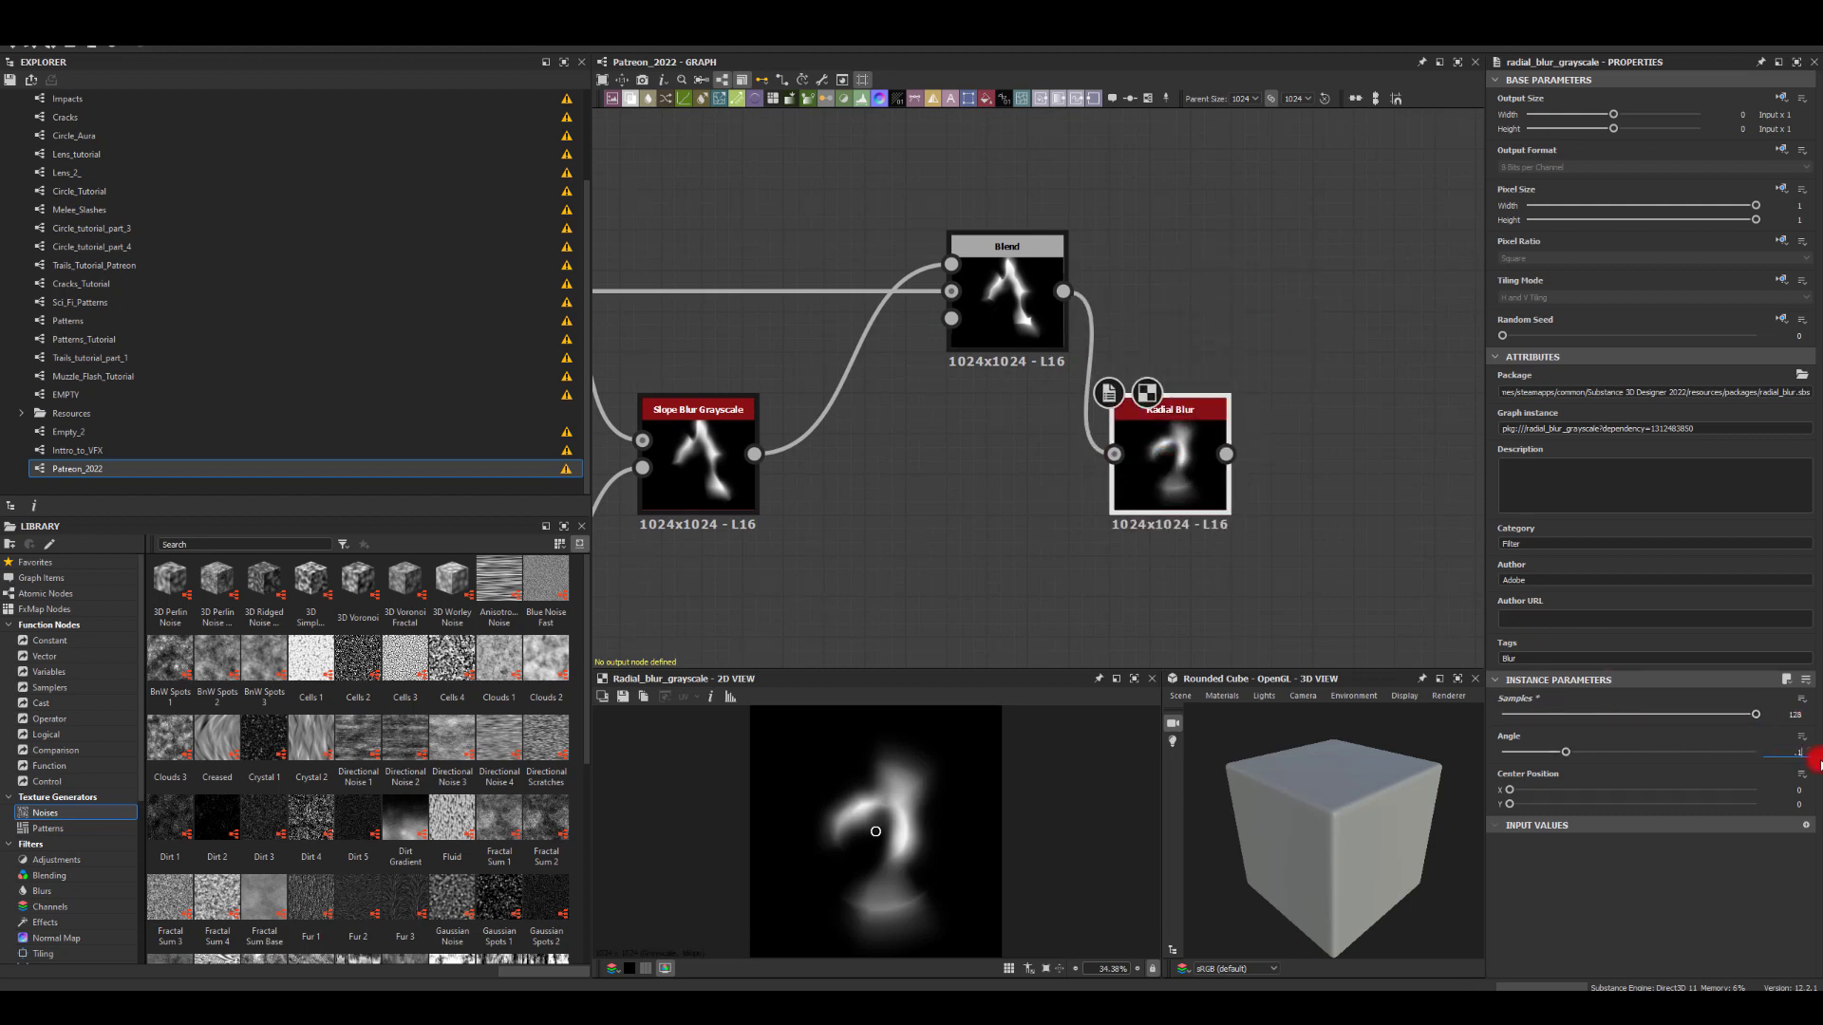
key(Return)
Step: Duplicate the Radial Blur below the original, fed by the same Blend, and give the copy an Angle of -10.1
drag(1187, 446, 1268, 323)
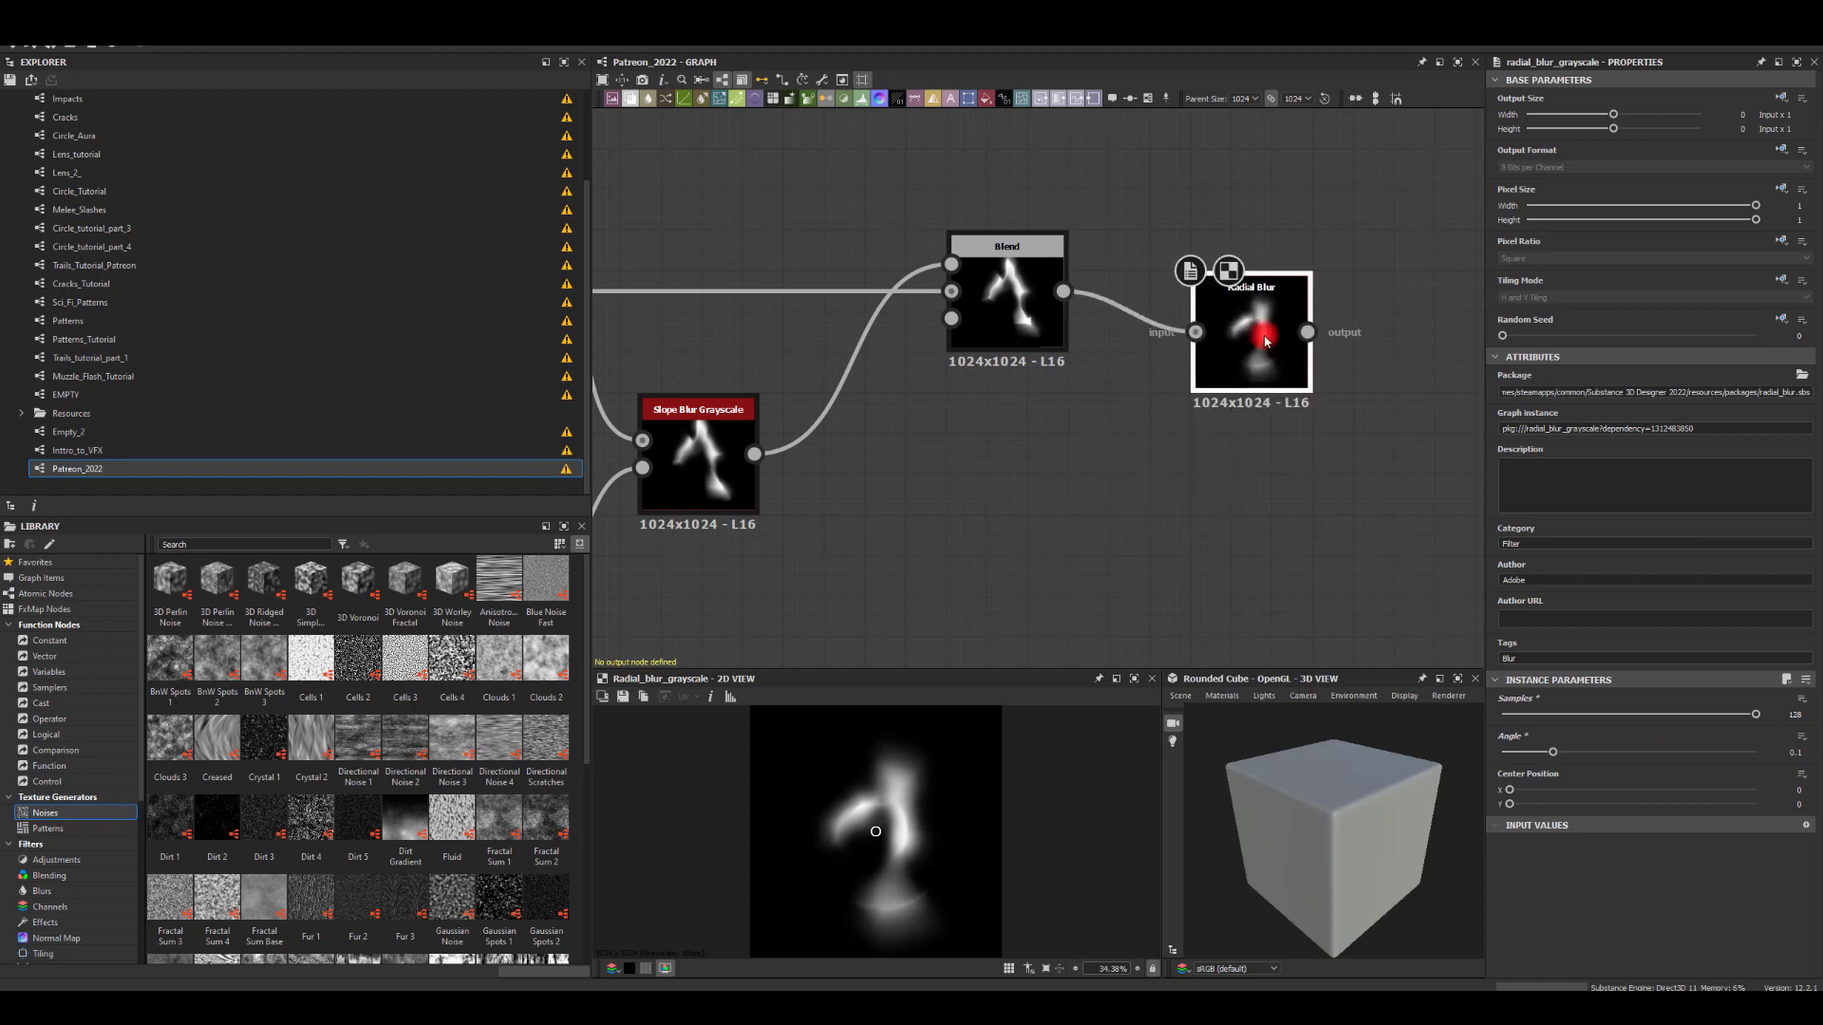
key(ctrl+d)
drag(1058, 385, 1249, 495)
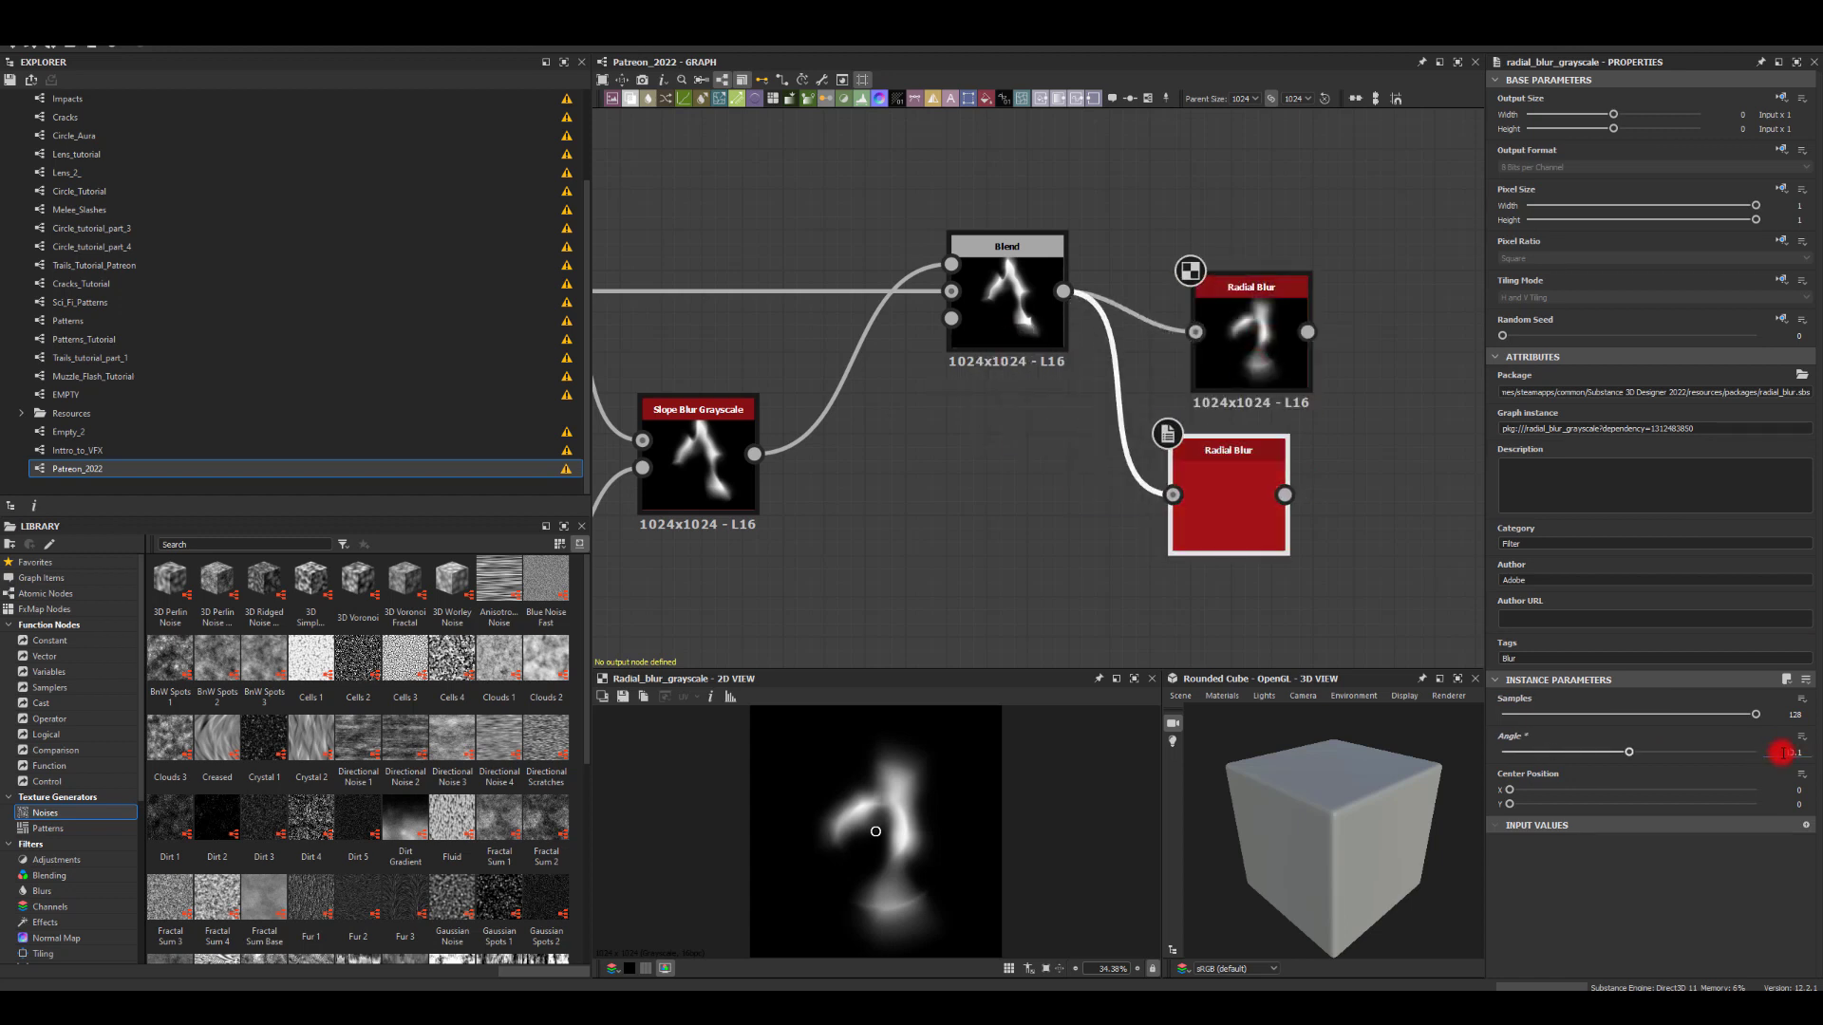
Step: Combine both Radial Blurs in a Max (Lighten) Blend node, with the original as foreground and the copy as background
drag(1284, 494, 1412, 432)
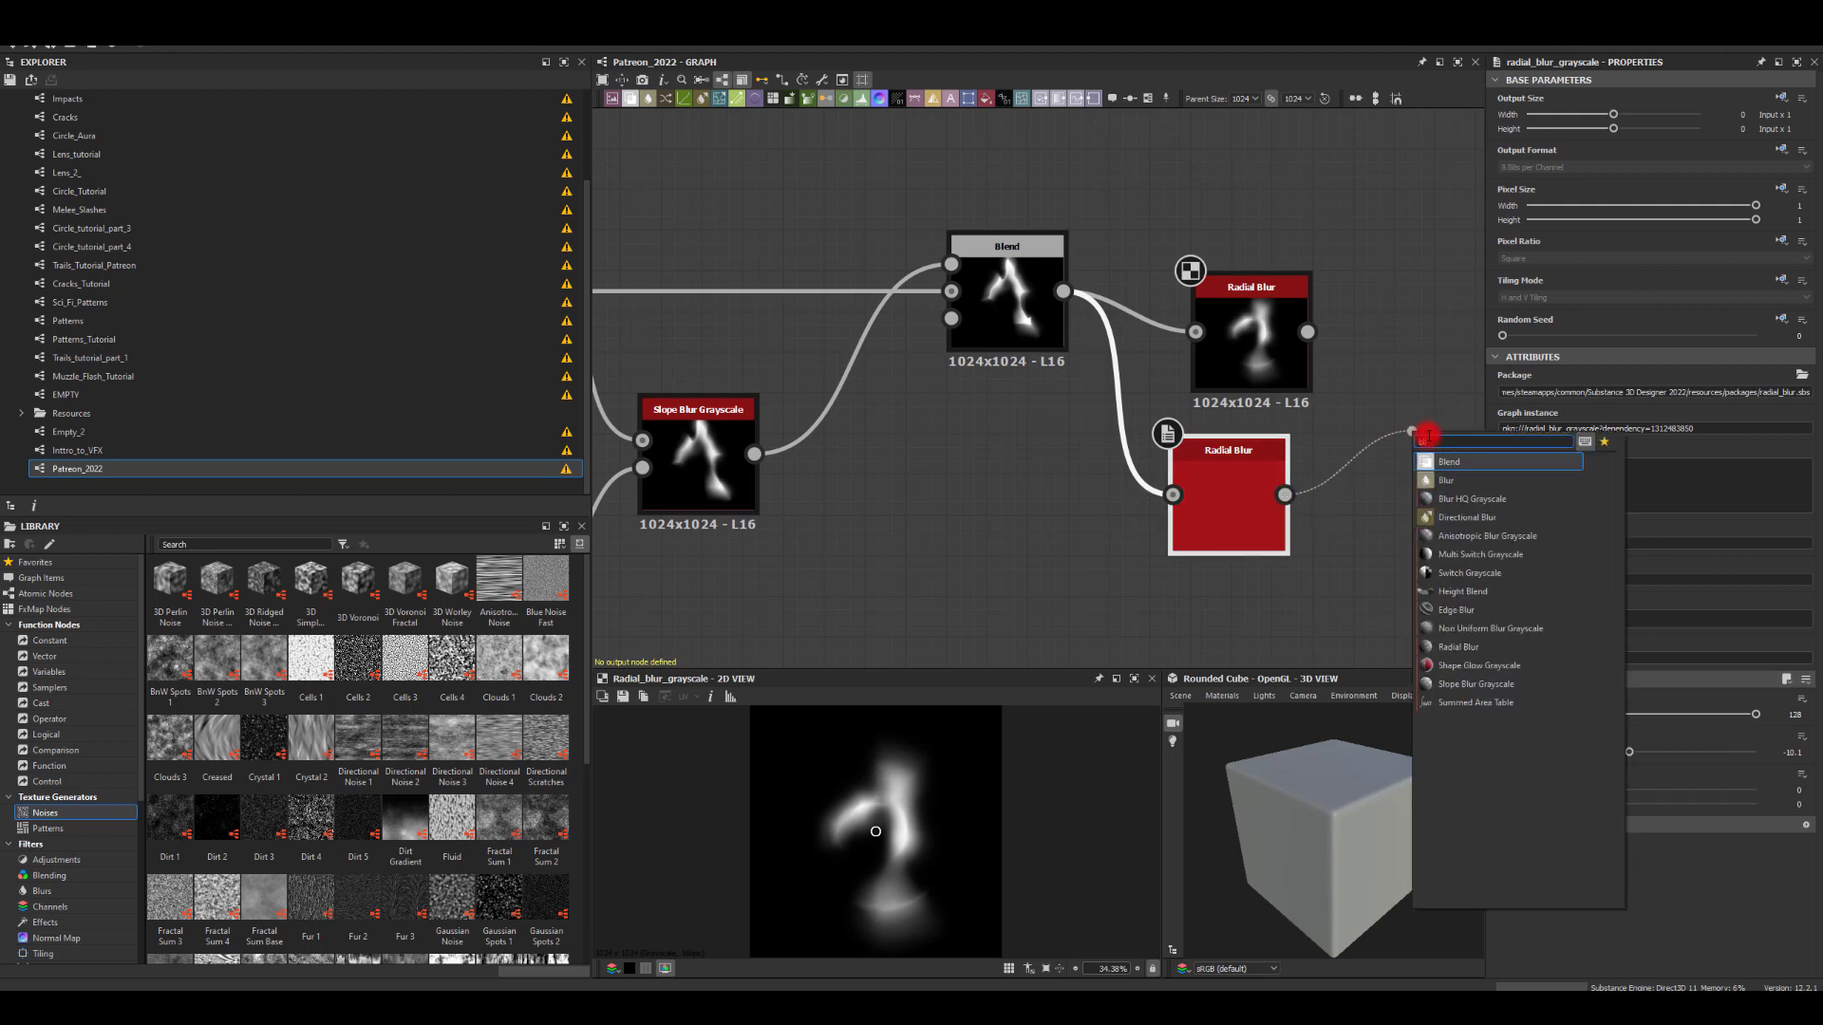
text(bl)
click(1450, 482)
drag(1308, 331, 1399, 386)
click(1510, 432)
click(1519, 493)
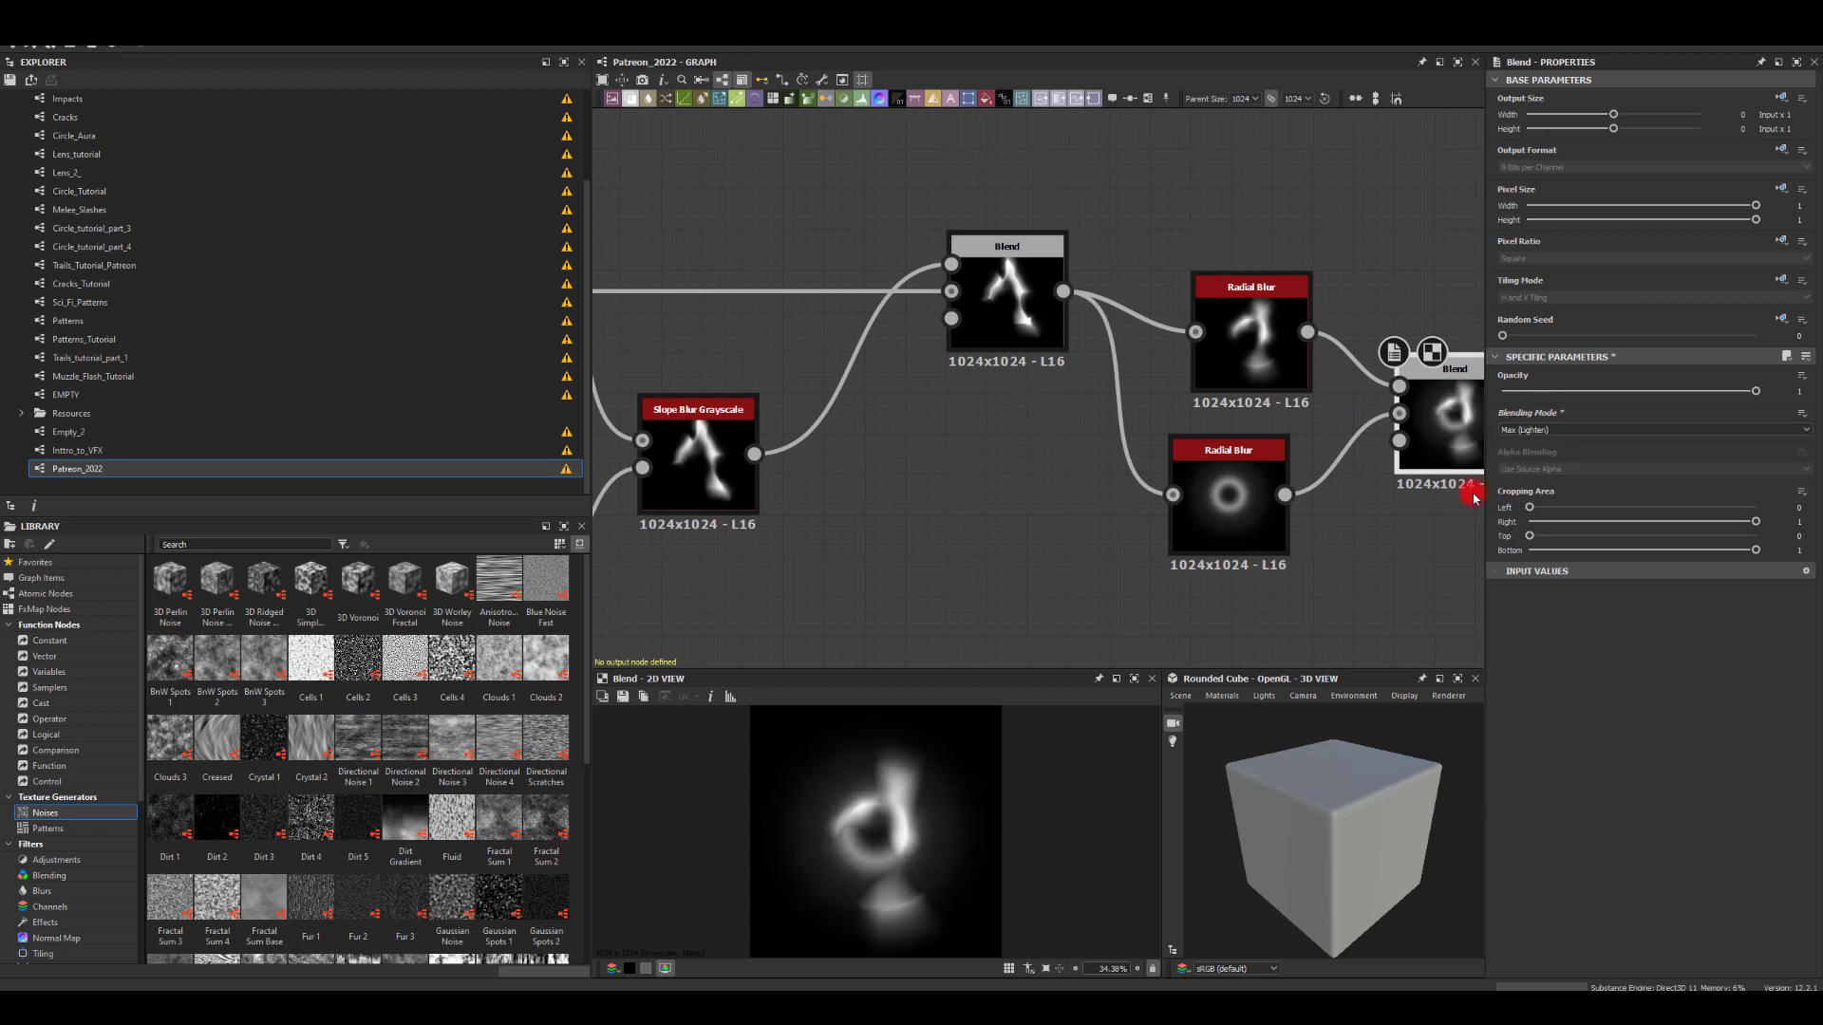
Step: Set the duplicated Radial Blur's Angle to -0.1 and preview the Blend that combines both blurs
middle_drag(1334, 598, 1230, 558)
click(1151, 476)
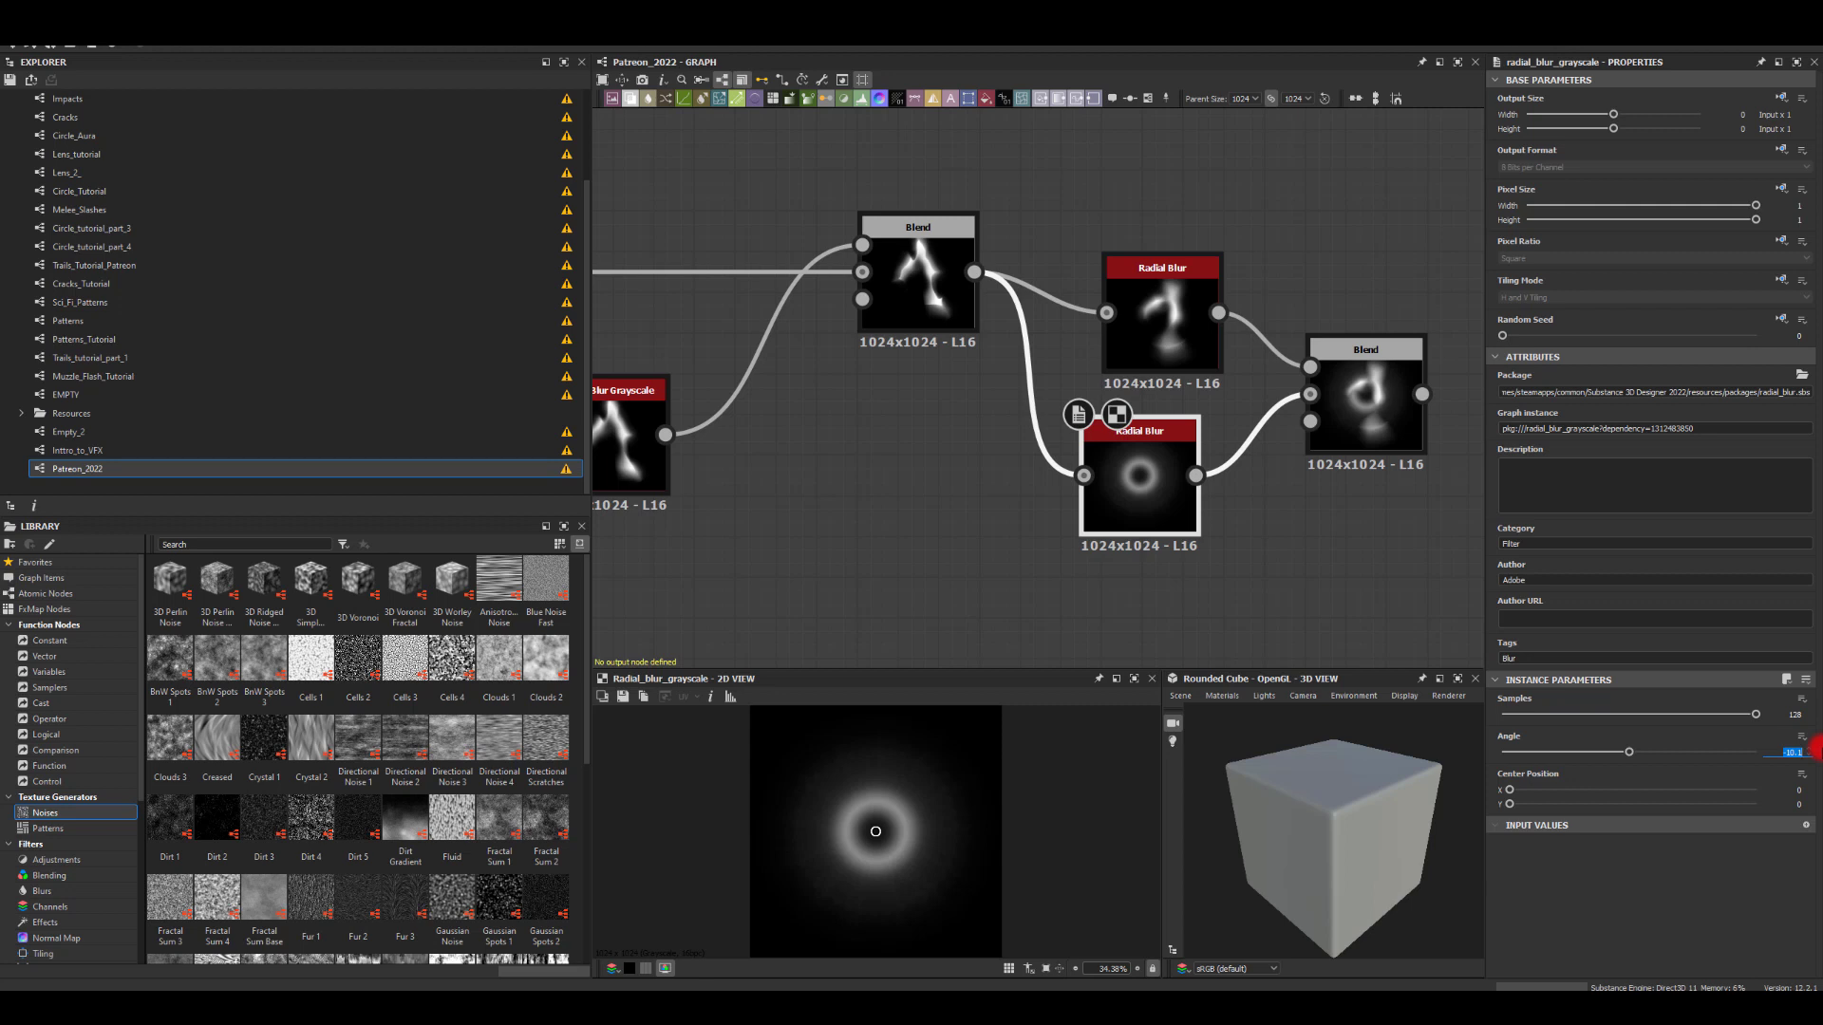
key(Return)
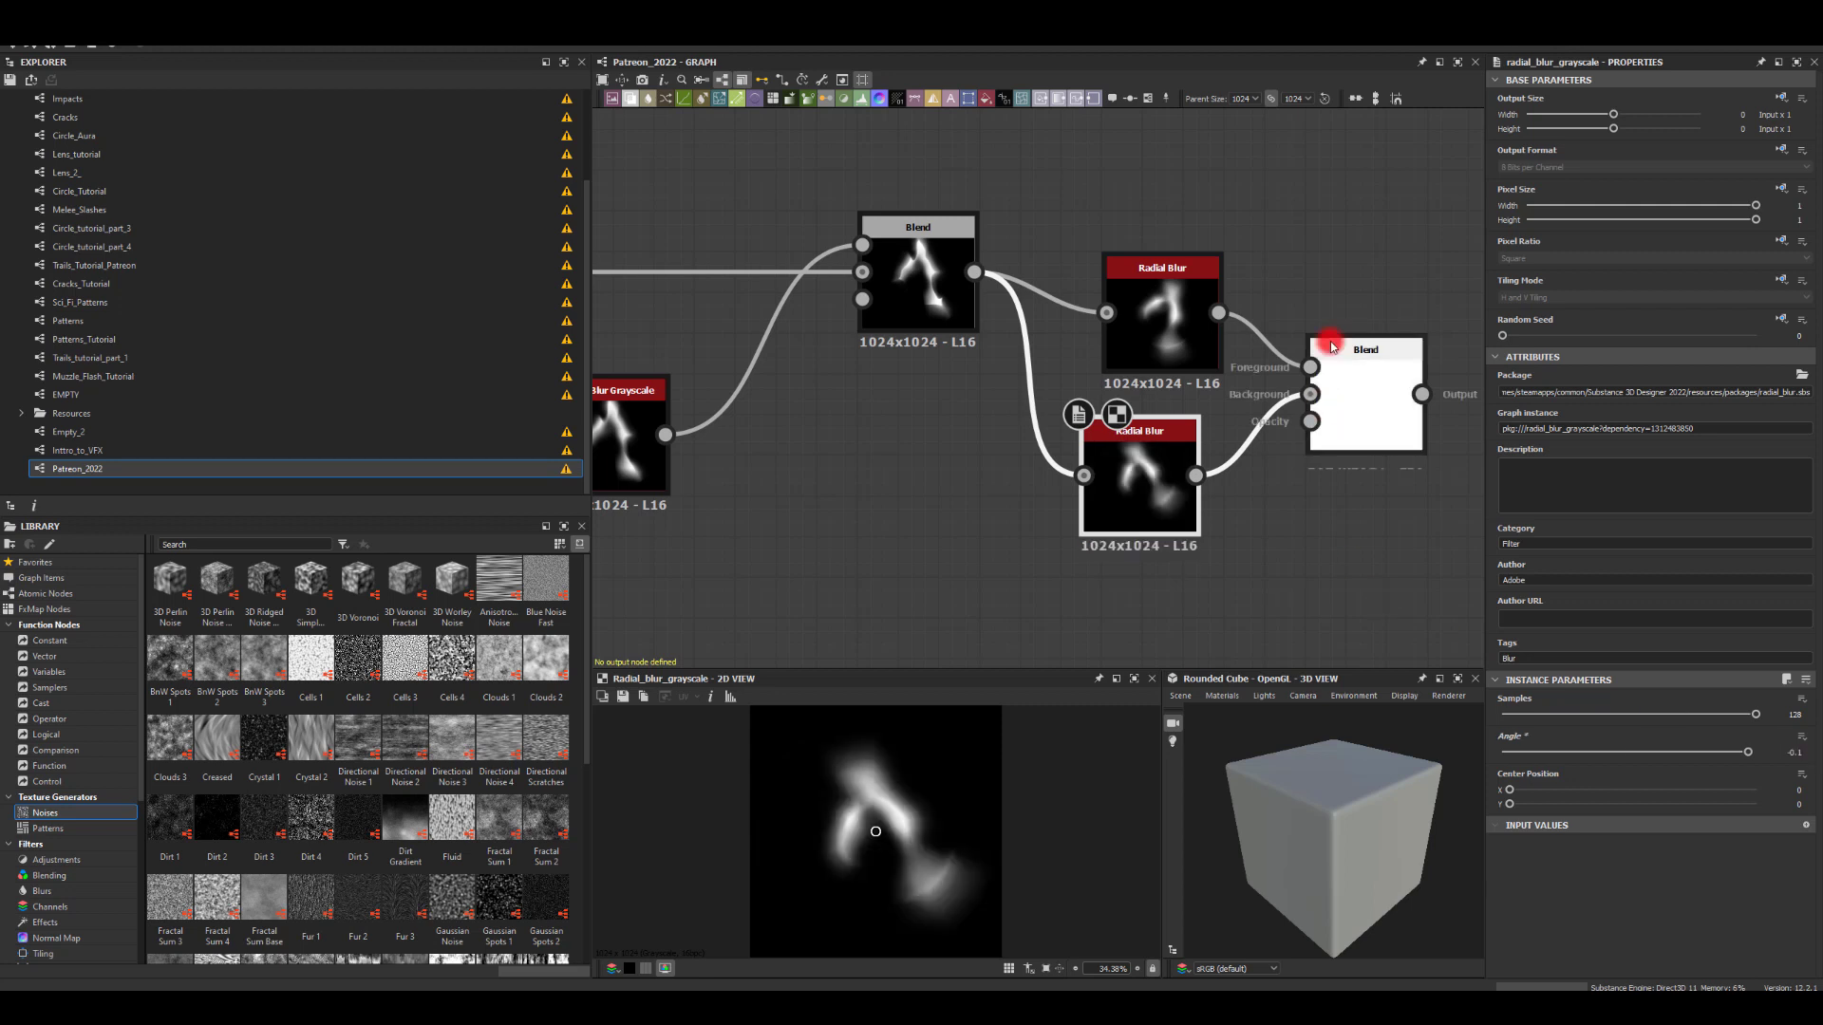
double_click(1400, 359)
Step: Add another Blend node with the combined Radial Blurs as foreground and the original unblurred shard Blend as background
middle_drag(1326, 227, 1156, 244)
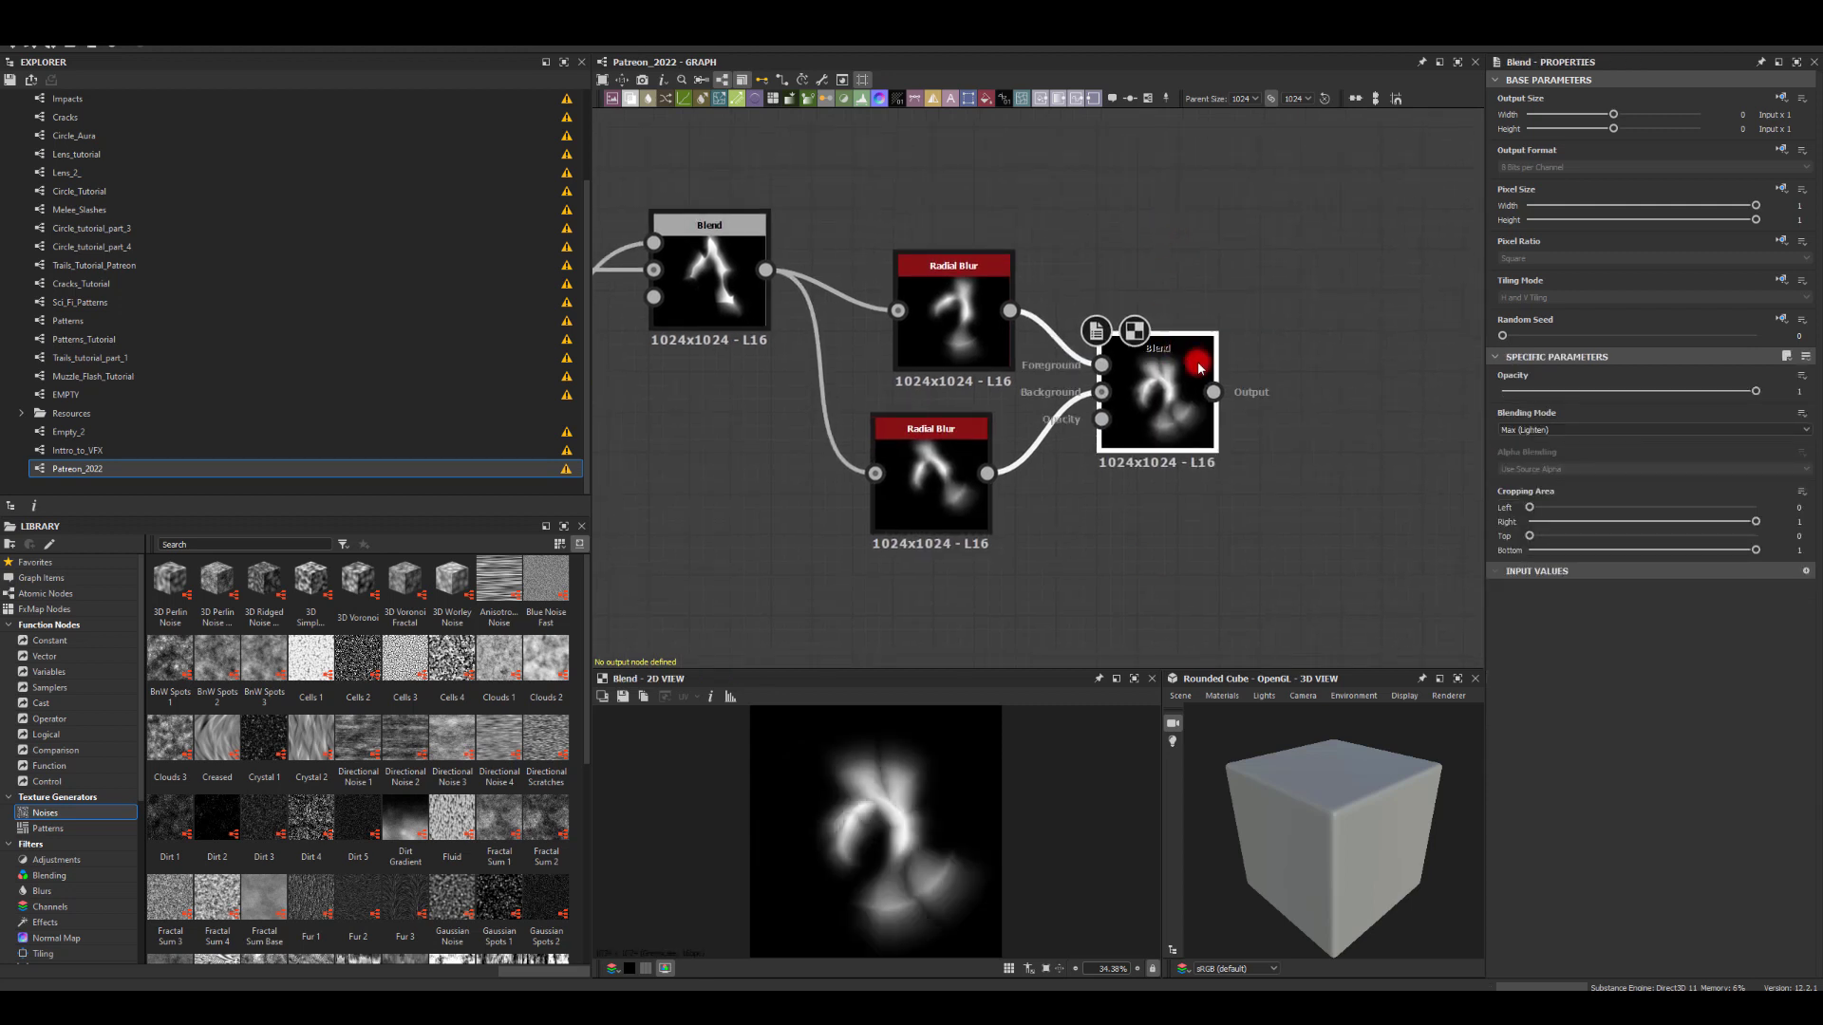
drag(1215, 393, 1337, 294)
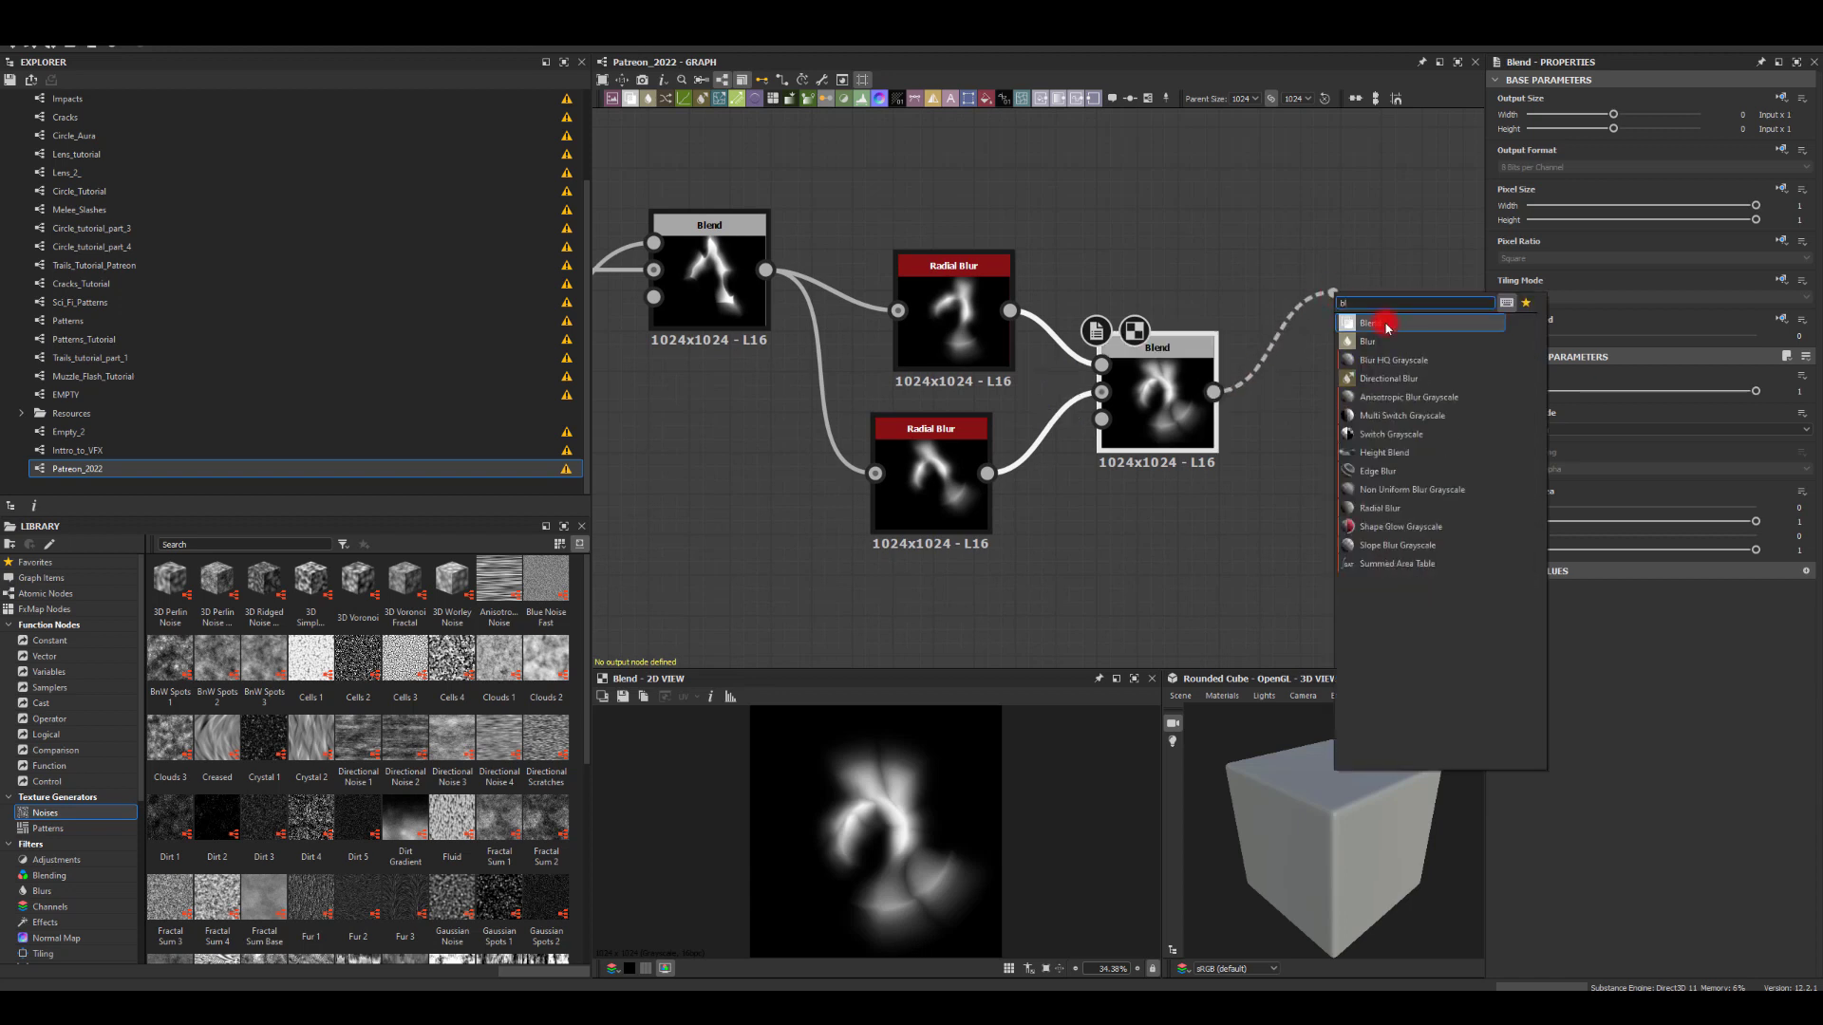
click(1383, 313)
drag(1225, 395, 1343, 284)
drag(766, 270, 1346, 311)
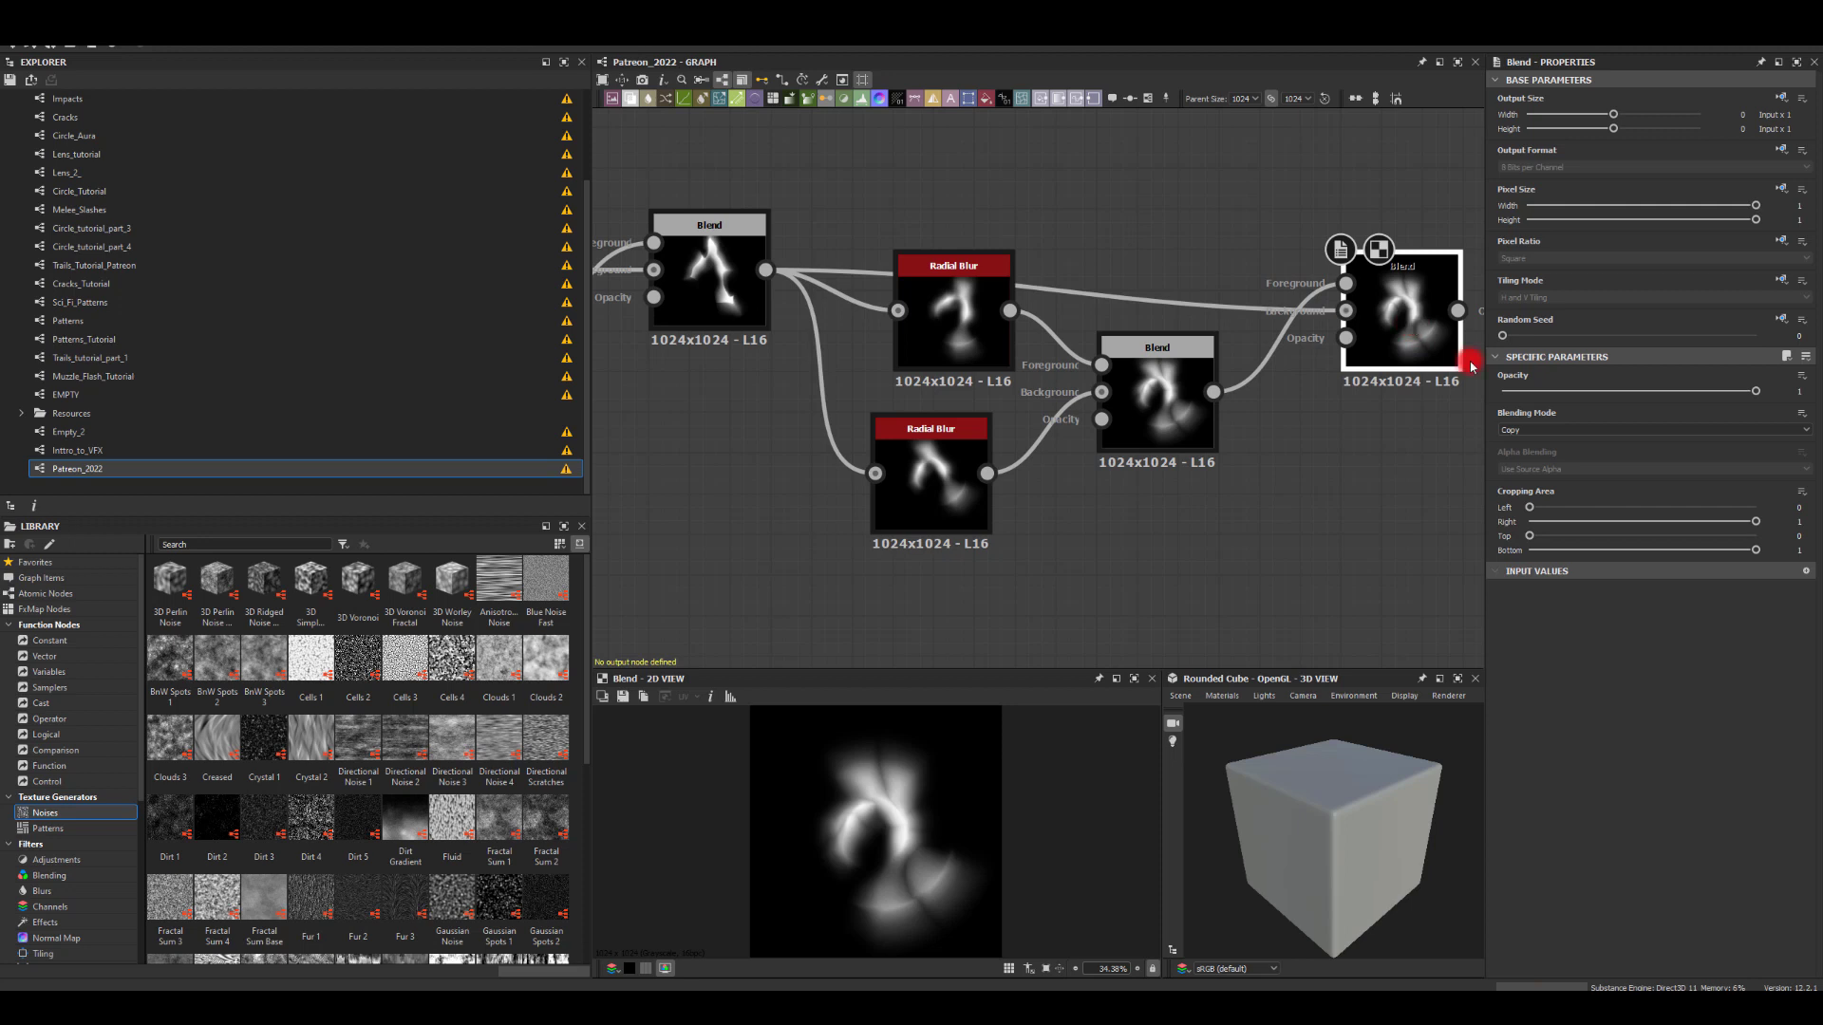
Step: Set the new Blend to Max (Lighten) with an Opacity of 0.37
click(1531, 430)
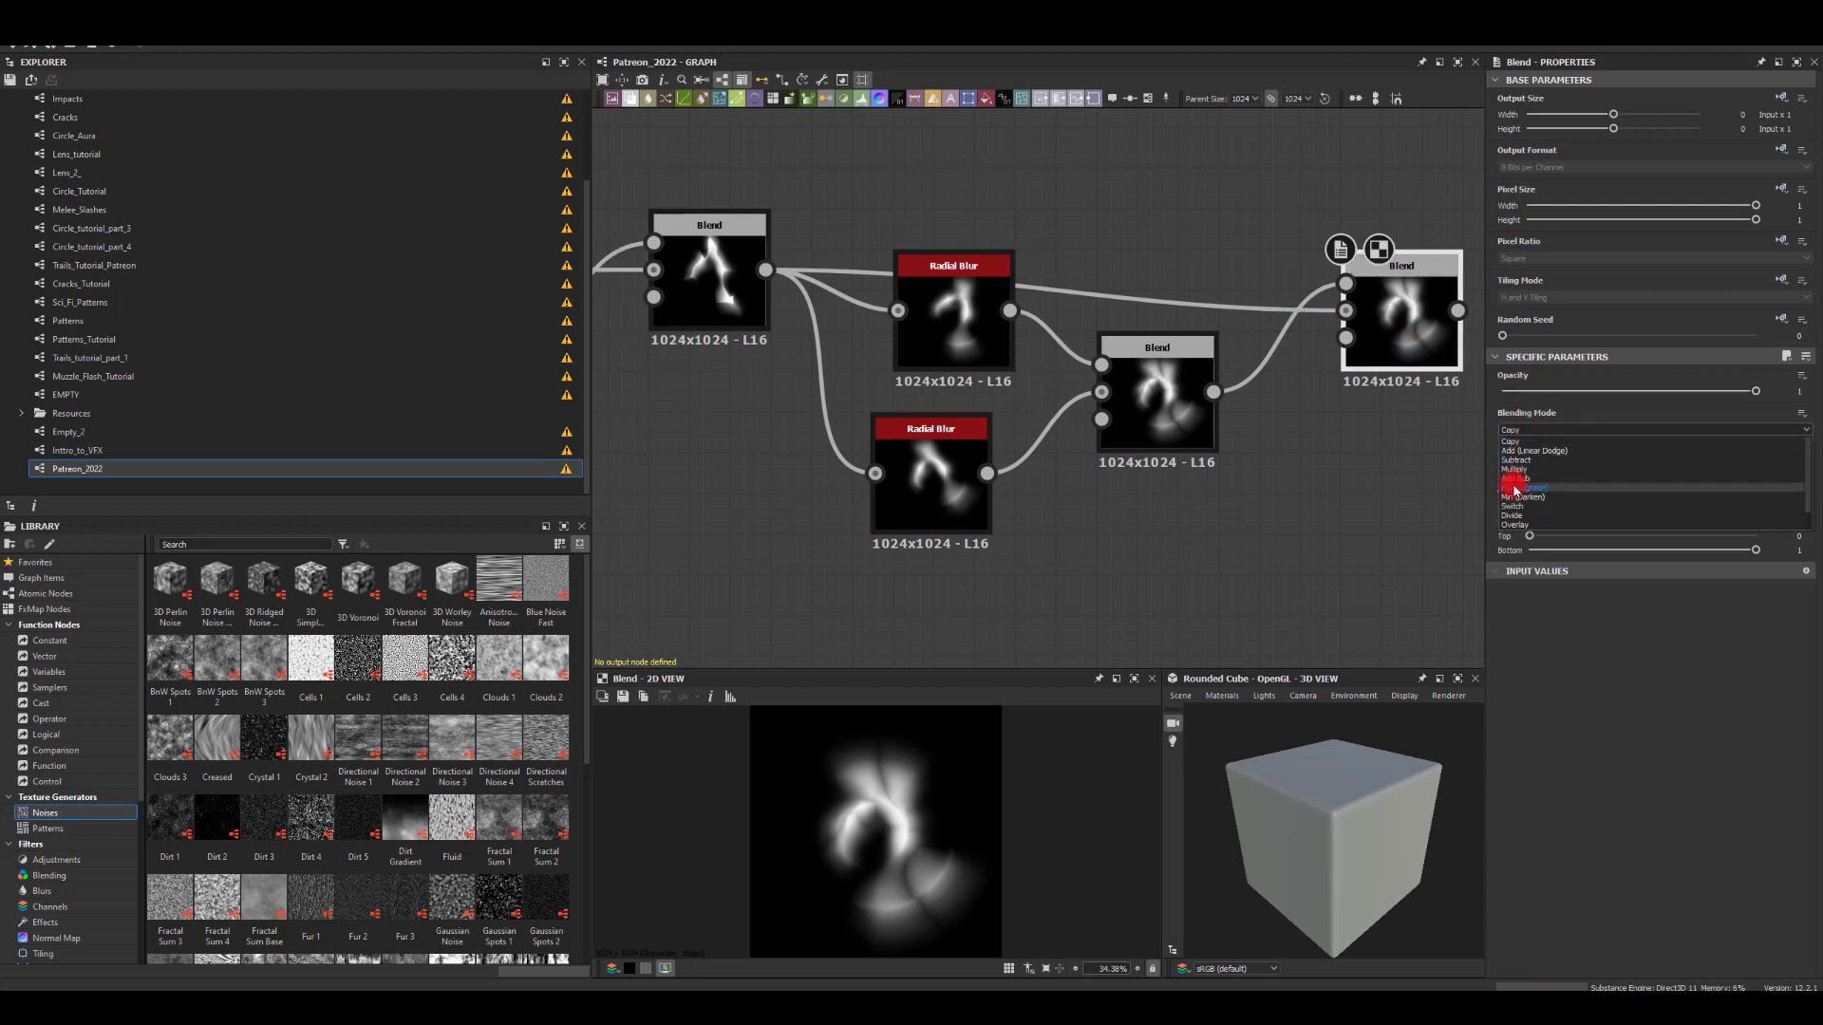
click(1515, 488)
drag(1752, 392, 1593, 395)
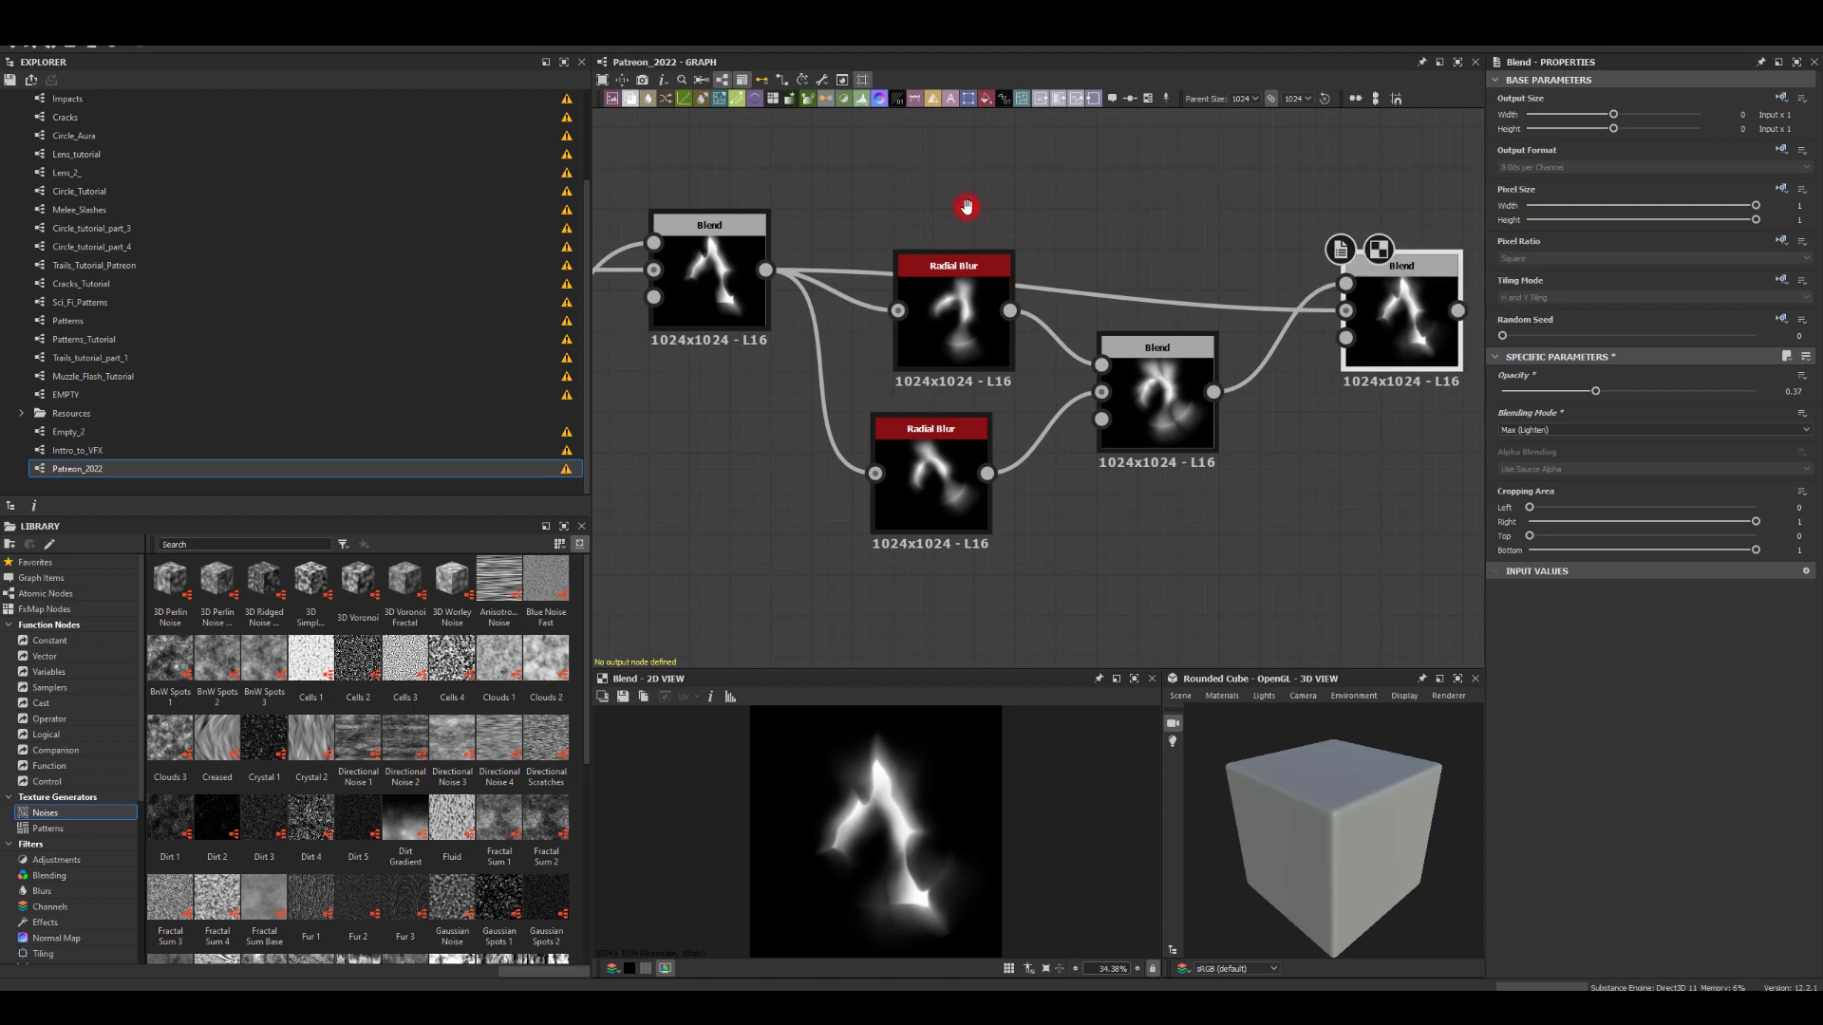
Step: Find the Splatter Circular node in the three-shard chain below and select it for copying
middle_drag(967, 207, 985, 451)
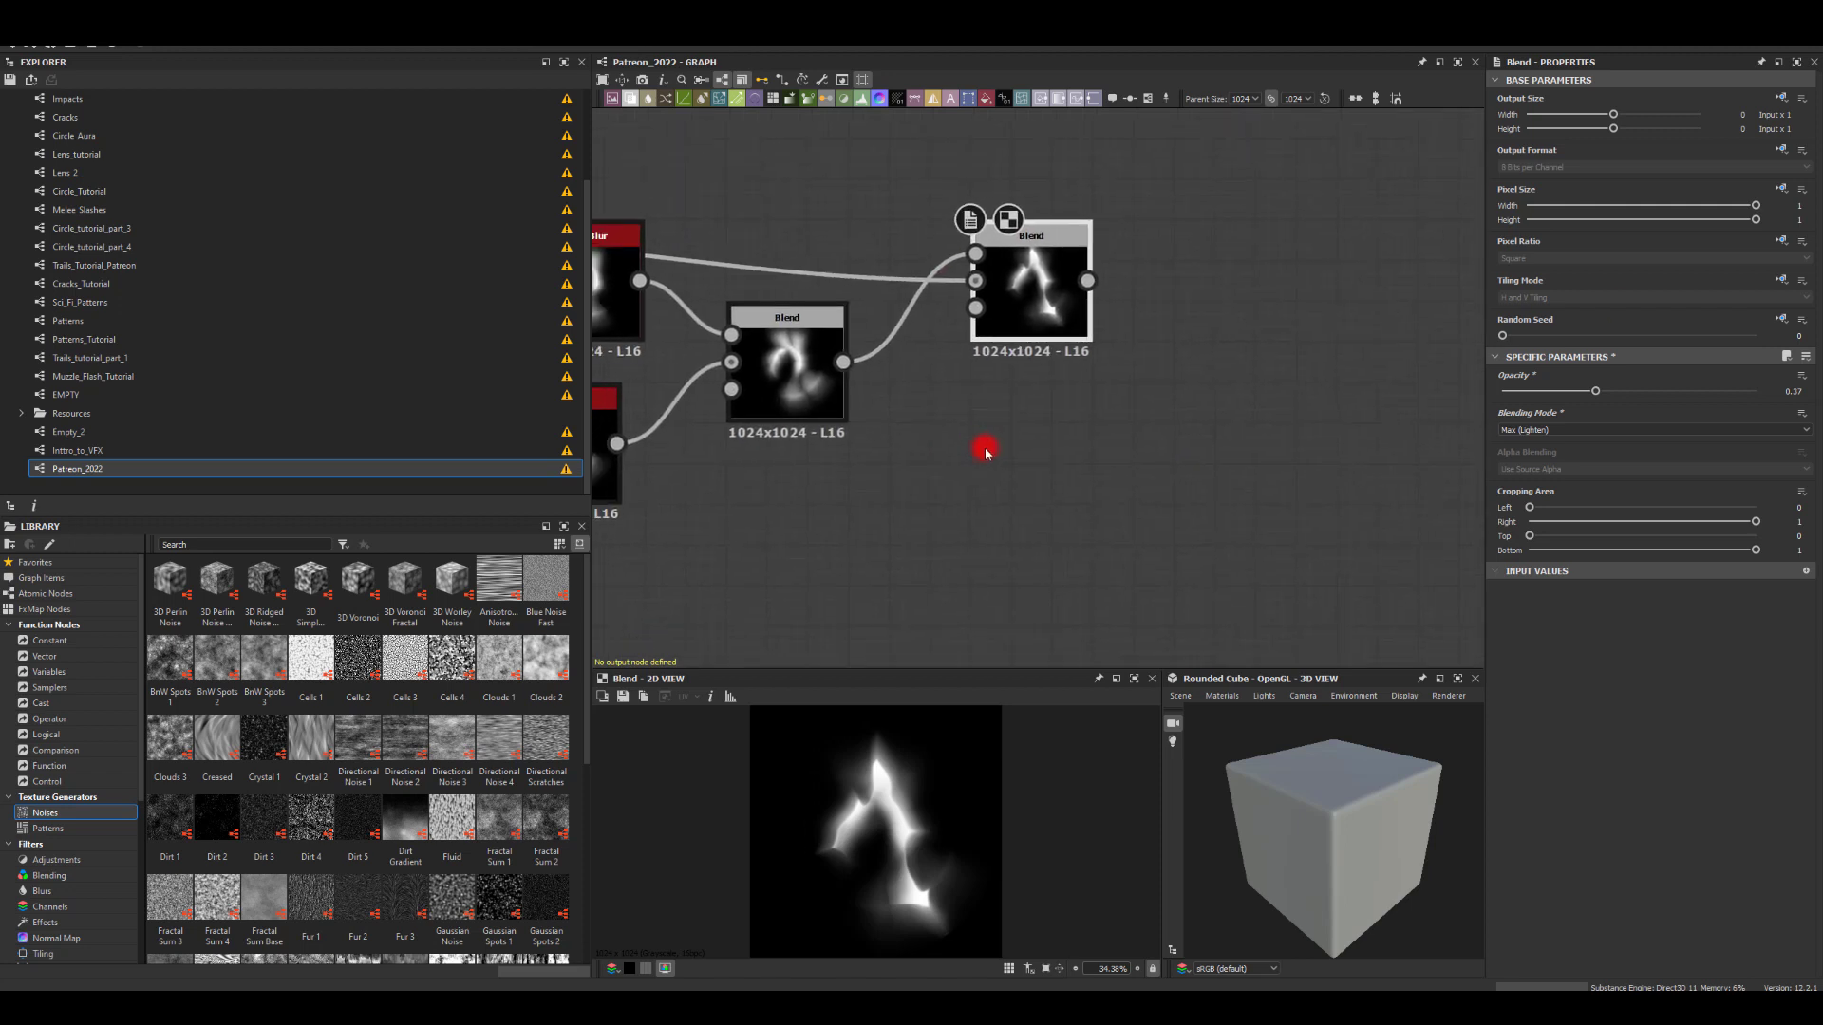
scroll(985, 451, down, 2)
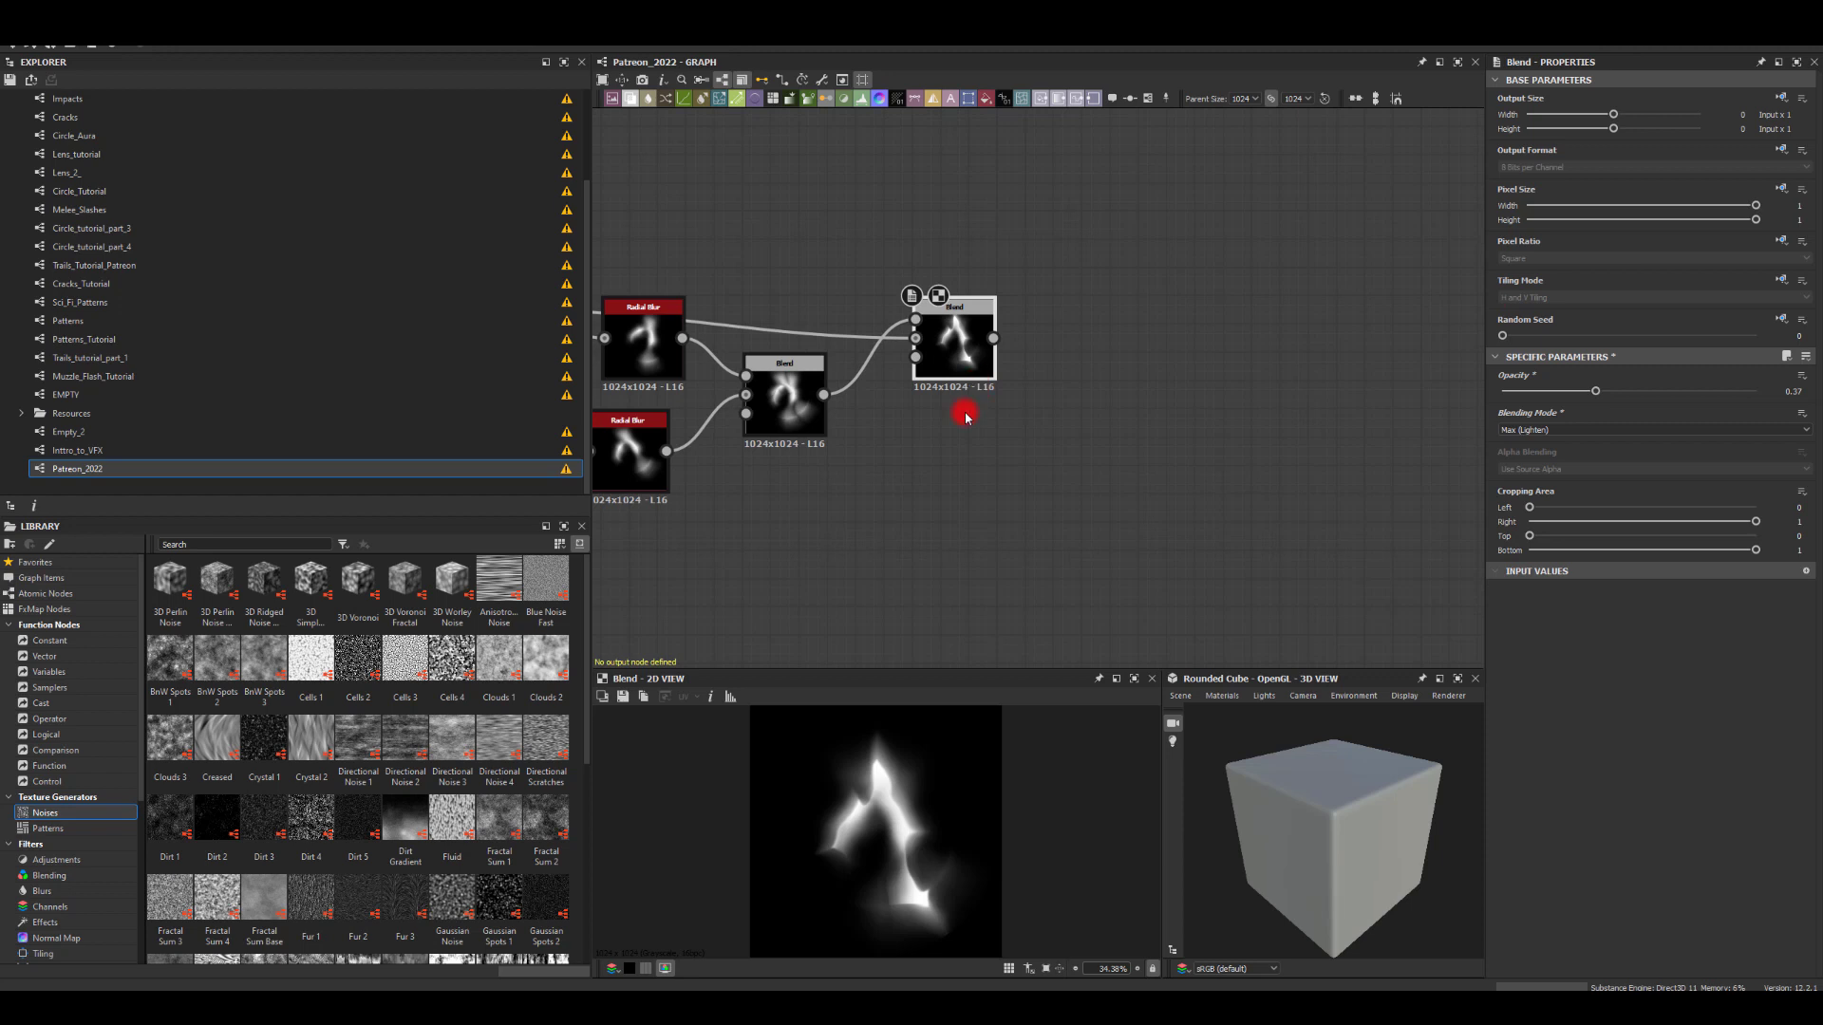
scroll(954, 380, down, 6)
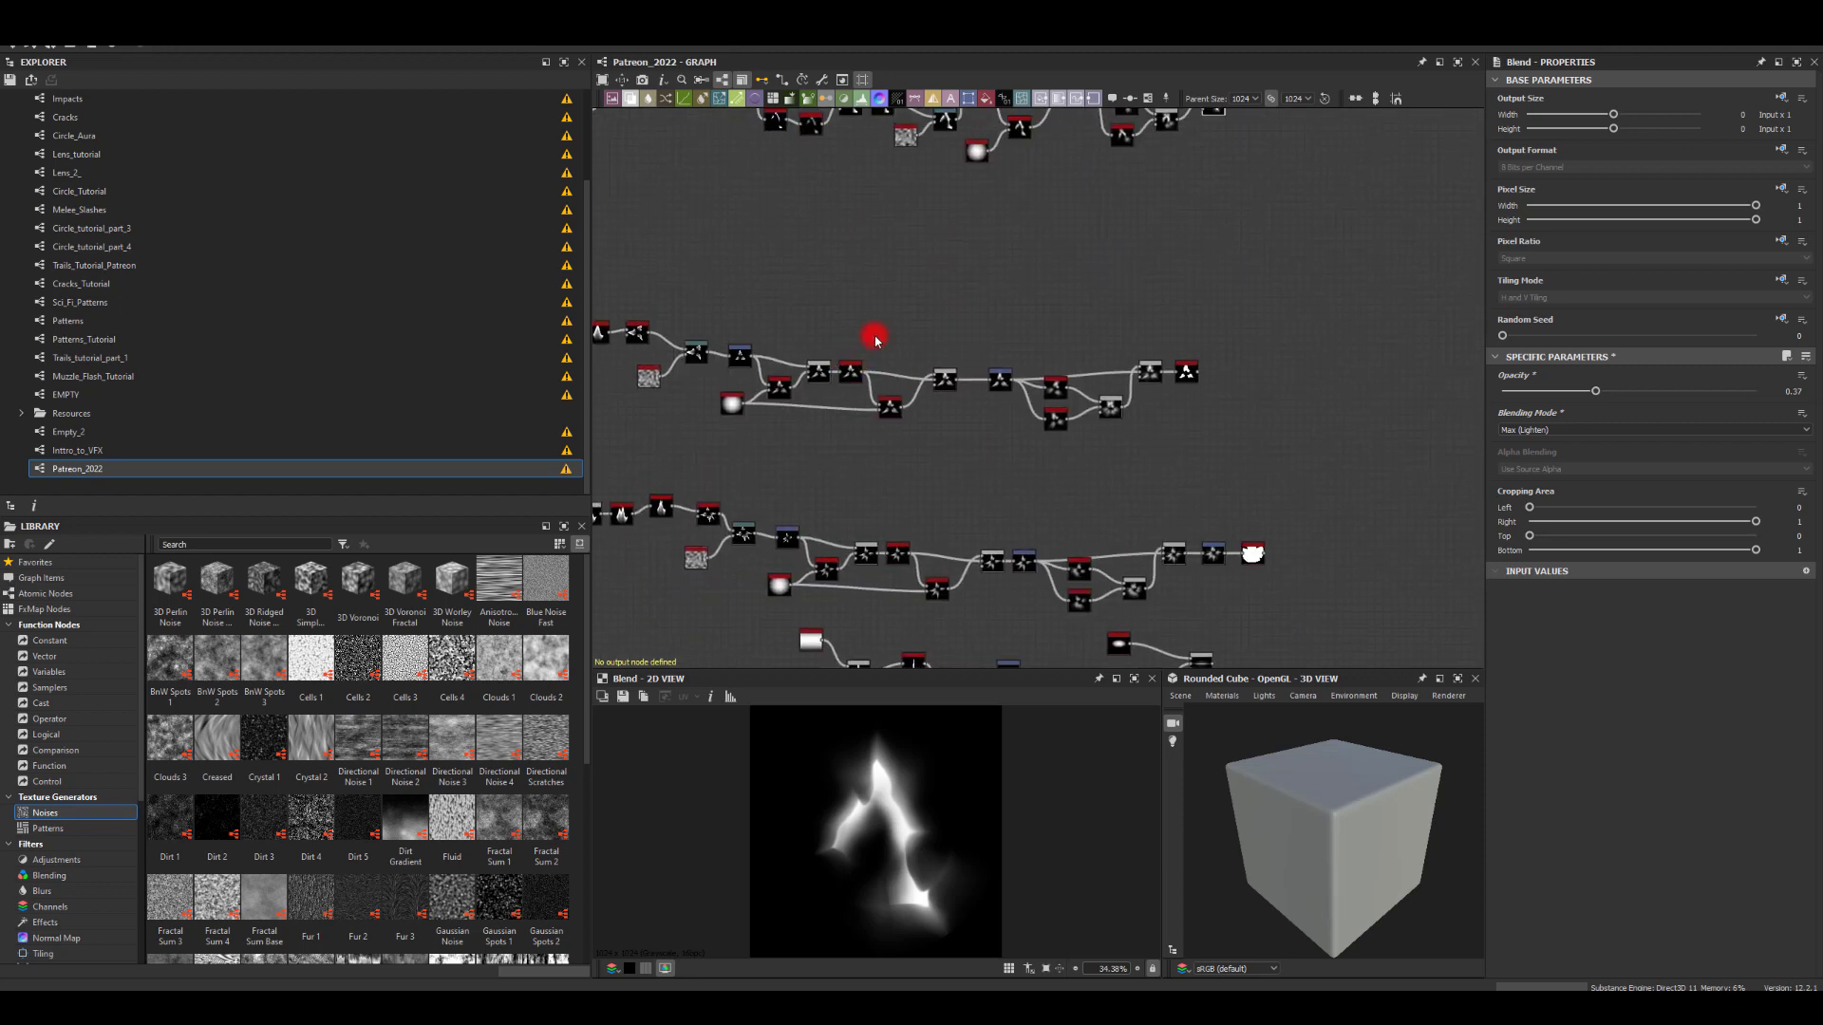
scroll(875, 339, up, 8)
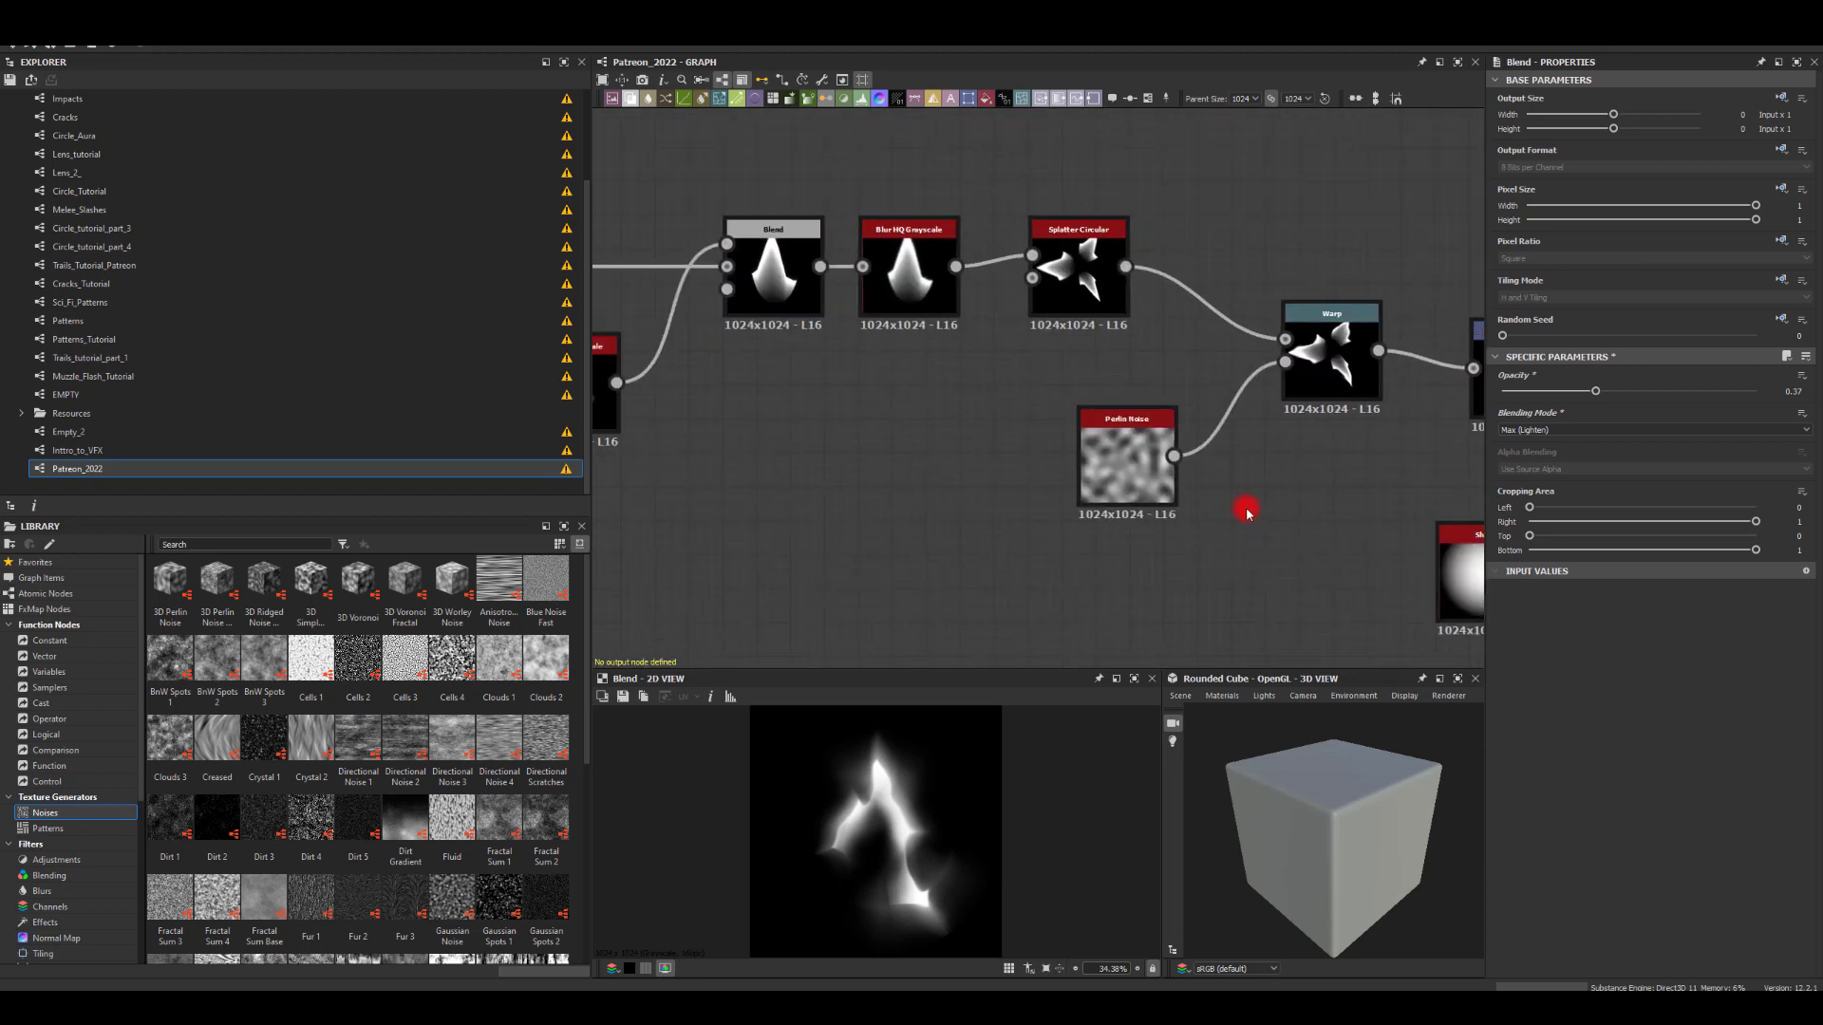
scroll(856, 393, down, 2)
middle_drag(802, 411, 880, 422)
click(1091, 317)
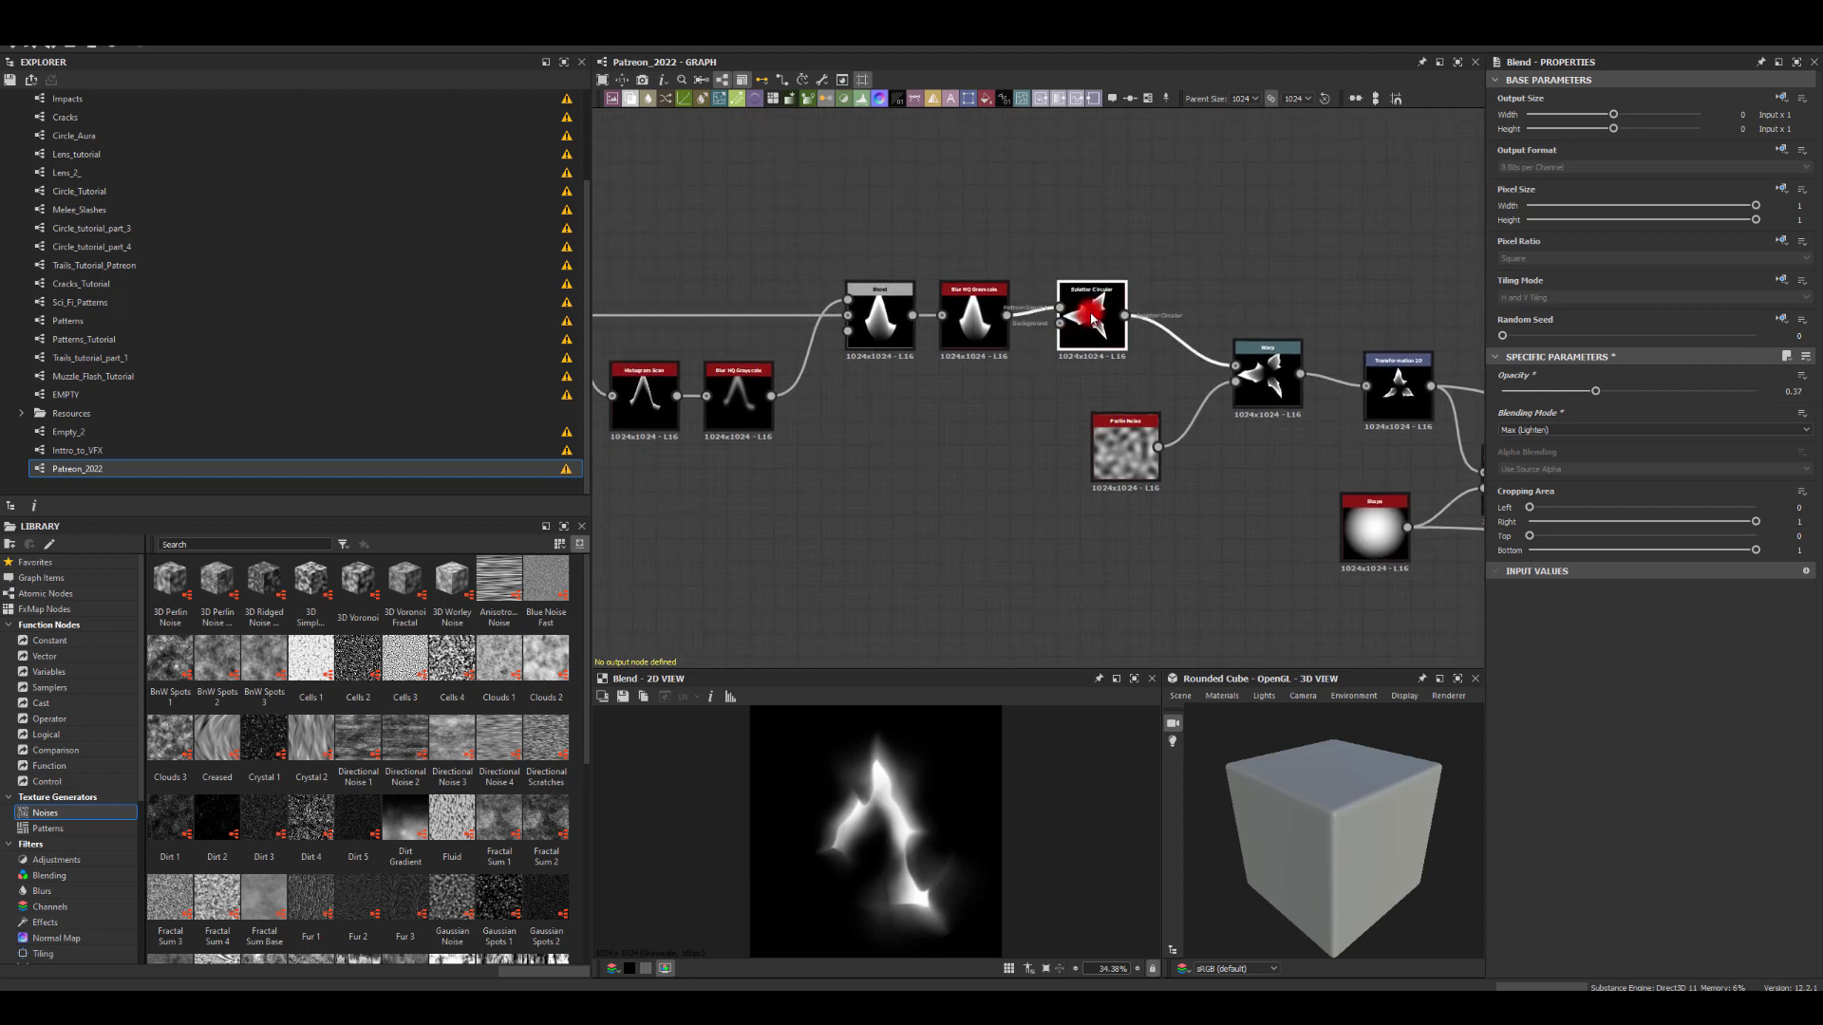
Step: Paste a copy of the Splatter Circular after the final Blend, feed the Blend into its pattern input and preview it
middle_drag(1365, 268, 749, 468)
scroll(788, 484, down, 3)
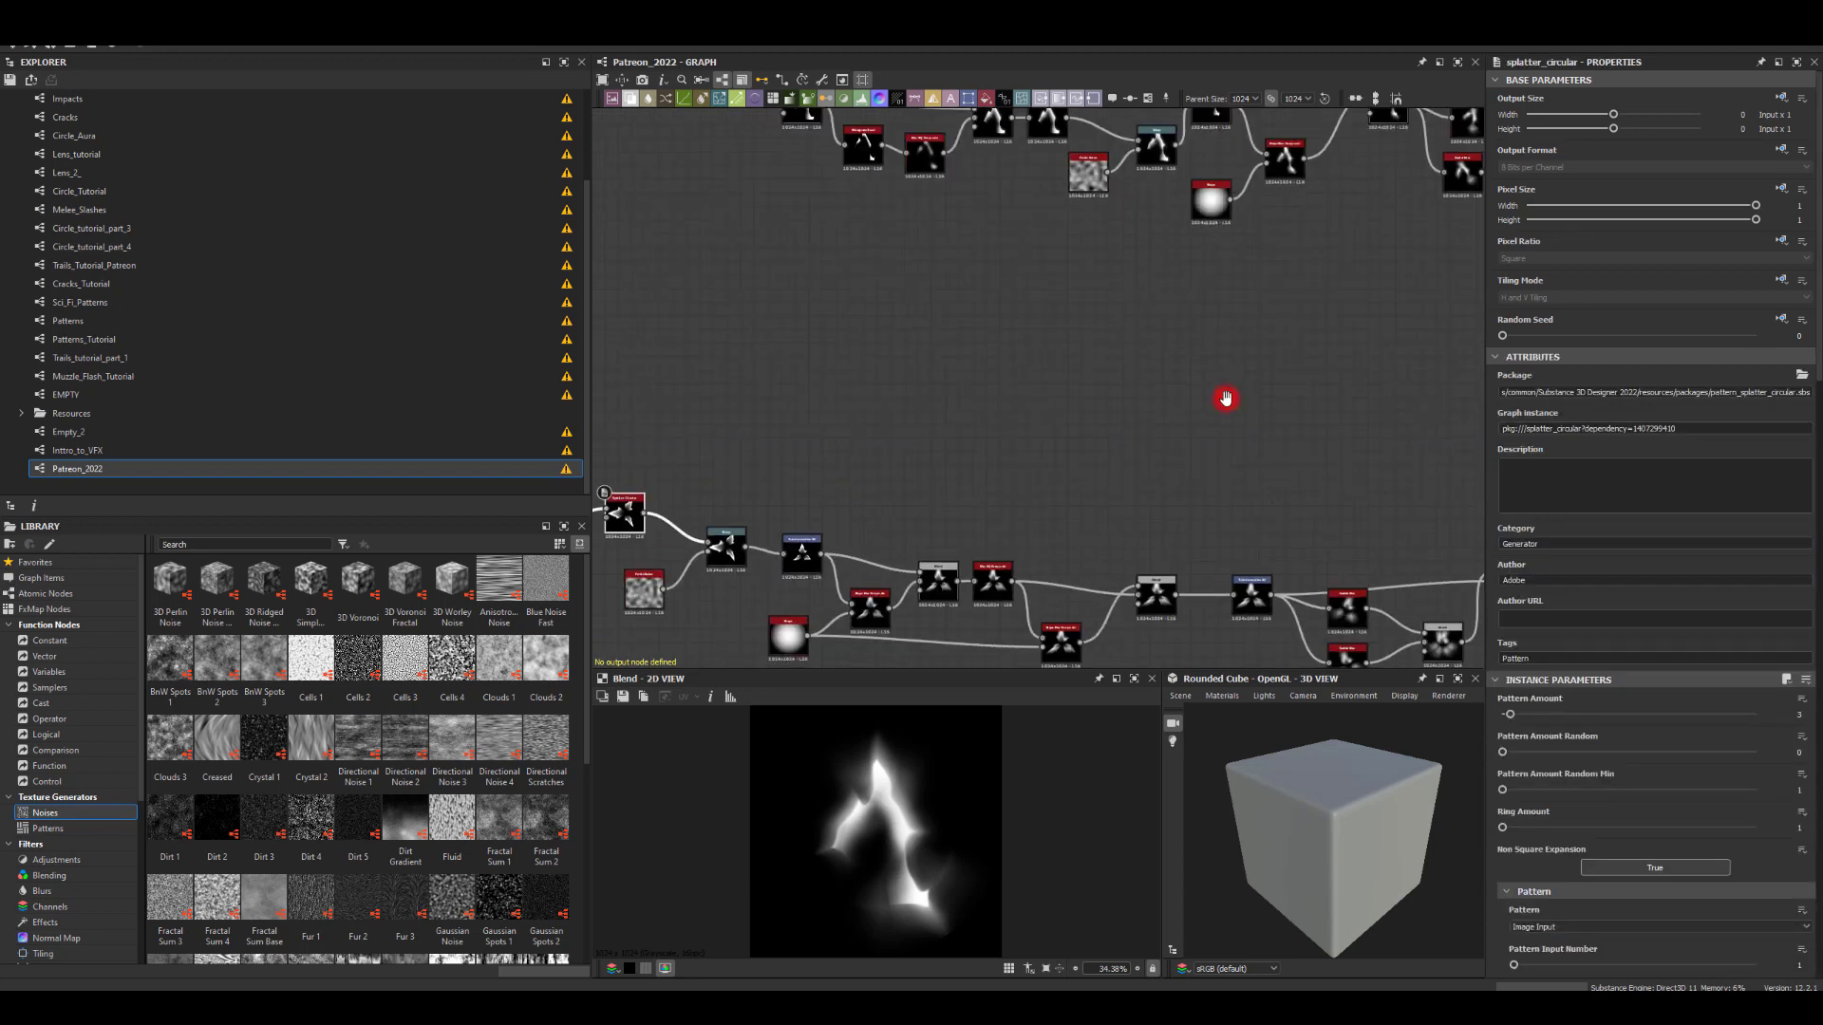
middle_drag(1453, 332, 941, 467)
scroll(1067, 290, up, 3)
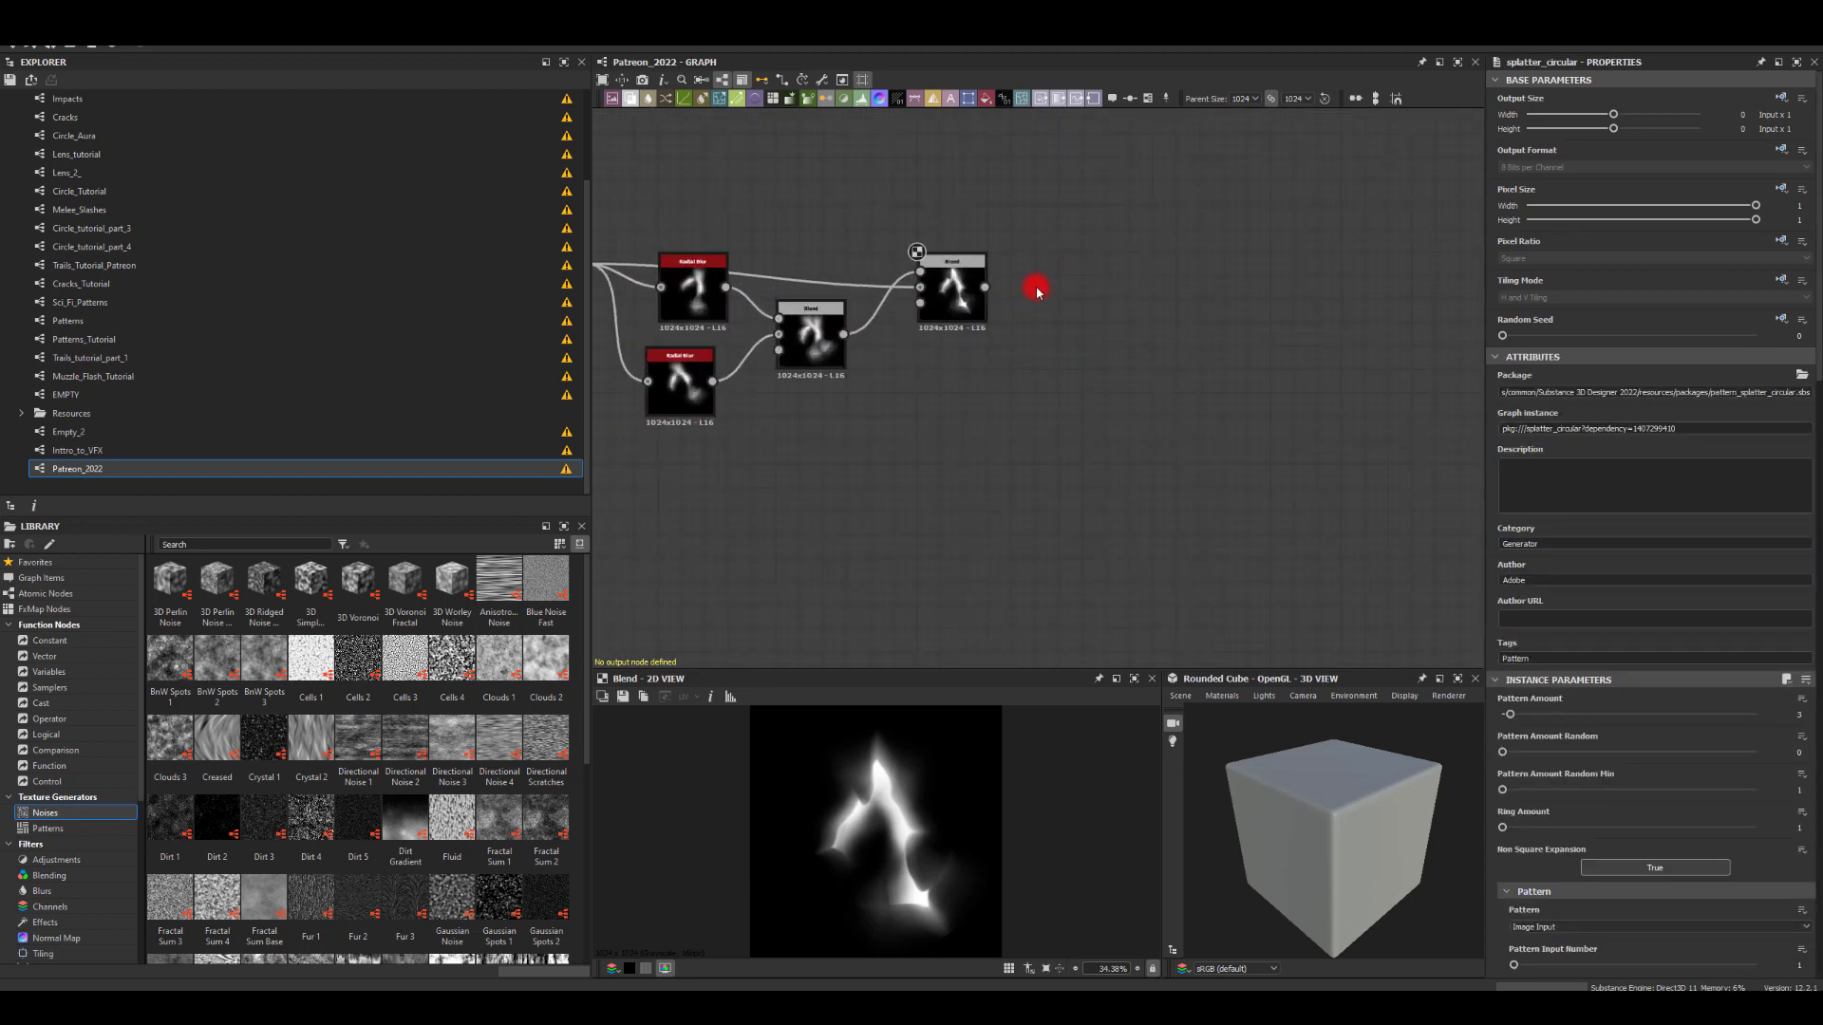
key(ctrl+v)
scroll(1037, 291, up, 1)
drag(1017, 393, 1057, 333)
drag(976, 287, 1054, 278)
double_click(1052, 334)
scroll(1007, 604, up, 1)
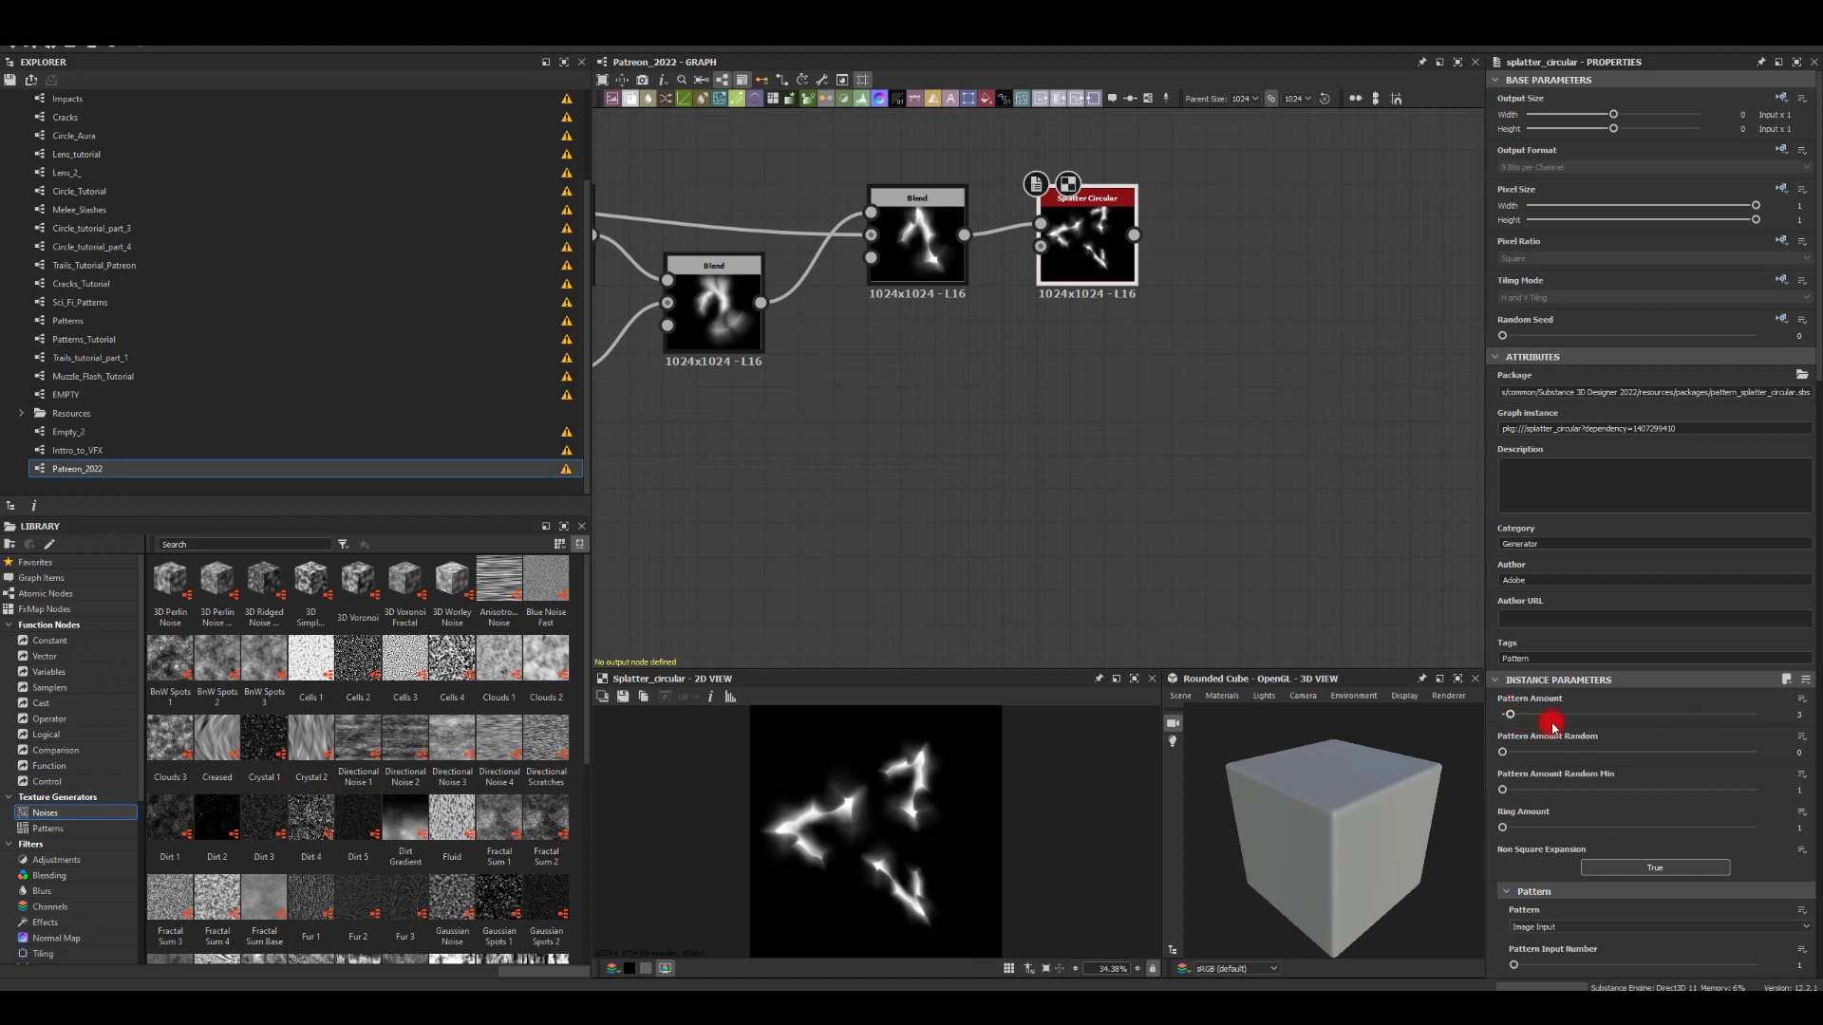
Step: Set the pasted Splatter Circular's Scale to 1 and its Radius to 0.16
scroll(1551, 726, down, 5)
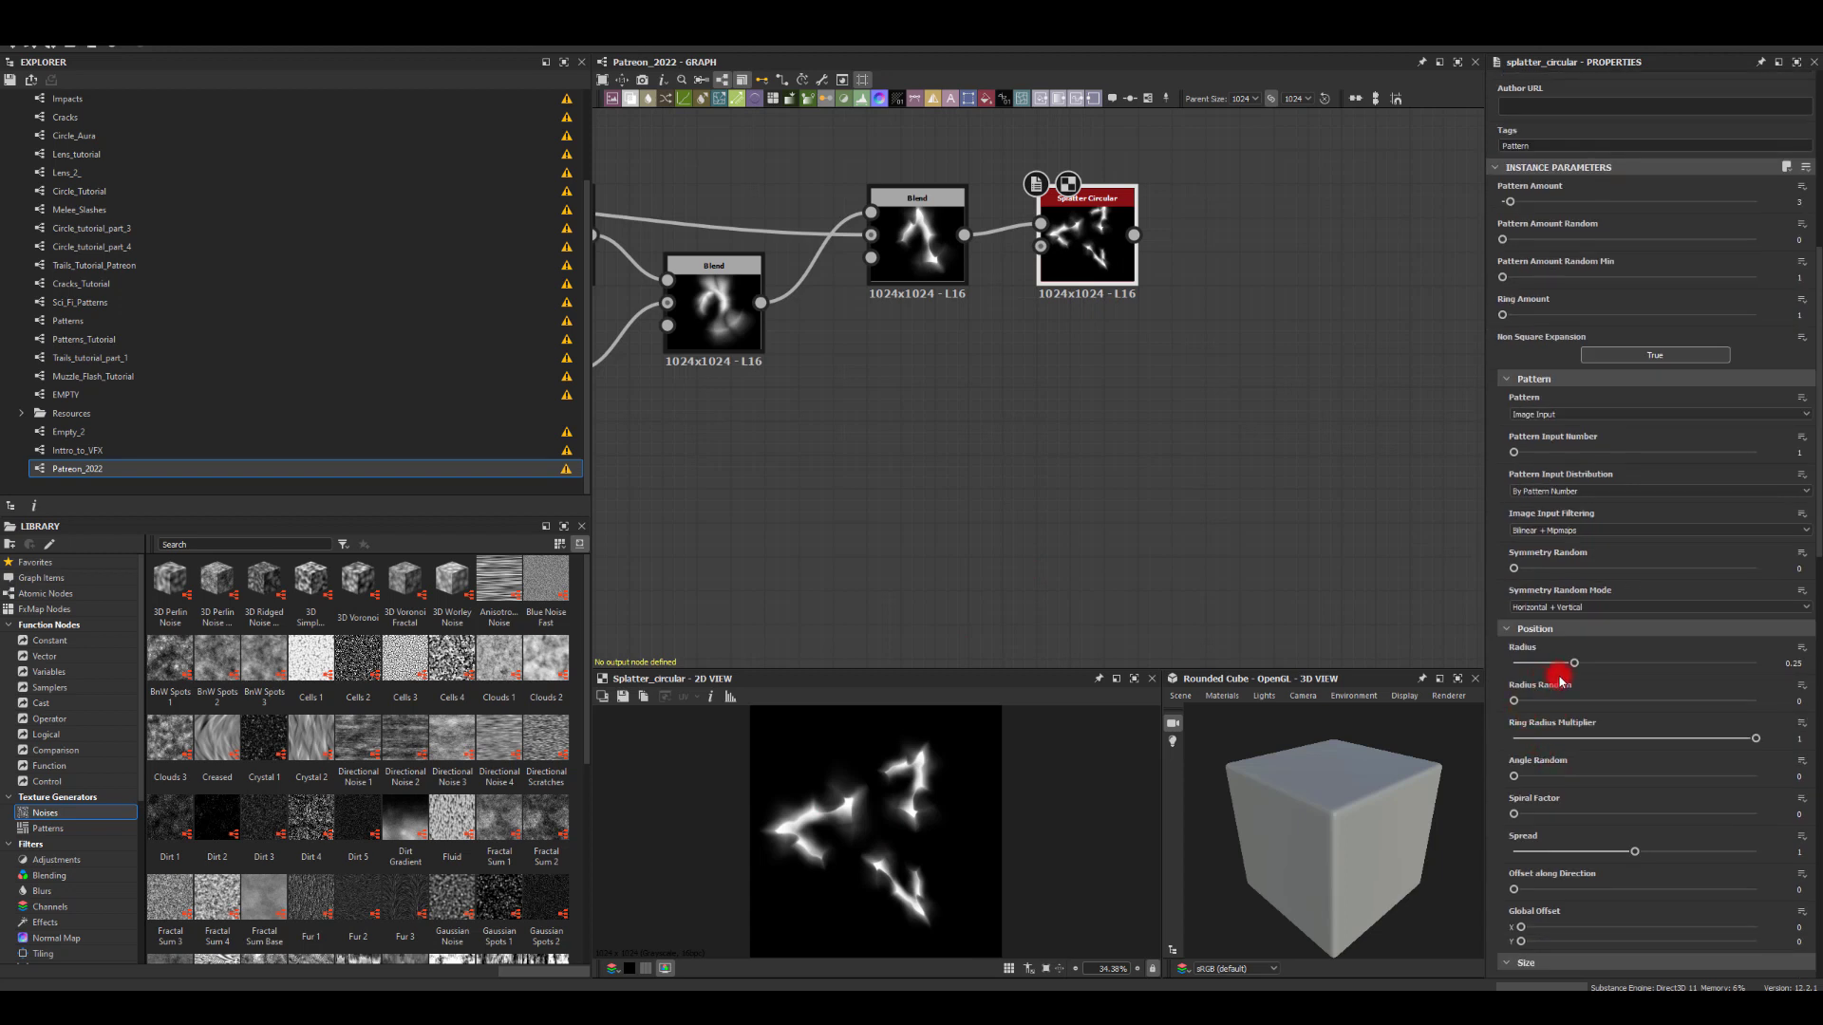
scroll(1531, 771, down, 1)
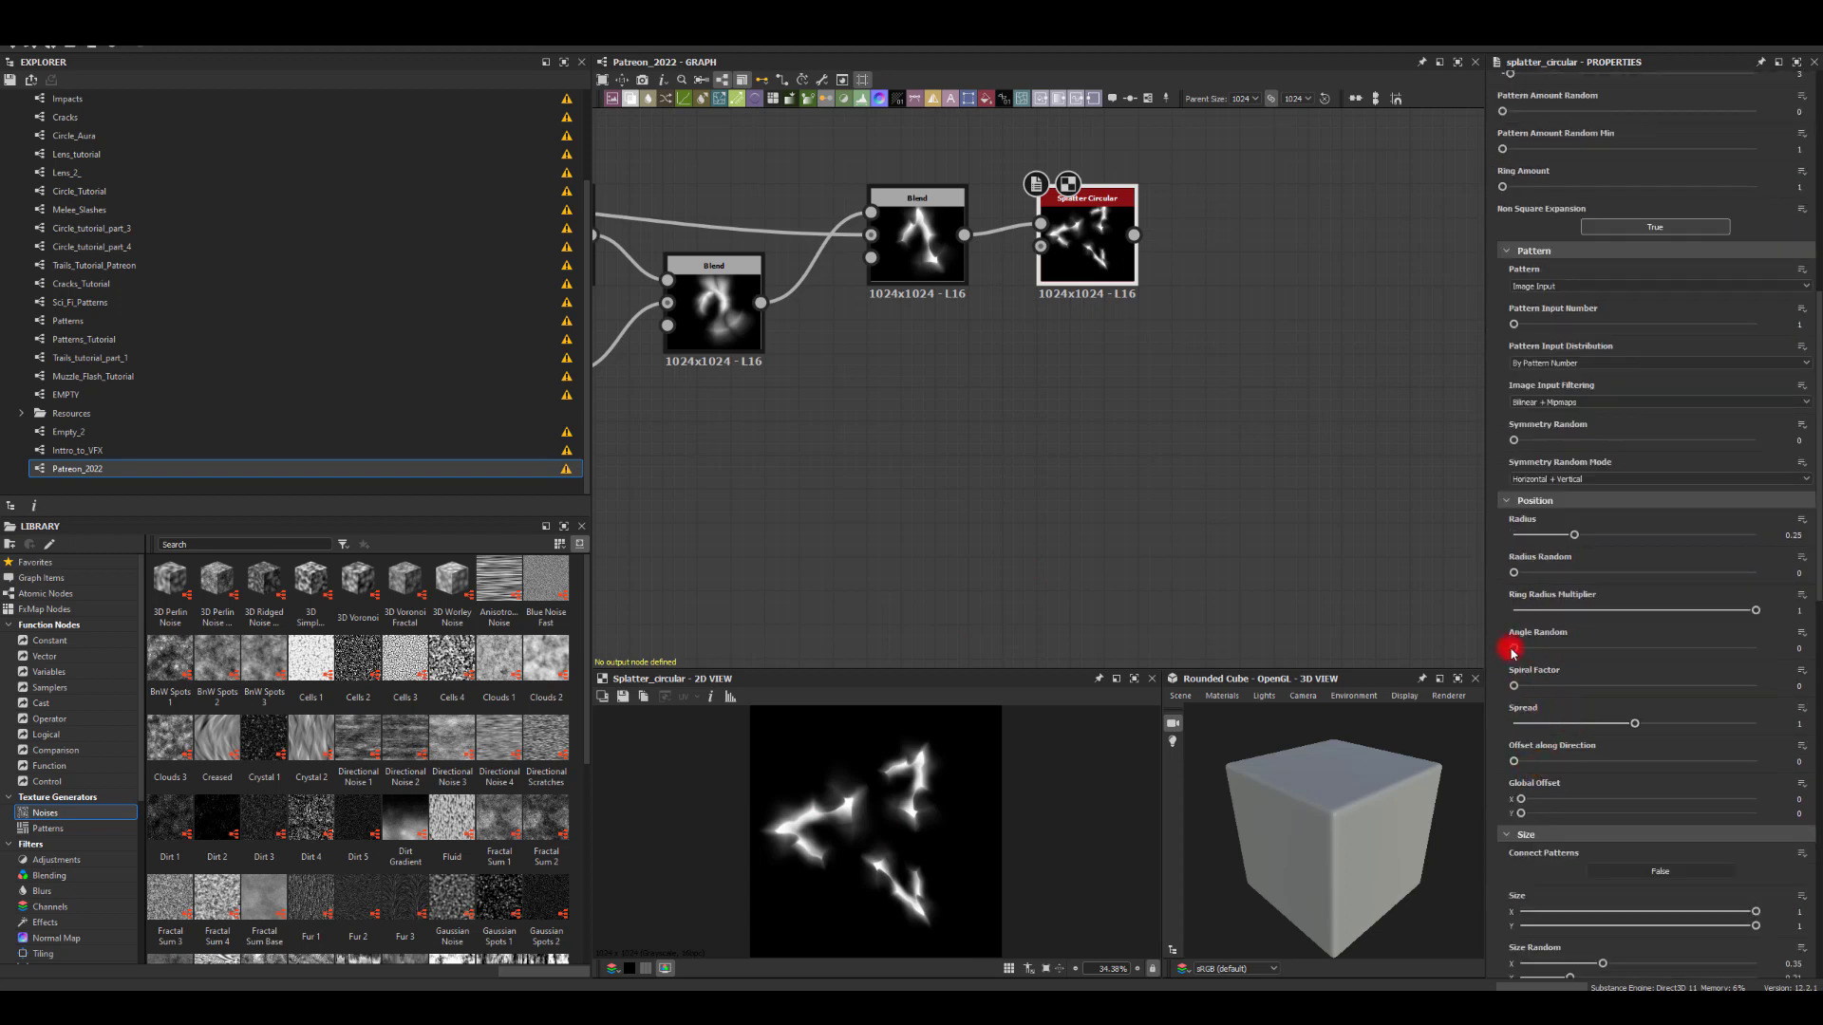
scroll(1544, 724, down, 3)
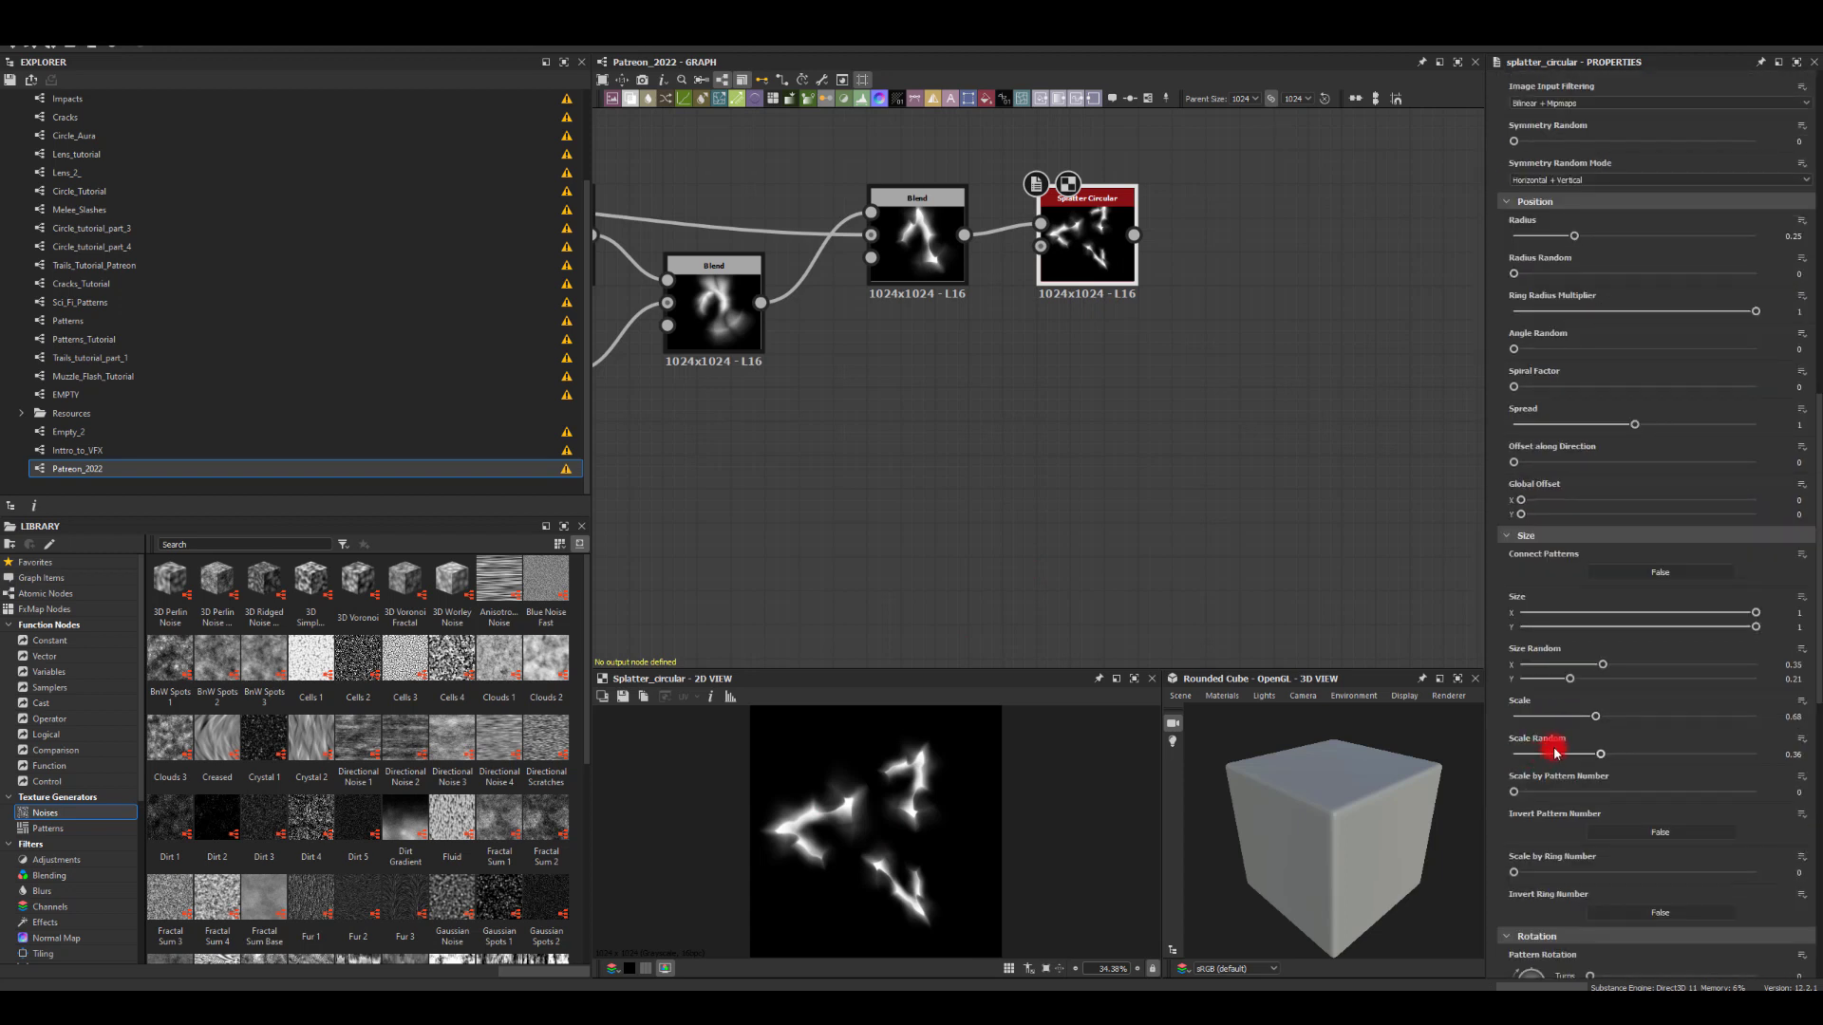
drag(1595, 719, 1636, 723)
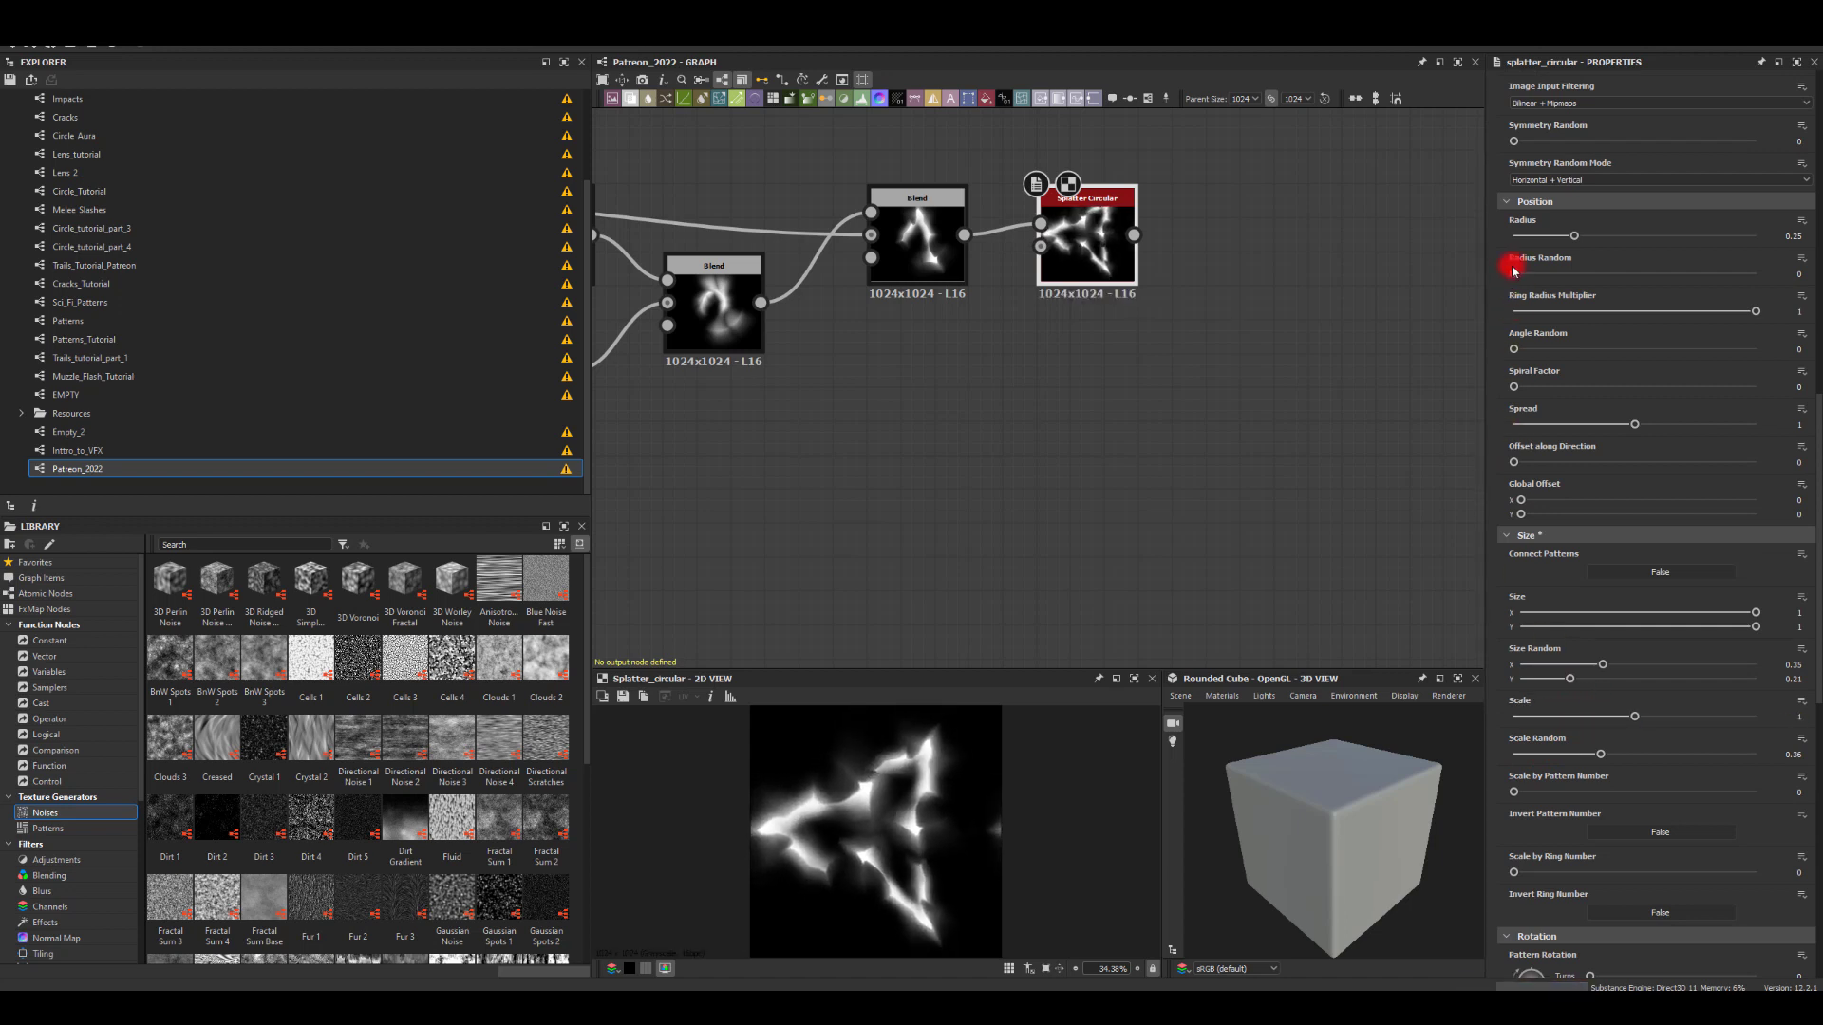
mouse_move(1569, 233)
mouse_down()
mouse_move(1529, 234)
mouse_move(1553, 234)
mouse_up()
Step: Delete the pasted Splatter Circular and preview the final Blend of the single-shard chain
middle_drag(709, 406, 1065, 496)
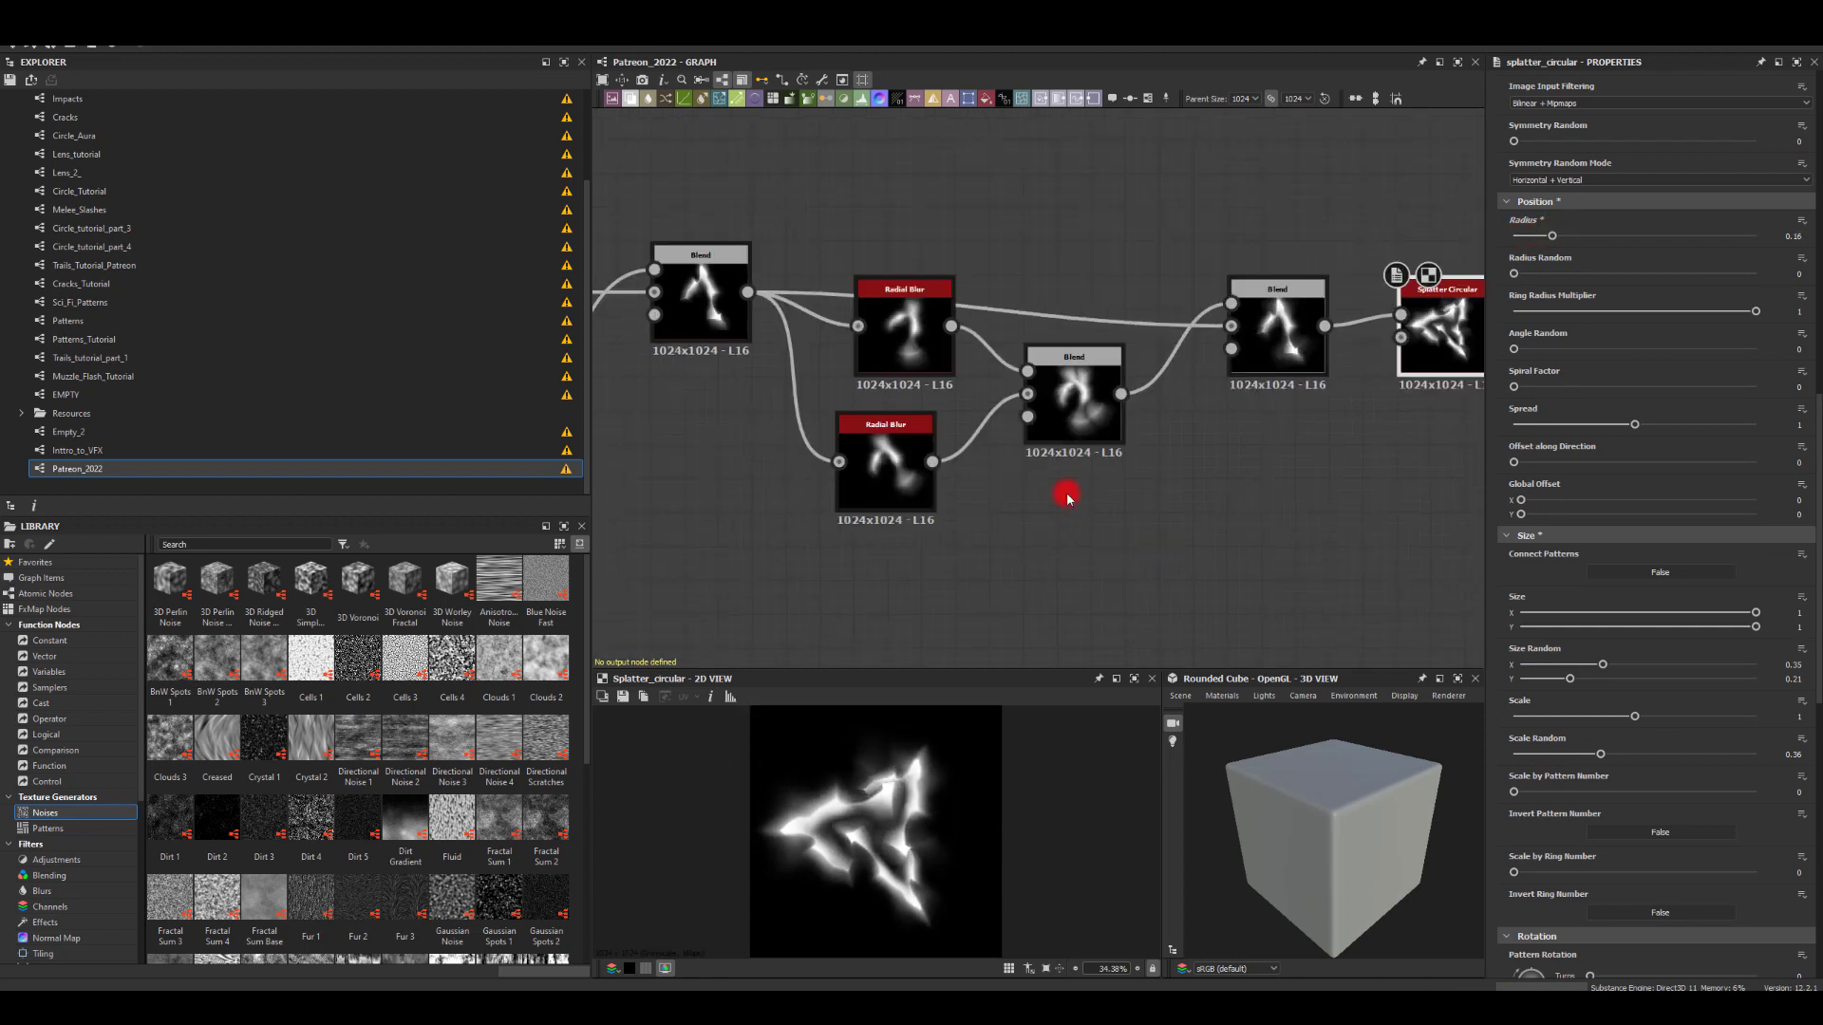
scroll(1233, 330, up, 4)
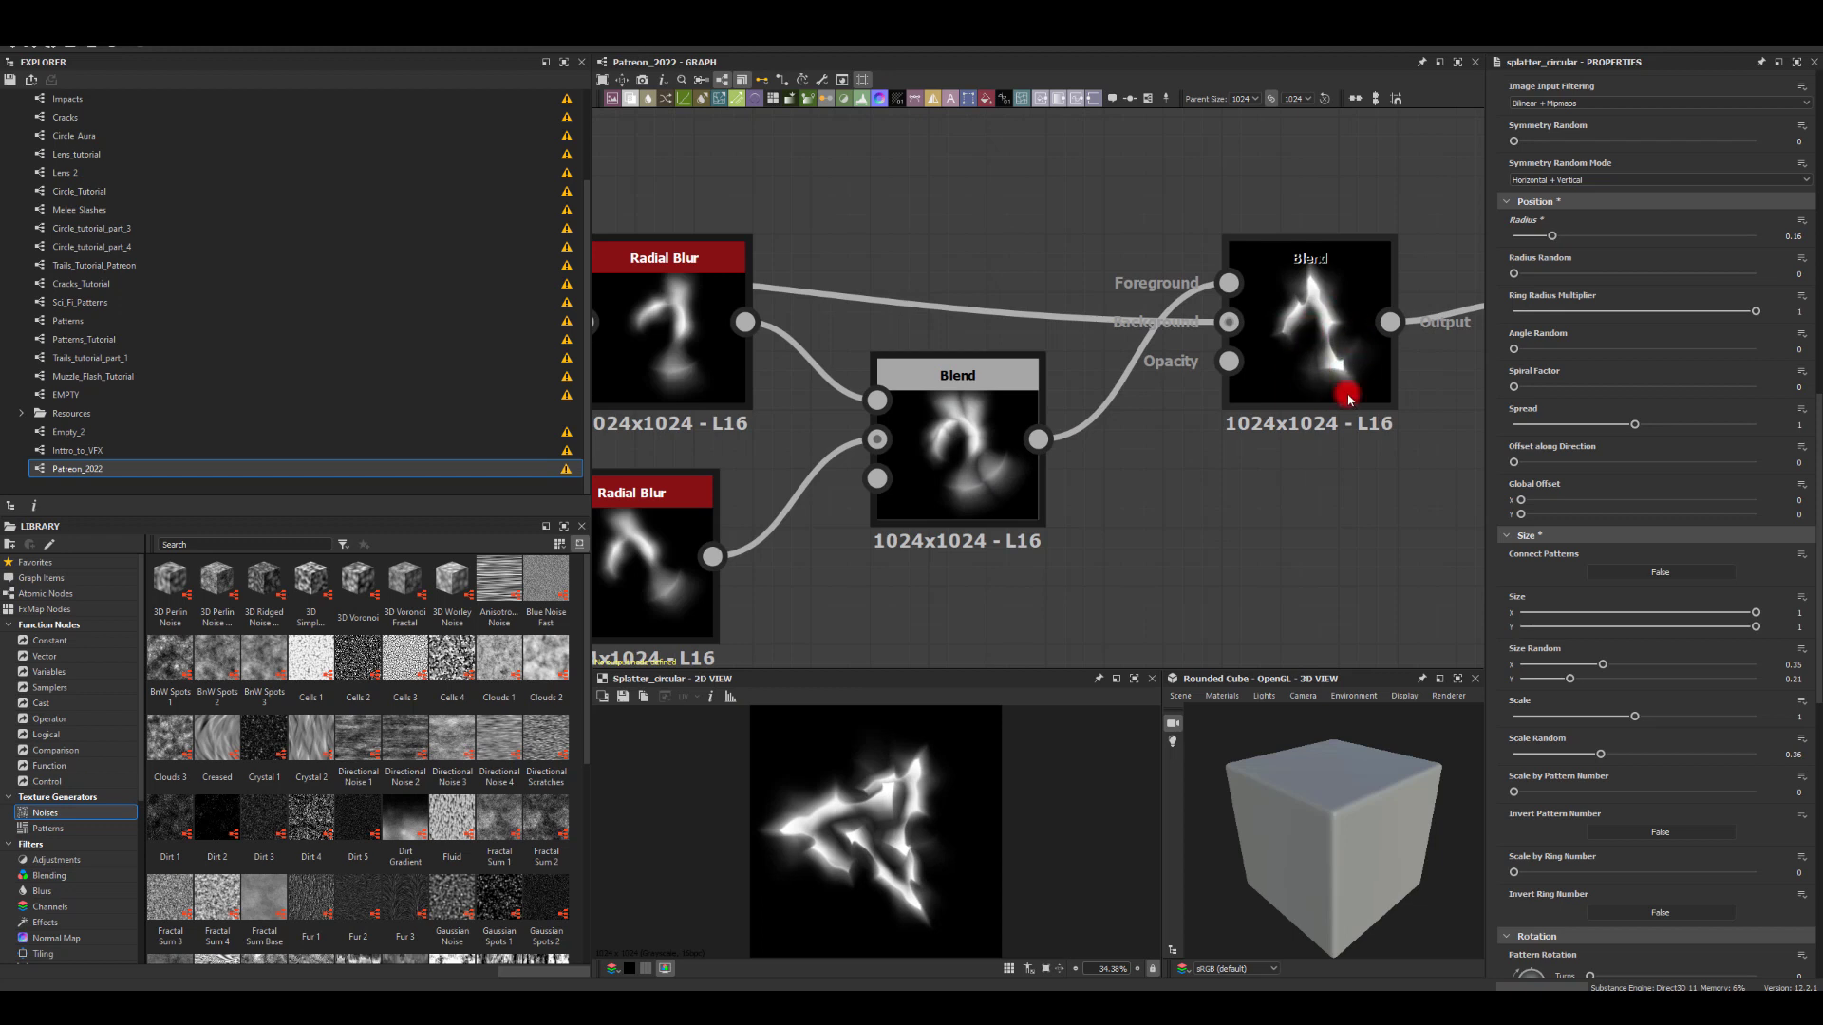
middle_drag(1298, 484, 961, 565)
click(1237, 398)
click(1262, 260)
click(1256, 379)
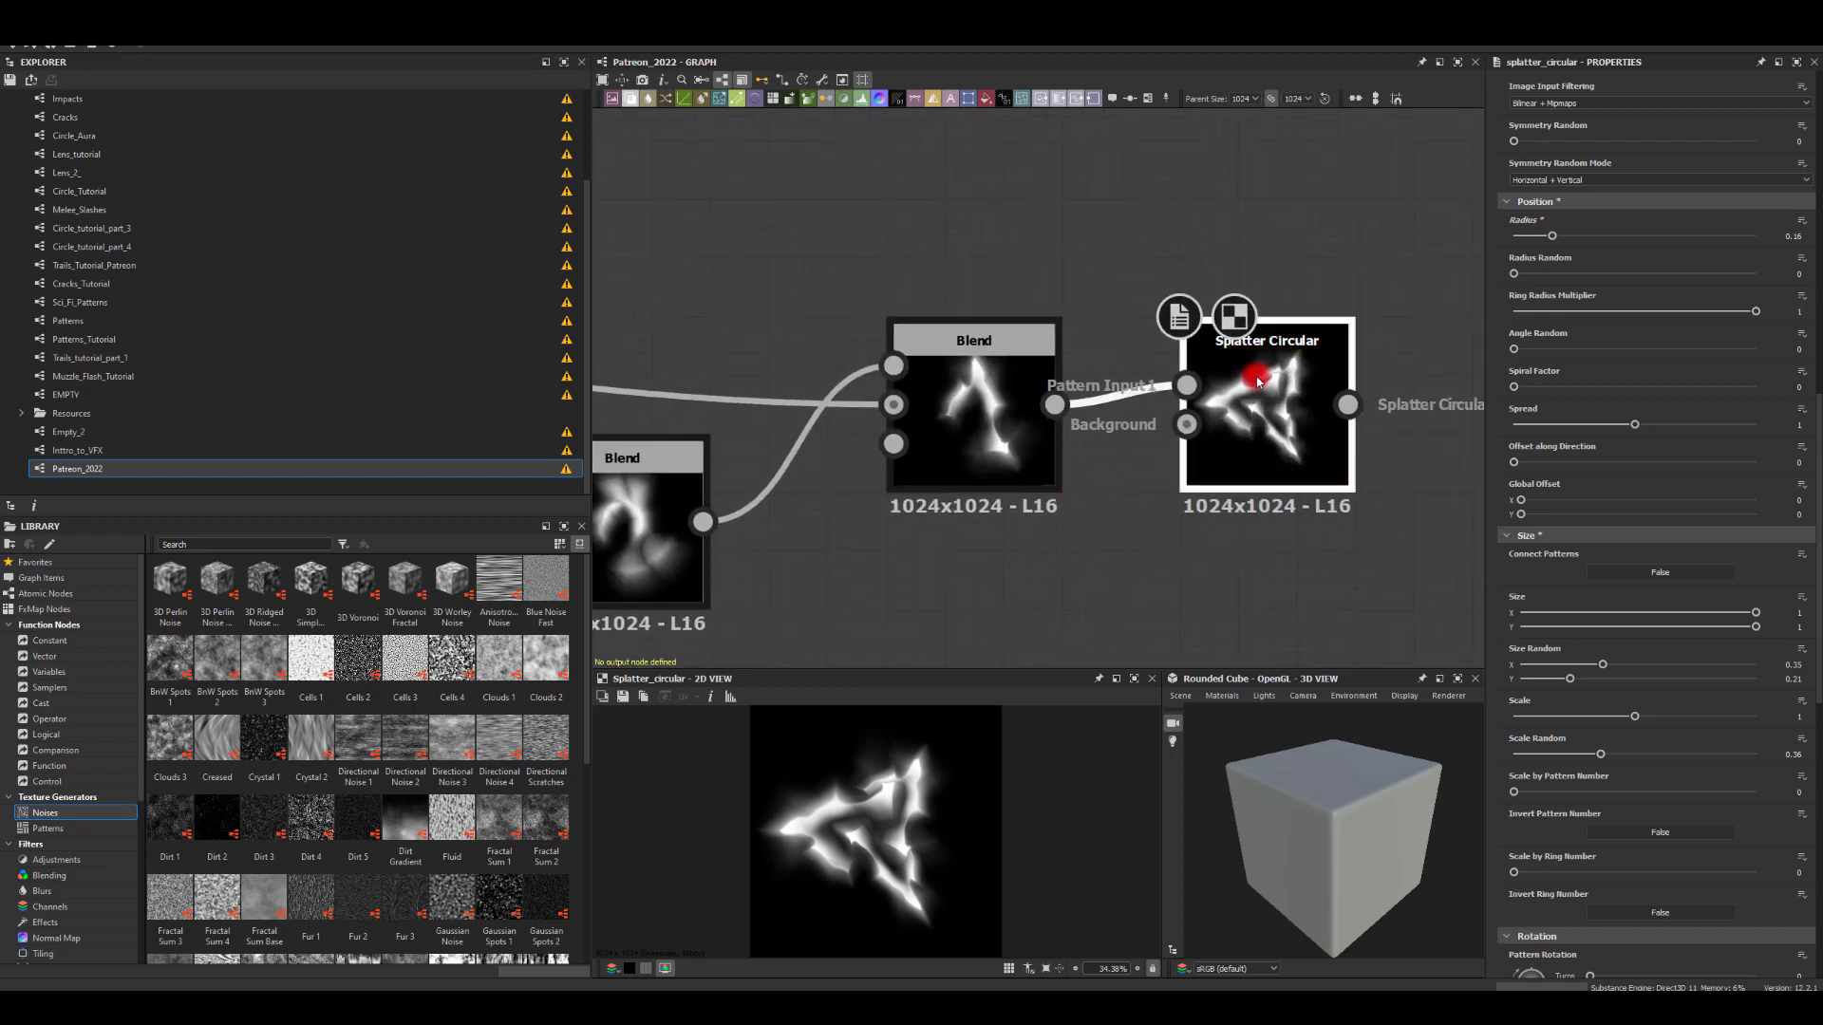
key(Delete)
double_click(997, 397)
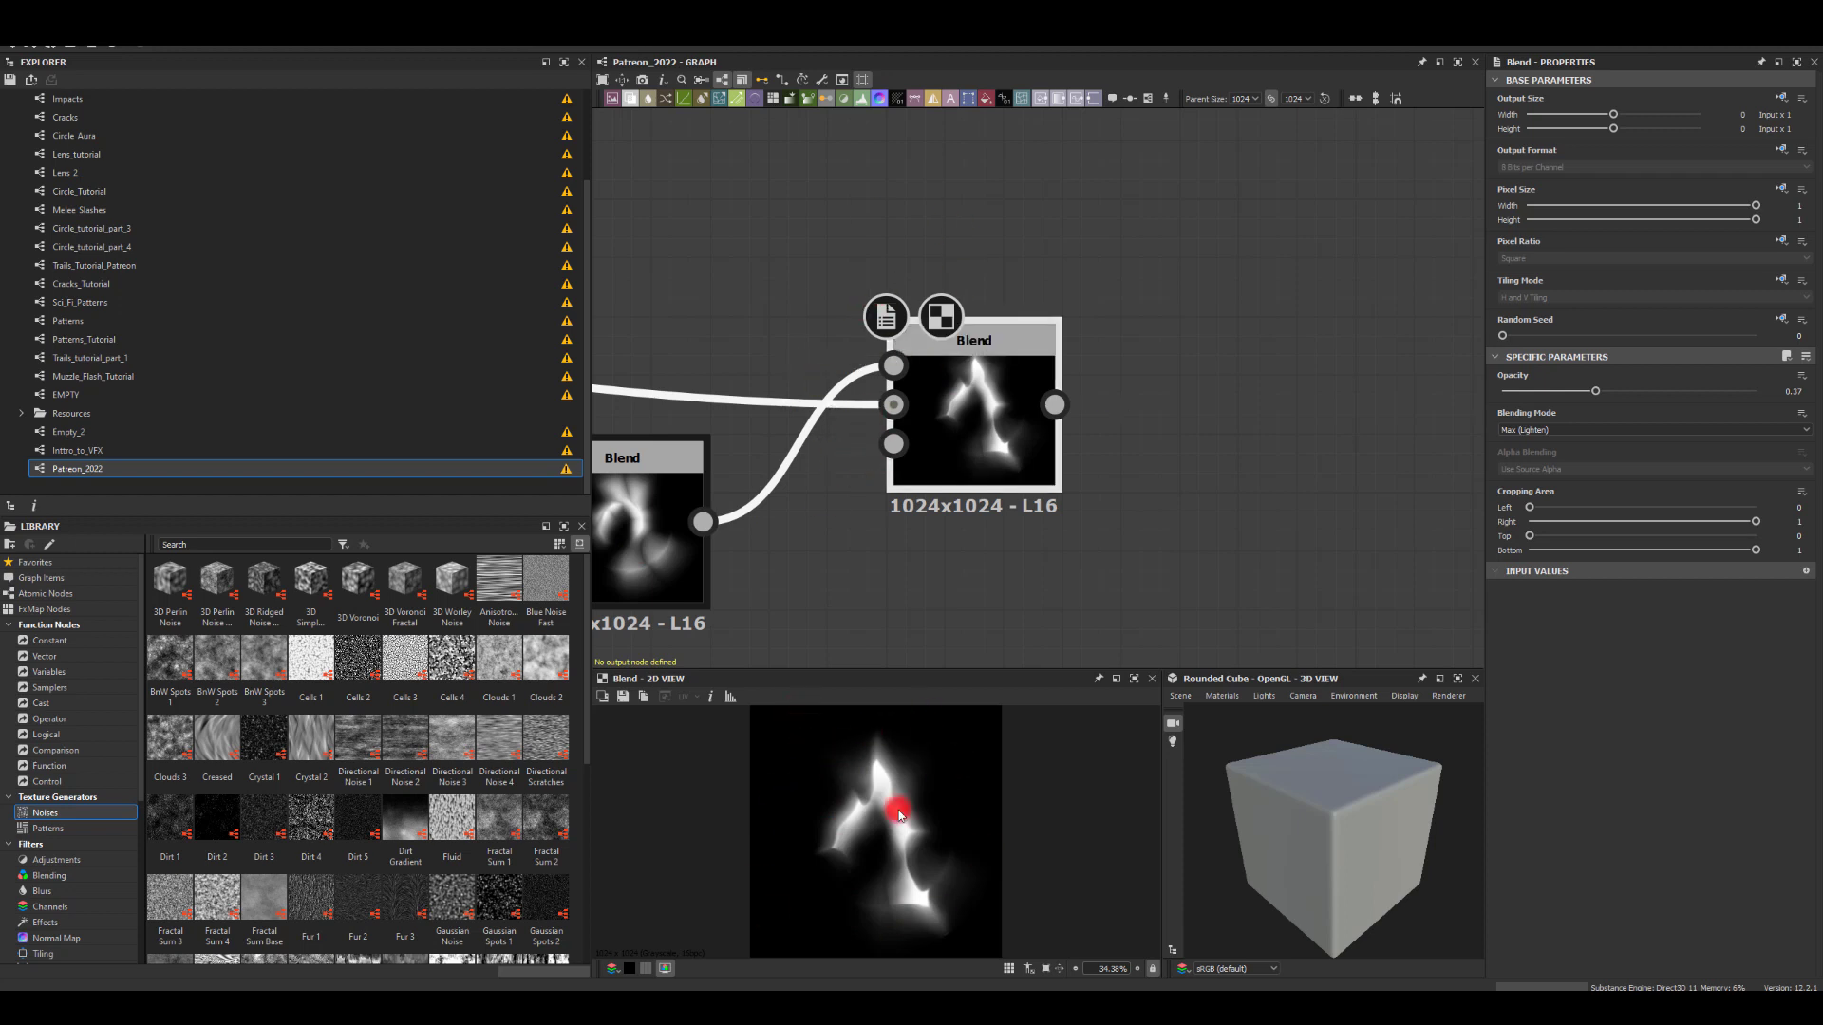
Step: Examine the other shard chains in the graph and preview the Trapezoid Transform Grayscale node that feeds a Splatter Circular
mouse_move(893, 1007)
click(815, 928)
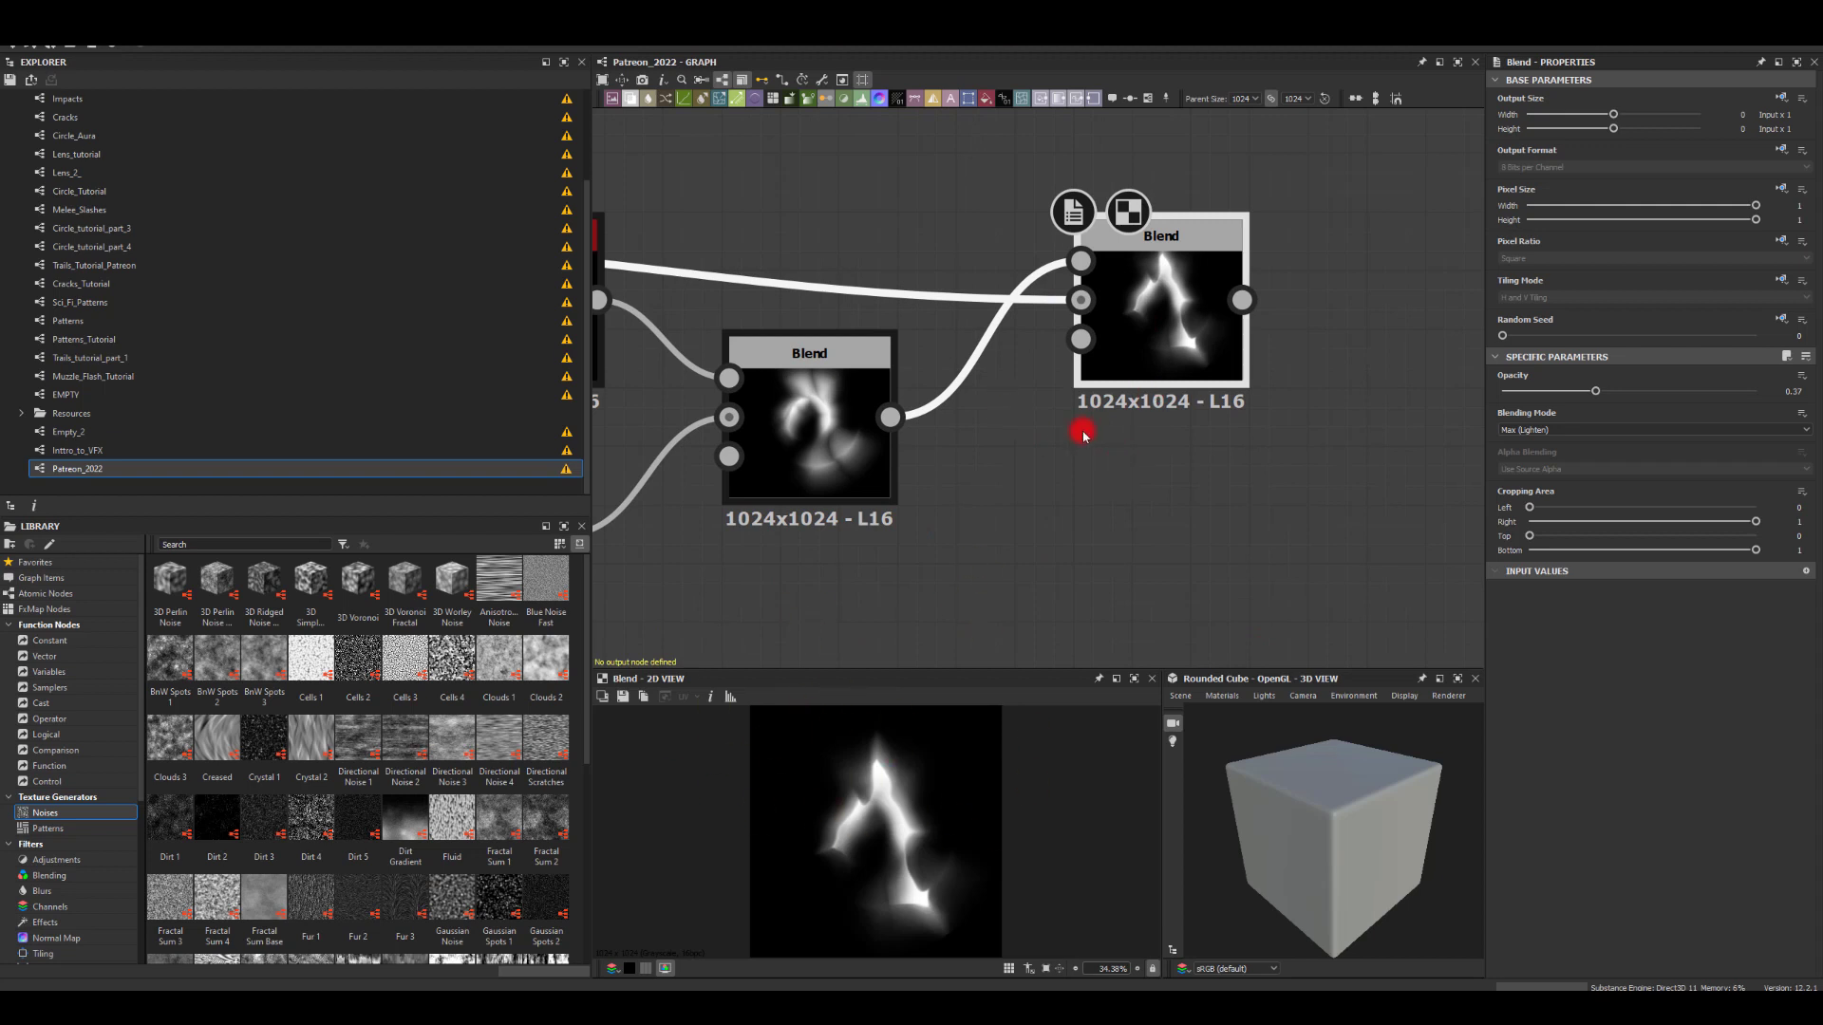
scroll(1127, 484, down, 4)
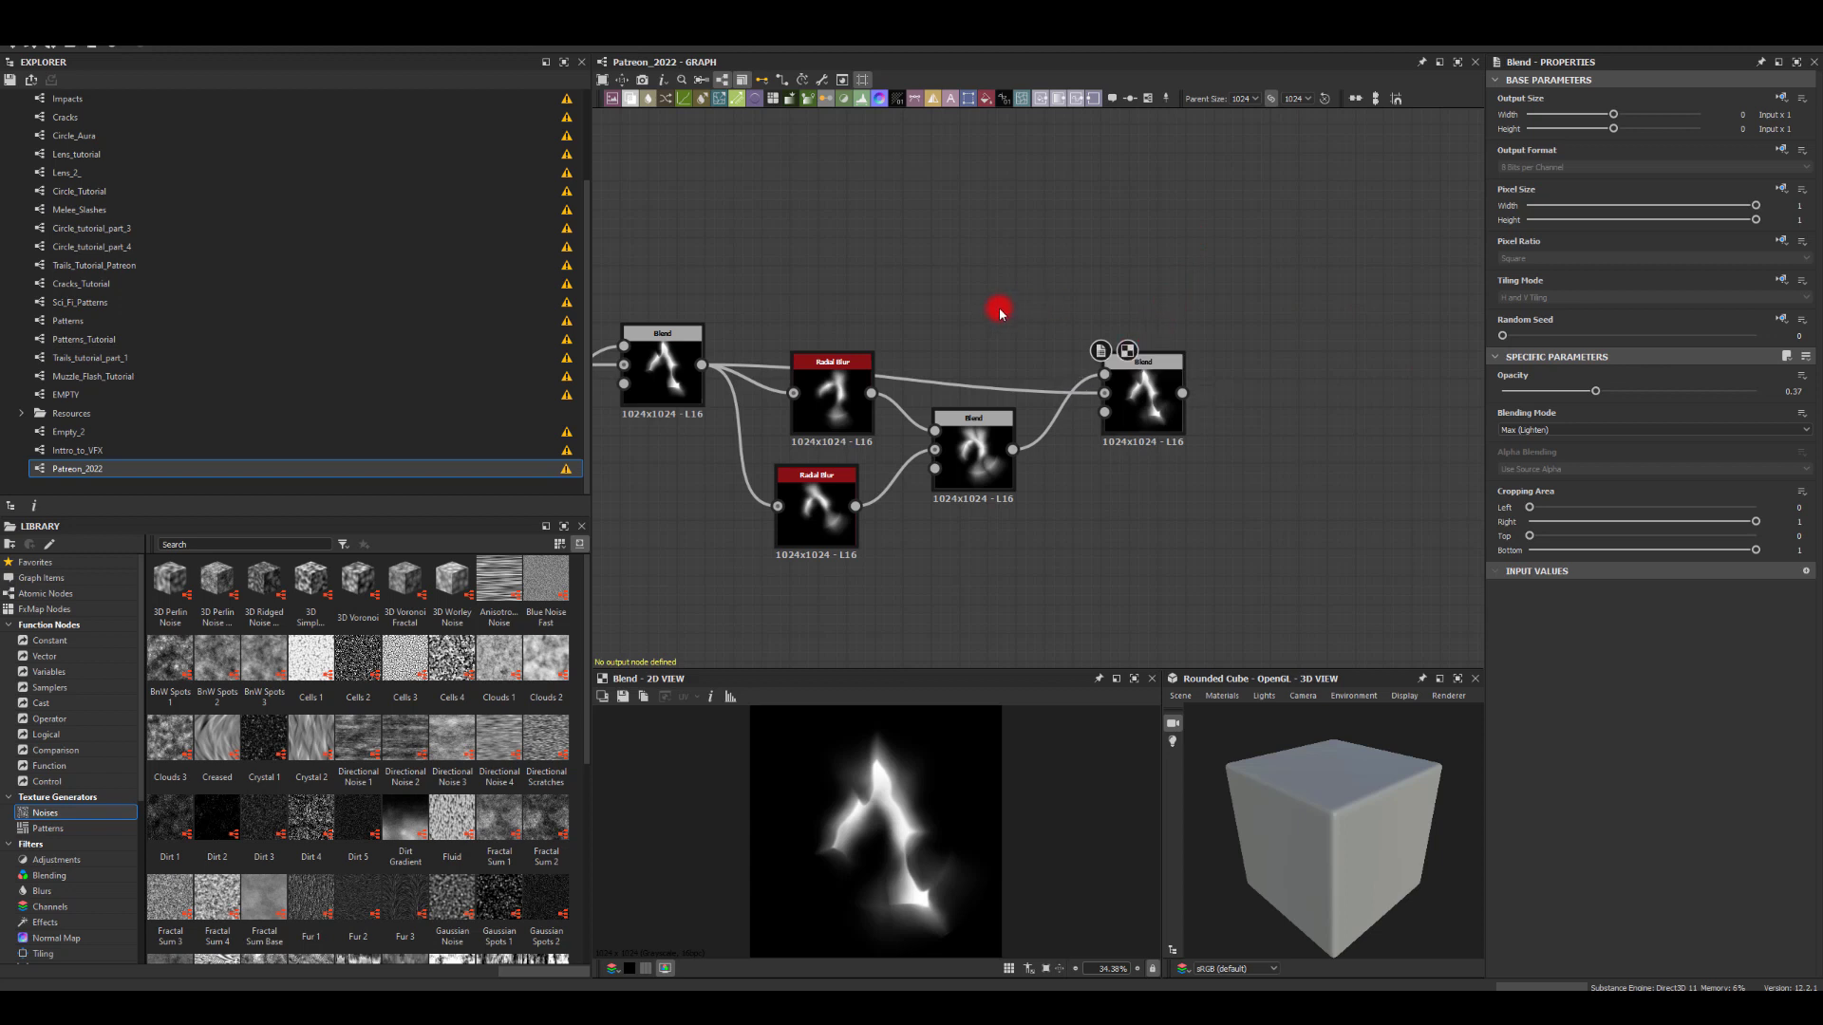
scroll(1131, 265, down, 5)
scroll(1000, 393, down, 1)
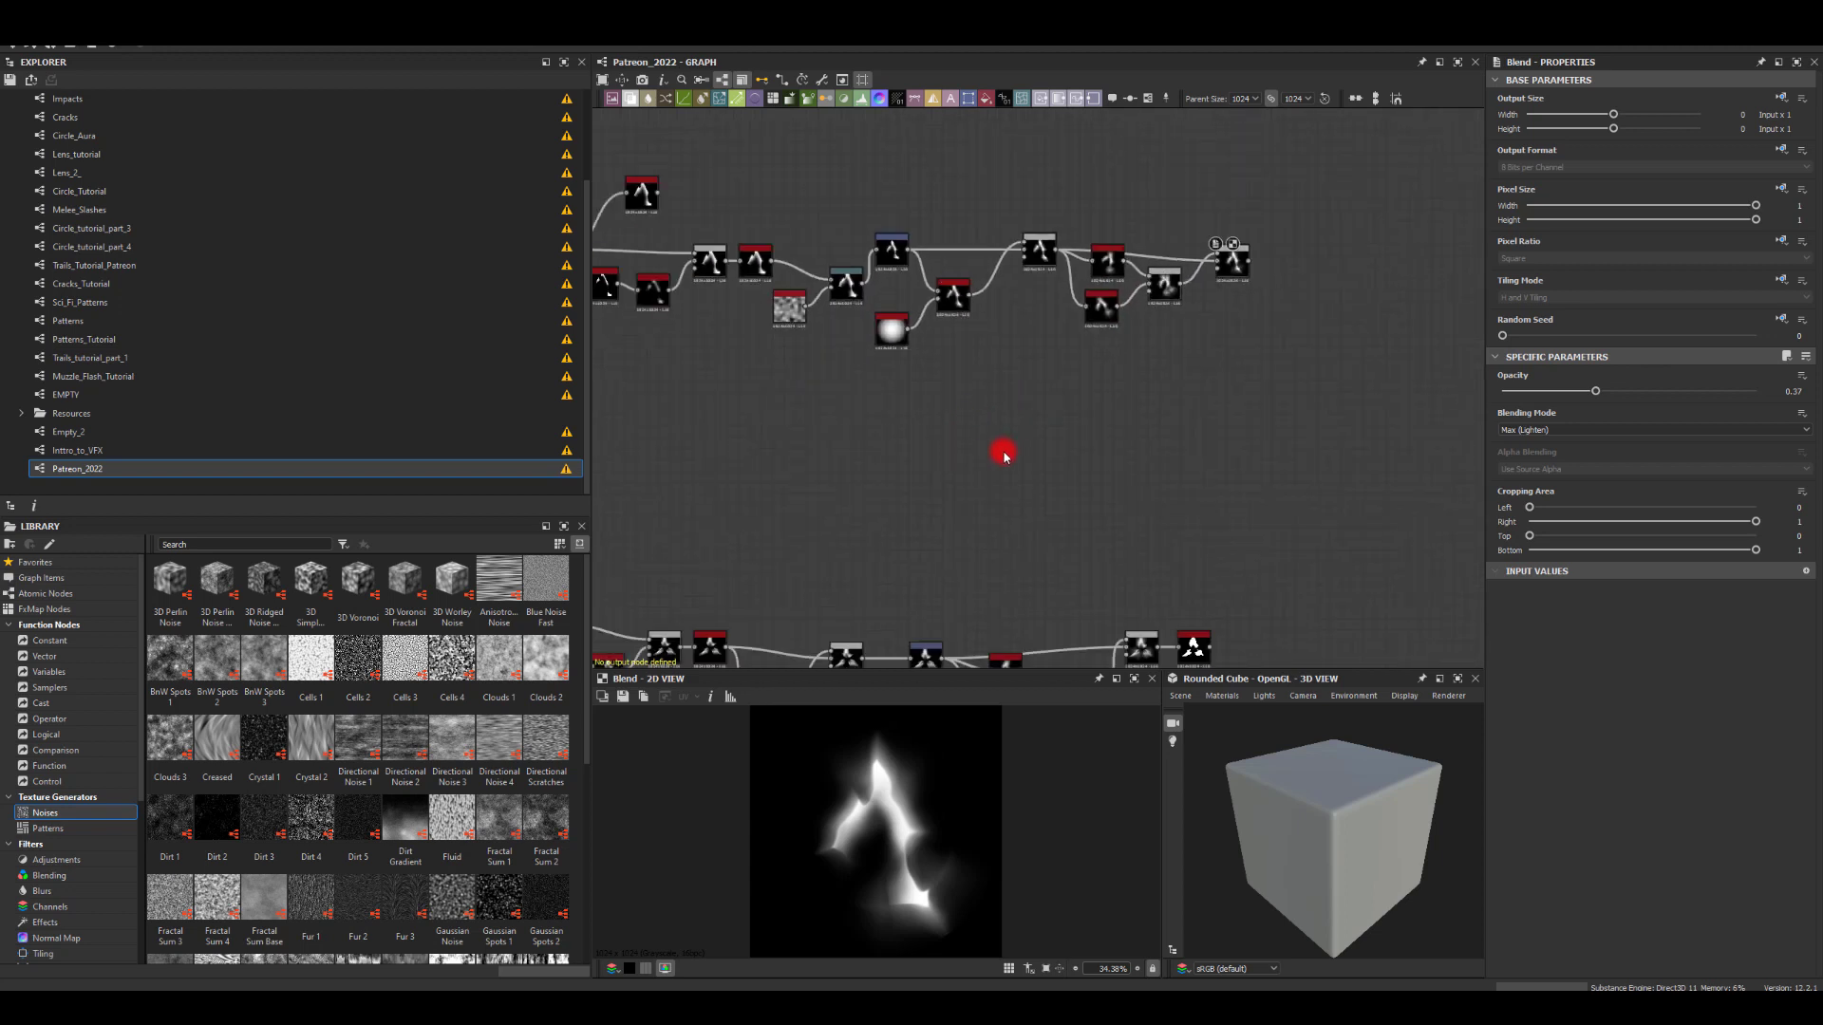
middle_drag(988, 510, 1028, 51)
scroll(938, 446, down, 2)
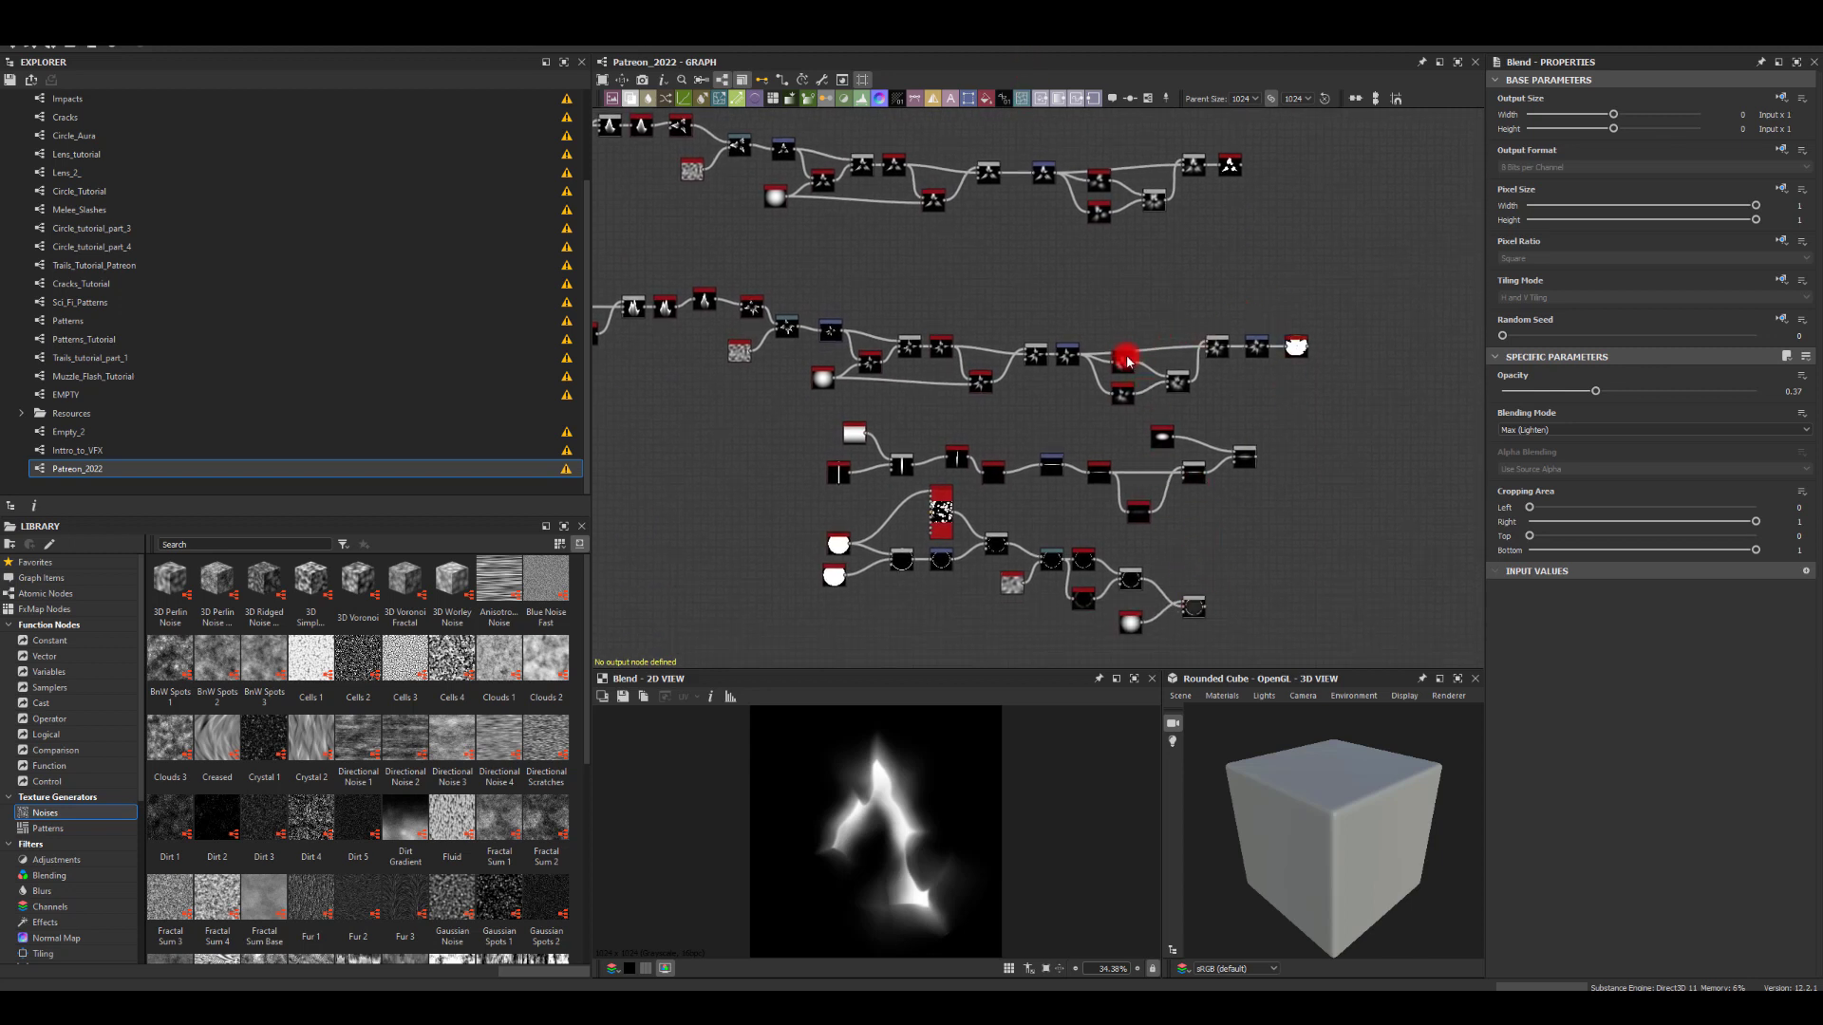
scroll(1114, 358, up, 3)
scroll(1135, 330, up, 4)
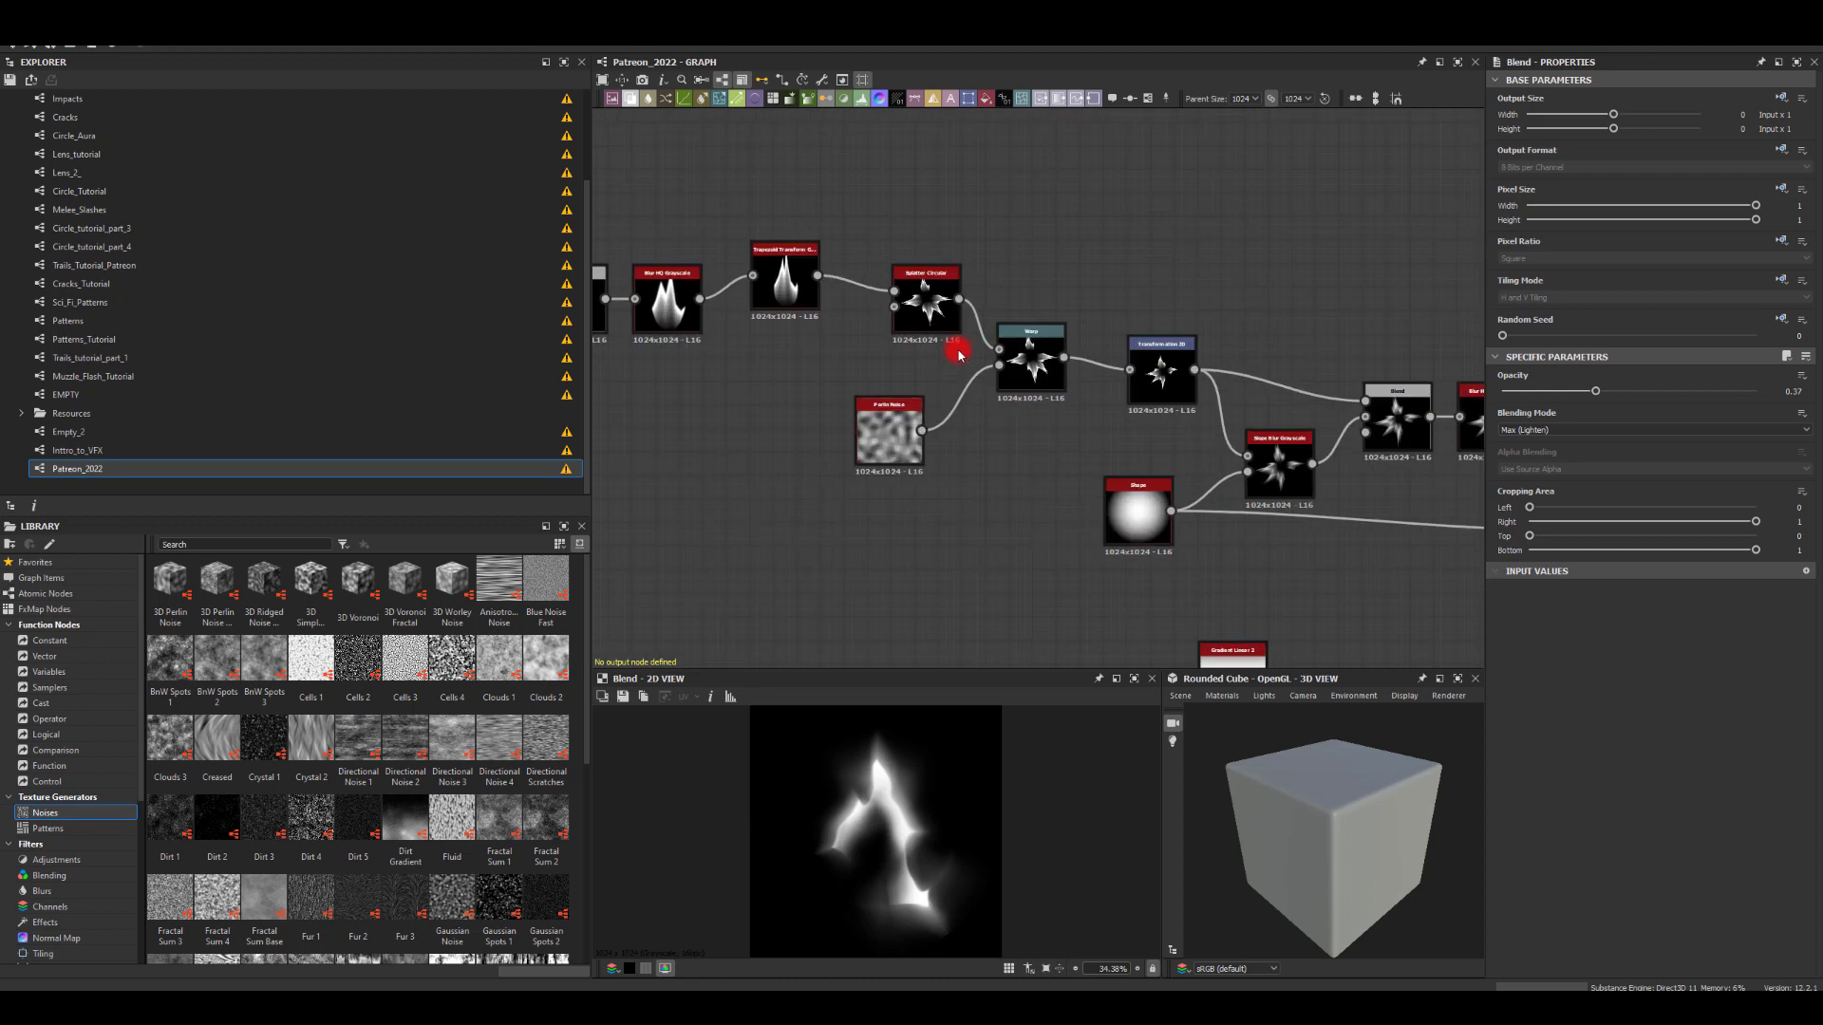
click(772, 282)
double_click(772, 282)
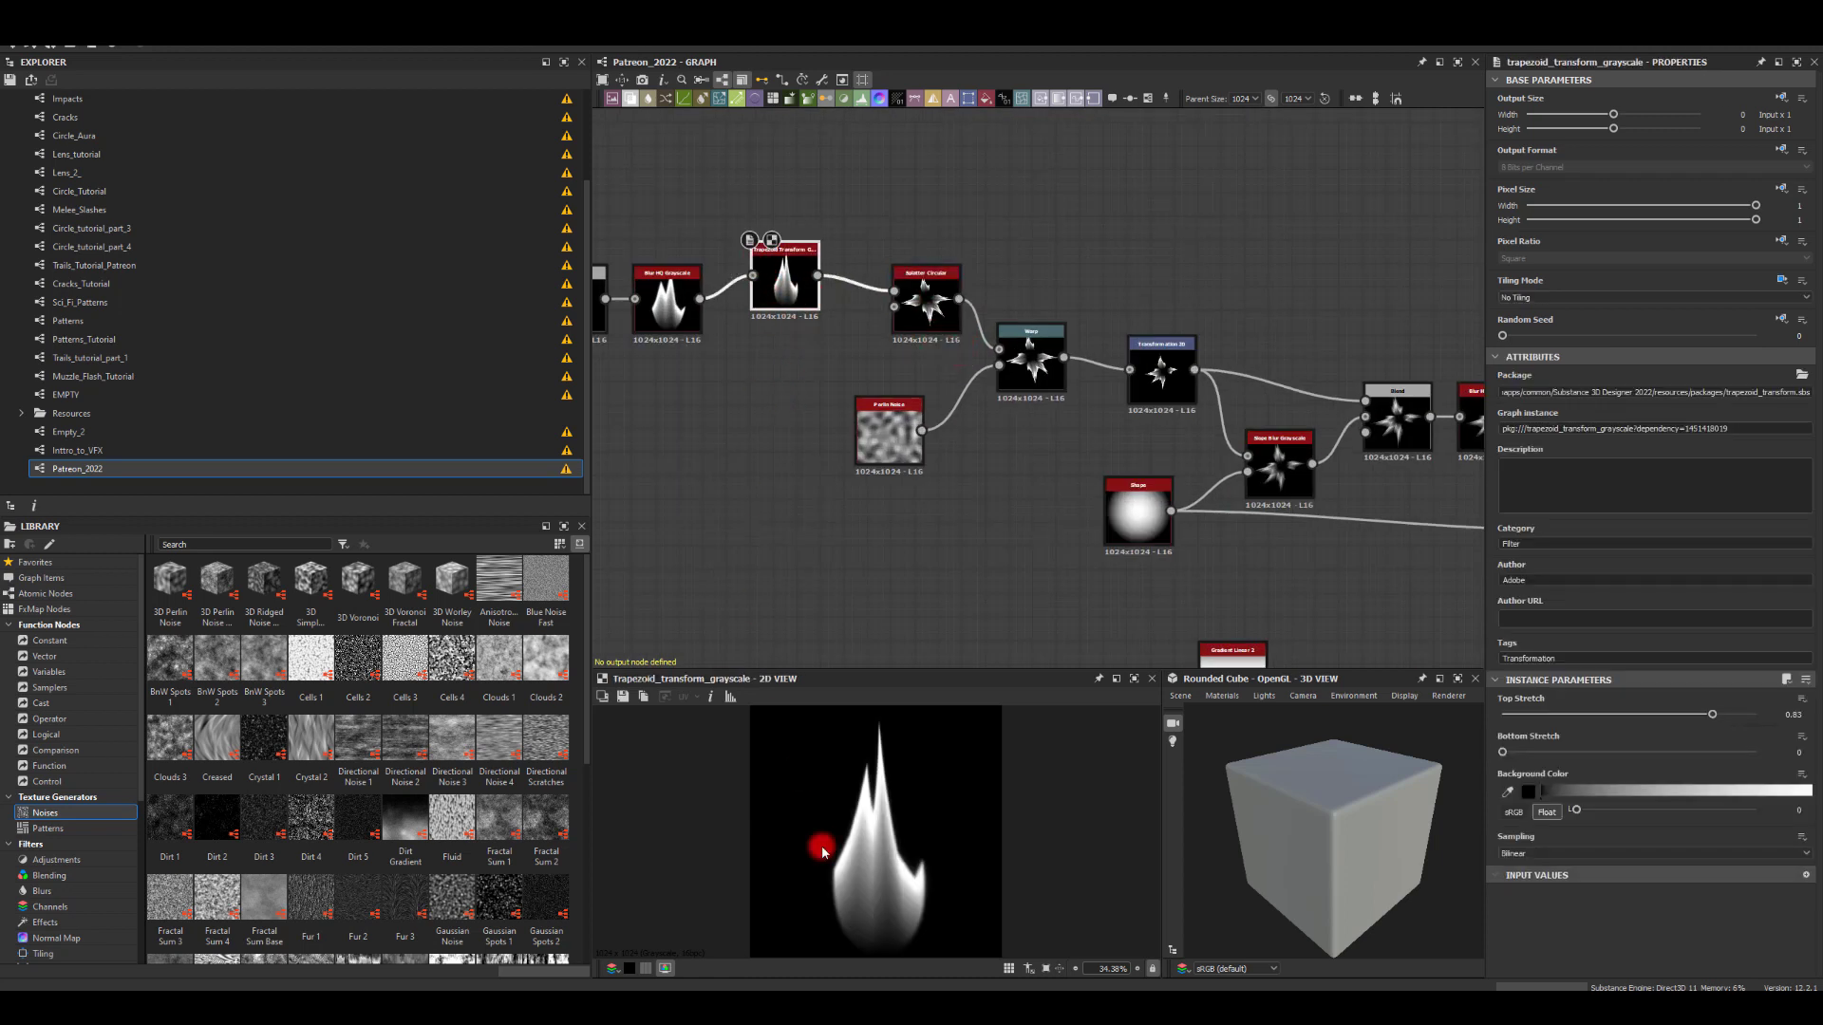
Step: Go back along the single-shard chain and preview its final Blend, checking the node's settings
scroll(927, 459, down, 5)
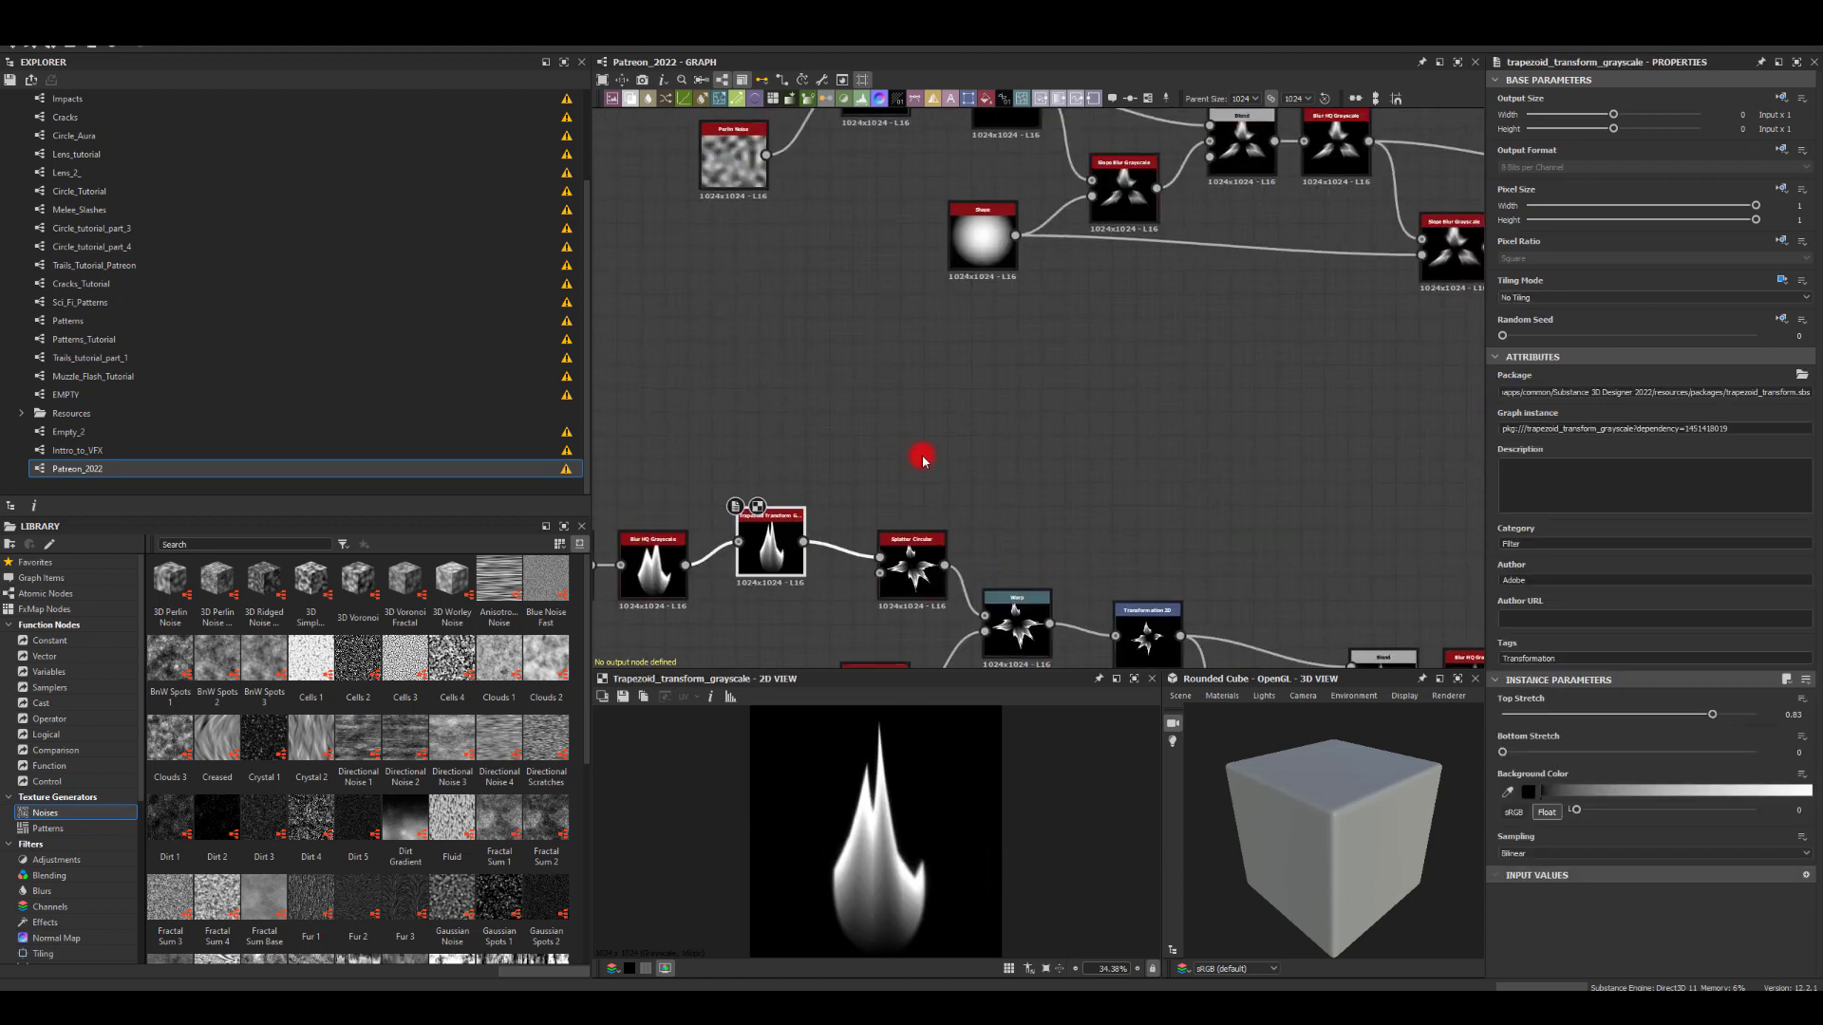
scroll(1038, 383, down, 2)
scroll(1033, 418, up, 8)
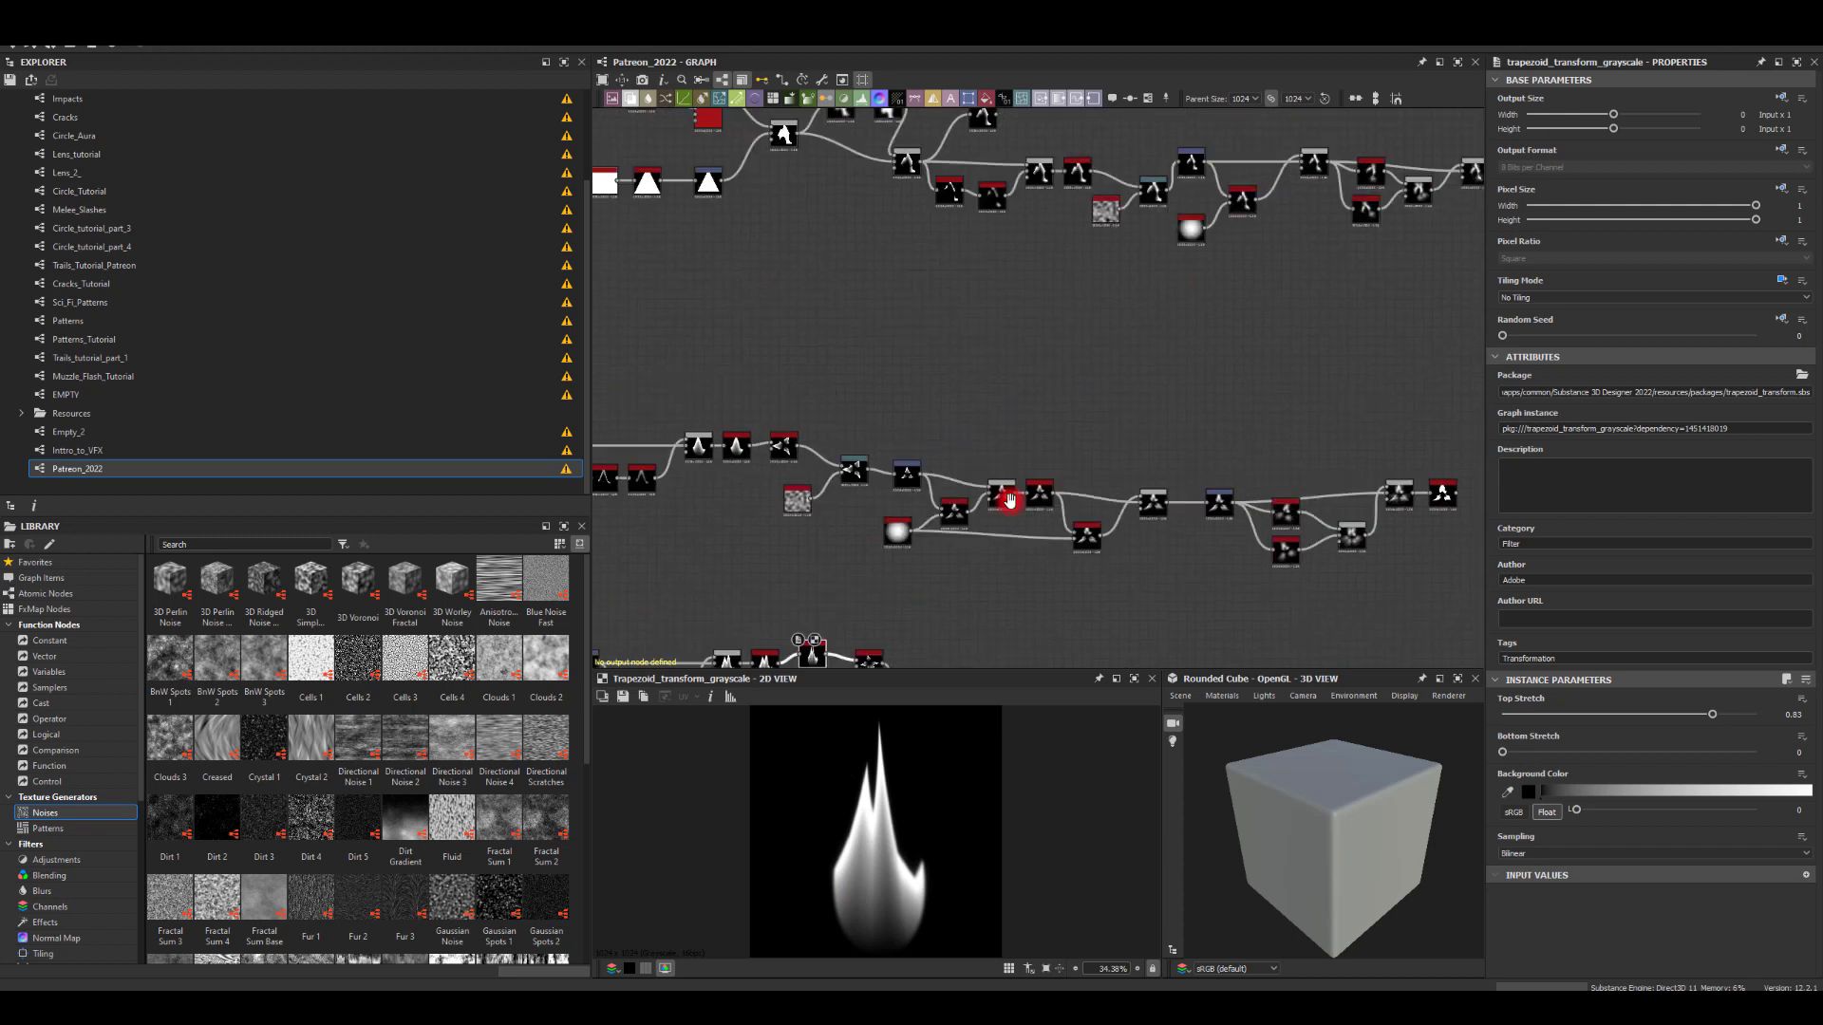
middle_drag(864, 360, 879, 252)
middle_drag(1142, 267, 733, 229)
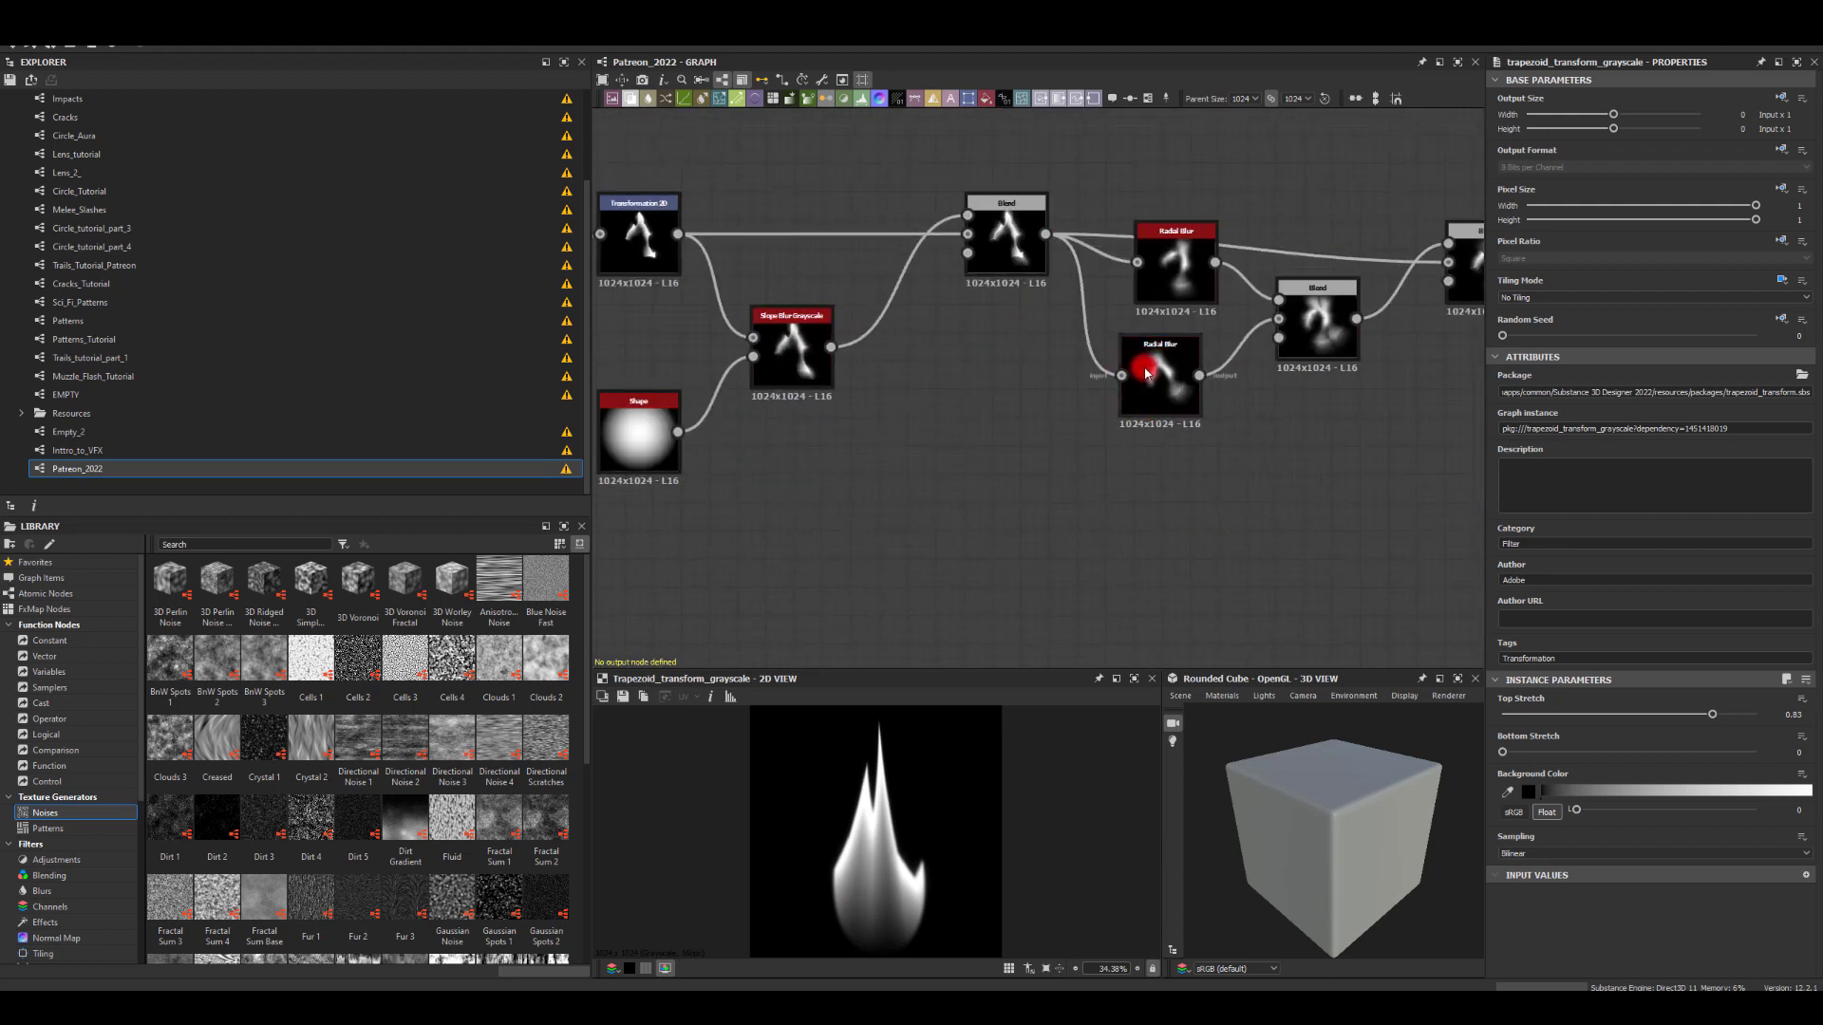
middle_drag(1314, 488, 1034, 468)
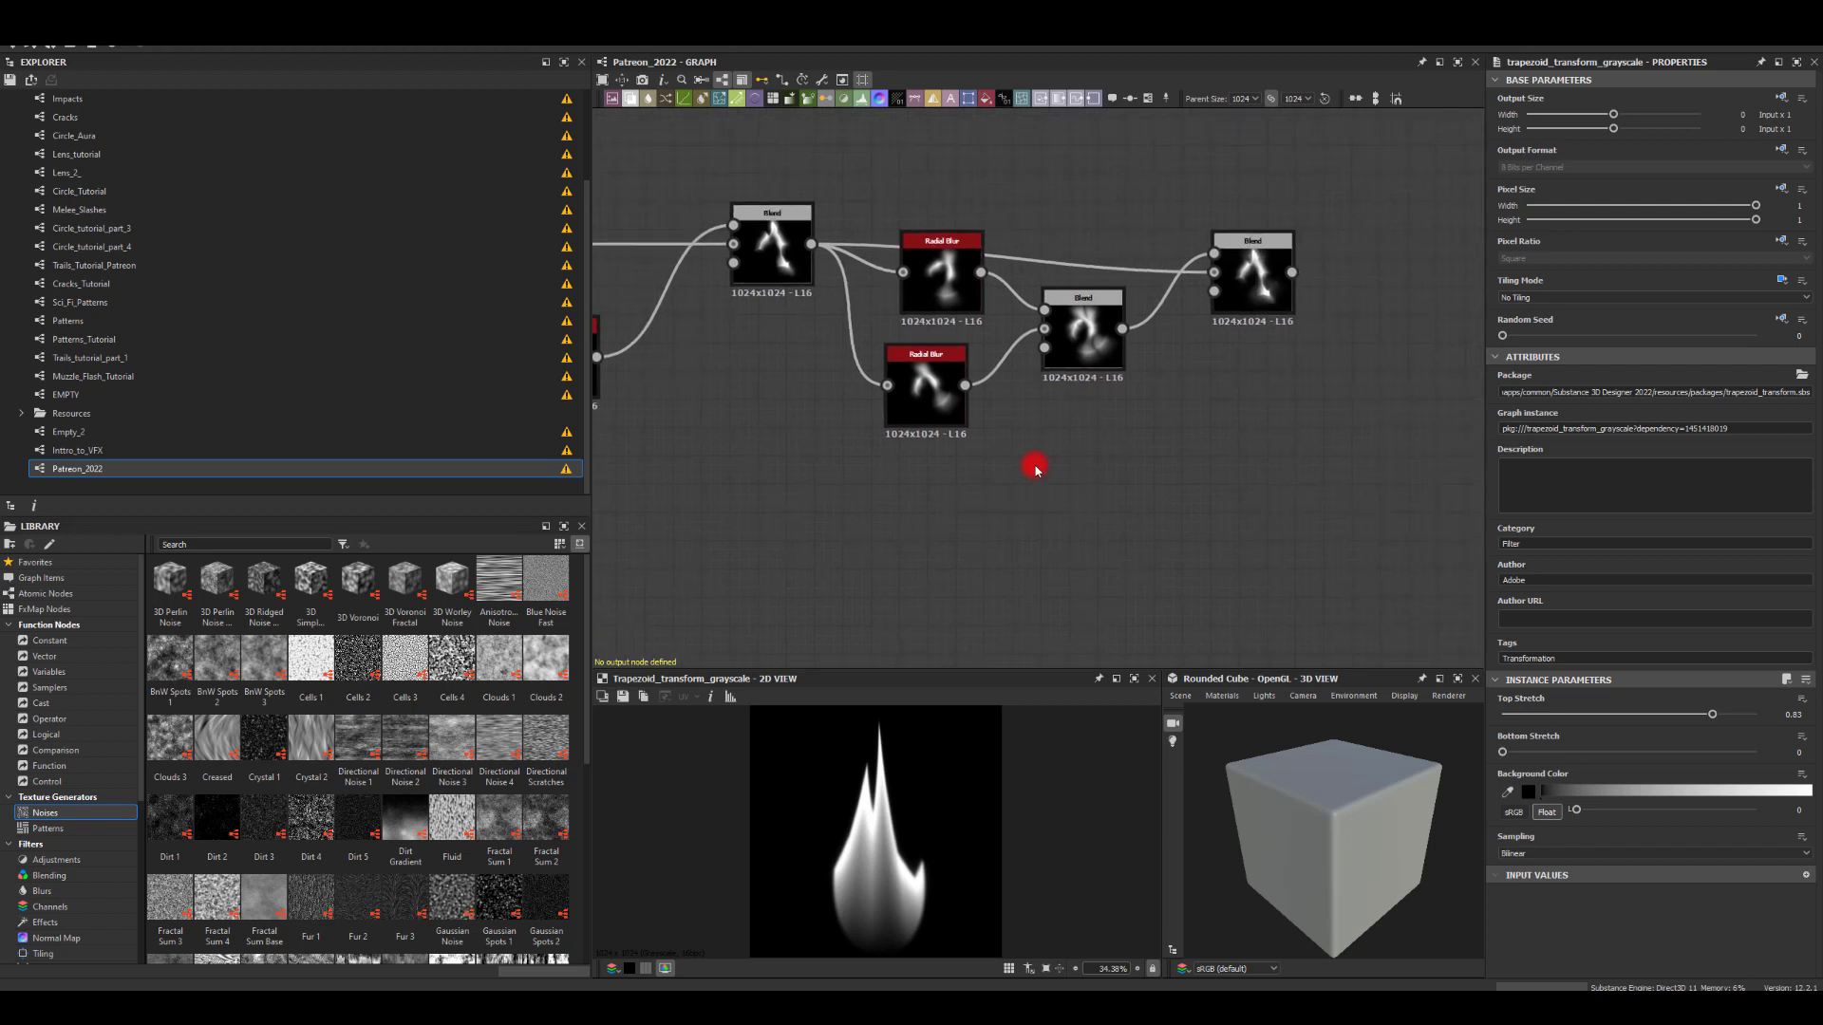
click(1268, 275)
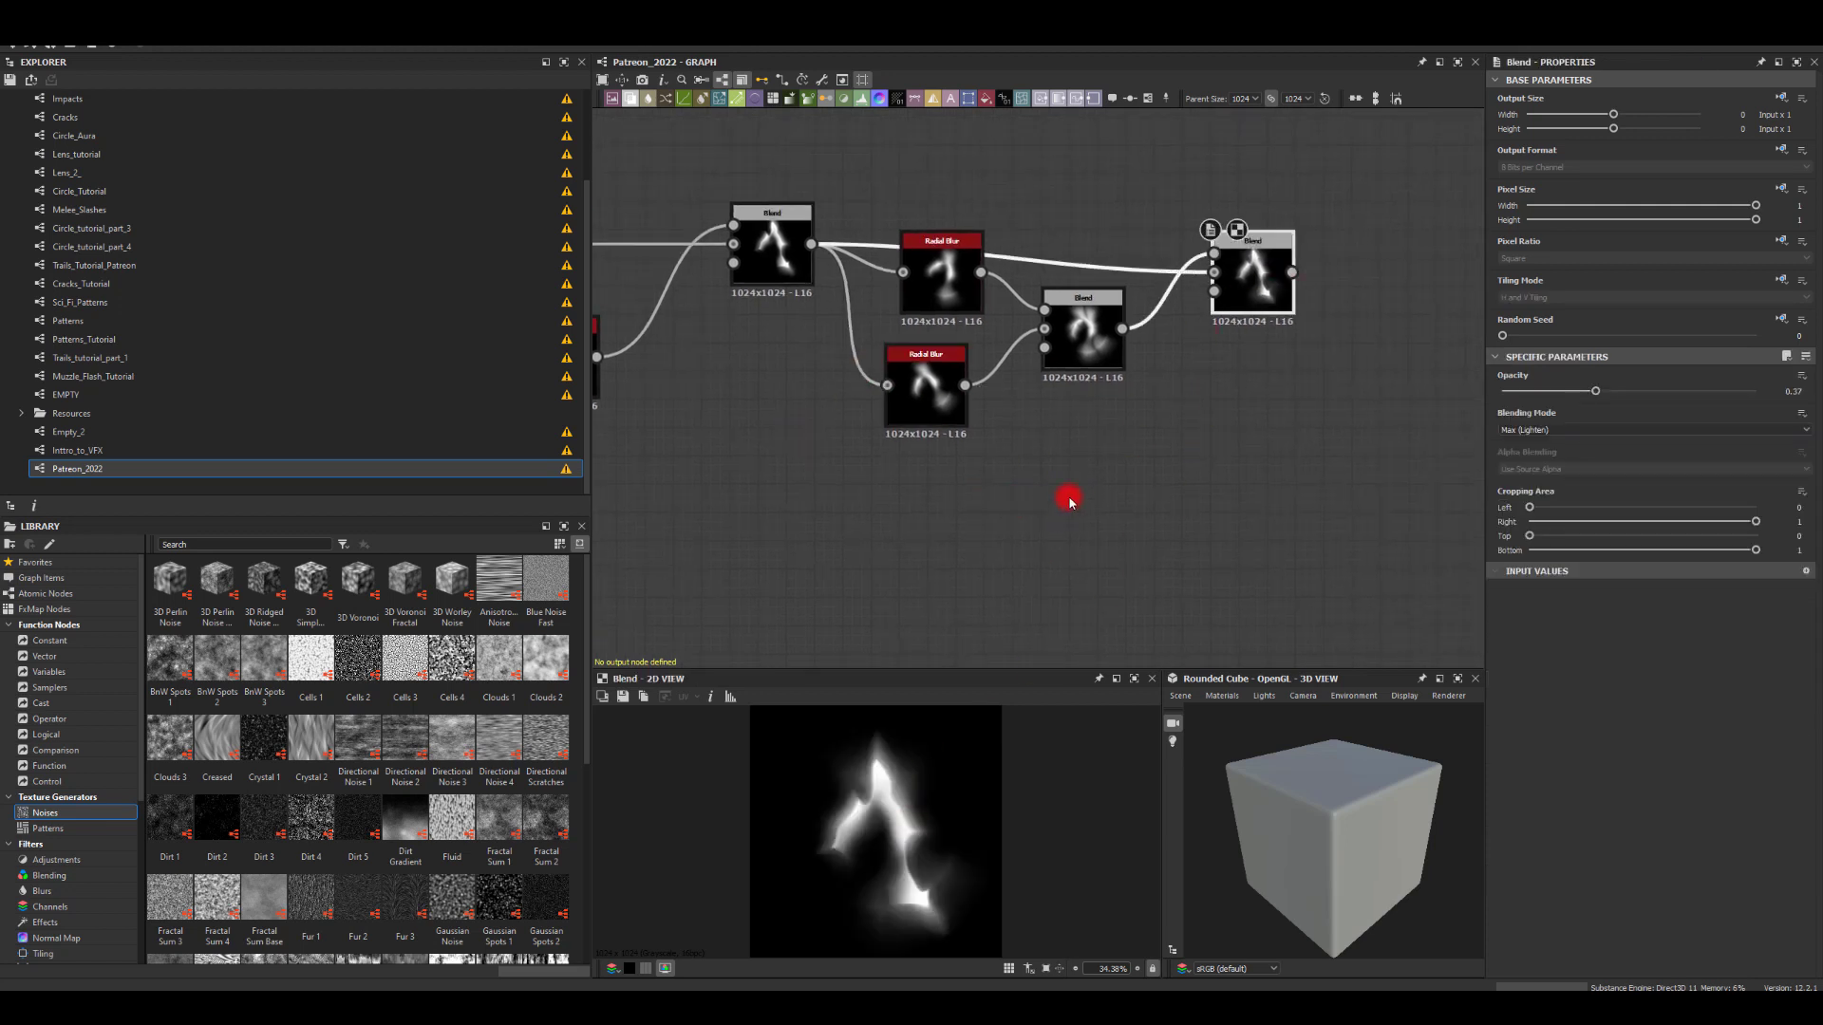